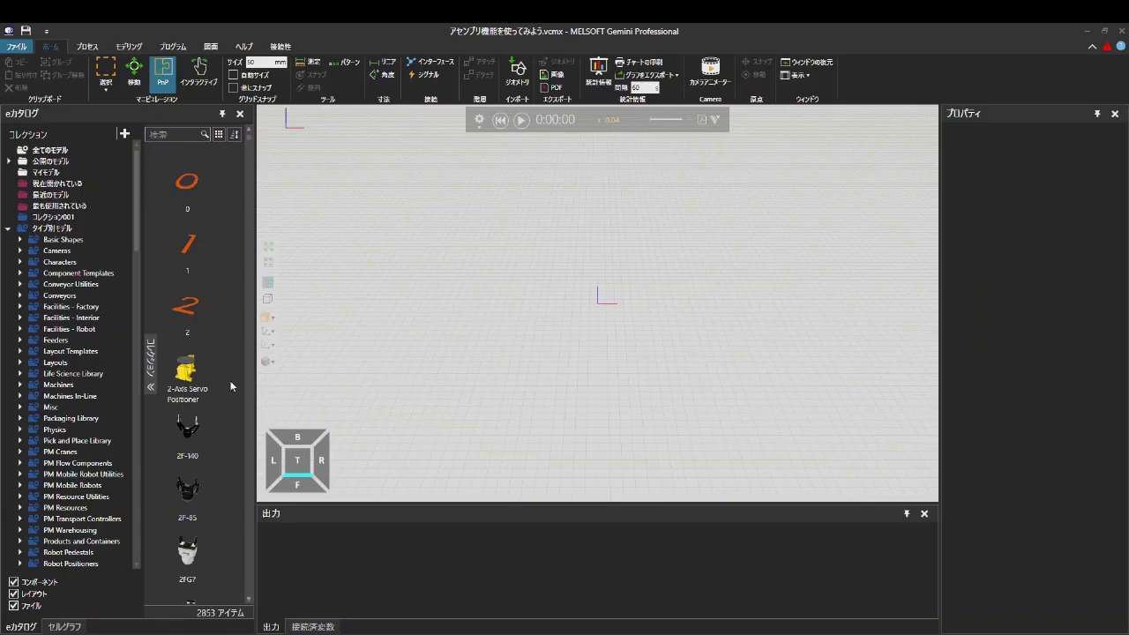
- Place a Parametric Pallet with Collar from the Products and Containers models at about X -1100, Y 1326 mm
left_click(38, 543)
scroll(203, 441, "down", 3)
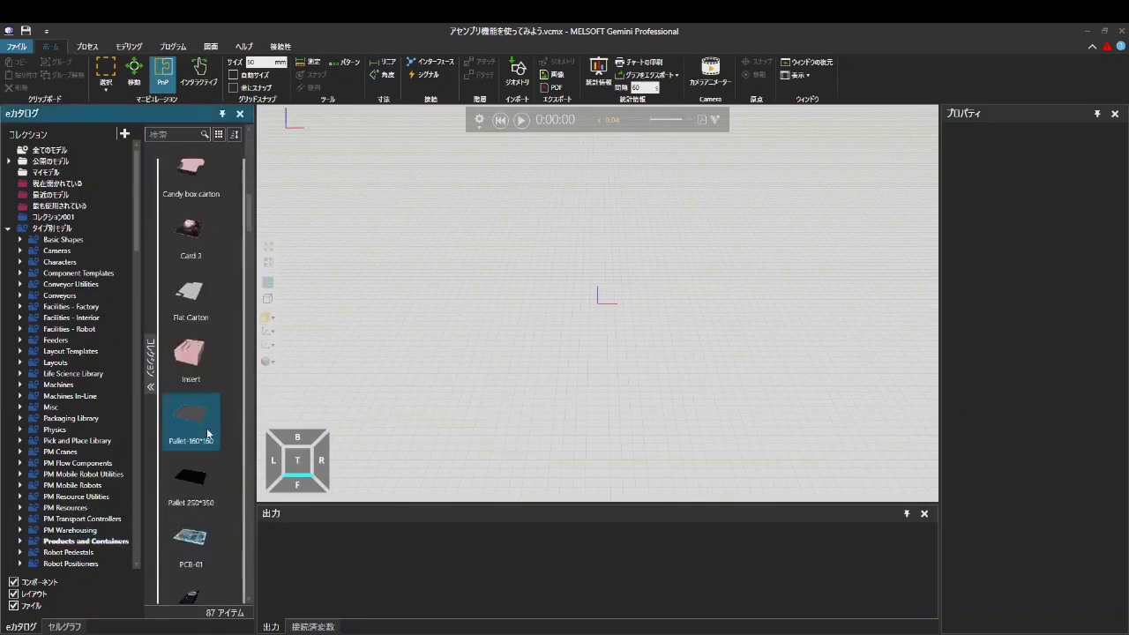
scroll(207, 436, "down", 10)
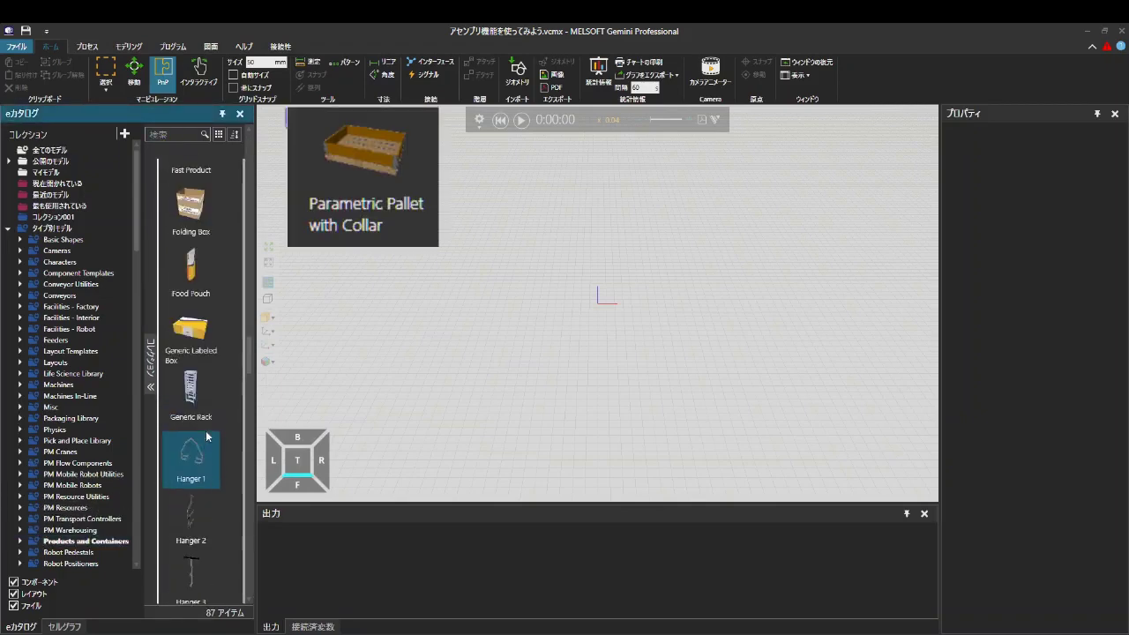
scroll(207, 433, "down", 10)
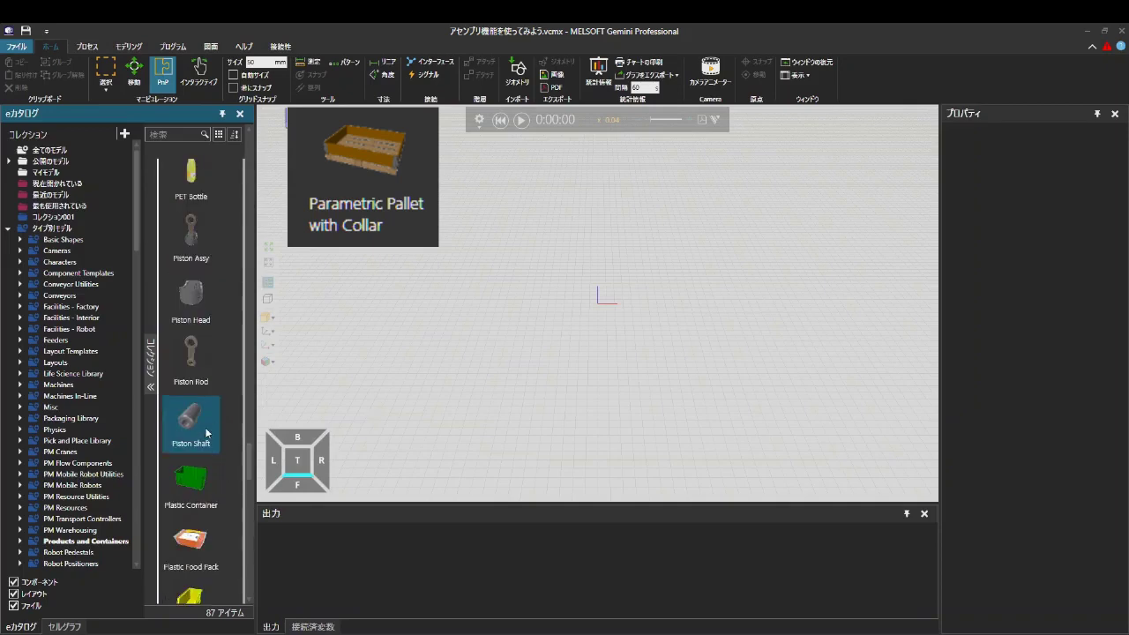
left_click_drag(193, 280, 552, 275)
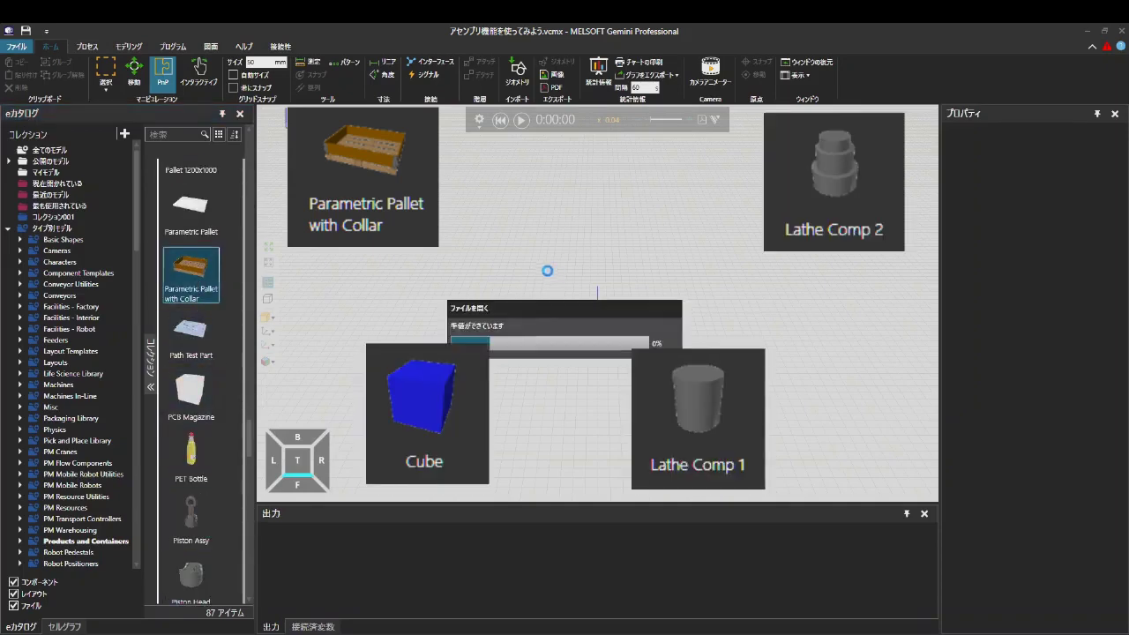
- Place a Cube from the Products and Containers models in the layout at about X 582, Y -1319 mm
scroll(215, 287, "up", 10)
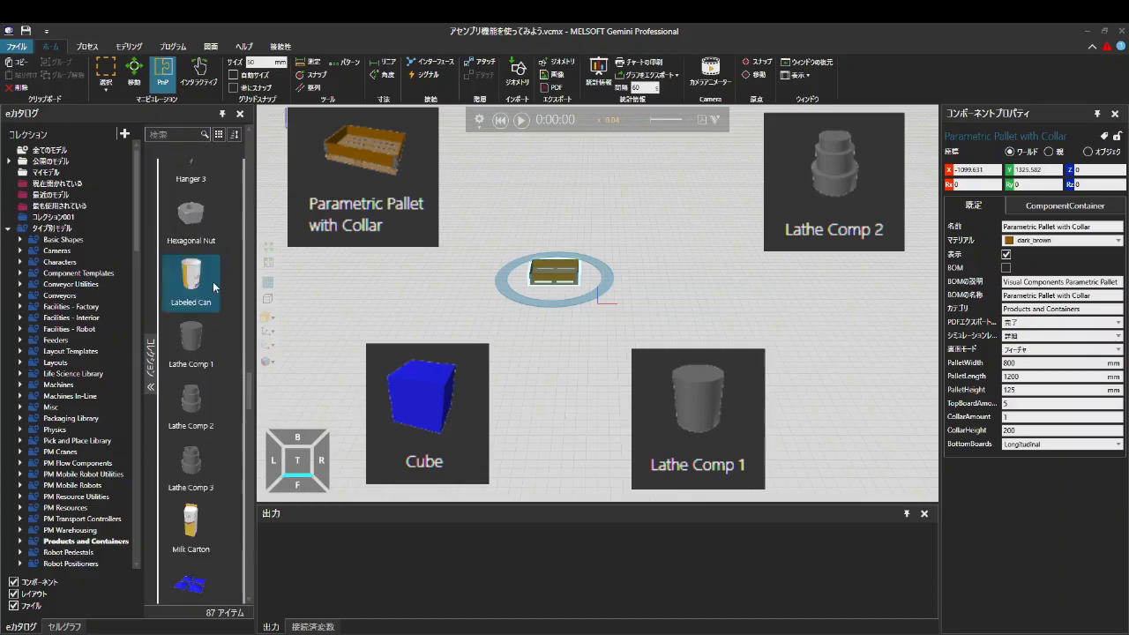
scroll(215, 287, "up", 5)
left_click_drag(211, 283, 615, 329)
- Place Lathe Comp 1 and Lathe Comp 2 near each other on the +X side of the world origin
scroll(240, 367, "down", 5)
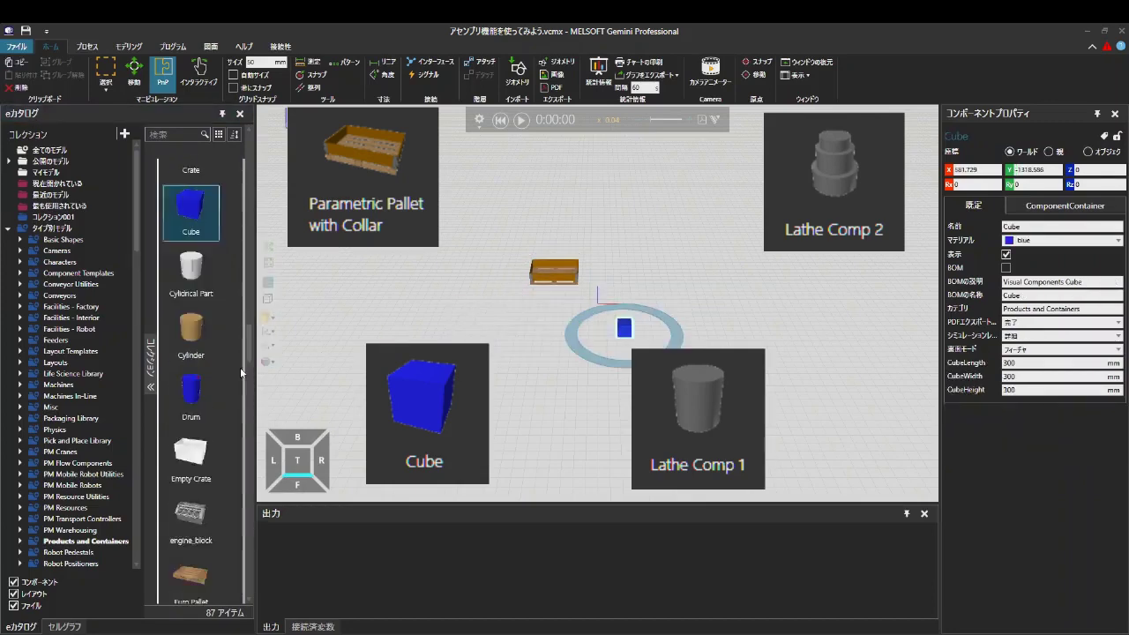
scroll(223, 373, "down", 5)
left_click_drag(215, 363, 559, 320)
left_click_drag(190, 402, 556, 353)
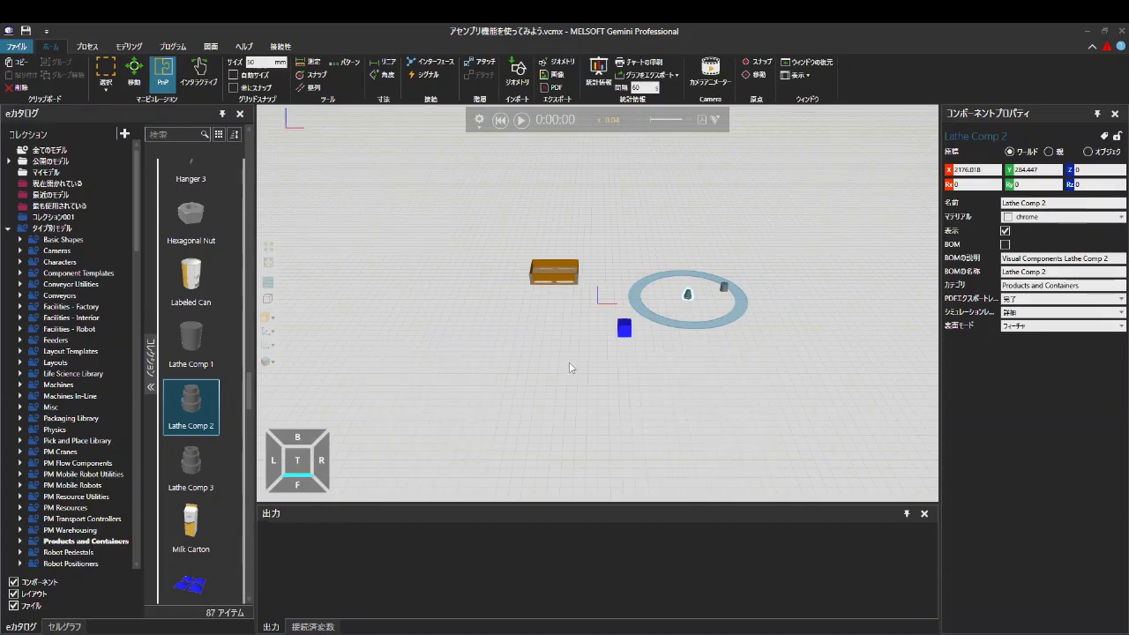
- Set the blue cube's length to 400 mm, width to 150 mm and height to 400 mm
left_click(622, 329)
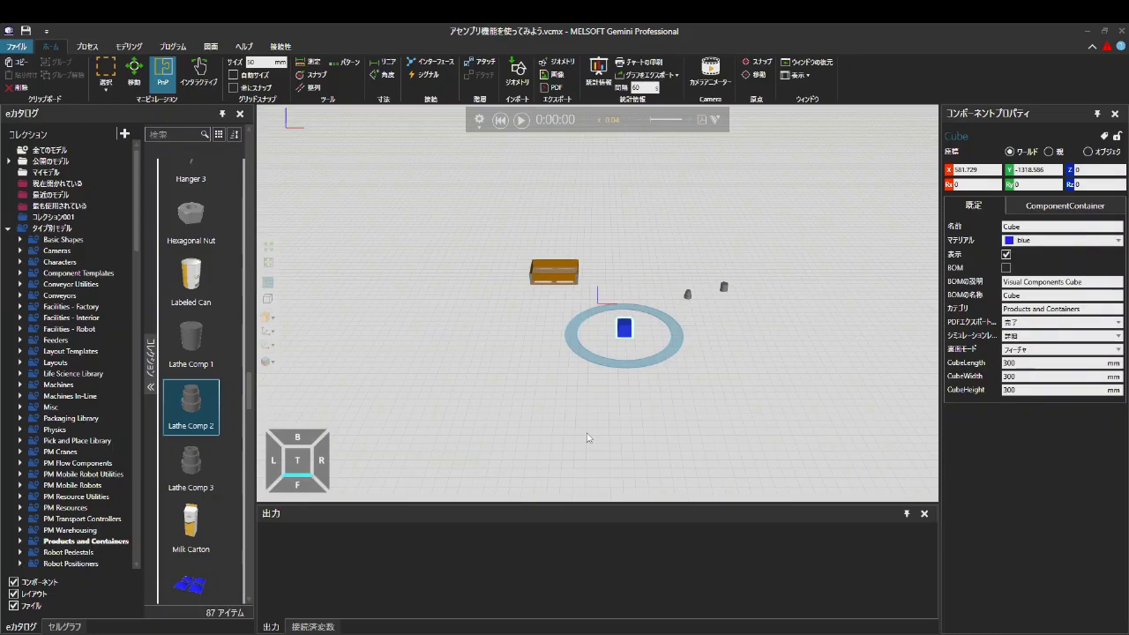
double_click(1052, 367)
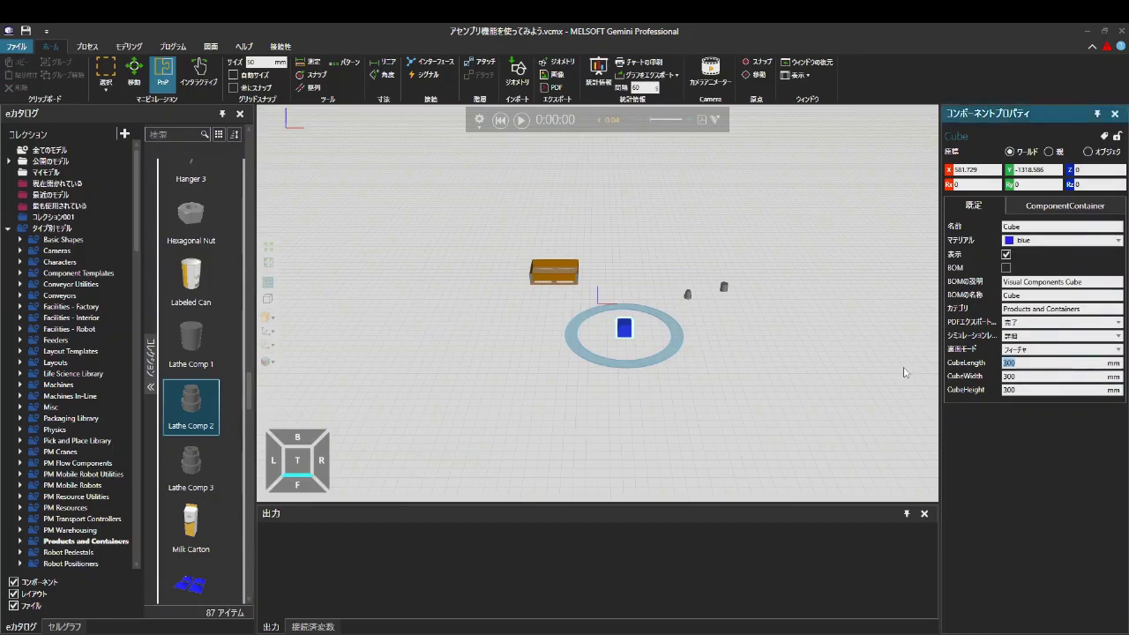
type("400")
key("Tab")
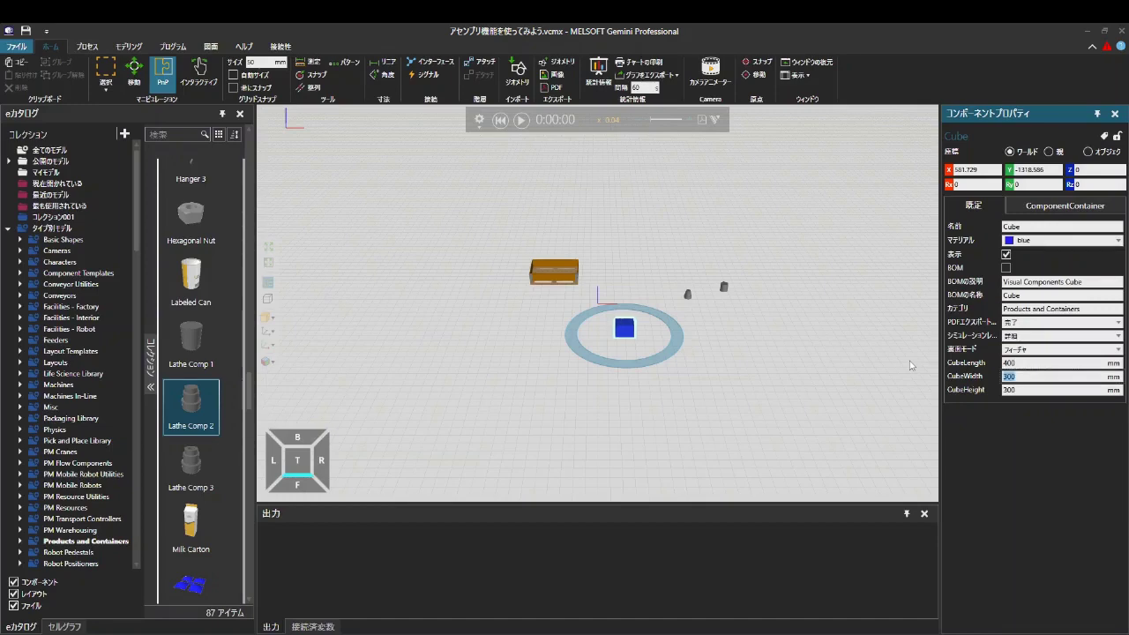
type("150")
key("Tab")
type("400")
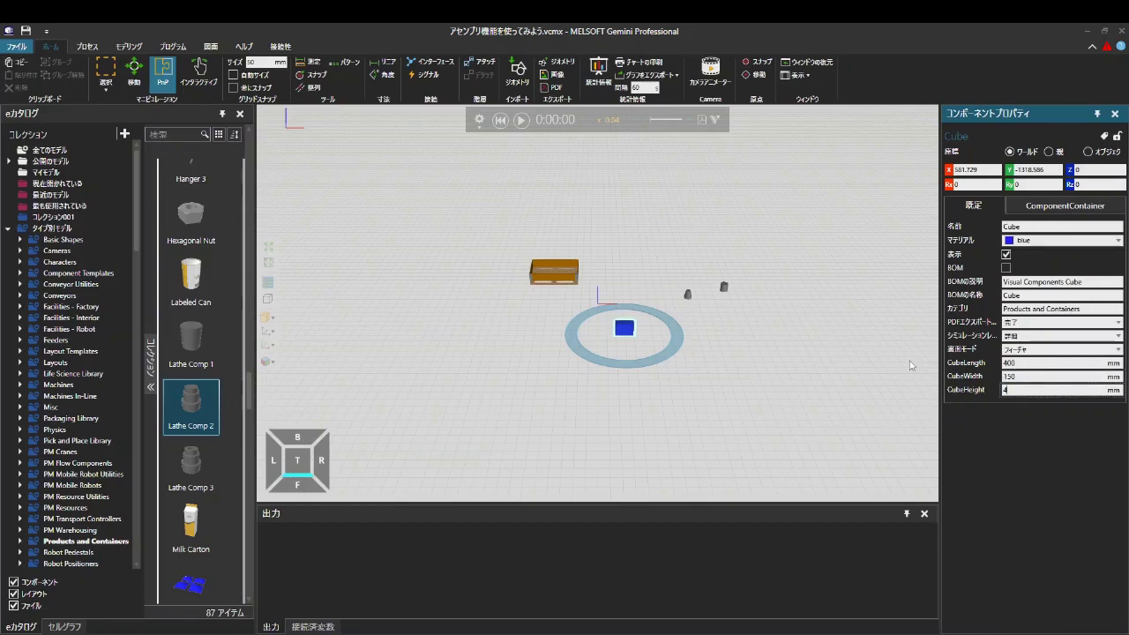
key("Return")
- Open the product type editor and add two flow groups
left_click(92, 47)
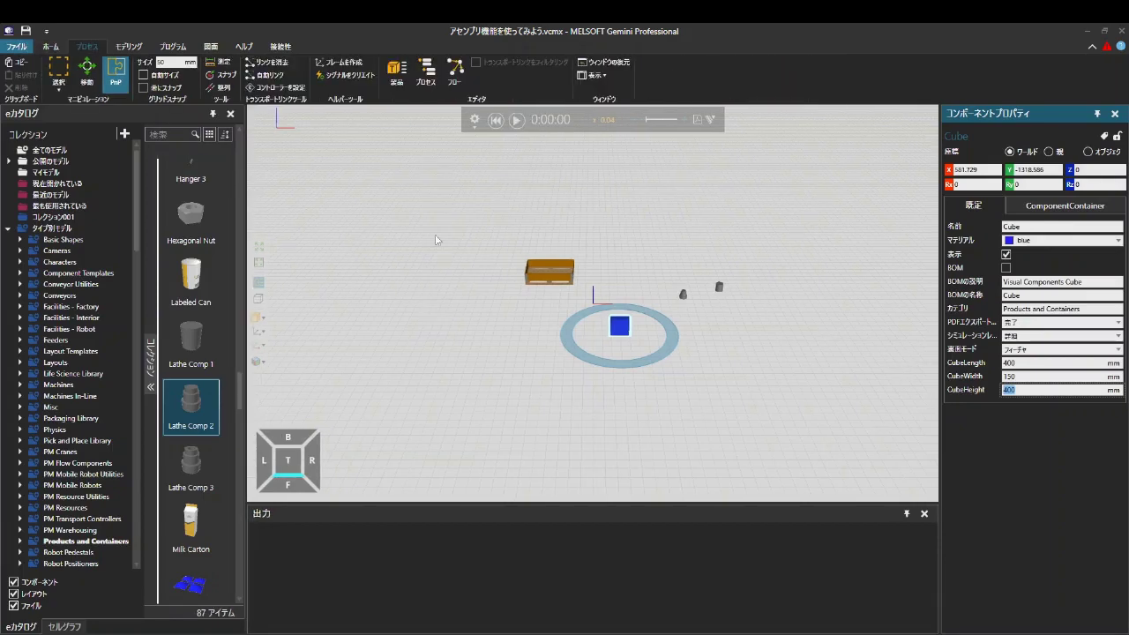
left_click(401, 73)
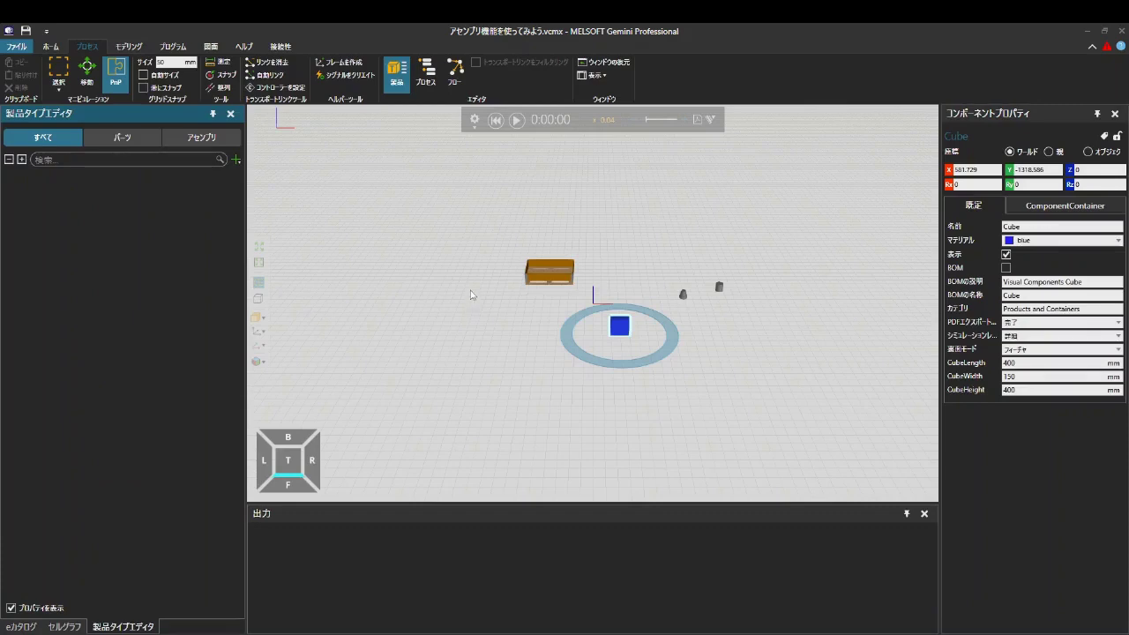
left_click(235, 159)
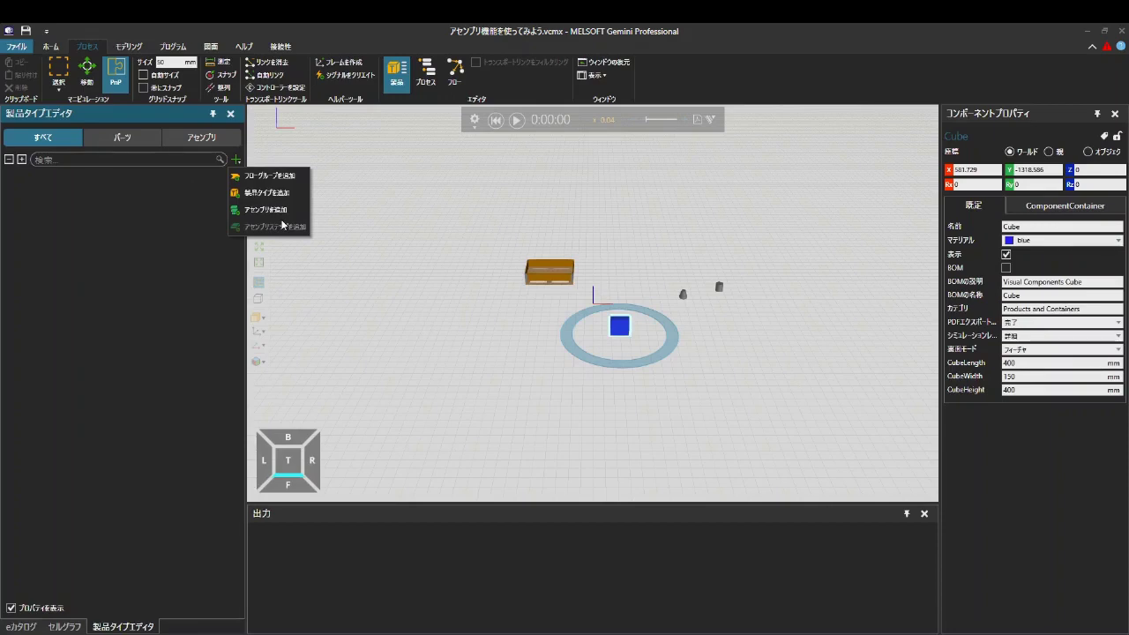
left_click(266, 175)
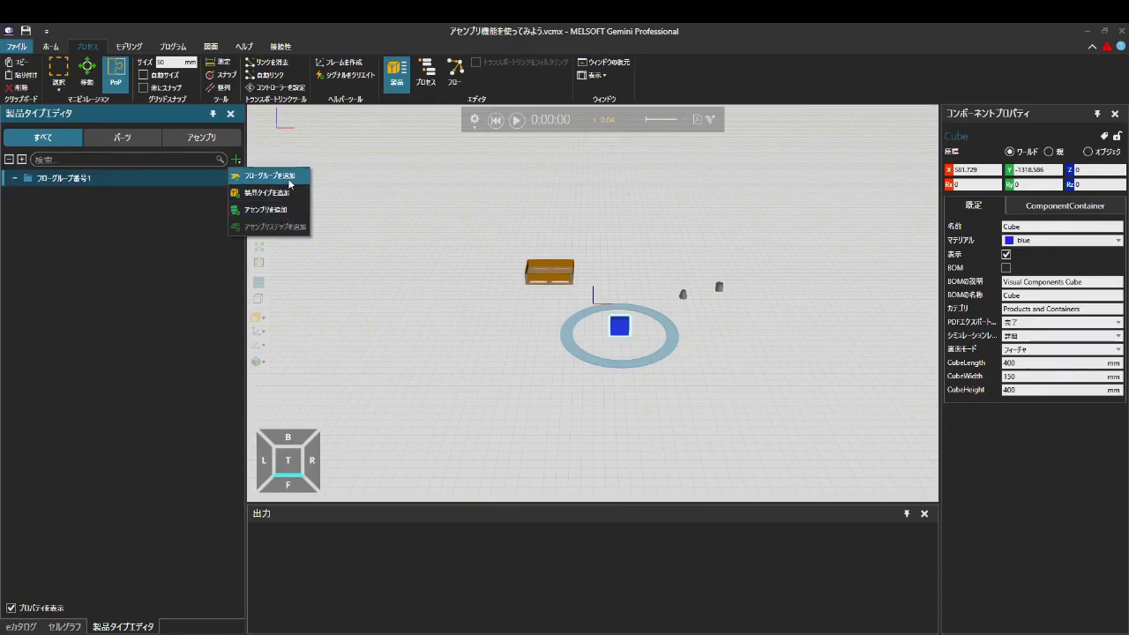
left_click(266, 175)
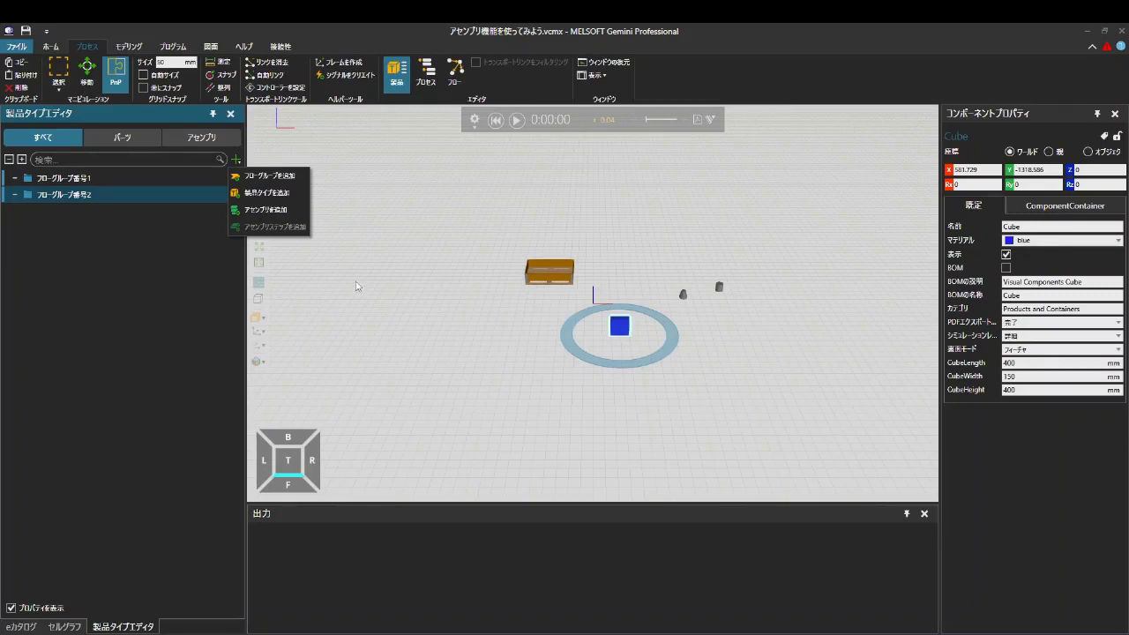
left_click(113, 309)
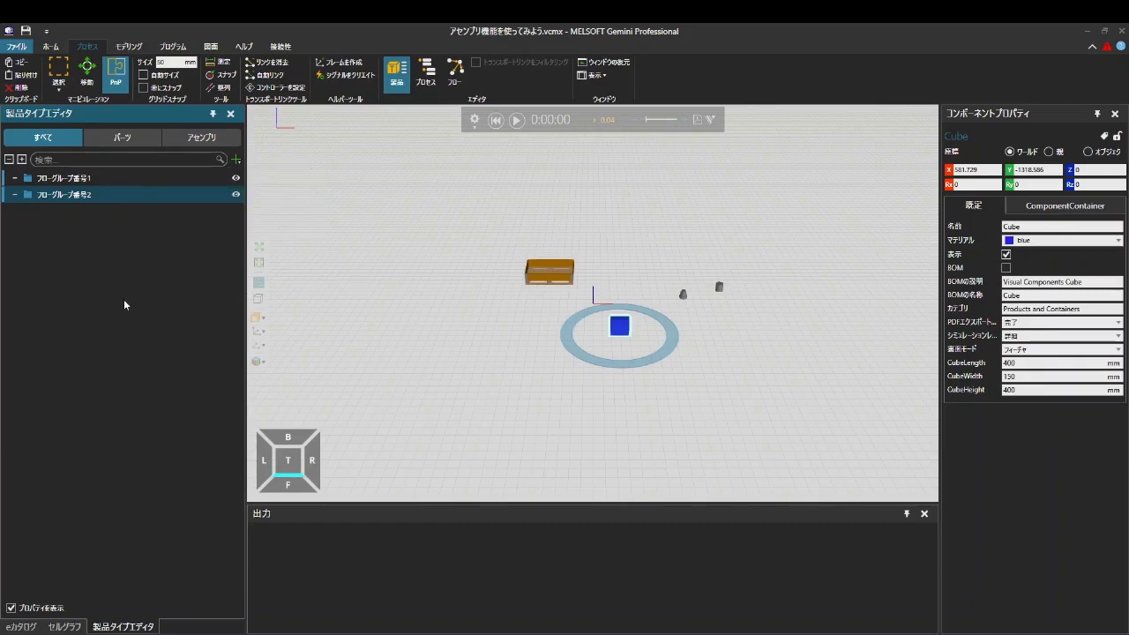
- Rename the first flow group as Parts
left_click(133, 182)
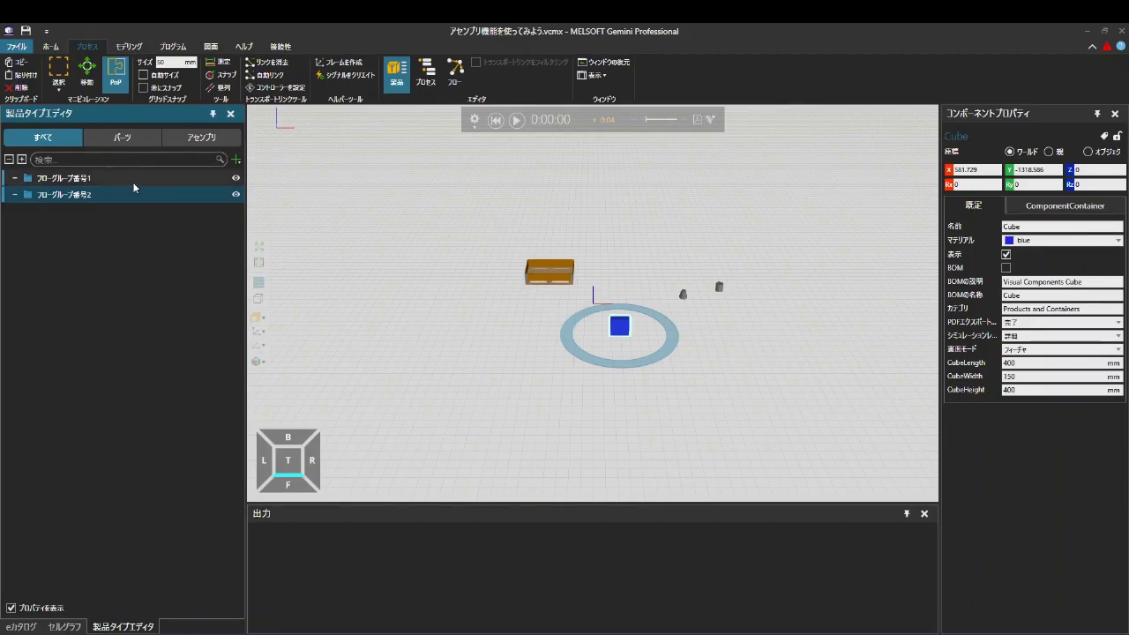
left_click(132, 182)
type("F")
type("arts")
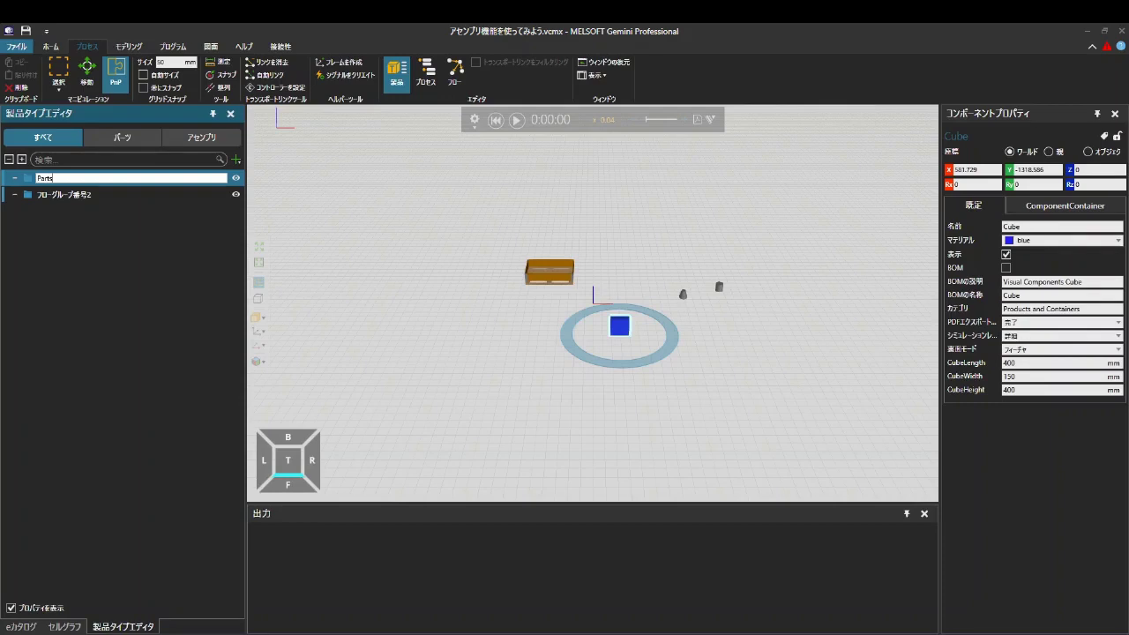
key("Return")
- Rename the second flow group as Pallets
left_click(133, 193)
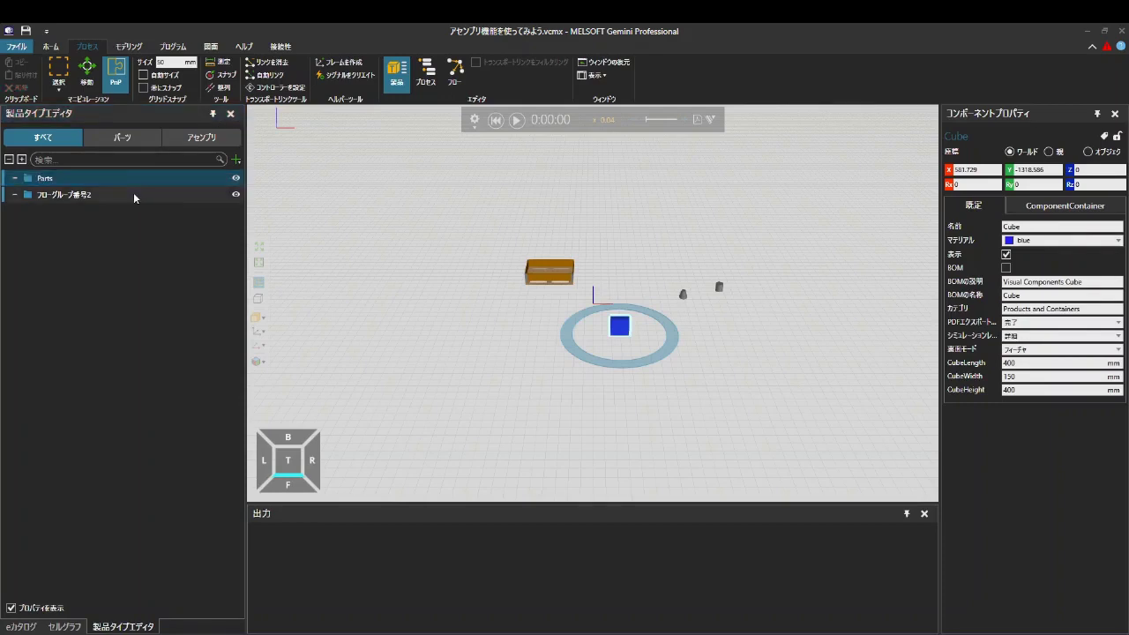
left_click(134, 194)
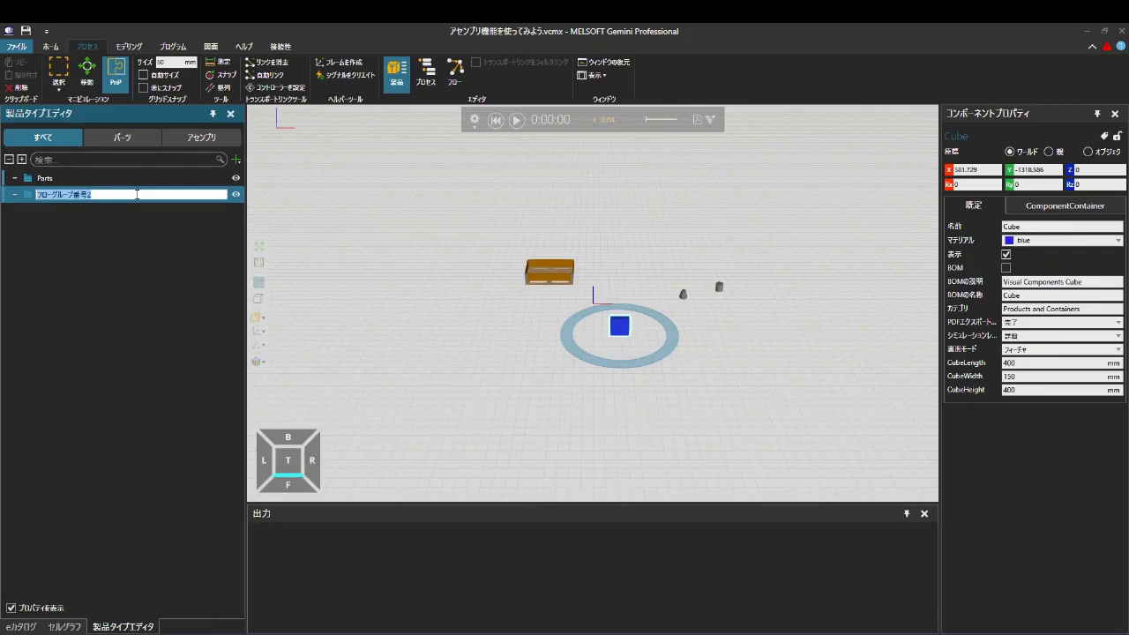
type("Palletsd")
key("BackSpace")
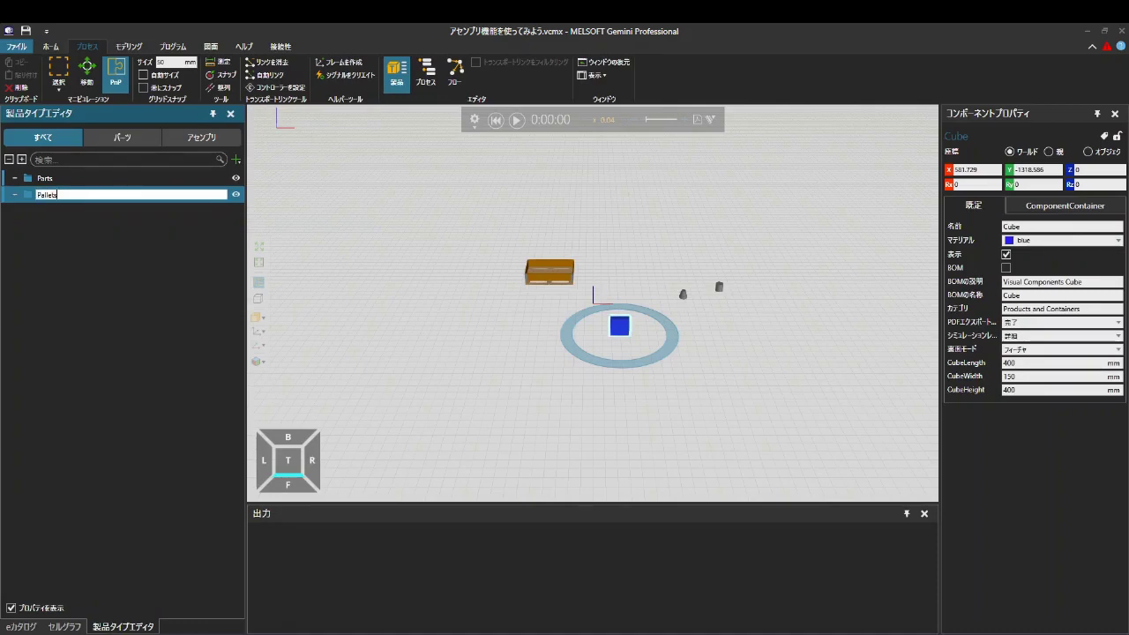
key("Return")
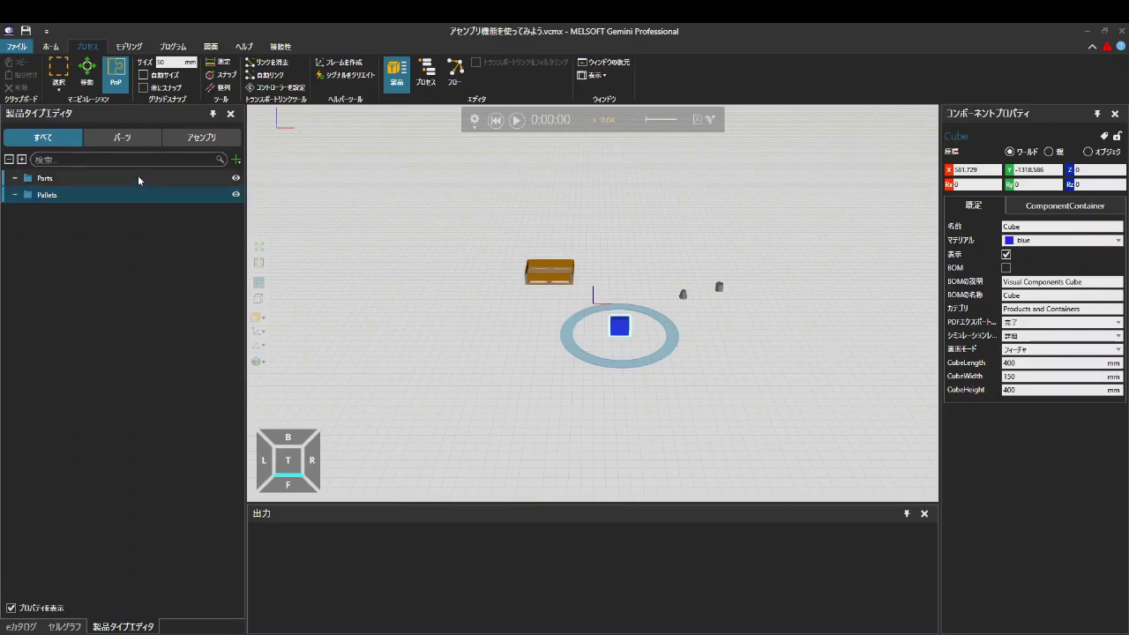
- Add three product types to the Parts flow group
left_click(137, 178)
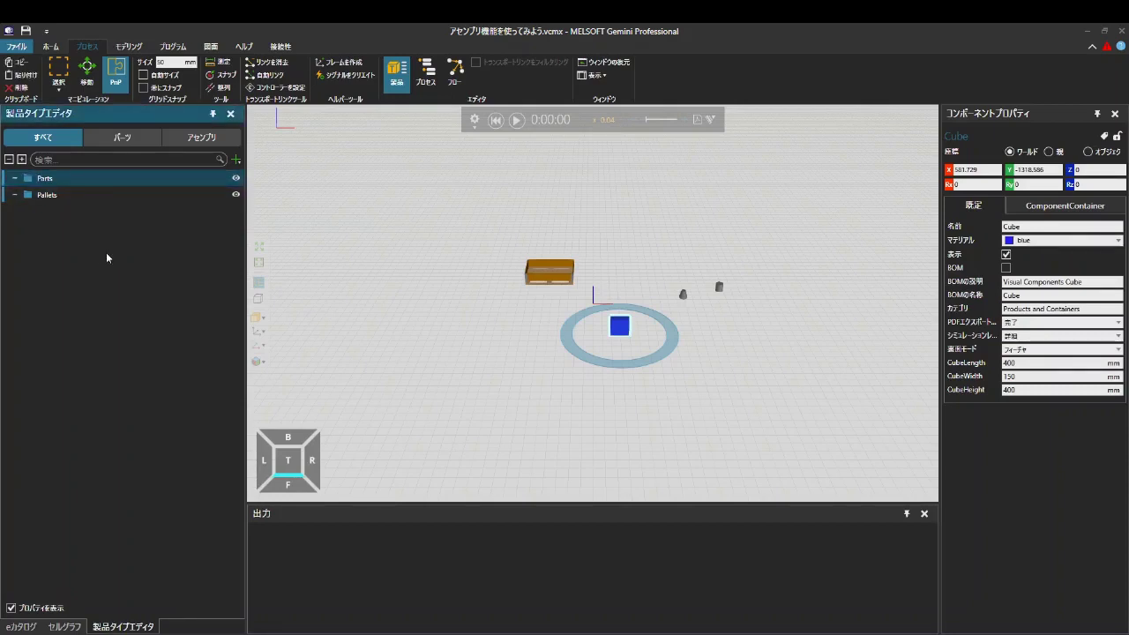
left_click(236, 159)
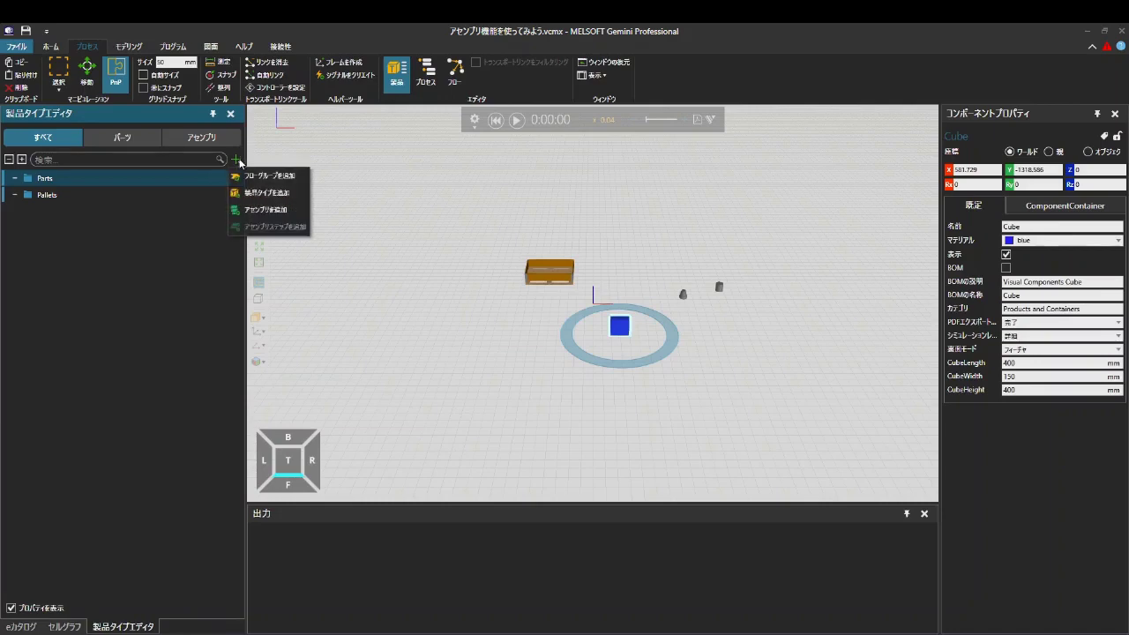
left_click(241, 193)
left_click(241, 192)
left_click(242, 193)
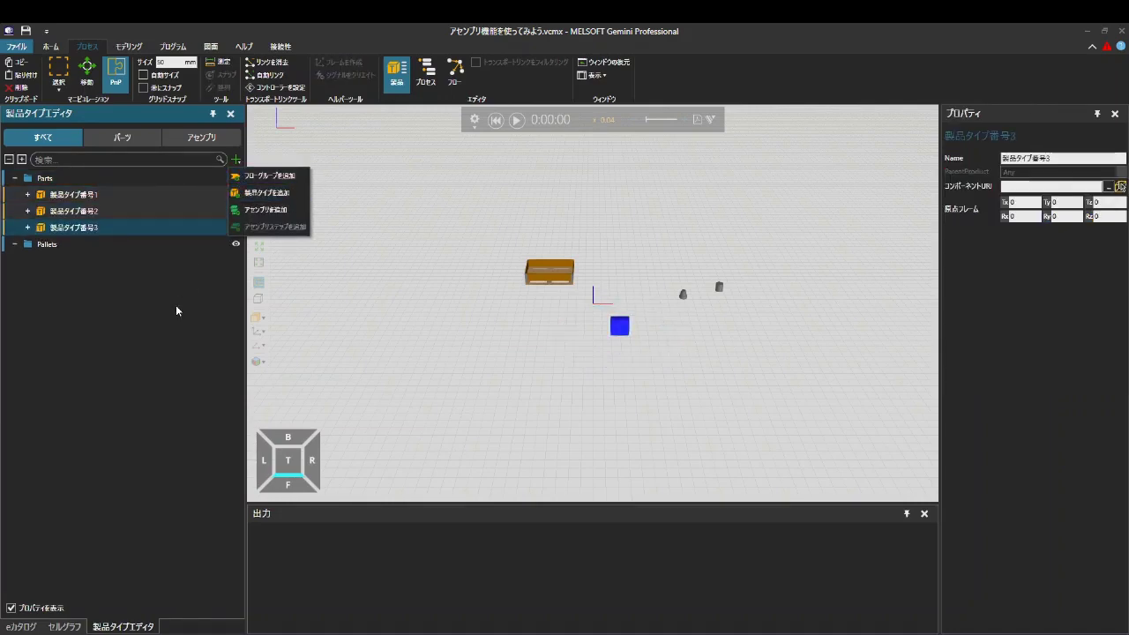
- Rename the first product type under Parts as Box and assign the blue Cube from the 3D world as its component
left_click(148, 198)
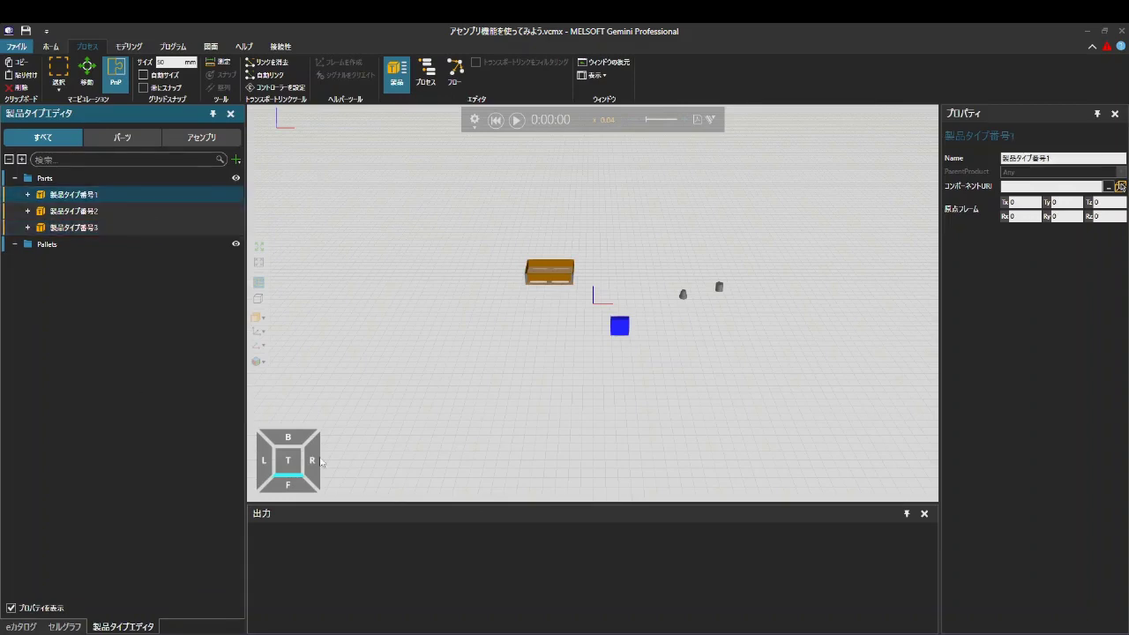
left_click_drag(1103, 159, 877, 161)
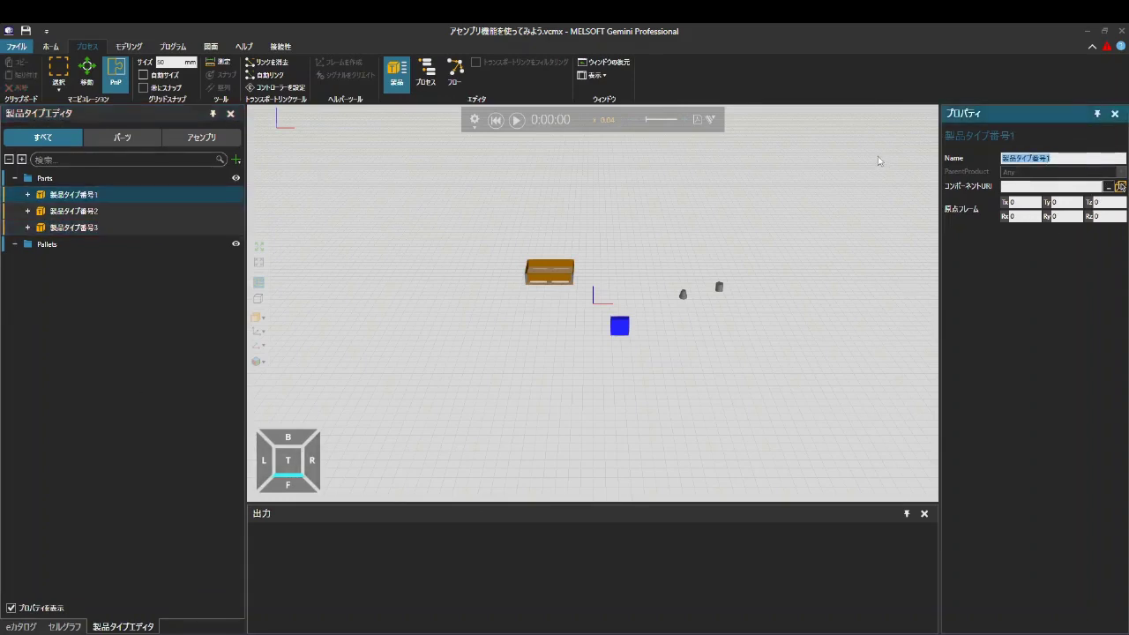
type("Box")
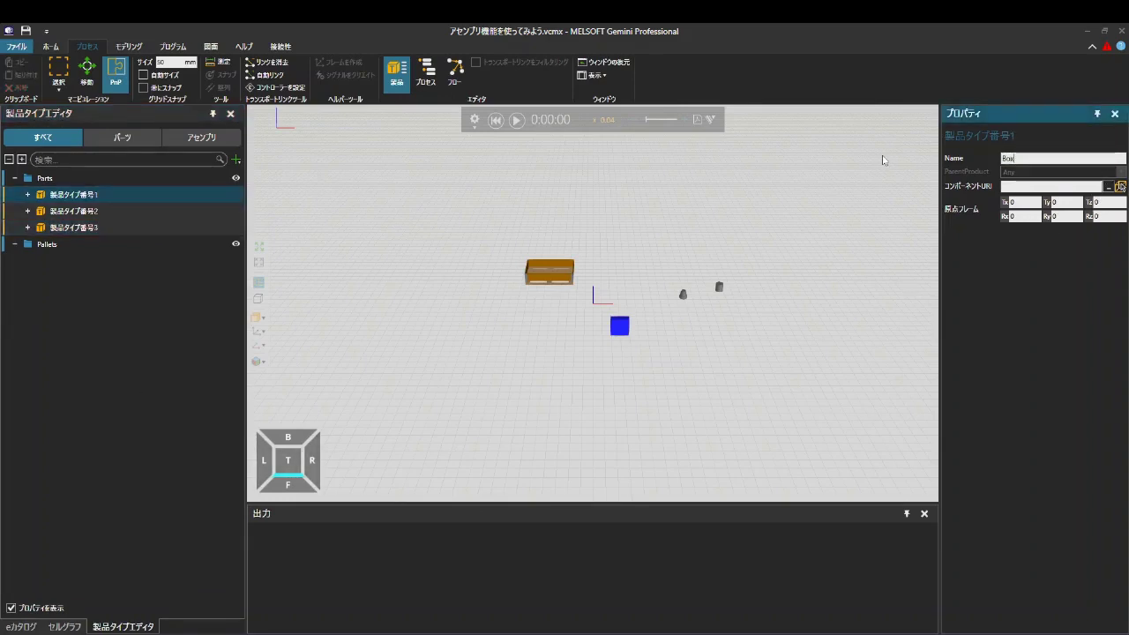
key("Return")
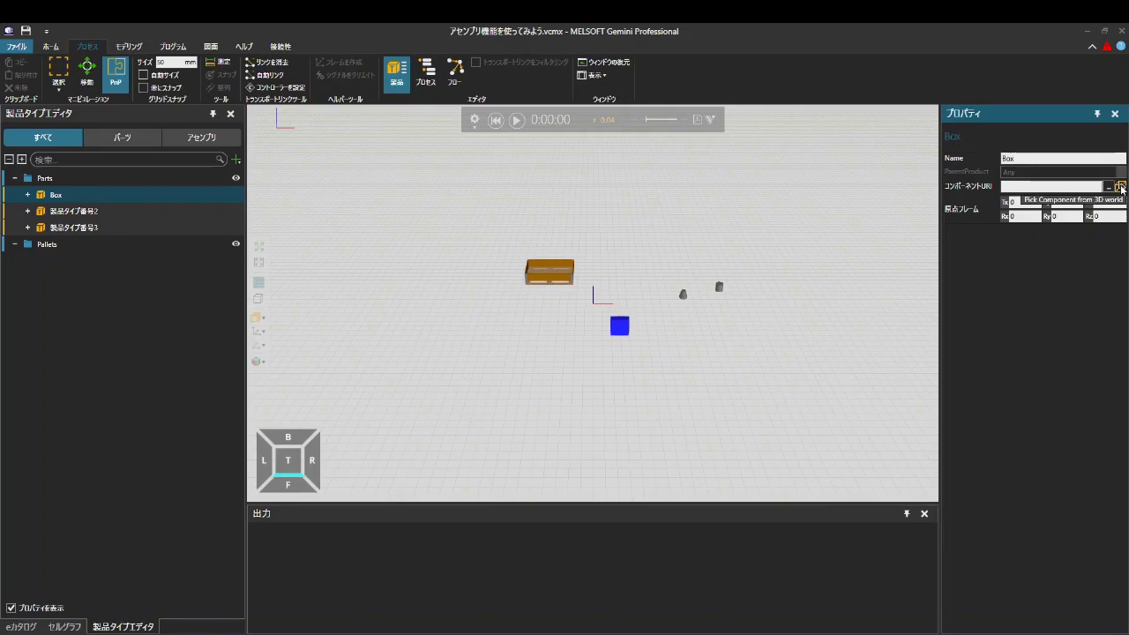
left_click(1120, 187)
left_click(617, 326)
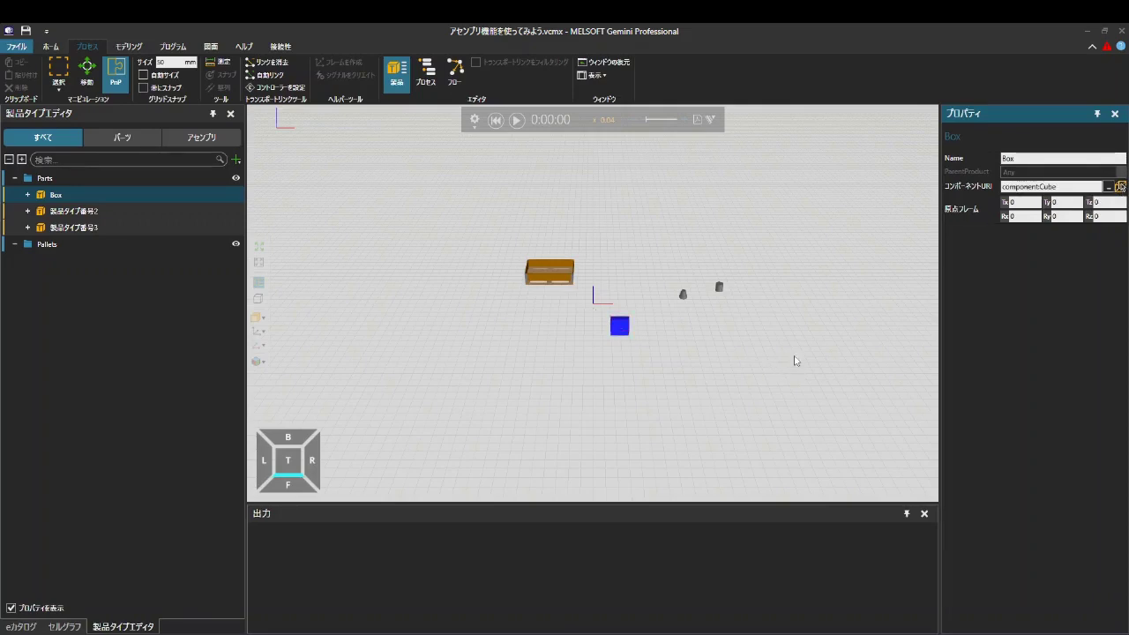
- Rename the second product type under Parts as Cylinder and assign Lathe Comp 1 from the 3D world as its component
left_click(86, 211)
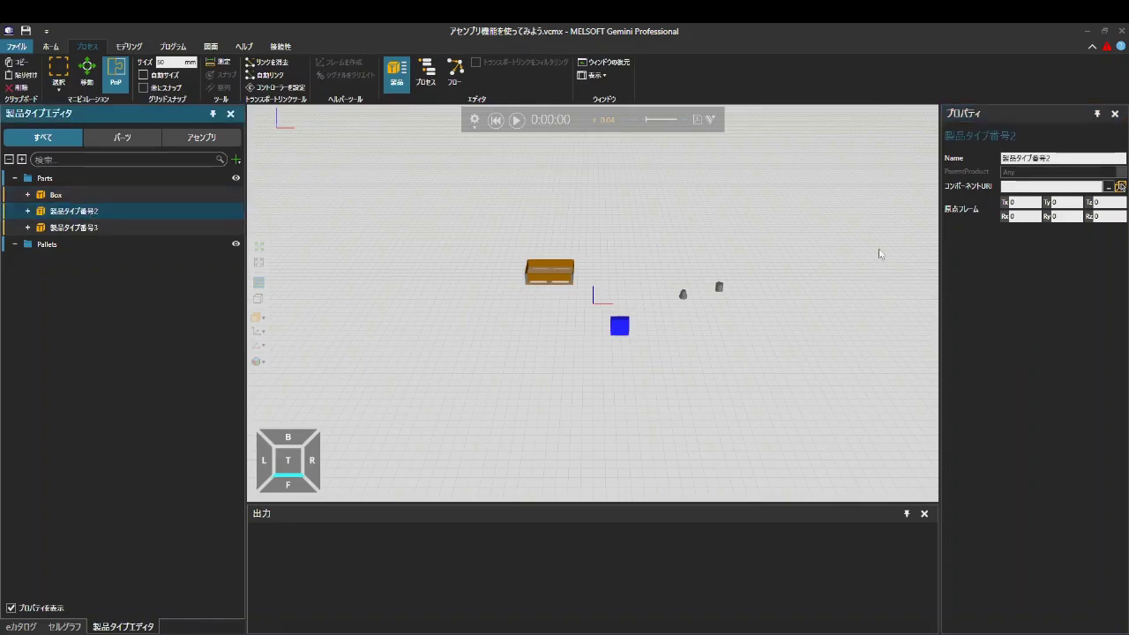
left_click(1070, 158)
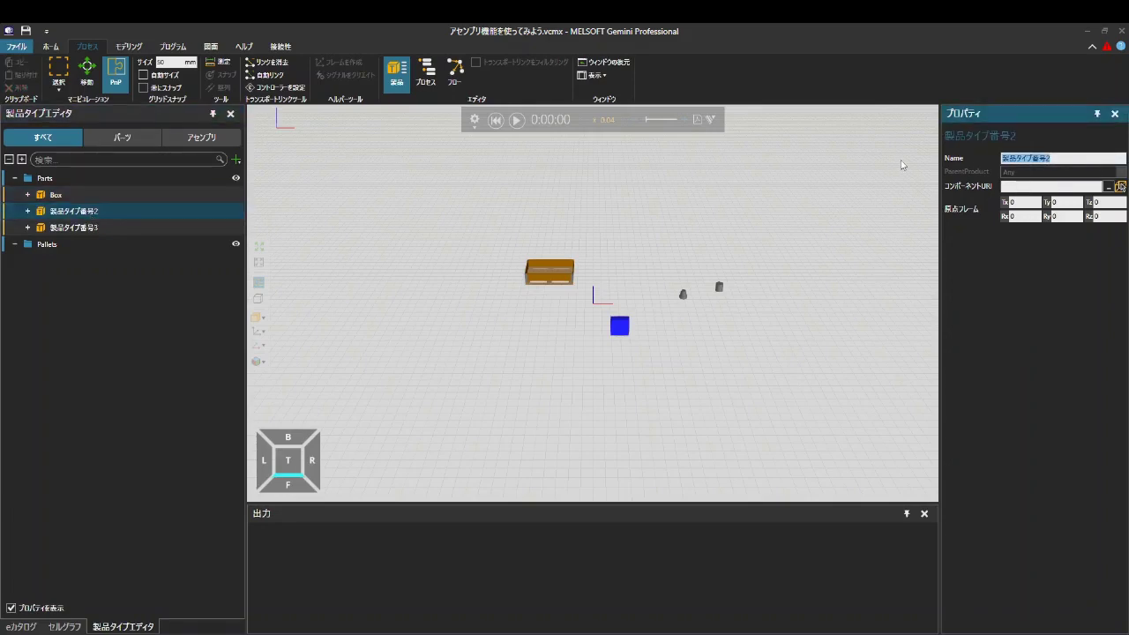
type("Cylinder")
key("Return")
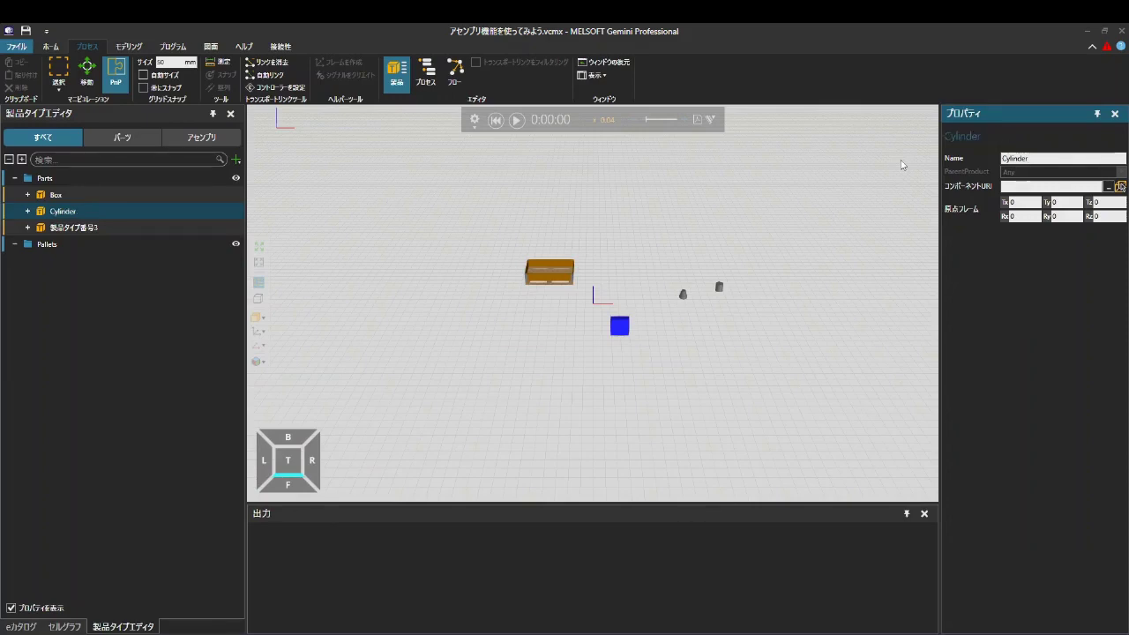
left_click(1122, 187)
left_click(720, 287)
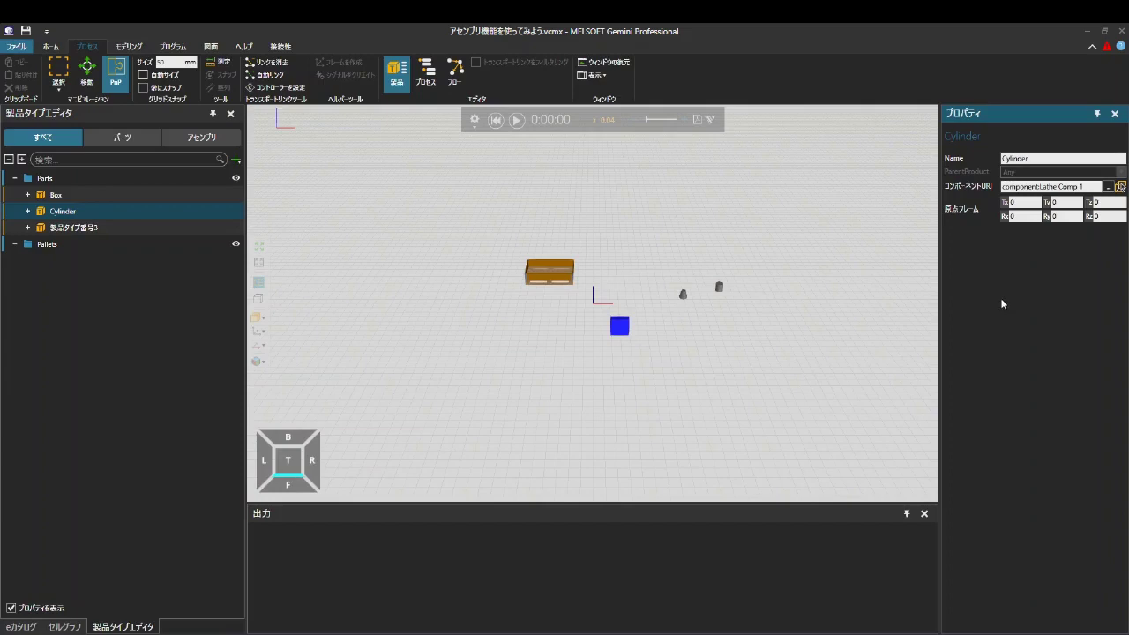
- Rename the third product type under Parts as Cap and assign Lathe Comp 2 from the 3D world as its component
left_click(98, 228)
left_click(1058, 158)
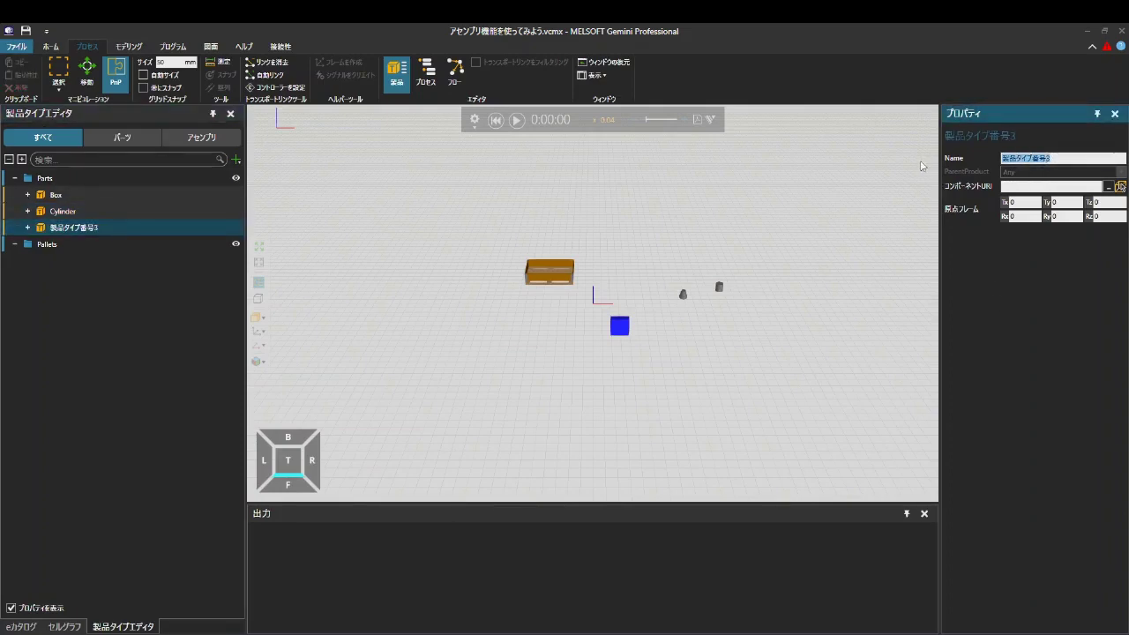
type("Cap")
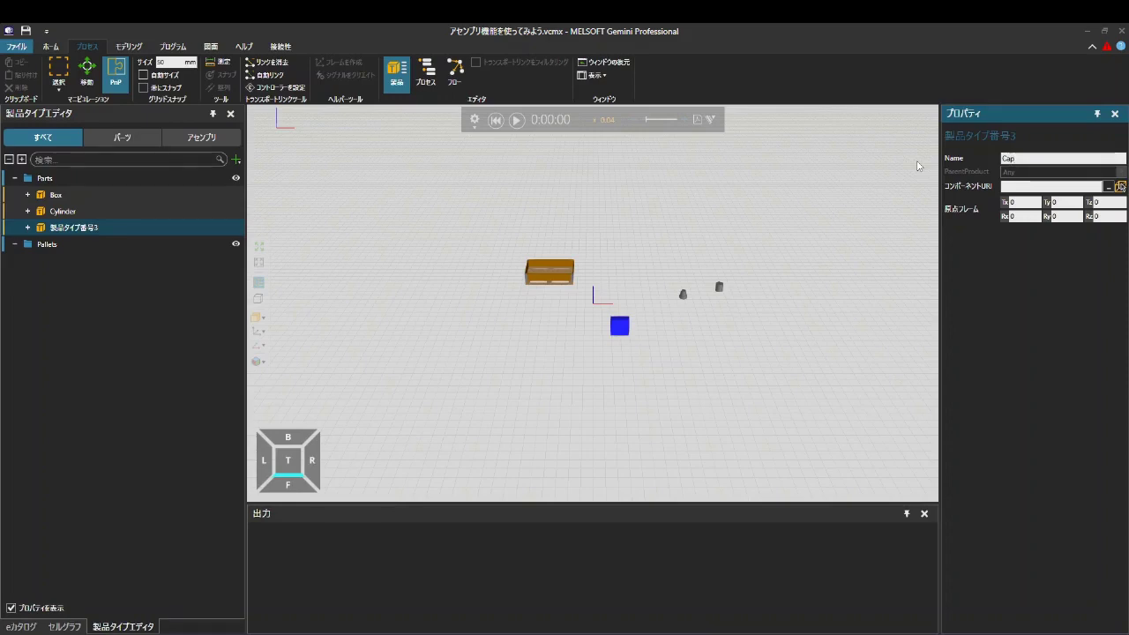
key("Return")
left_click(1119, 187)
left_click(682, 296)
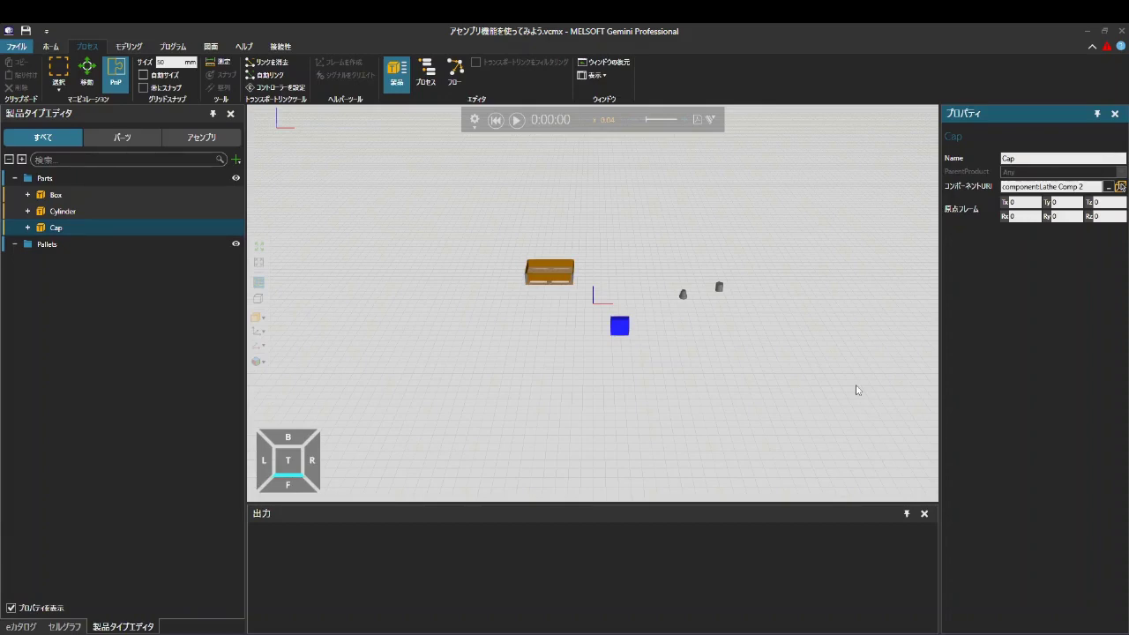
- Add a product type named Pallet to the Pallets flow group and assign the parametric pallet from the 3D world as its component
left_click(120, 249)
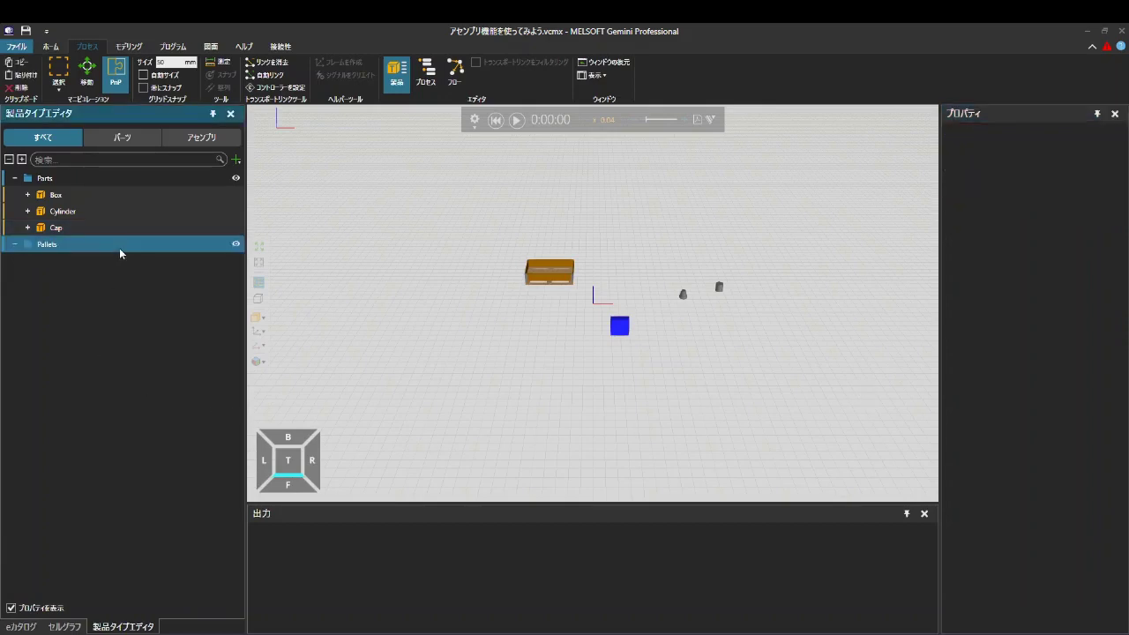
left_click(235, 162)
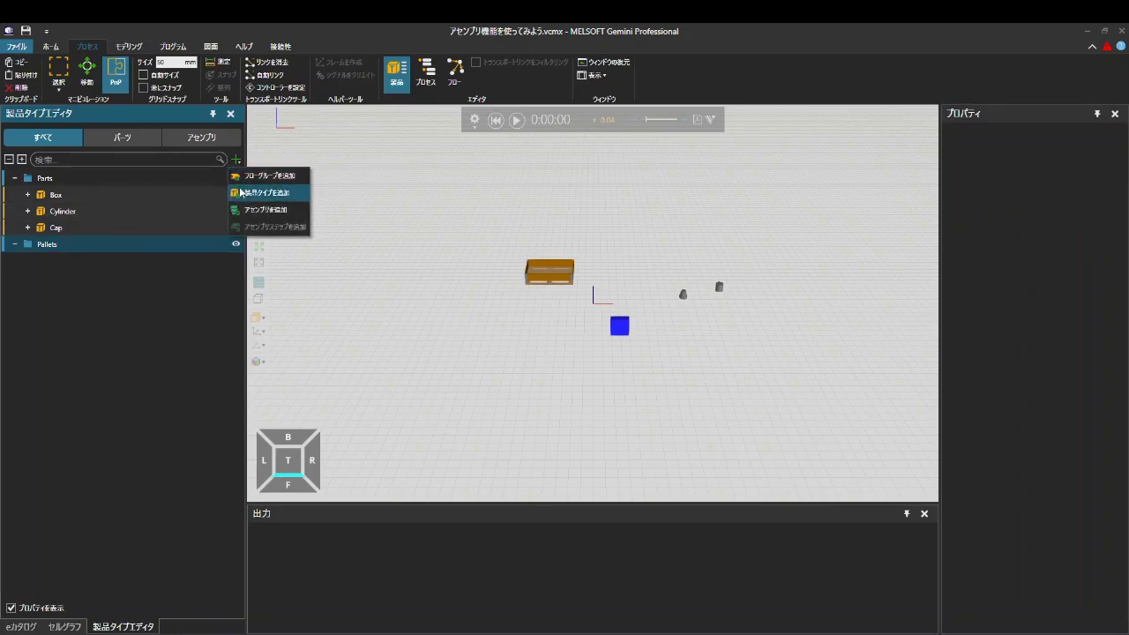
left_click(242, 192)
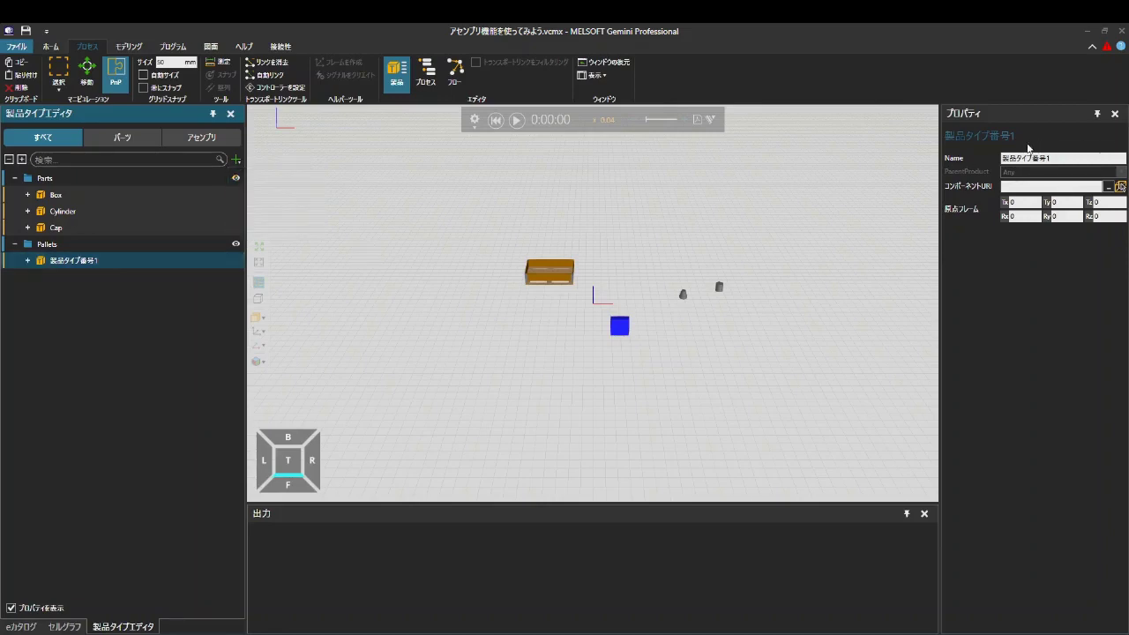
left_click(1078, 154)
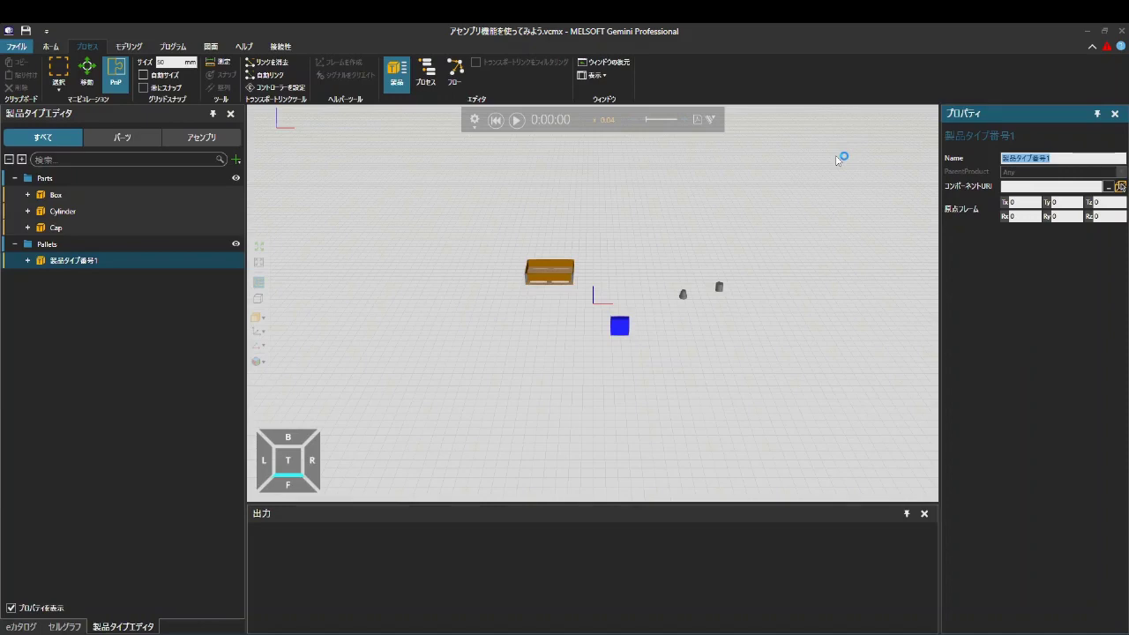
type("Pallet")
key("Return")
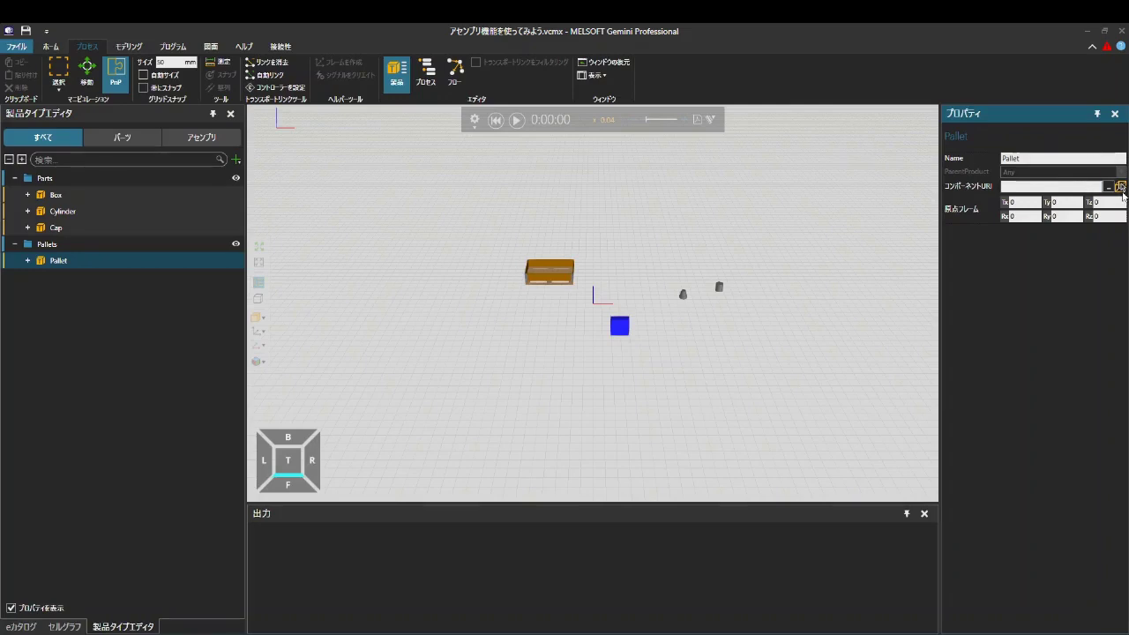
left_click(552, 267)
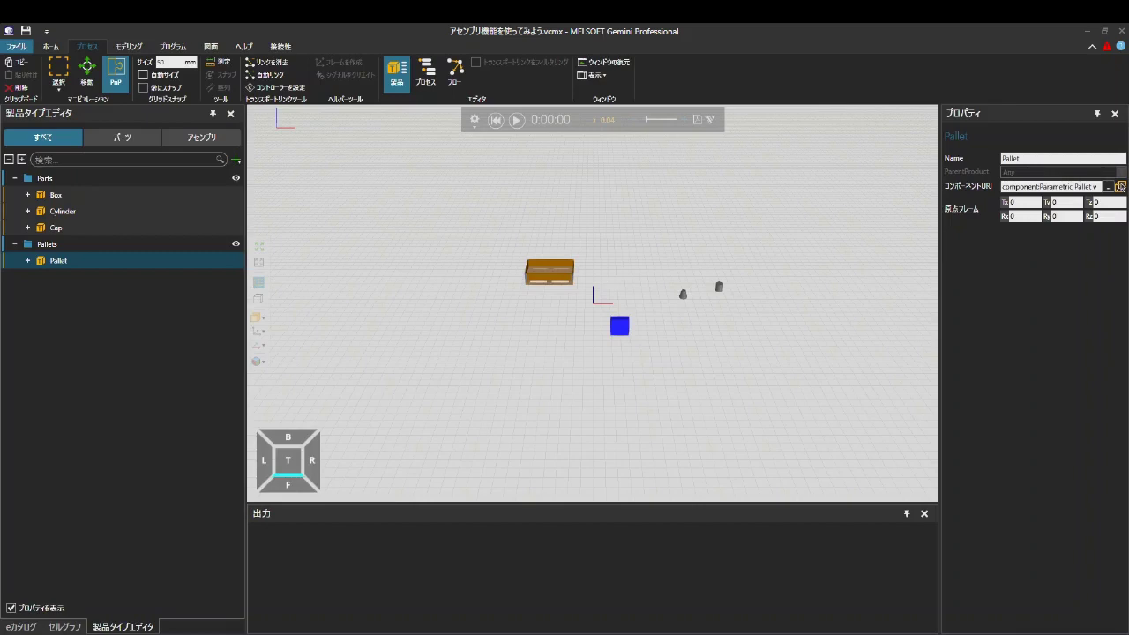
- Add an assembly to the Pallets flow group and name it FullPallet
left_click(138, 244)
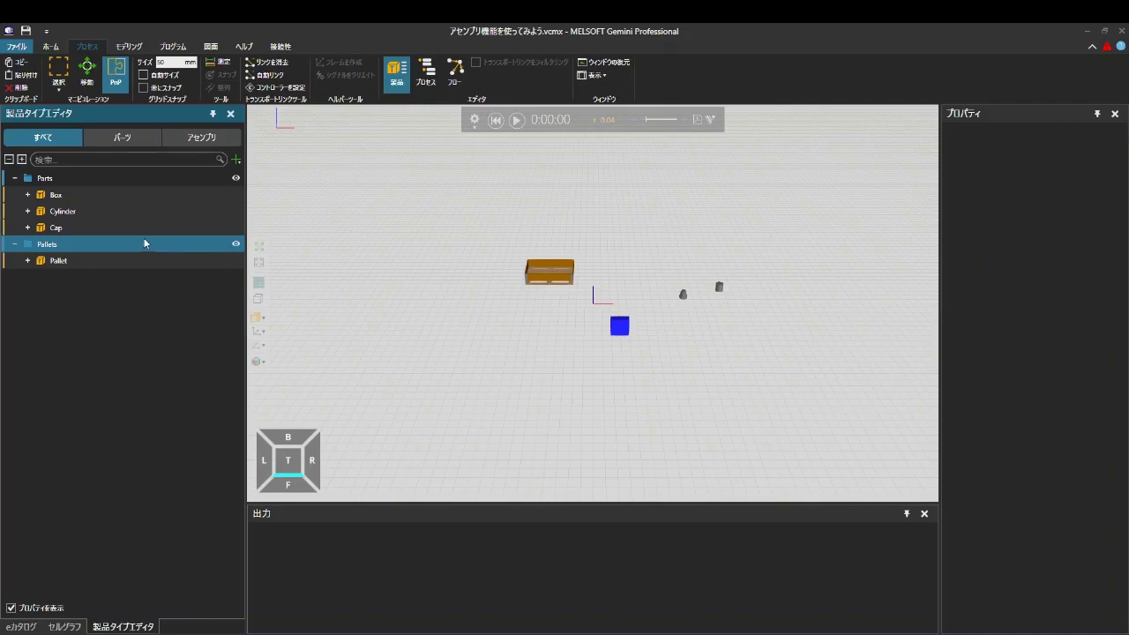
left_click(236, 161)
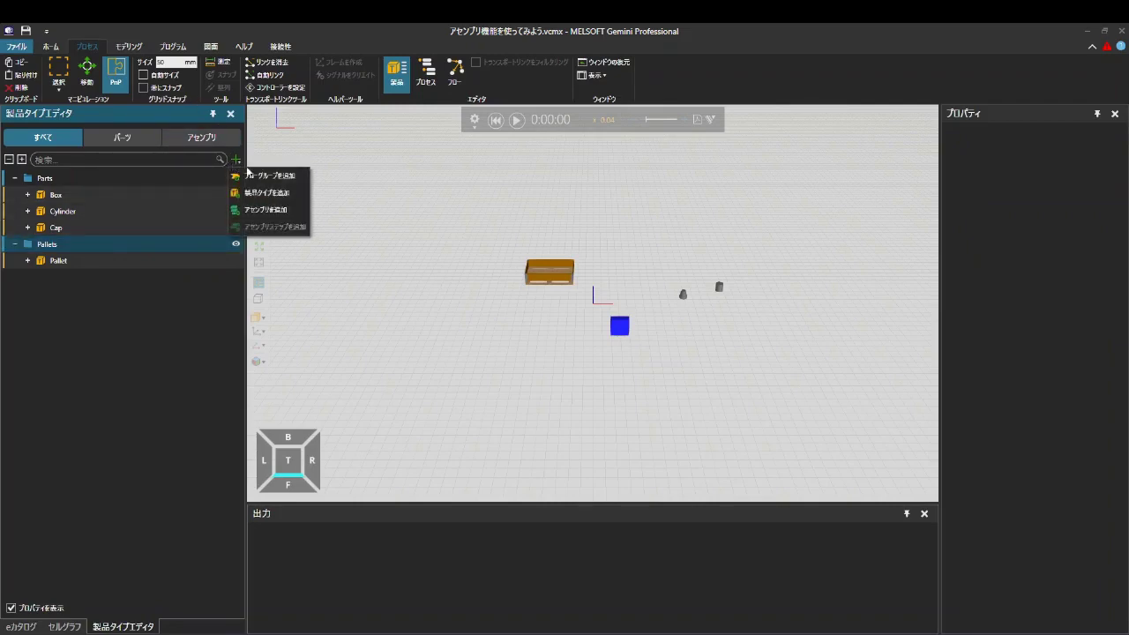
left_click(266, 209)
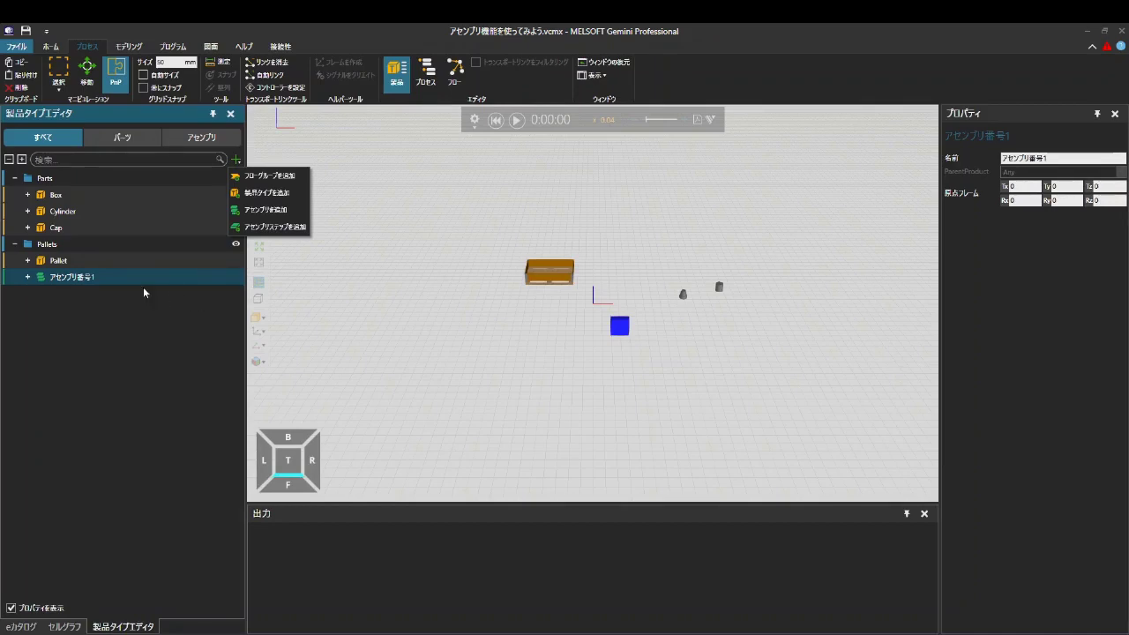
left_click(117, 277)
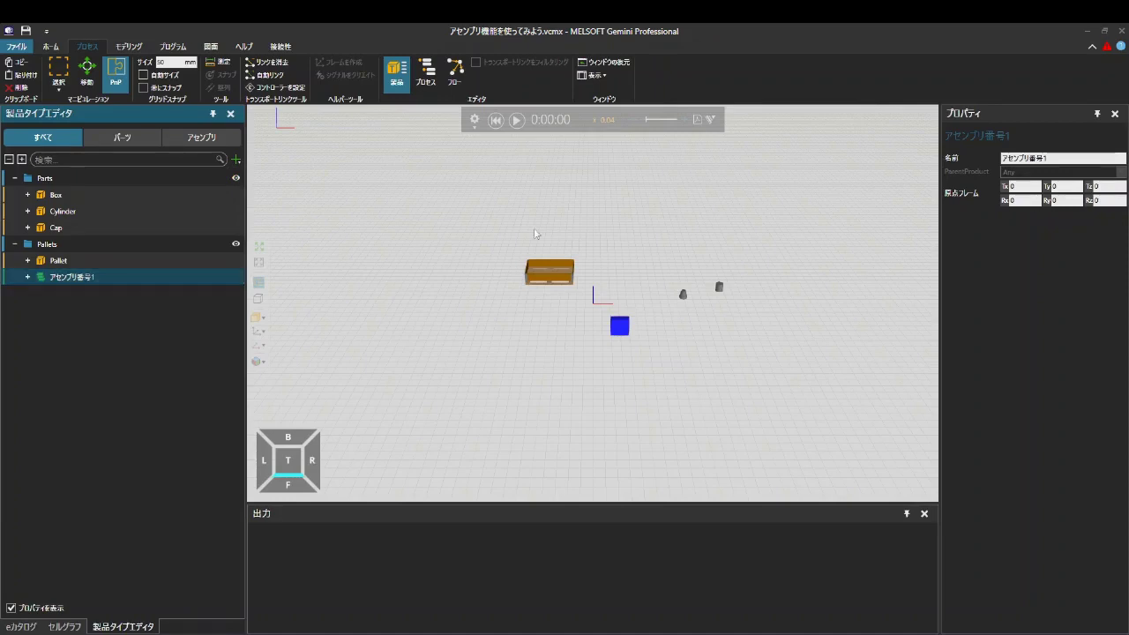
left_click(1038, 158)
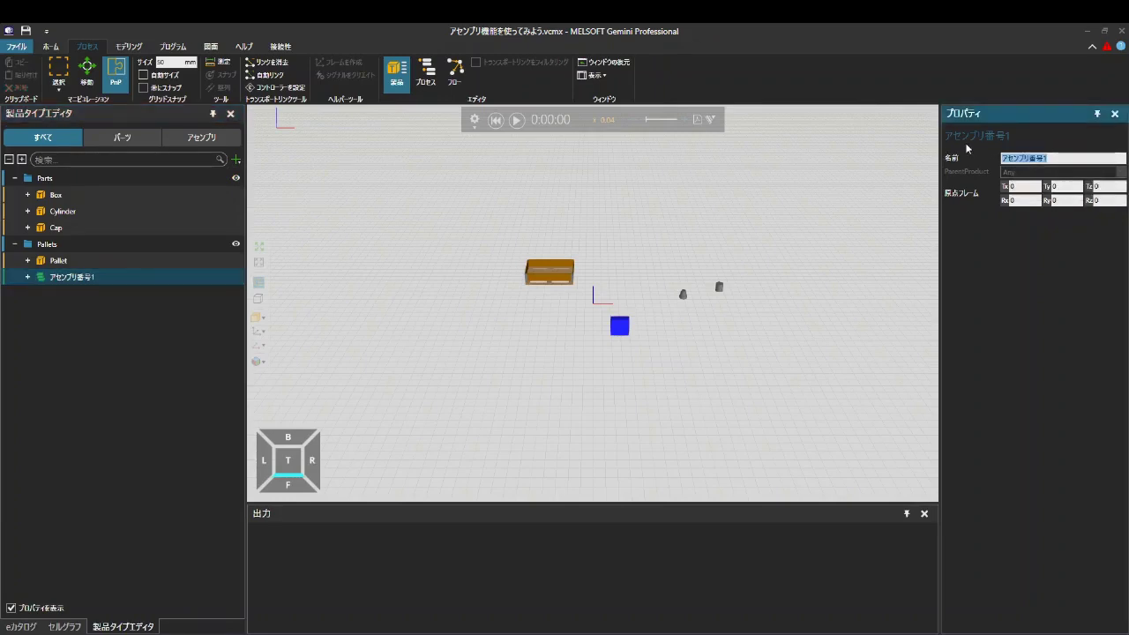
type("FullPallet")
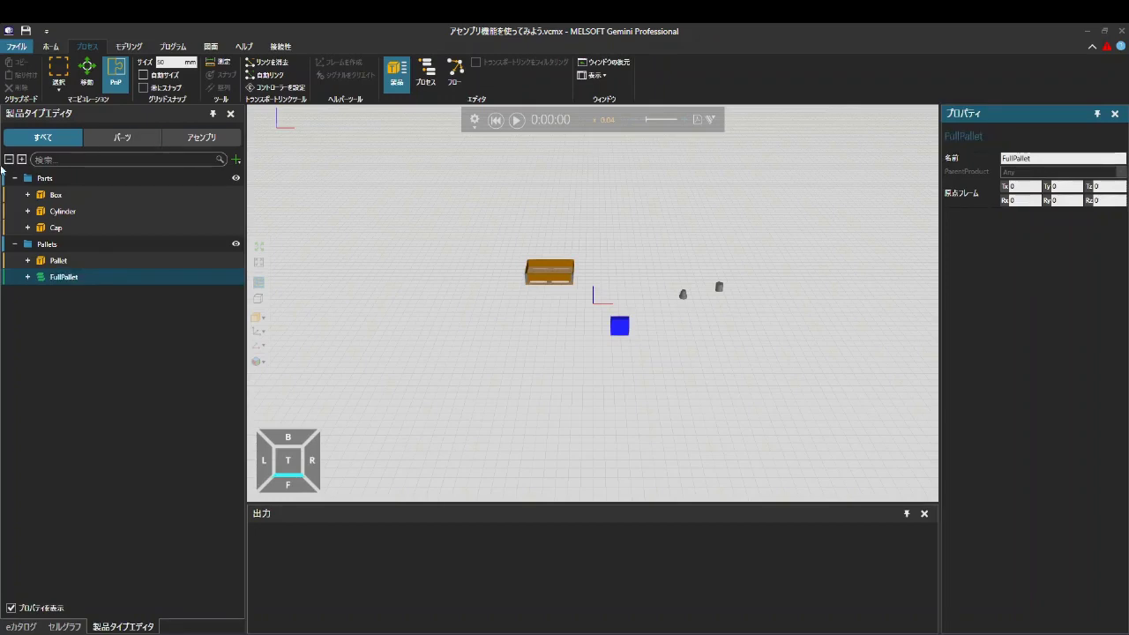
- Expand the FullPallet assembly and rename its first step as PalletStep
left_click(27, 280)
left_click(27, 277)
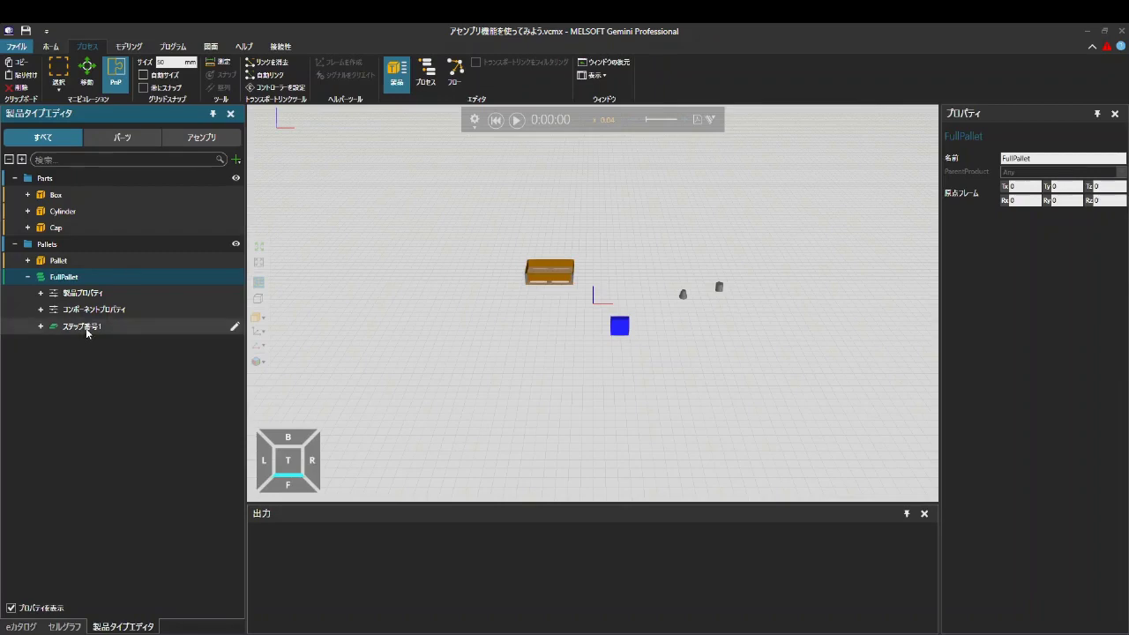
left_click(80, 326)
key("F2")
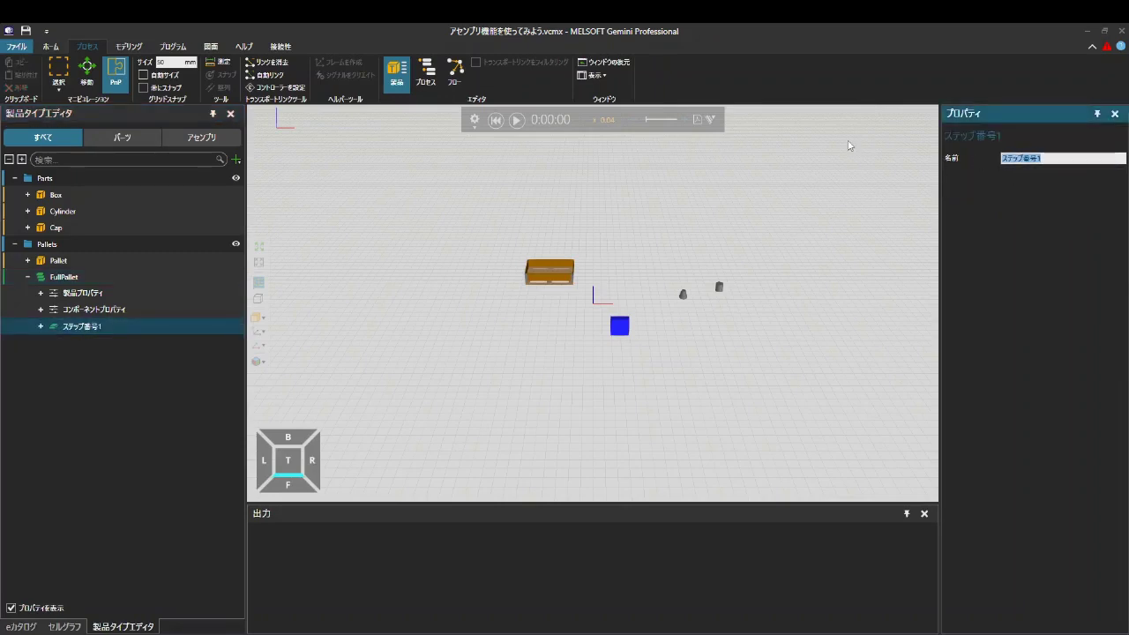
type("PalletStep")
key("Return")
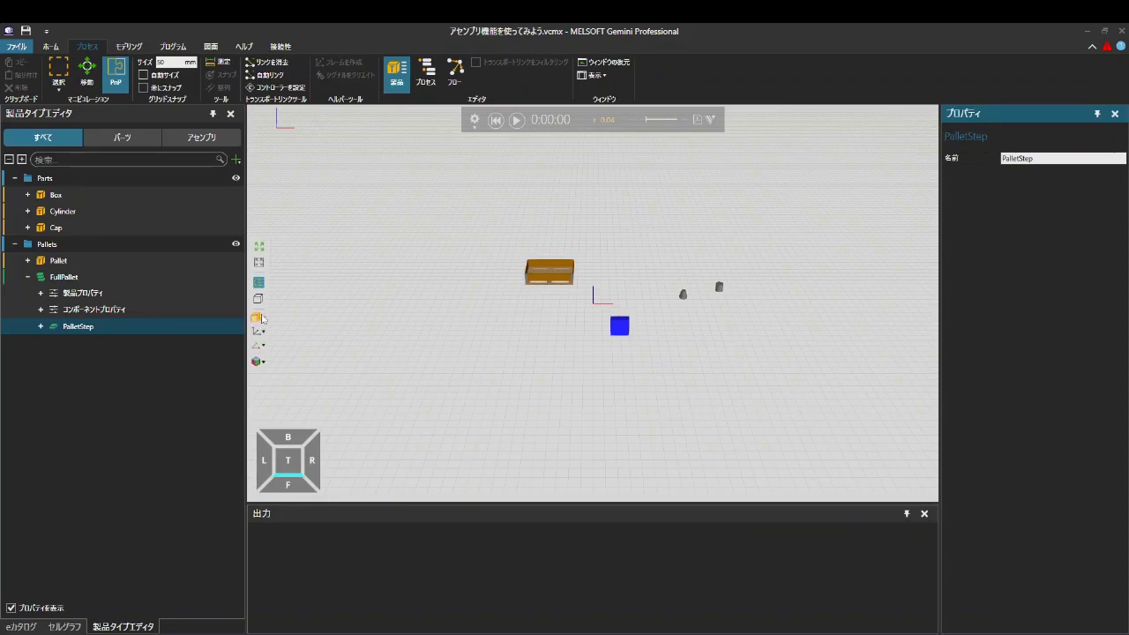
- Add two child steps under PalletStep
right_click(125, 330)
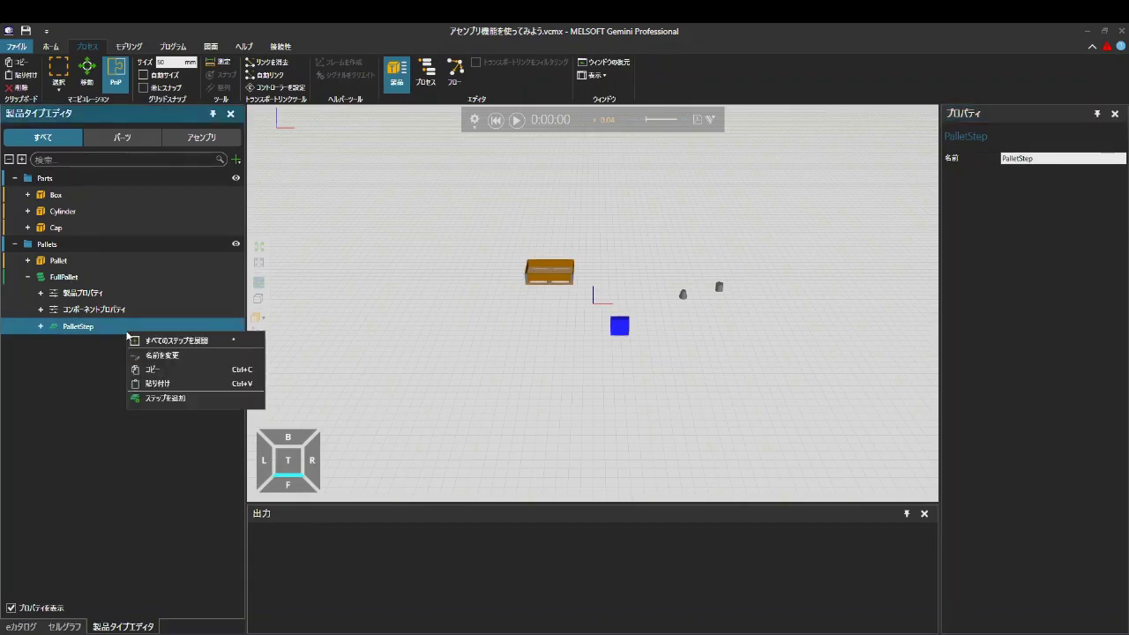
left_click(160, 398)
right_click(128, 326)
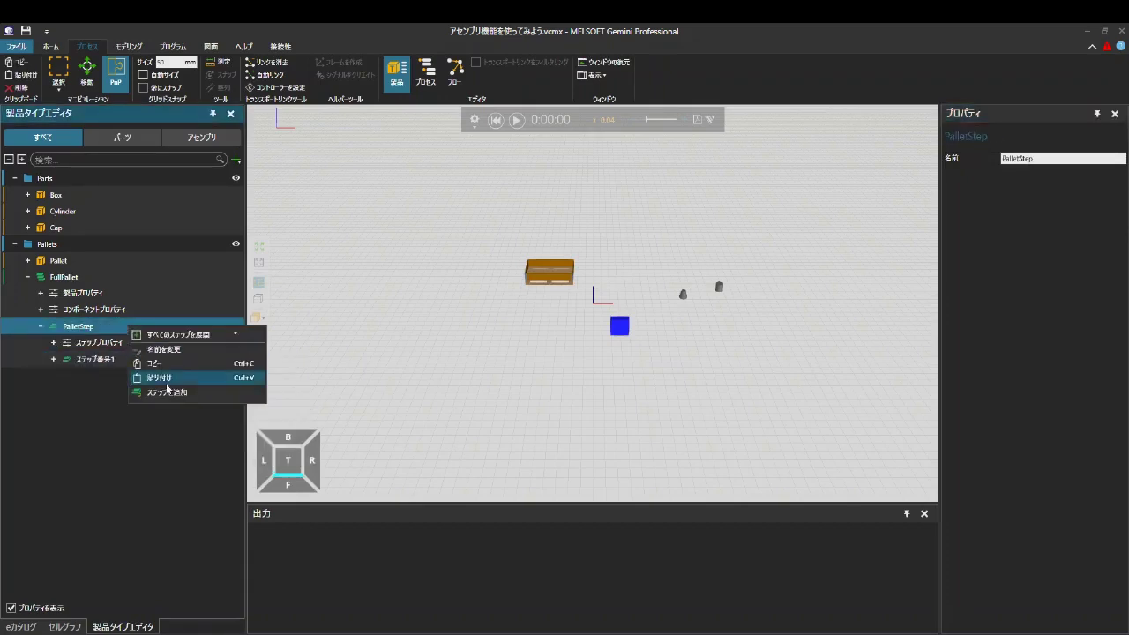
left_click(169, 393)
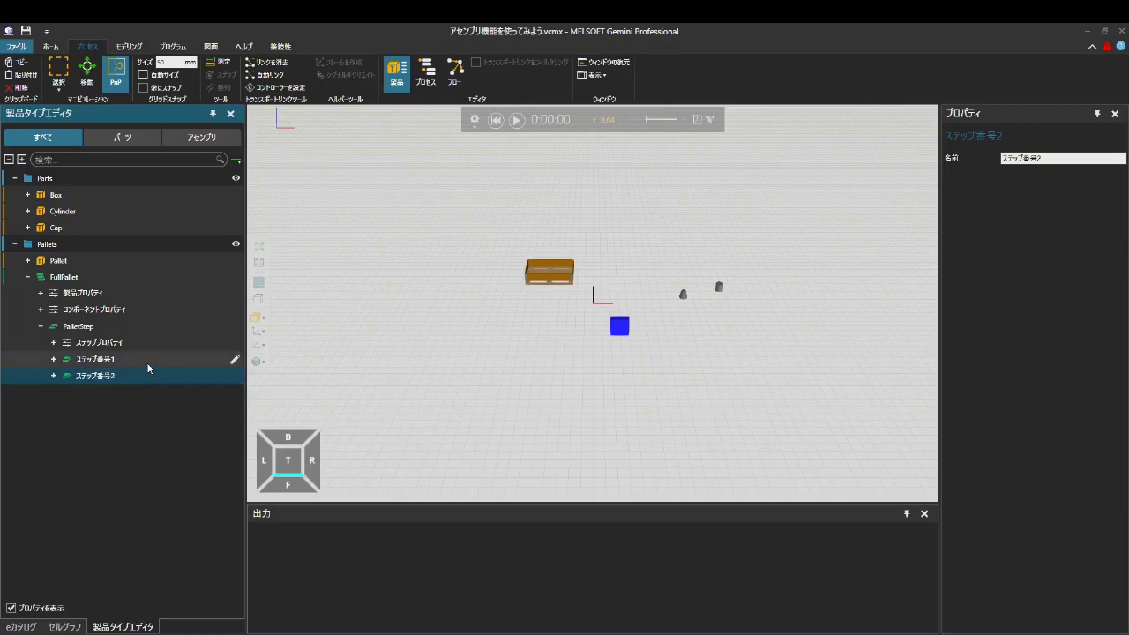
- Rename the two child steps of PalletStep as BoxesStep and CylindersStep
double_click(150, 359)
type("B")
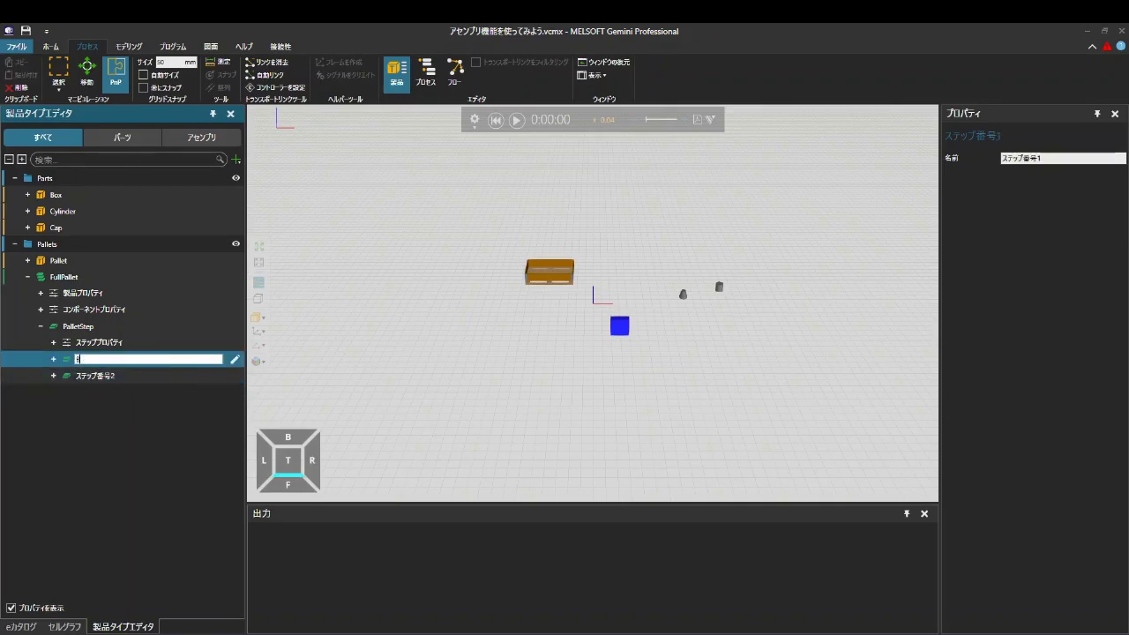
type("oxesStep")
key("Return")
double_click(99, 377)
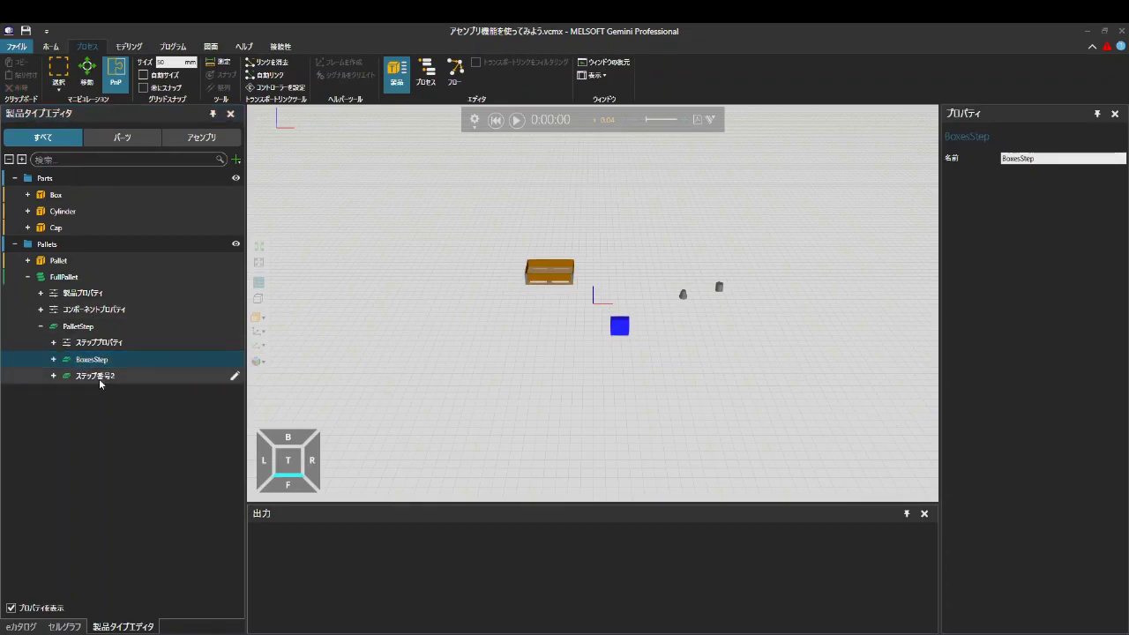
type("Cylinder")
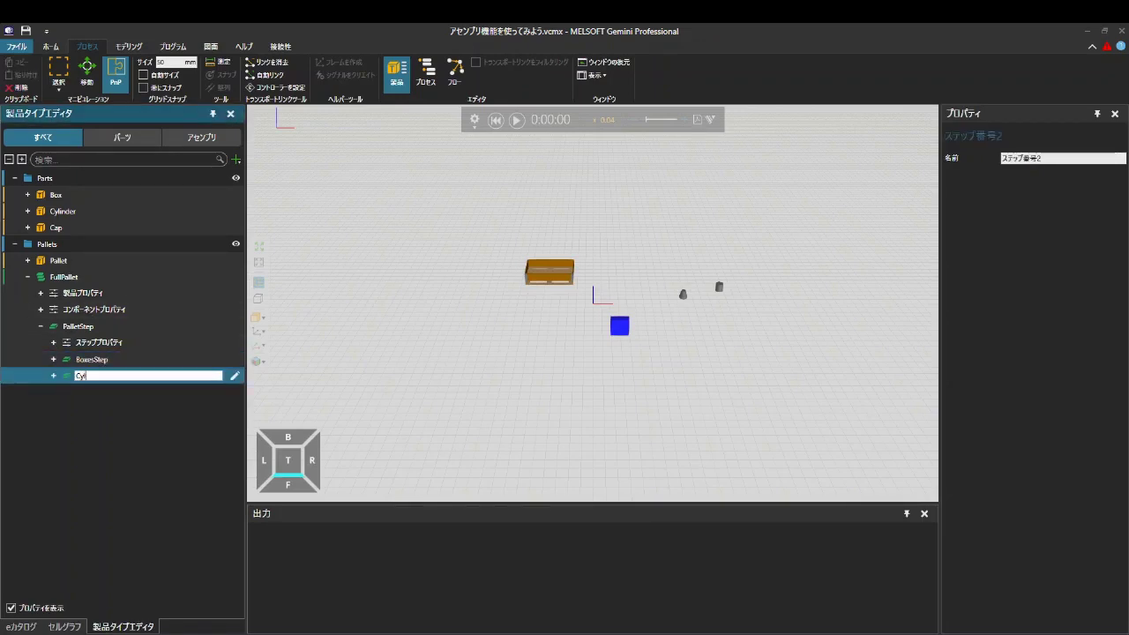
type("sStep")
key("Return")
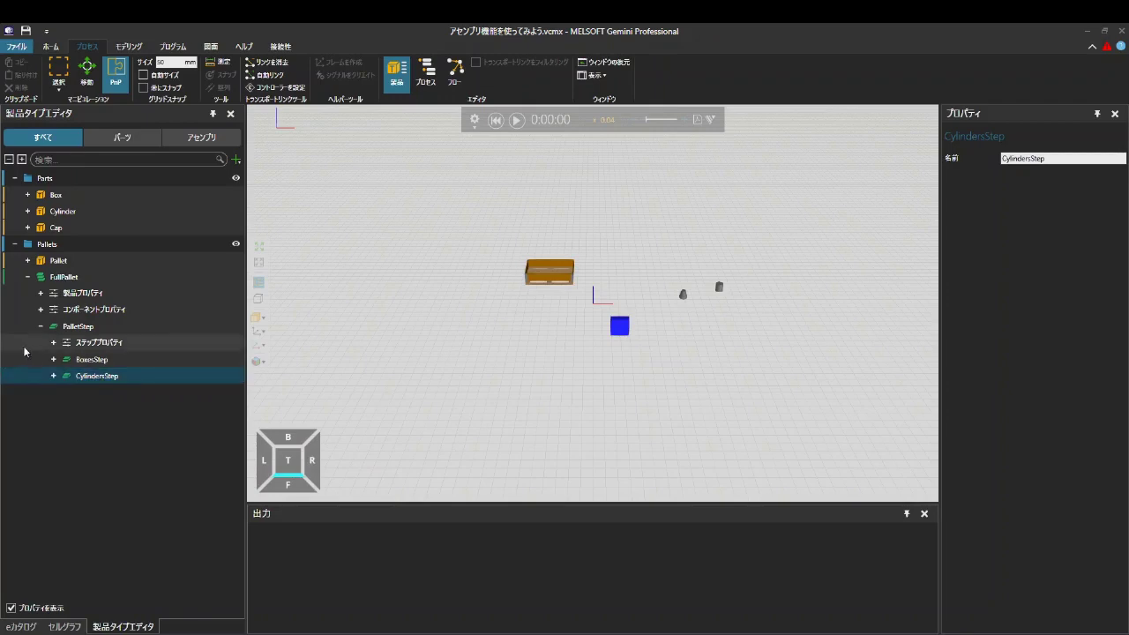
- Add a child step under CylindersStep and name it CapsStep
right_click(93, 377)
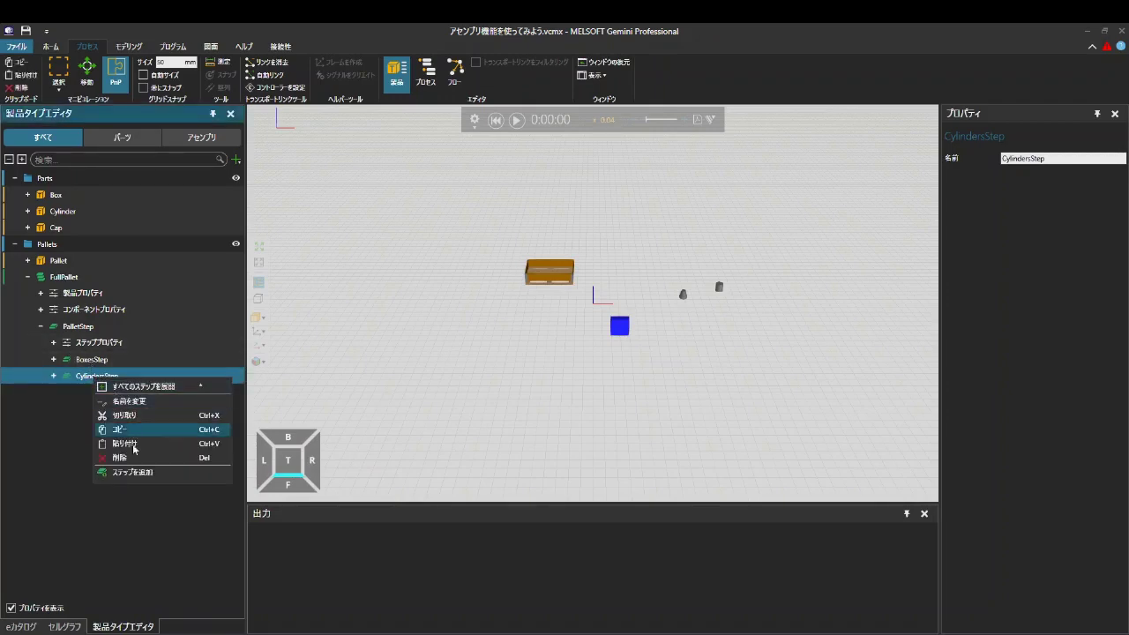
left_click(133, 472)
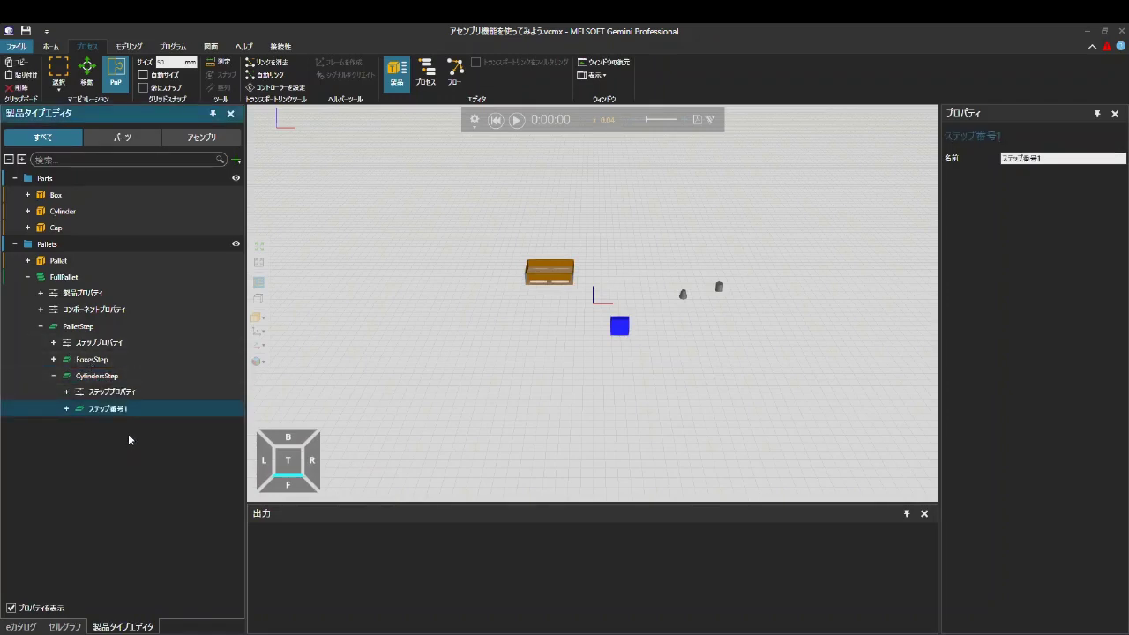
left_click(127, 411)
type("Ca")
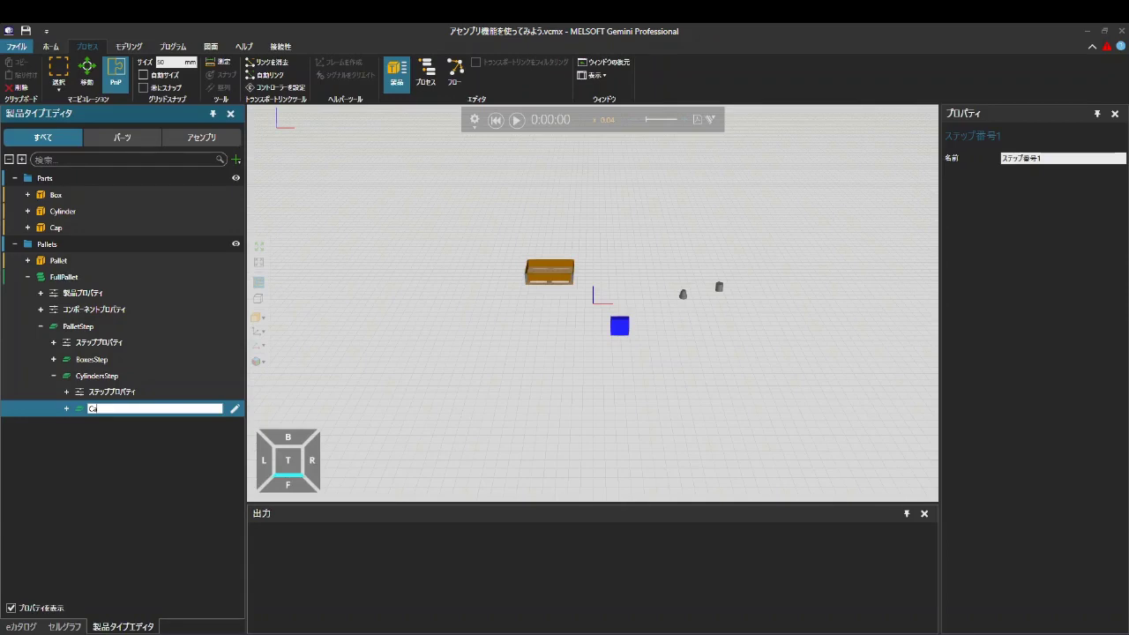
type("psStep")
key("Return")
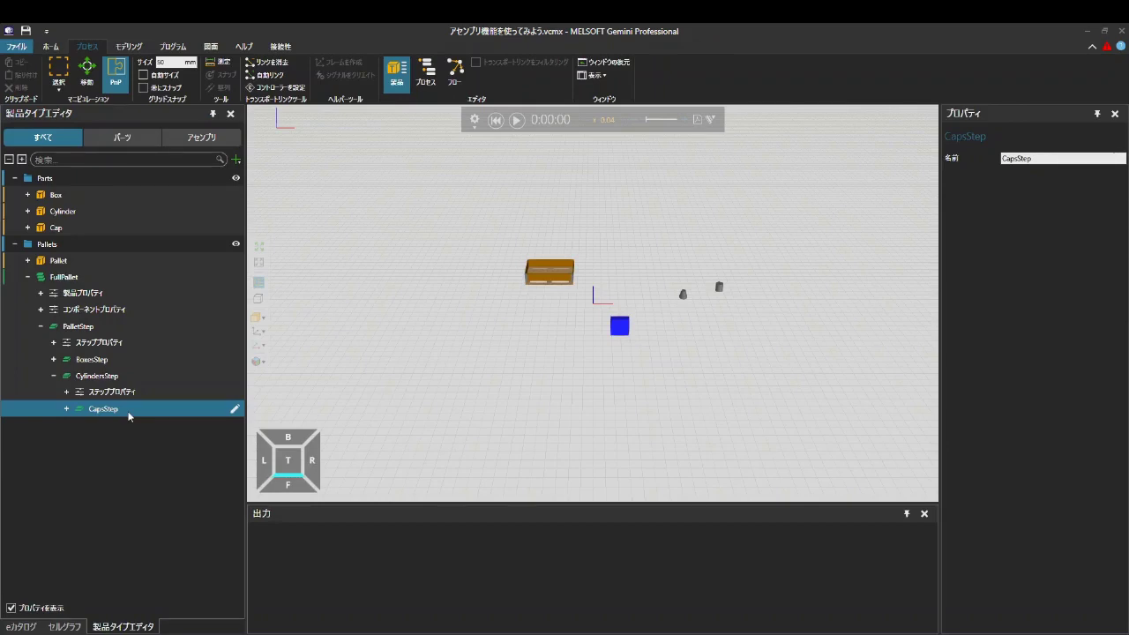
- Open PalletStep in the assembly editor and set its slot's default product type to Pallet
left_click(126, 328)
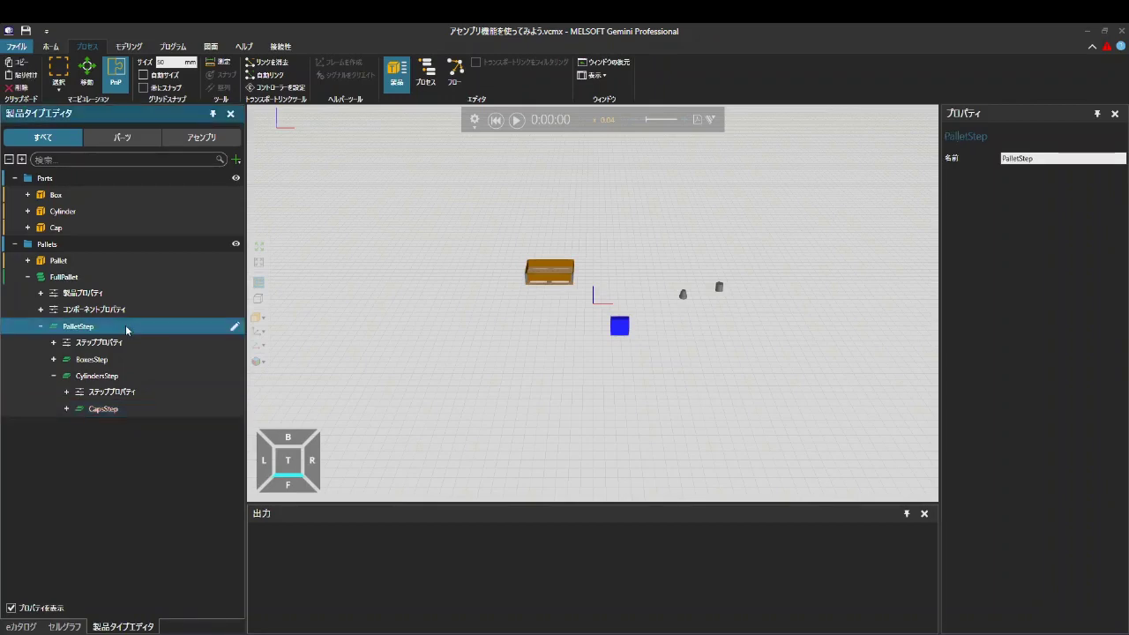
left_click(235, 328)
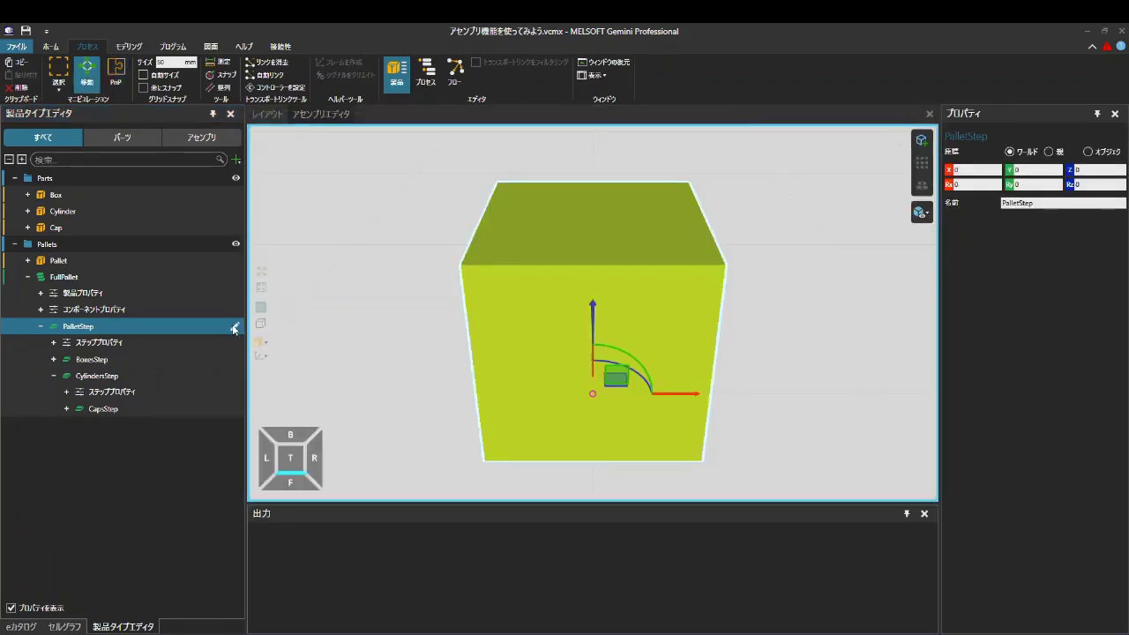
left_click(635, 281)
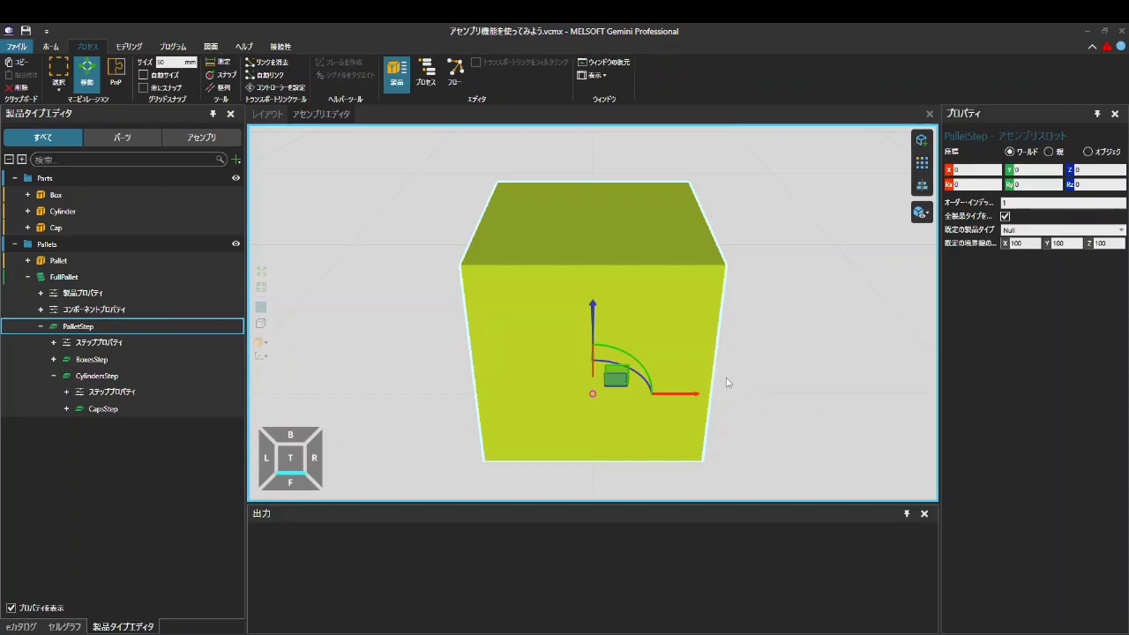
left_click(1068, 230)
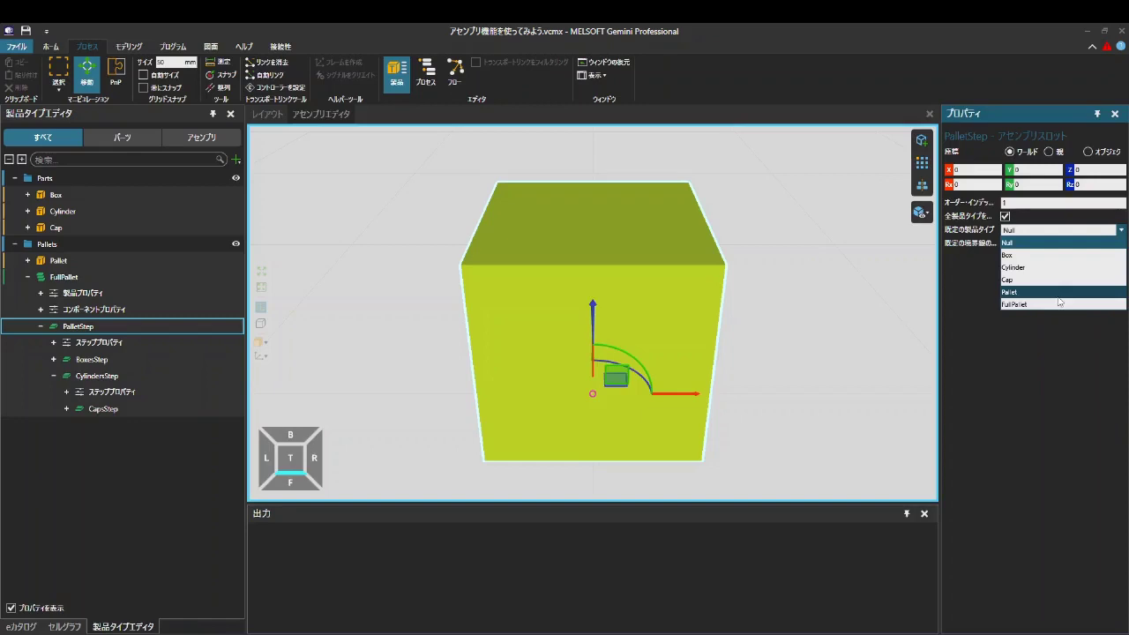
left_click(1058, 294)
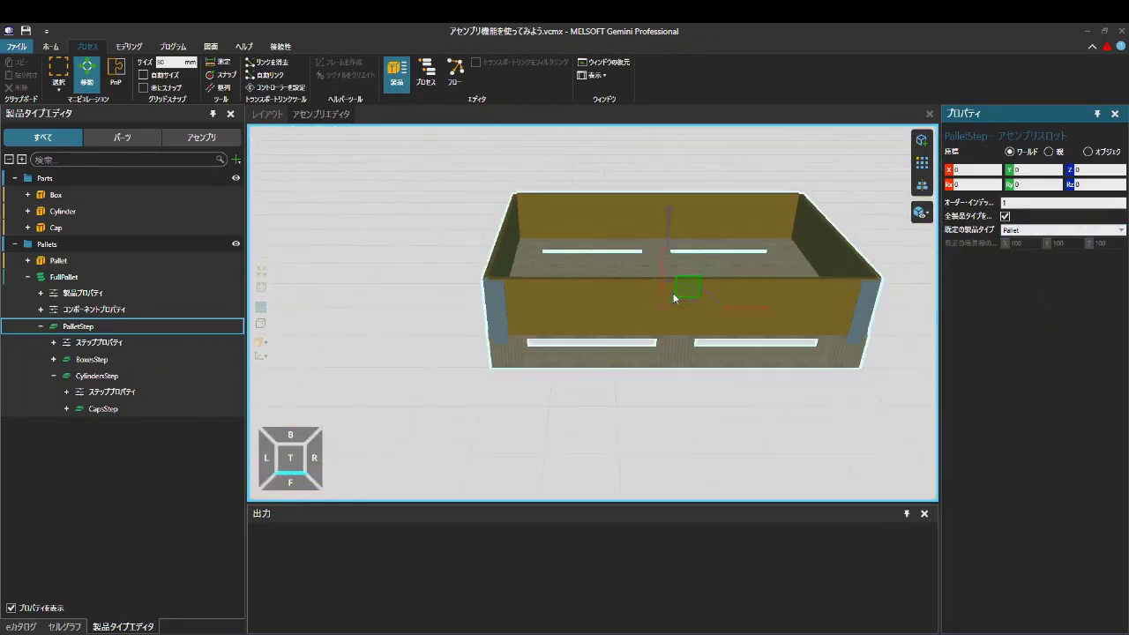
left_click(674, 299)
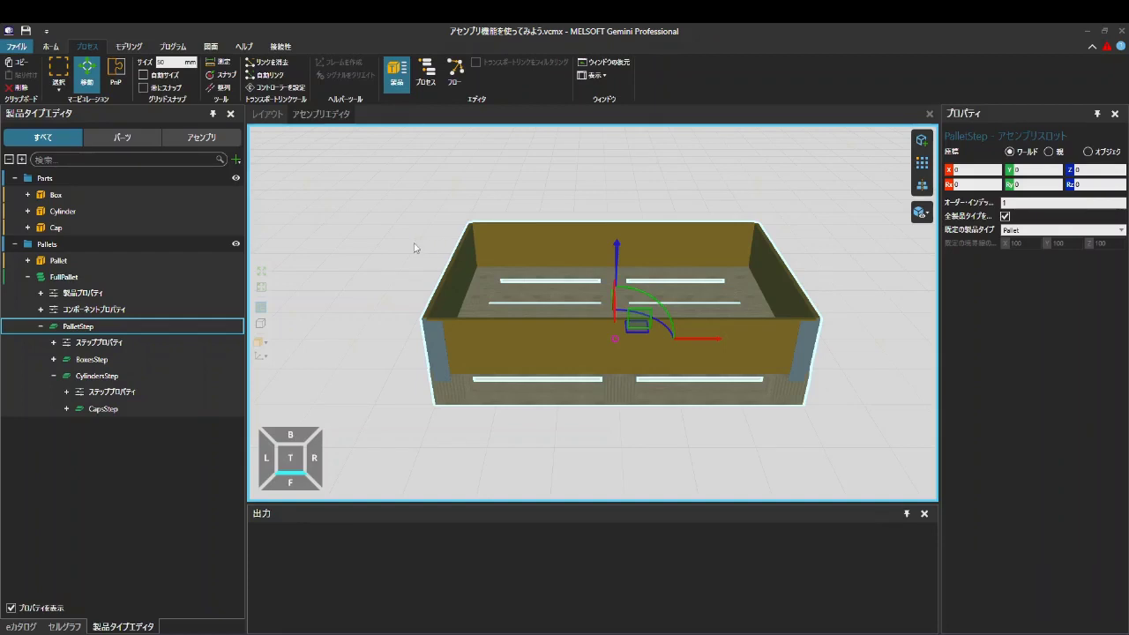
- Set the default product type of the BoxesStep slot to Box
left_click(90, 360)
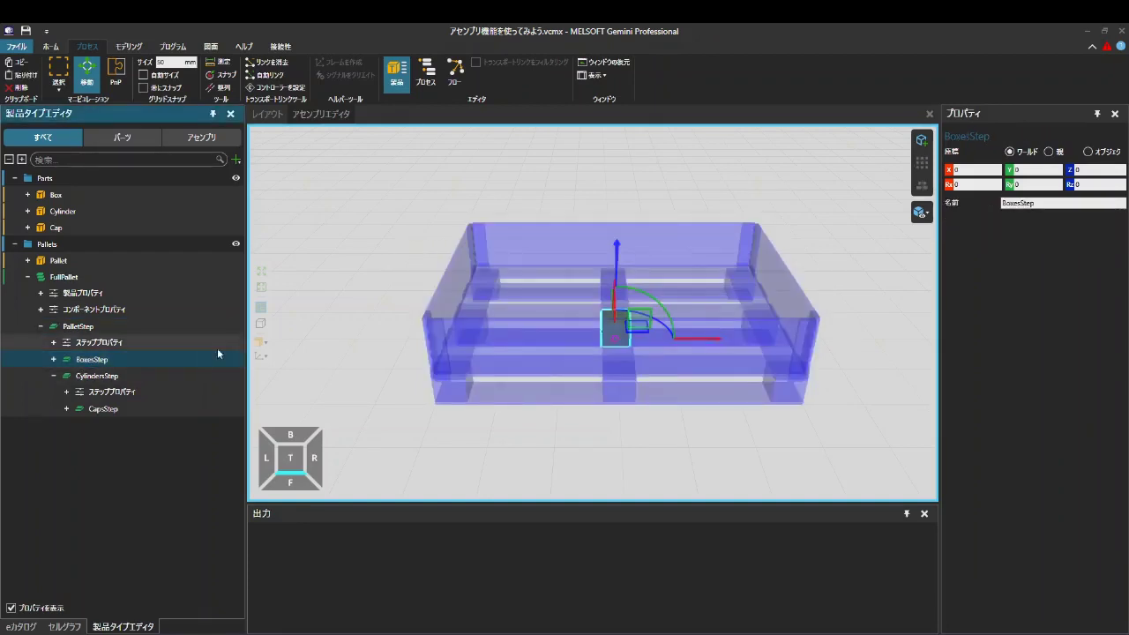
left_click(606, 320)
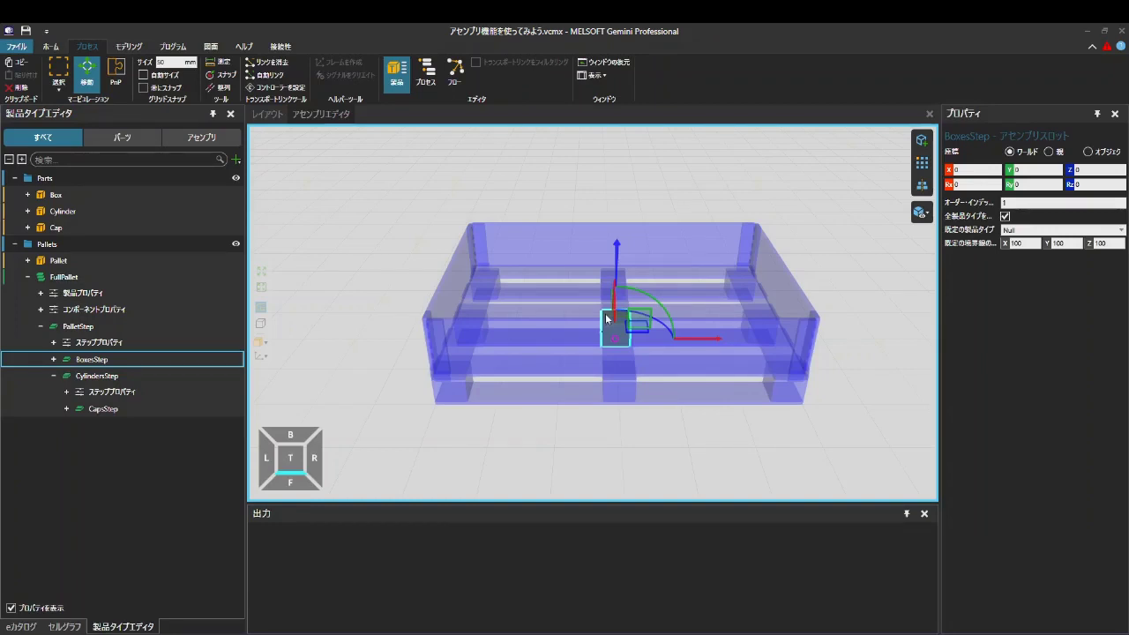
left_click(1098, 231)
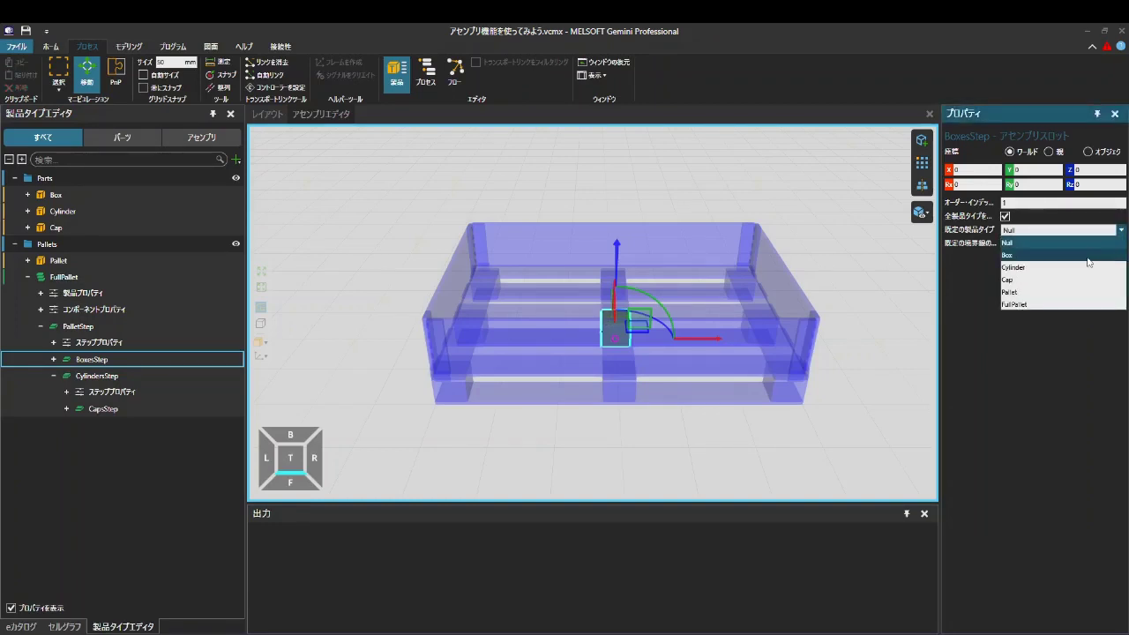
left_click(1088, 255)
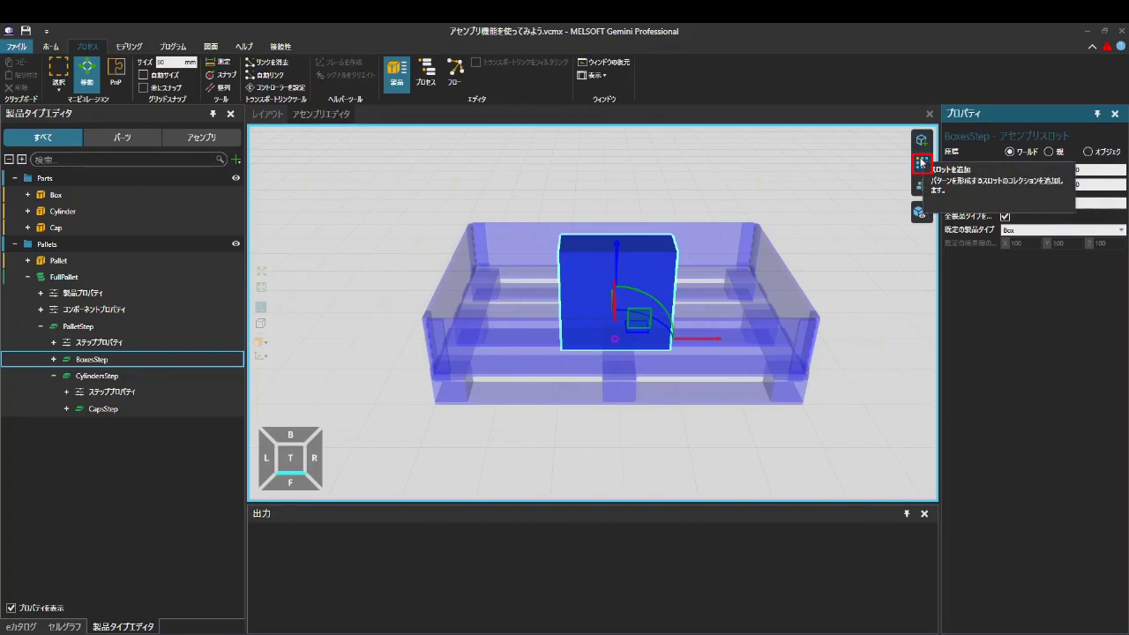
- Add a linear slot pattern to BoxesStep in the Y direction with a count of 5 and 0 Y spacing
left_click(922, 163)
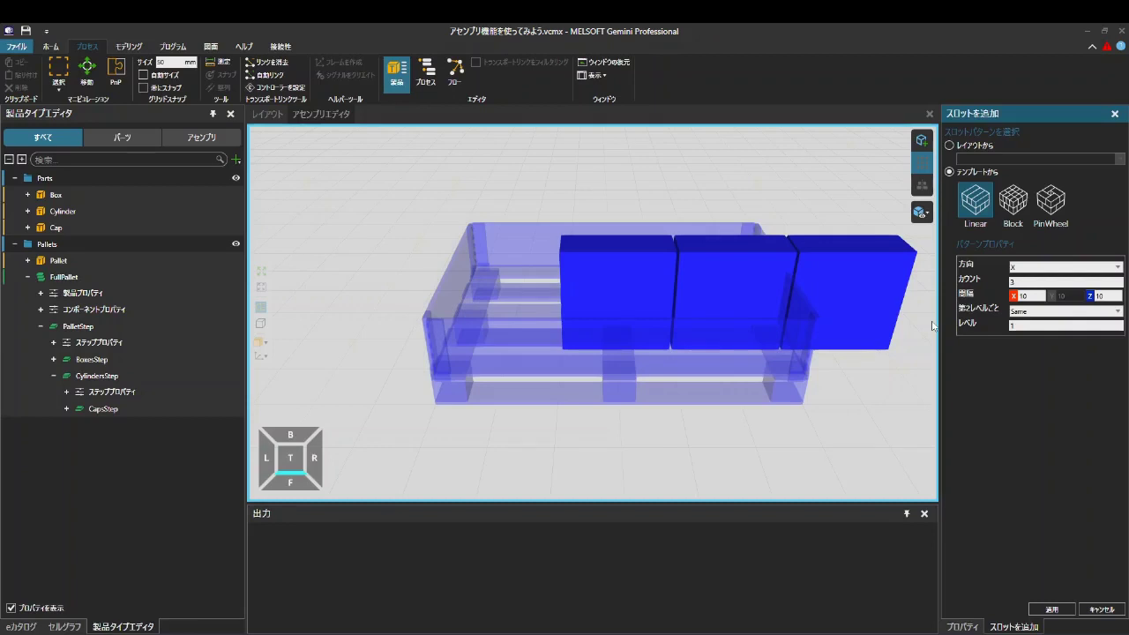
left_click(1014, 270)
left_click(1016, 290)
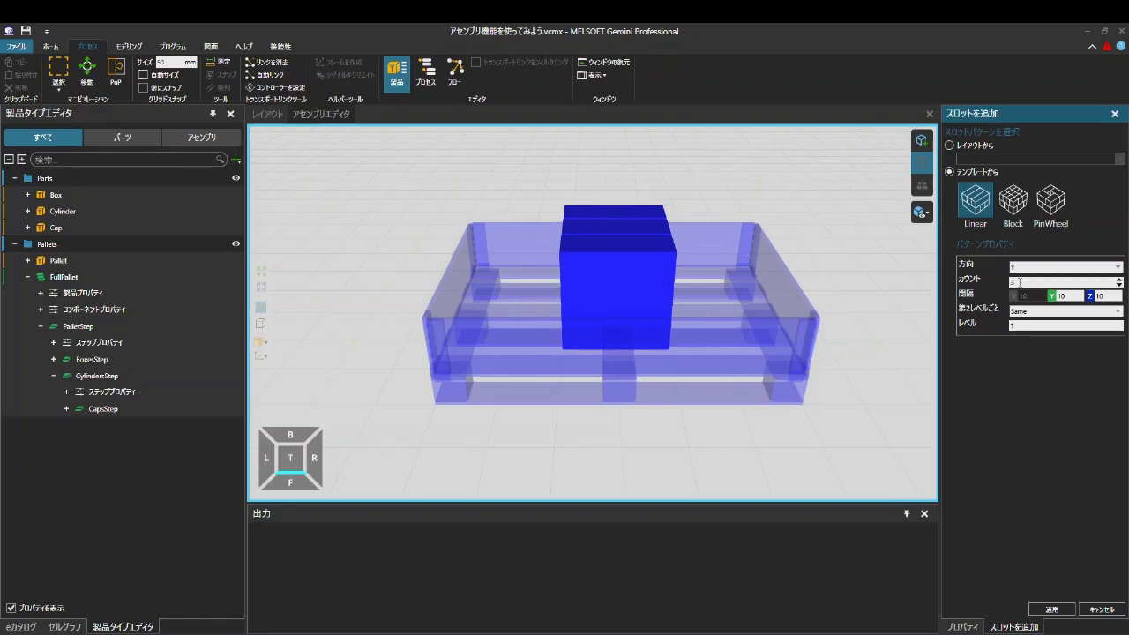
left_click(1120, 279)
left_click(1120, 279)
double_click(1063, 296)
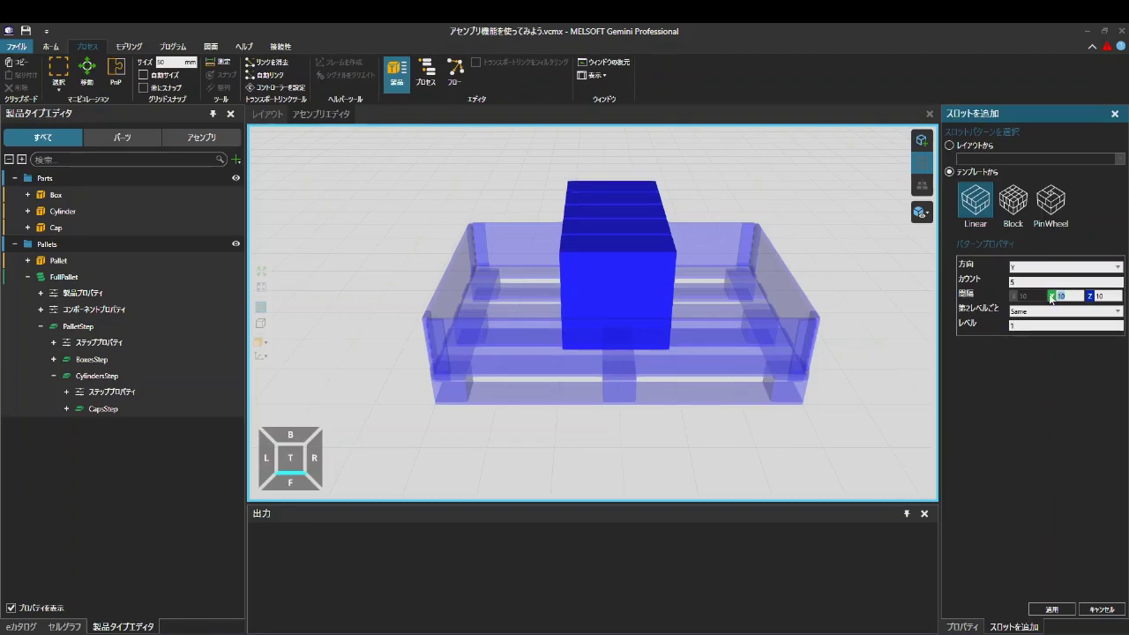
type("0")
key("Return")
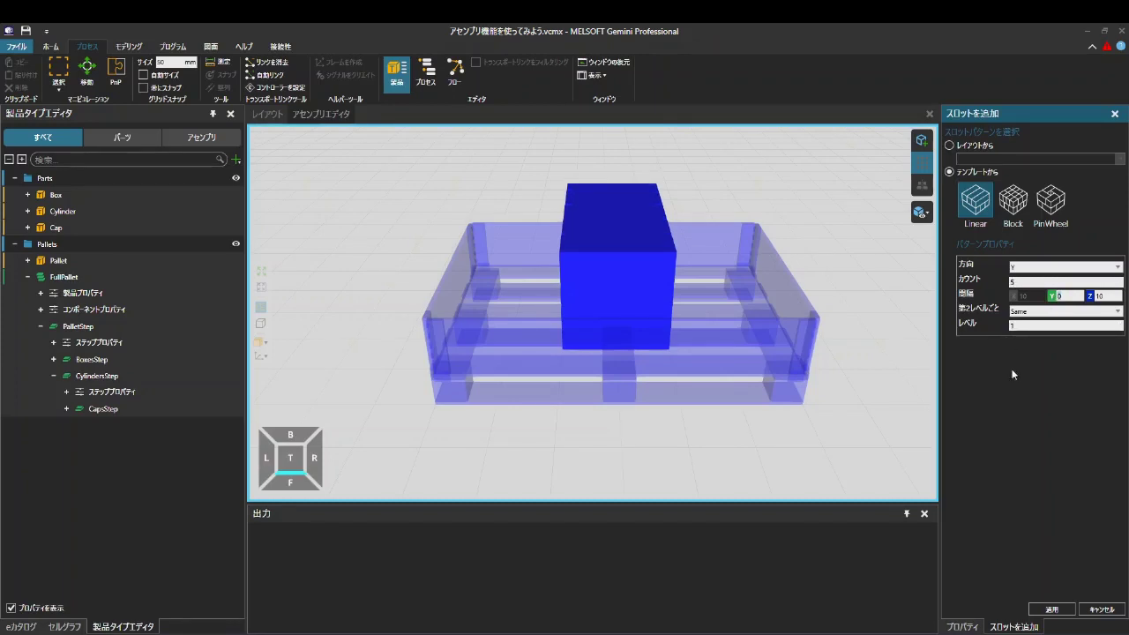
left_click(1052, 609)
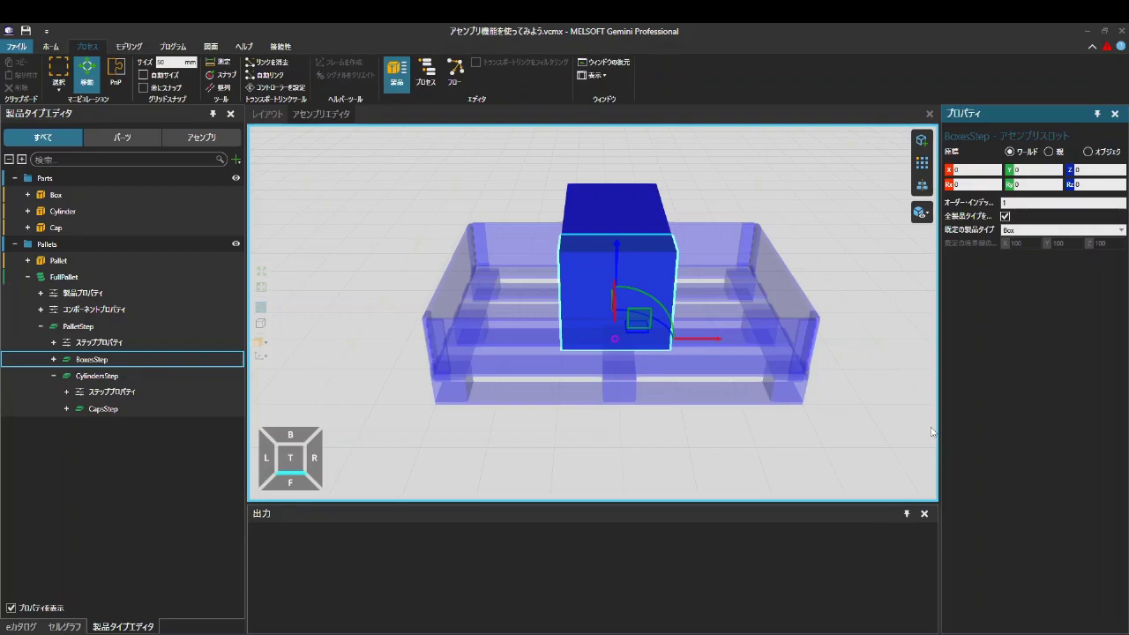
- Select all five box slots, move them toward negative X and snap them onto the pallet's floor surface at Z 125
middle_click_drag(770, 353, 680, 285)
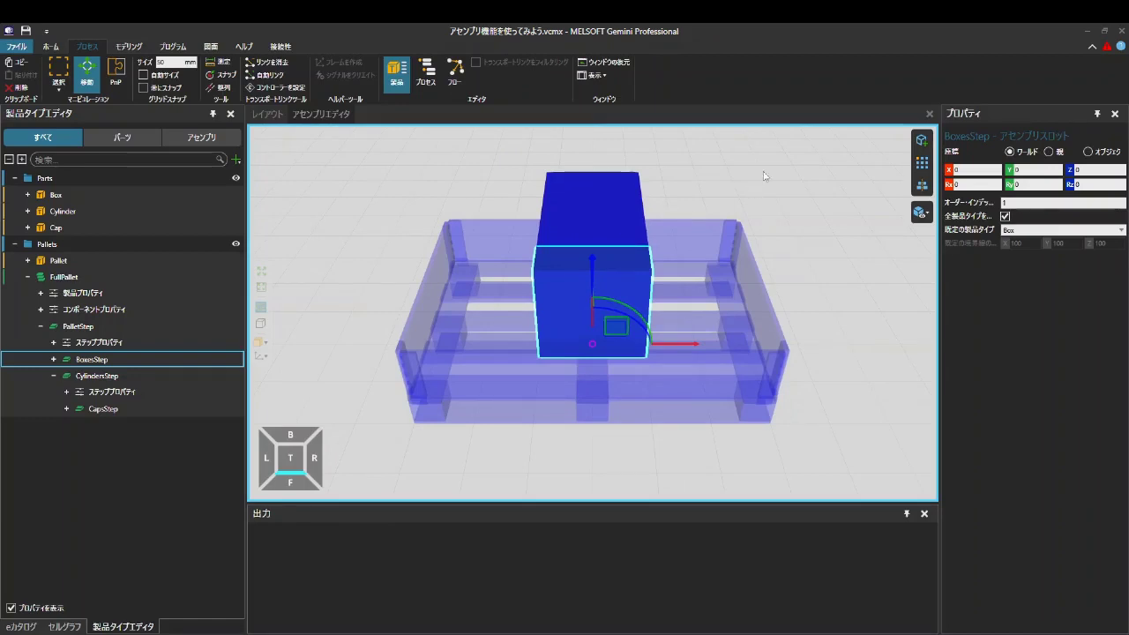
left_click(58, 73)
left_click_drag(495, 147, 685, 364)
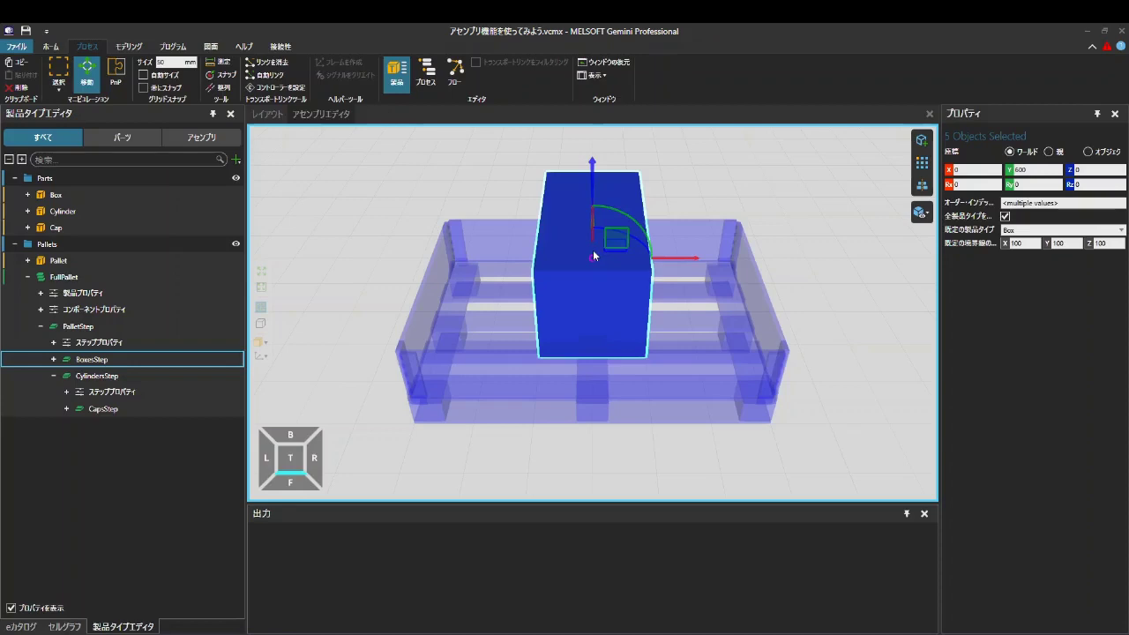
left_click_drag(683, 257, 589, 257)
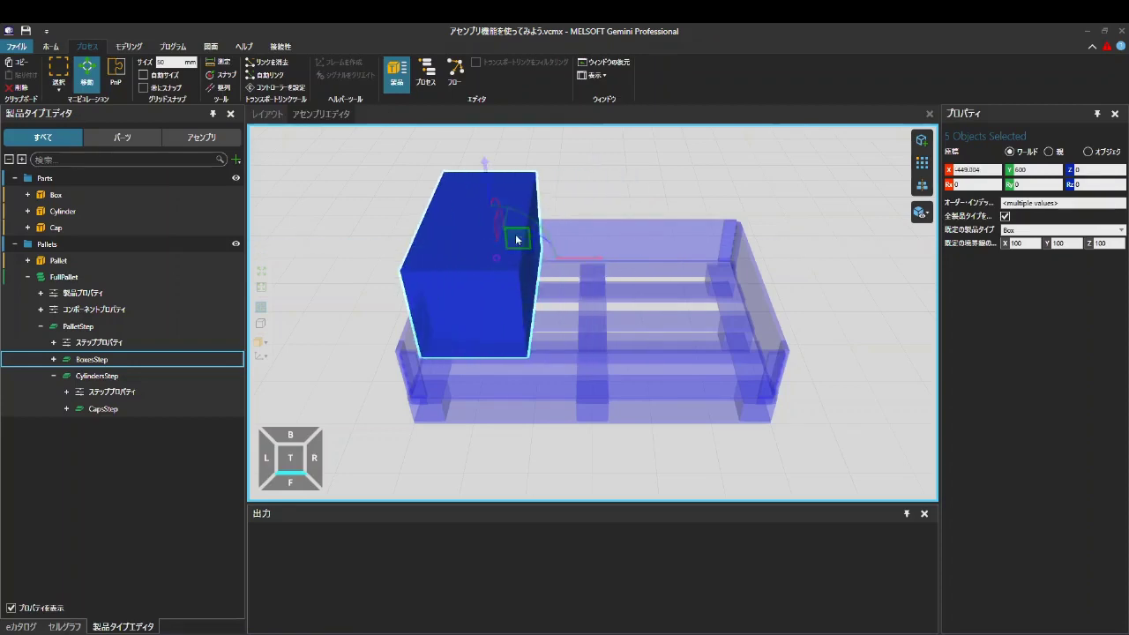
right_click_drag(518, 212, 476, 159)
left_click(222, 75)
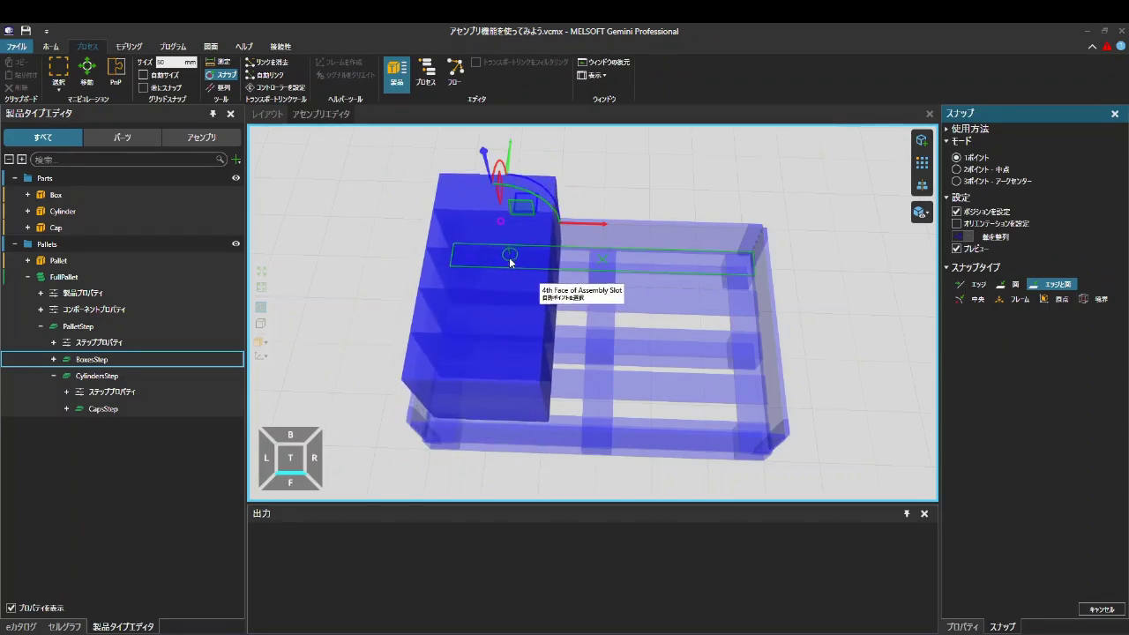
left_click(510, 256)
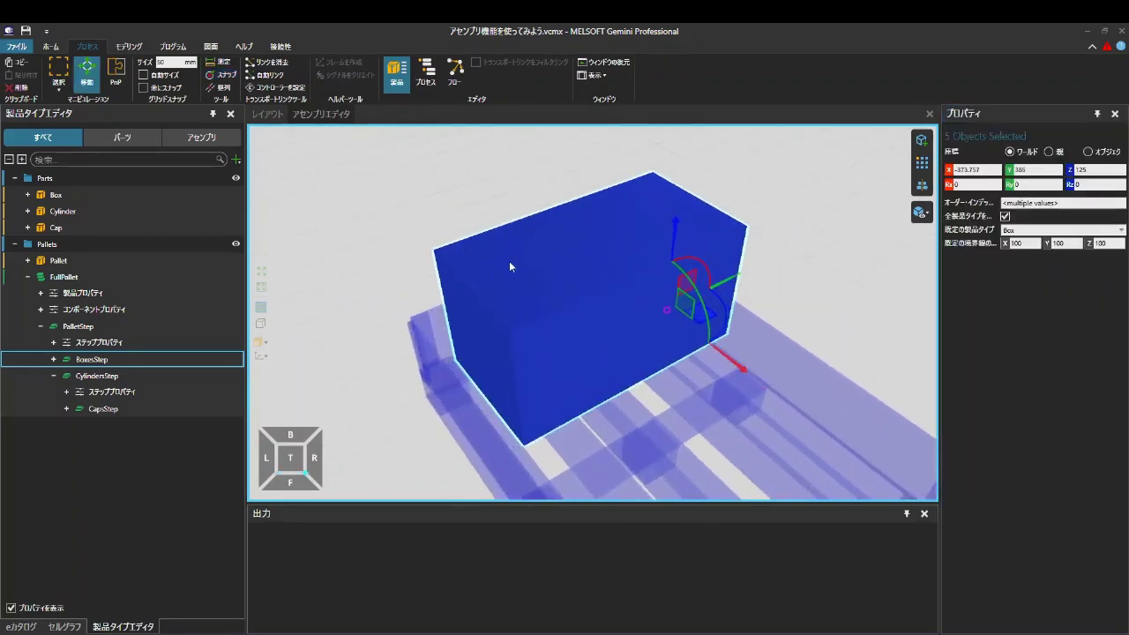
- Move the five box slots along Y to about 300 so they sit inside the pallet
left_click_drag(803, 371, 782, 370)
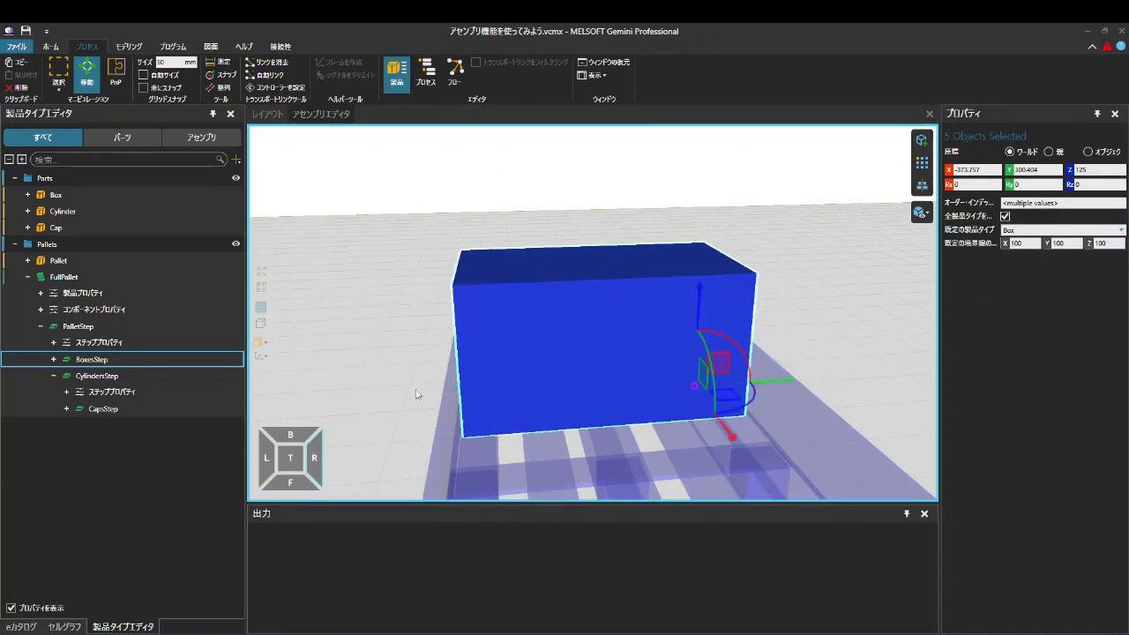
left_click(261, 287)
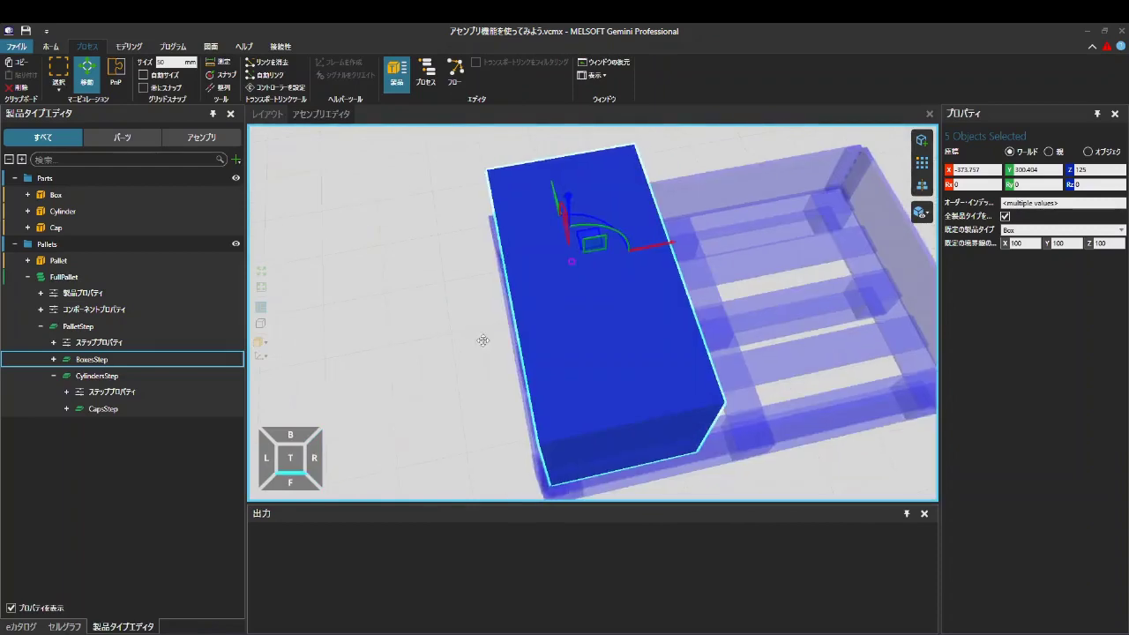
left_click(298, 458)
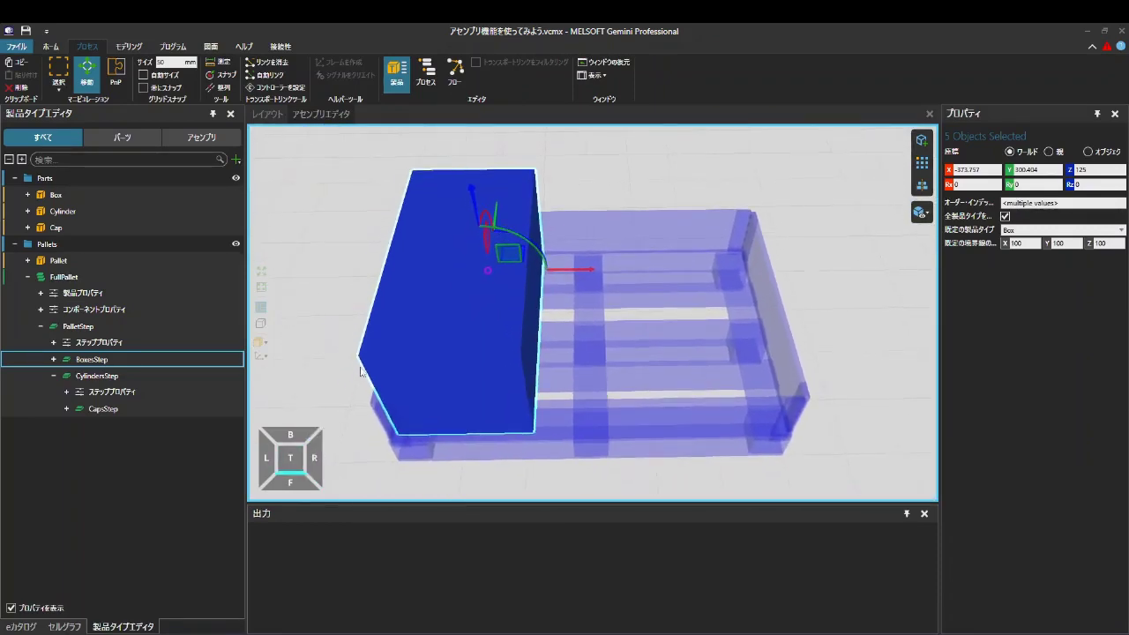
left_click(564, 373)
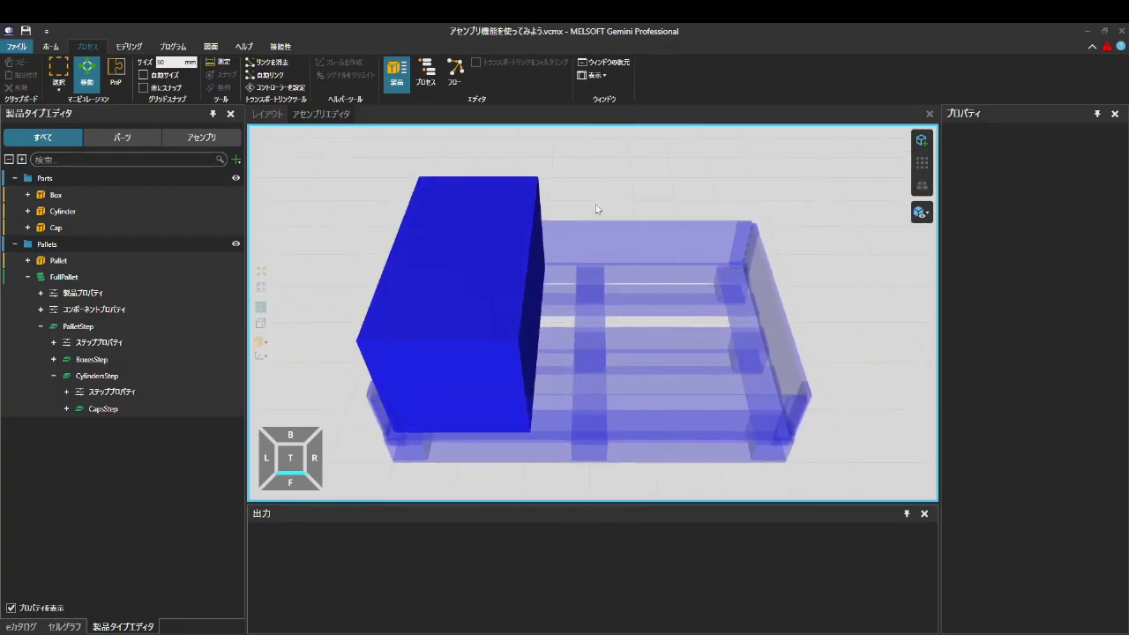
- Set the default product type of the CylindersStep slot to Cylinder
left_click(118, 379)
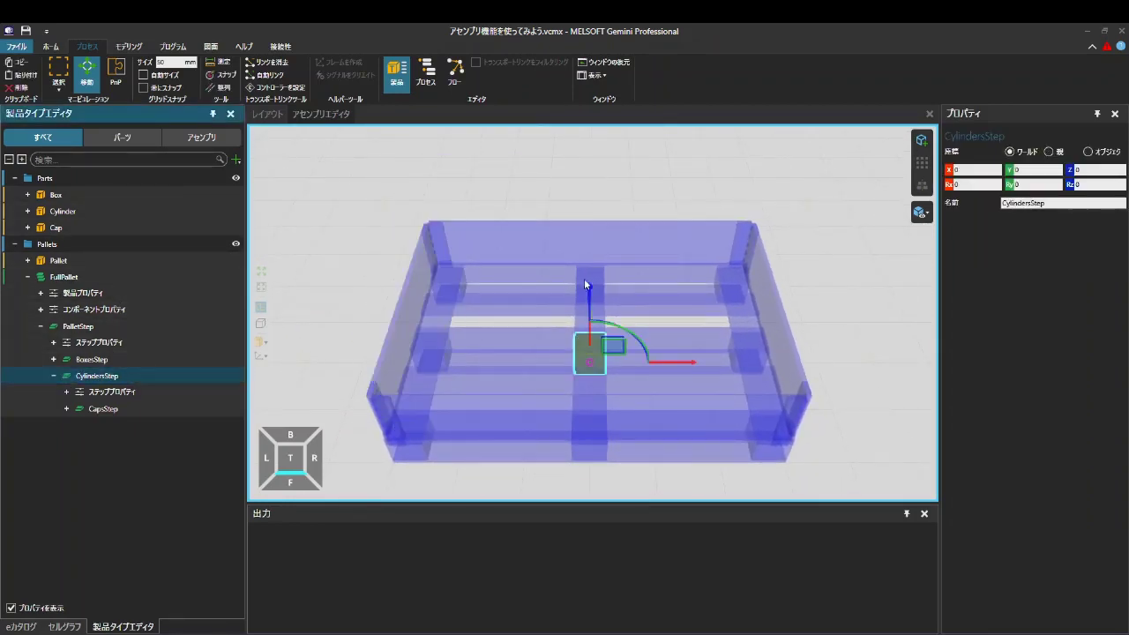
left_click(582, 346)
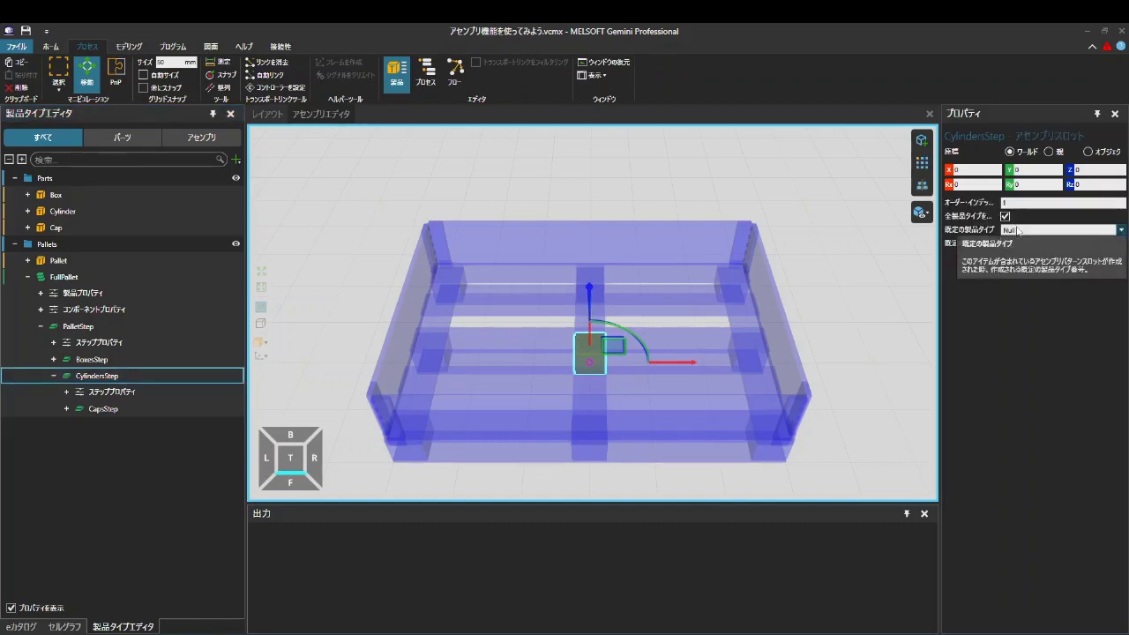
left_click(1019, 232)
left_click(1002, 269)
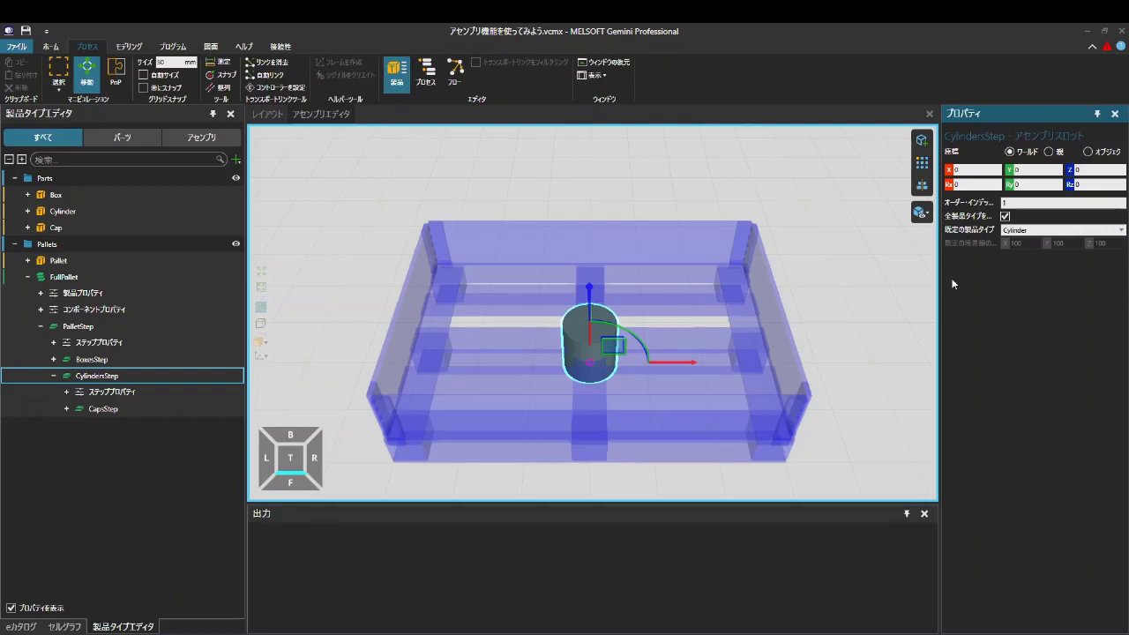
- Add a block slot pattern of 3 × 3 × 1 with 10 spacing to CylindersStep
left_click(922, 163)
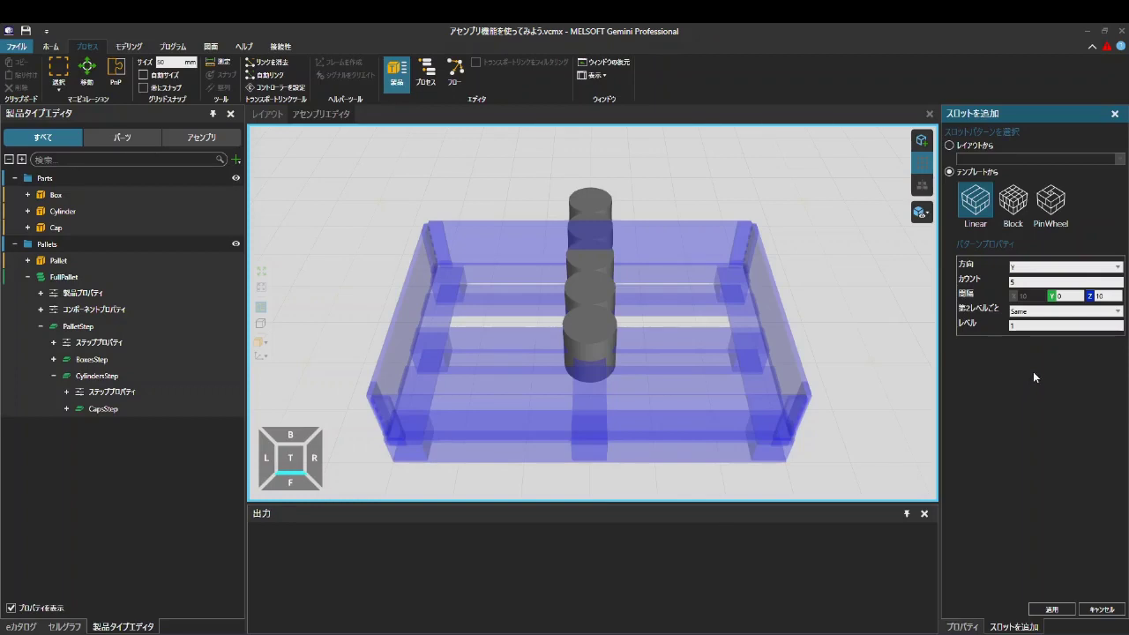
left_click(1012, 209)
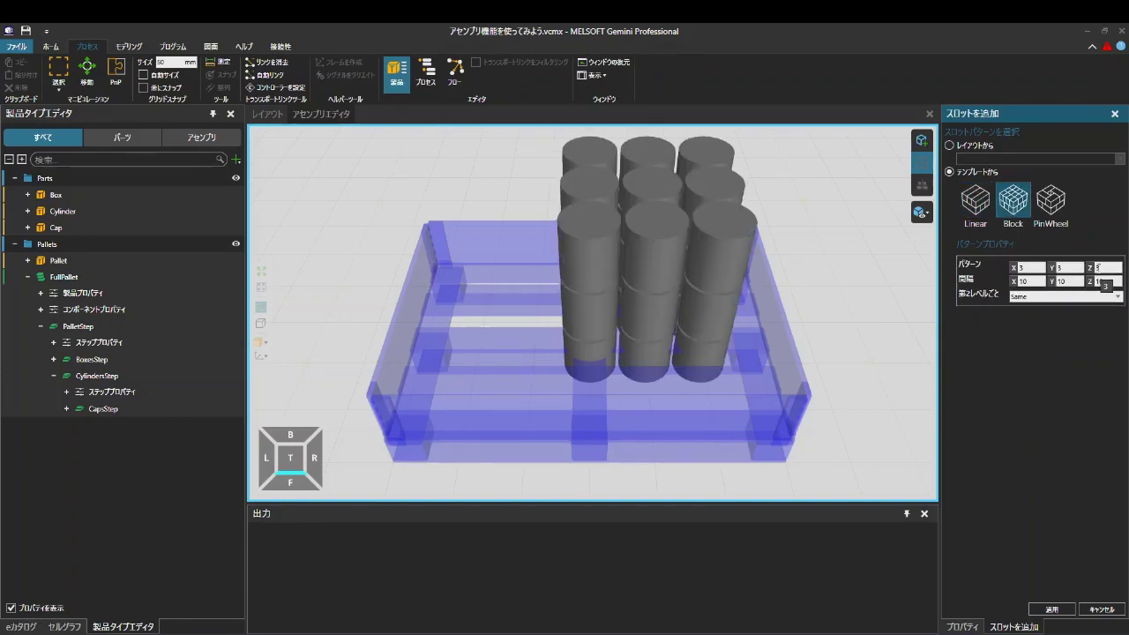
left_click(1103, 266)
type("1")
left_click(1051, 608)
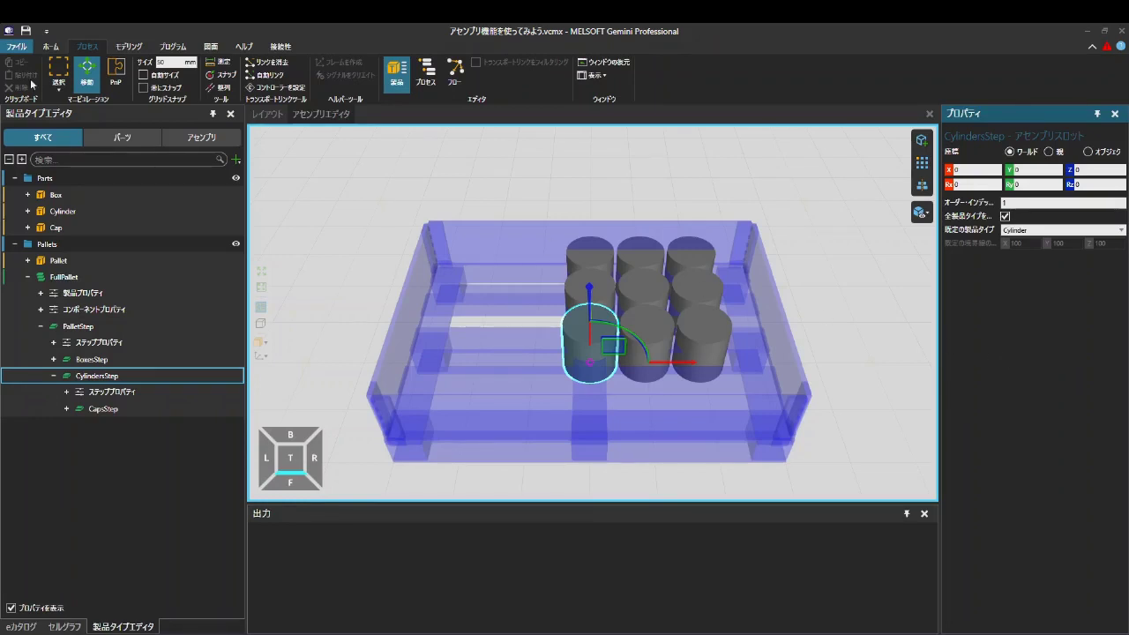
- Select all nine cylinder slots, shift them toward the pallet's positive X side and set their Z to 125
left_click(58, 75)
left_click_drag(545, 189, 744, 385)
key("m")
left_click_drag(768, 289, 801, 288)
left_click_drag(707, 232, 706, 251)
type("125")
key("Return")
- Position the nine cylinder slots inside the pallet at about X 472 and Y 164
right_click_drag(585, 294, 502, 345)
left_click(290, 457)
right_click_drag(665, 316, 663, 275)
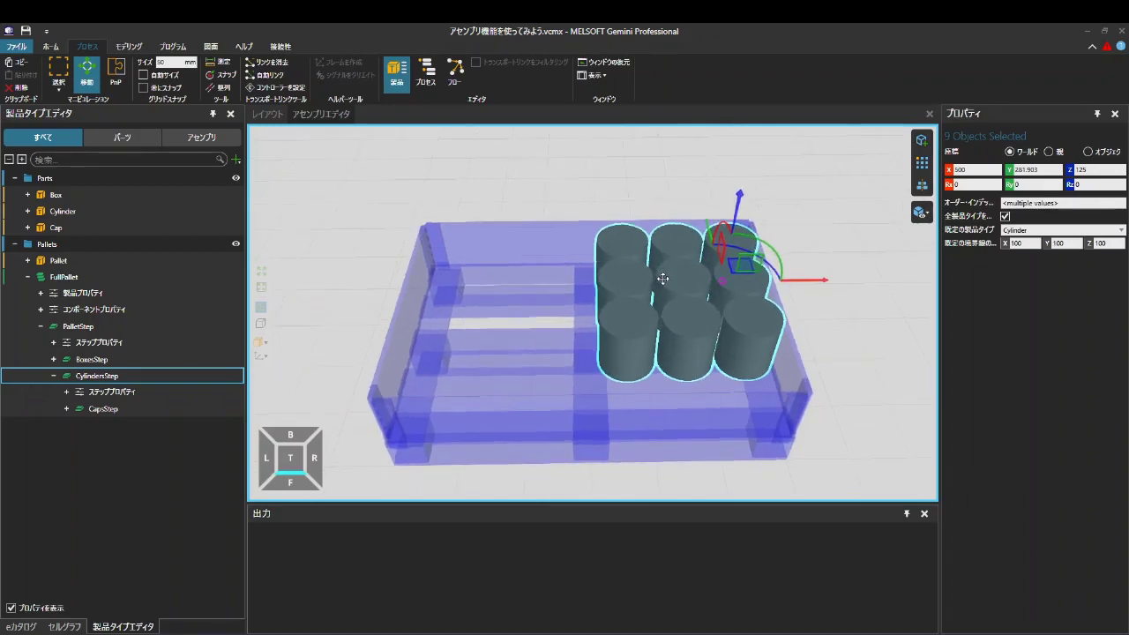
right_click(713, 231)
key("Escape")
left_click_drag(710, 228, 711, 248)
left_click_drag(807, 303, 804, 305)
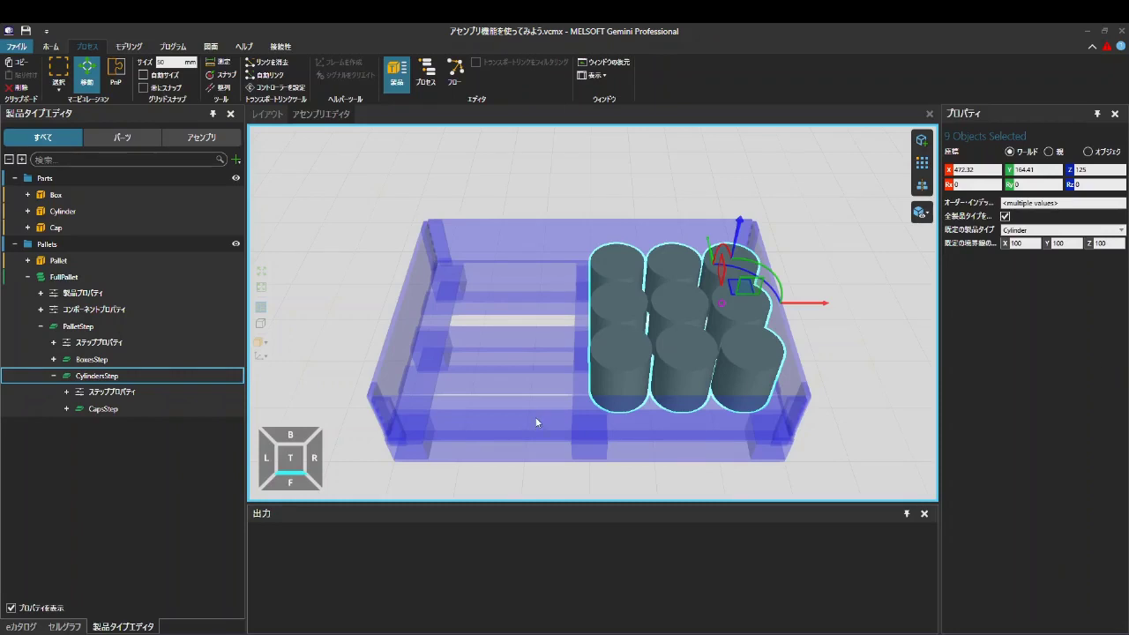
- Set the CapsStep slot's default product type to Cap and add a 3 × 3 × 1 block slot pattern with 10 spacing
left_click(155, 409)
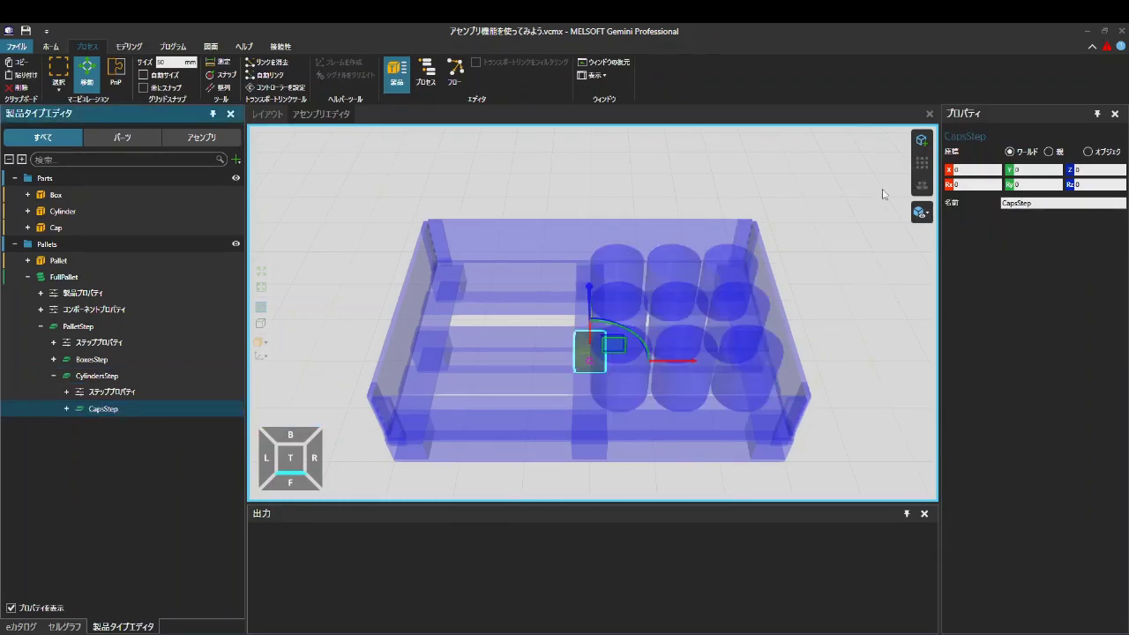
left_click(582, 346)
left_click(1122, 229)
left_click(1032, 275)
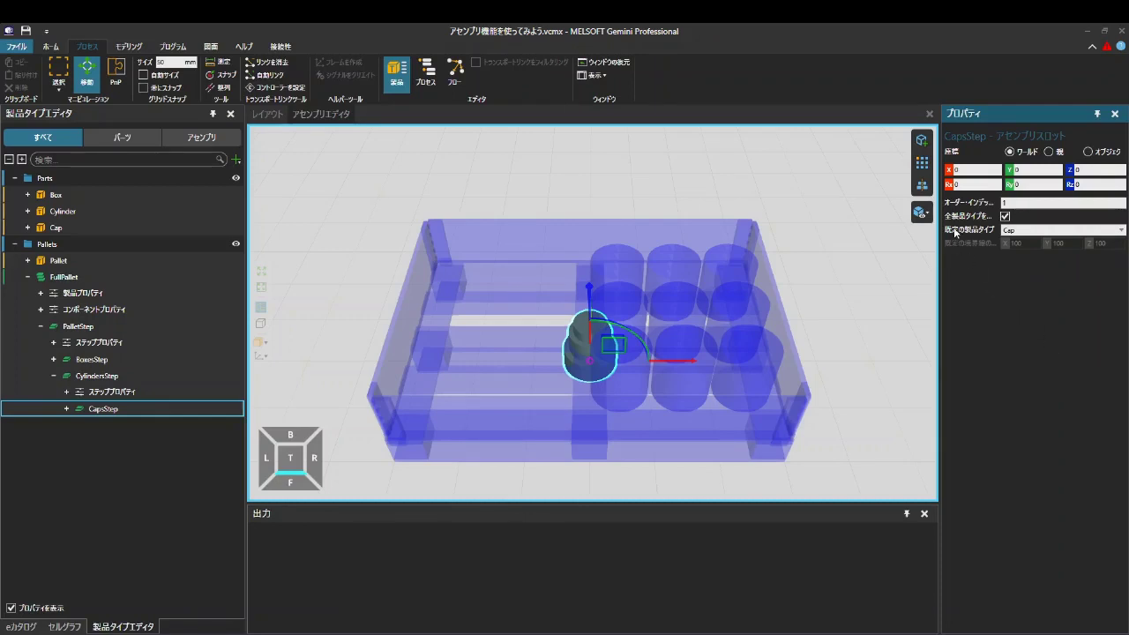
left_click(922, 162)
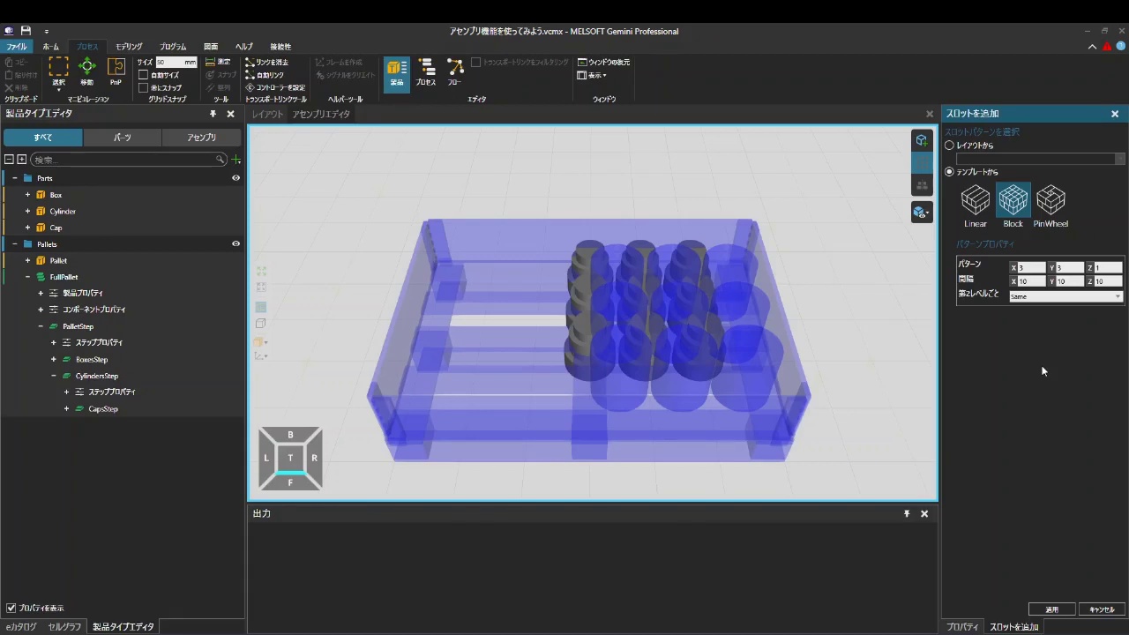
left_click(1052, 609)
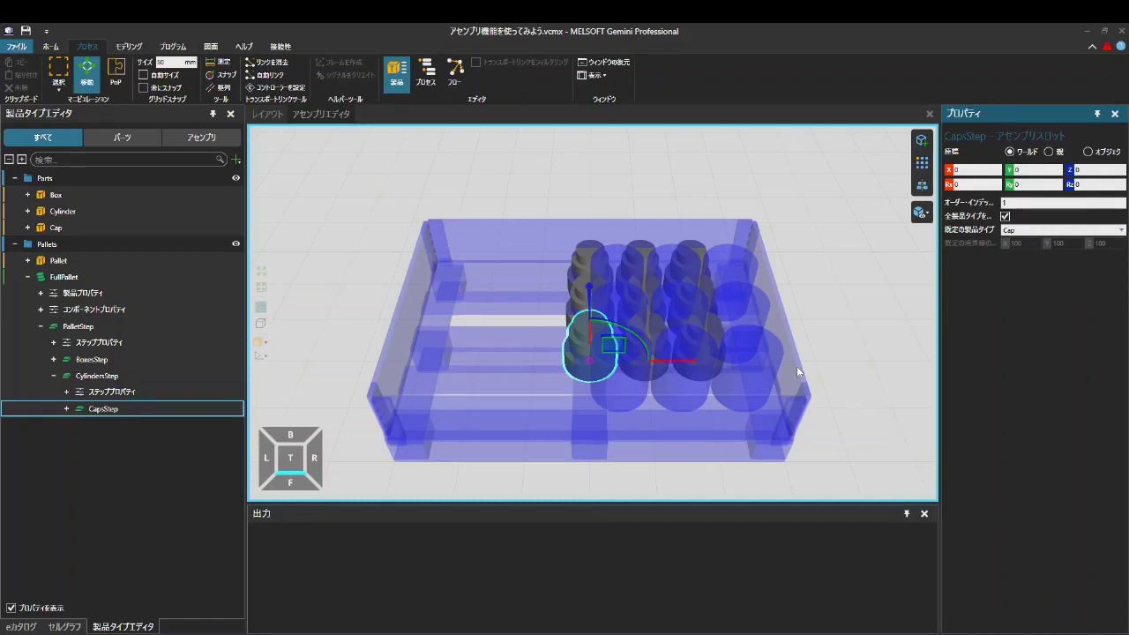
- Select all nine cap slots and move them over the cylinders, to about X 480
left_click(58, 71)
left_click_drag(508, 184, 756, 412)
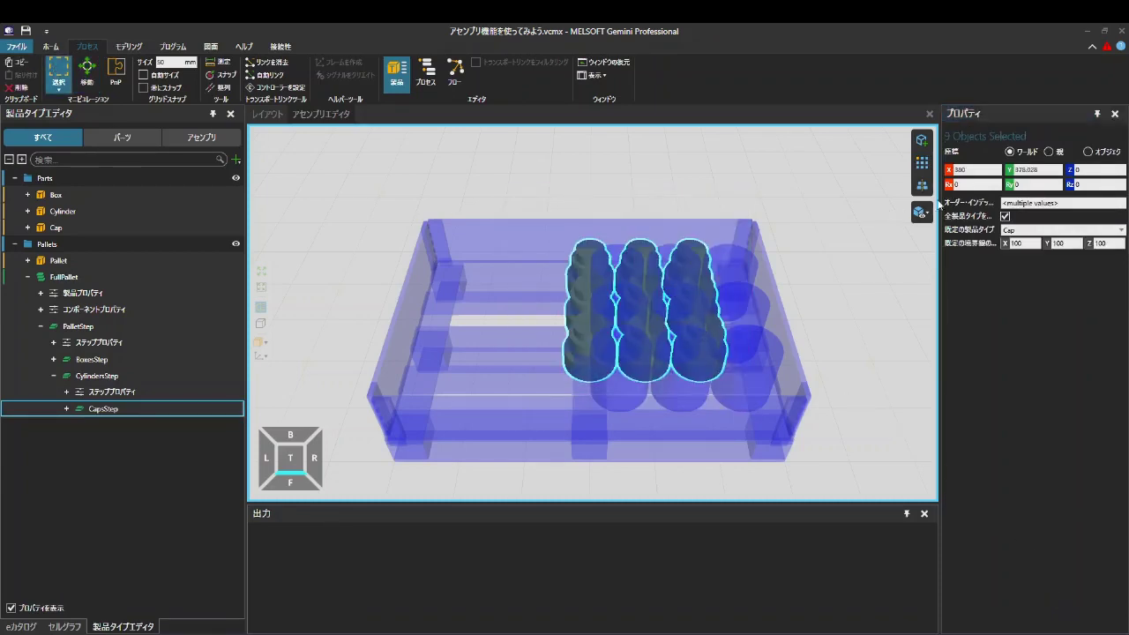
key("m")
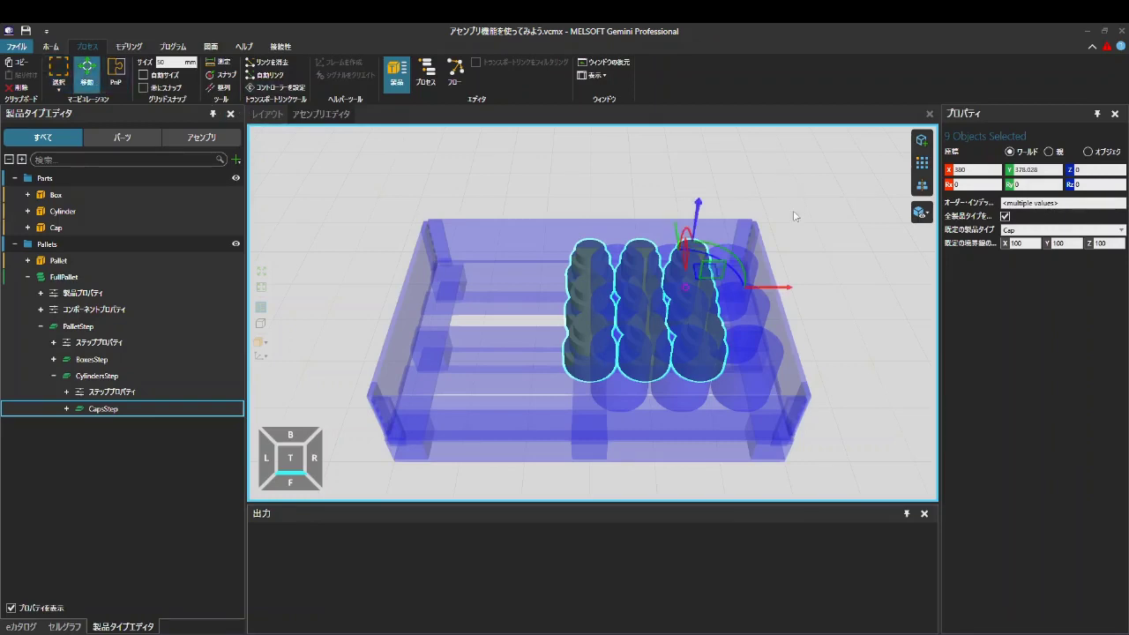
left_click_drag(771, 296, 750, 208)
right_click_drag(750, 207, 768, 309)
left_click_drag(767, 309, 794, 320)
left_click_drag(710, 245, 715, 216)
right_click_drag(714, 216, 658, 335)
- Set the Z coordinate of the nine cap slots to 325
left_click(1087, 168)
type("325")
key("Return")
scroll(825, 320, "up", 5)
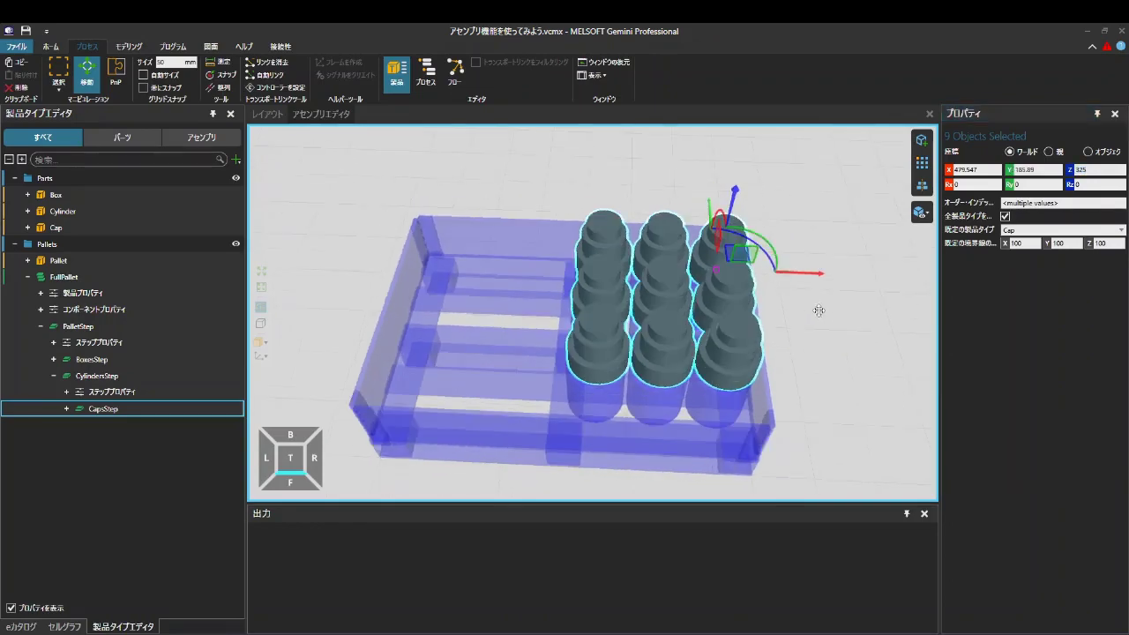
- Review PalletStep and CapsStep in the assembly editor to check how the caps sit on the cylinders
right_click(724, 323)
scroll(825, 392, "up", 3)
left_click(825, 393)
right_click_drag(825, 392, 348, 214)
key("Escape")
left_click_drag(460, 174, 846, 494)
key("m")
right_click_drag(847, 494, 319, 327)
left_click(870, 315)
left_click(209, 325)
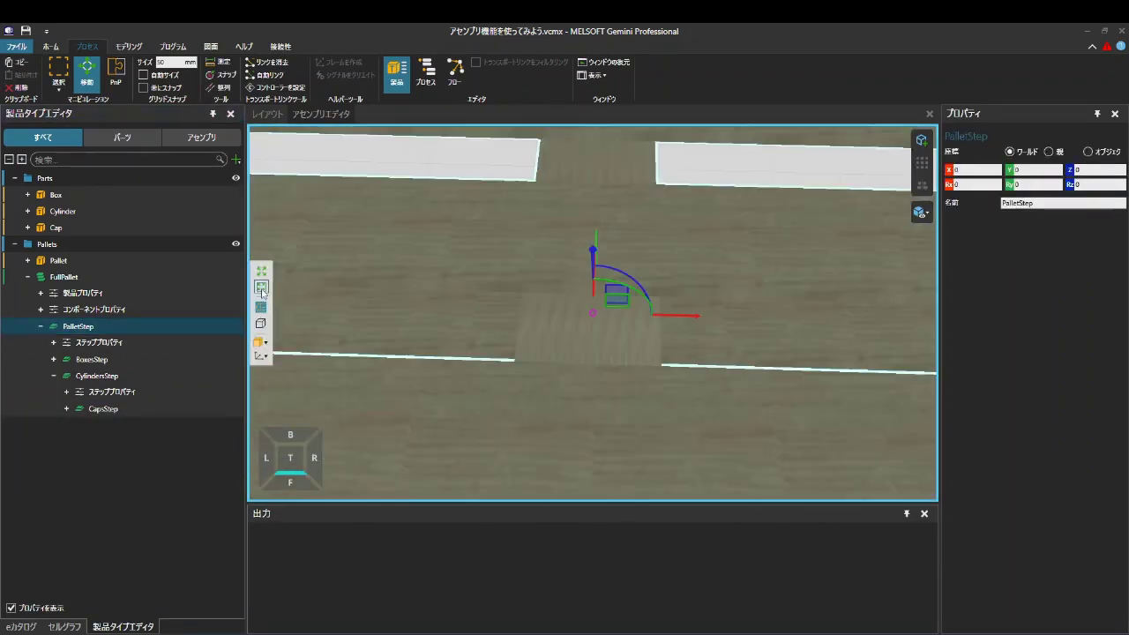
left_click(141, 409)
scroll(811, 315, "up", 3)
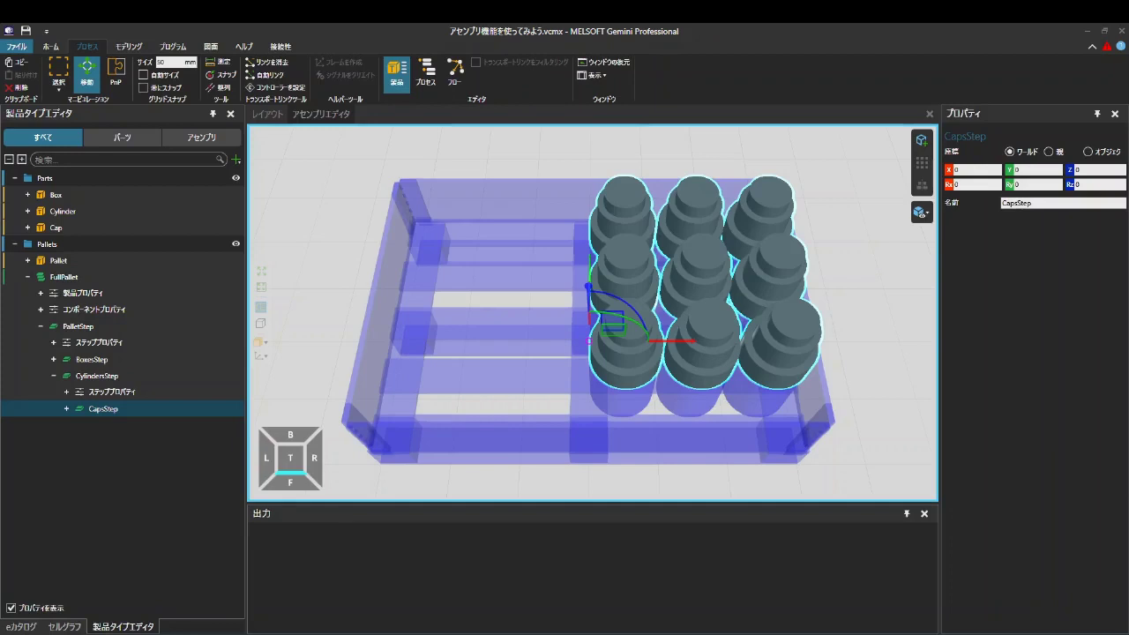
- View the complete FullPallet assembly with its boxes, cylinders and caps in the assembly editor
left_click(108, 280)
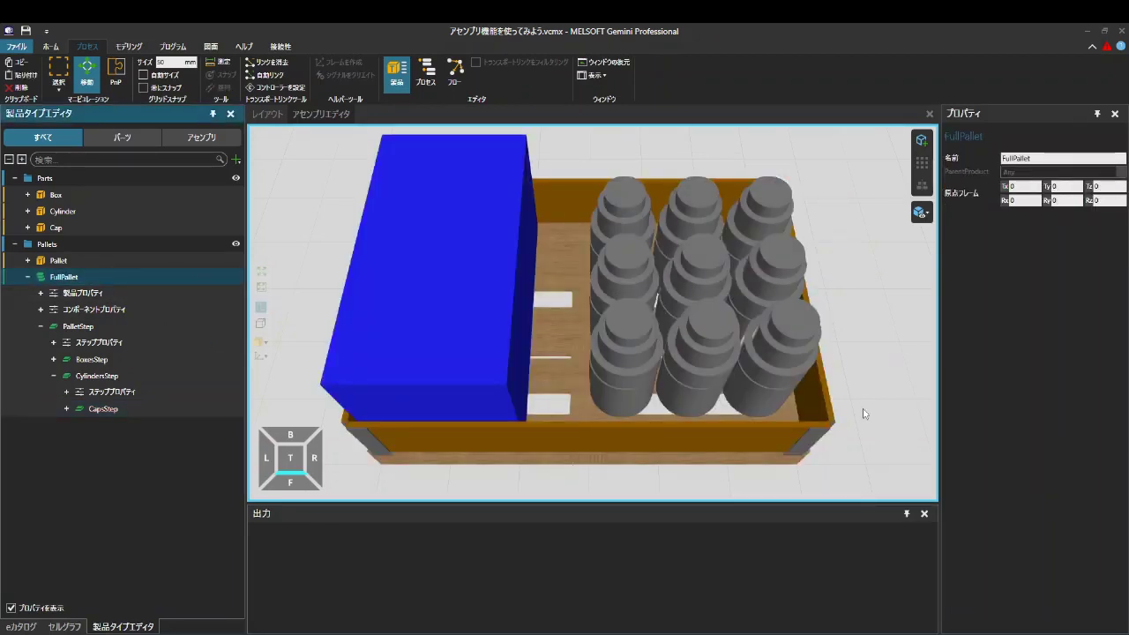
right_click_drag(869, 405, 875, 399)
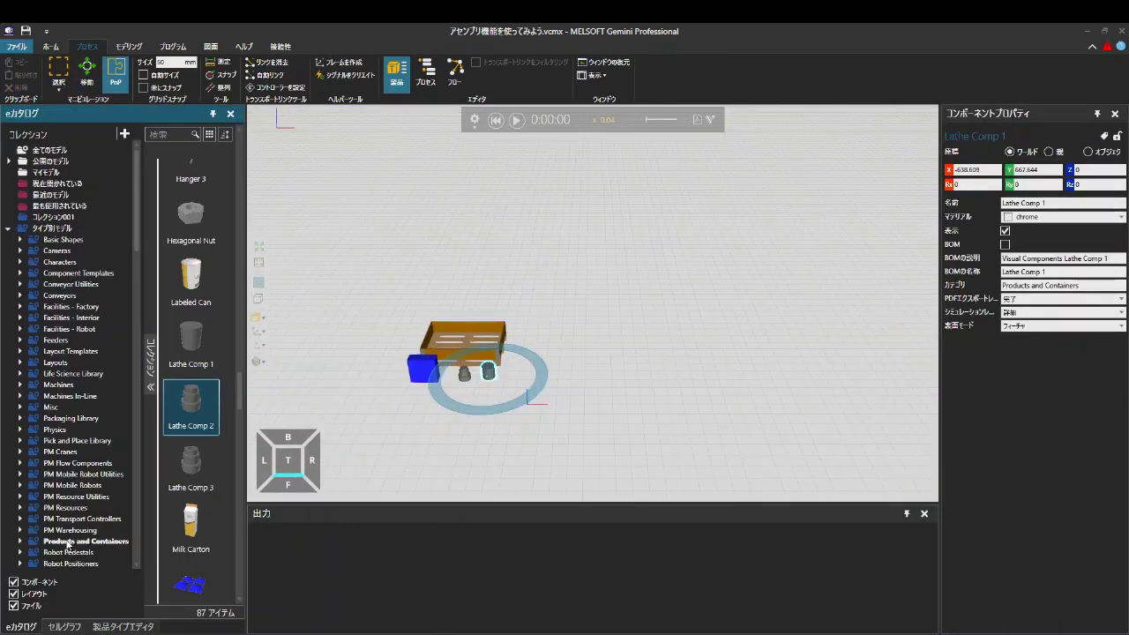
- Add a Visual Components Conveyor from the Conveyors models to the layout, in the open area behind the pallet
left_click(65, 295)
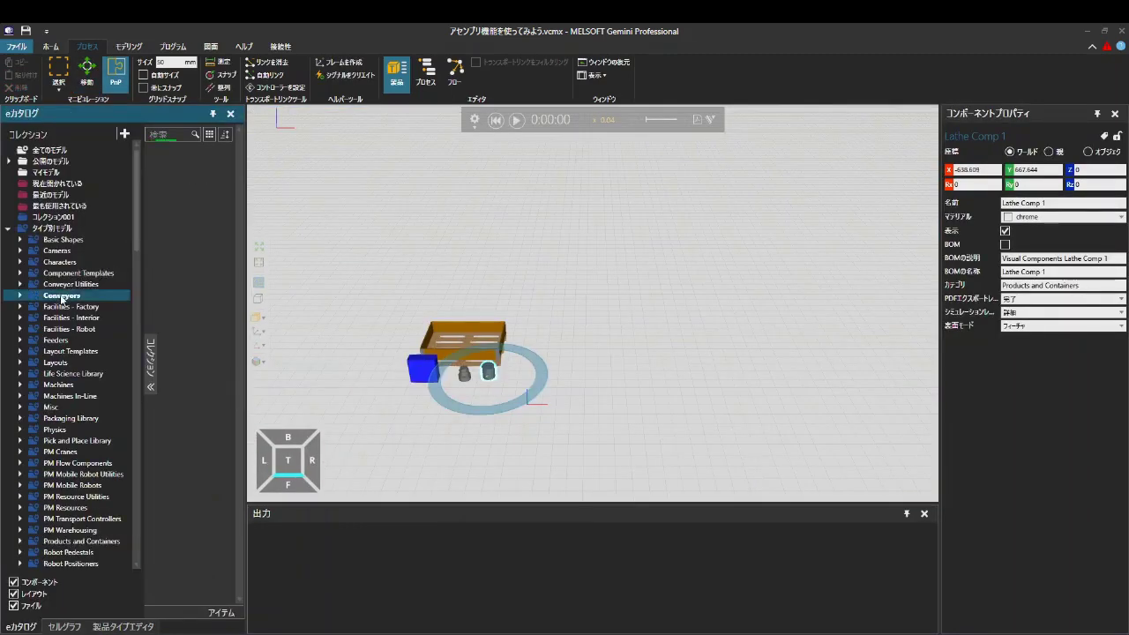
scroll(186, 417, "down", 10)
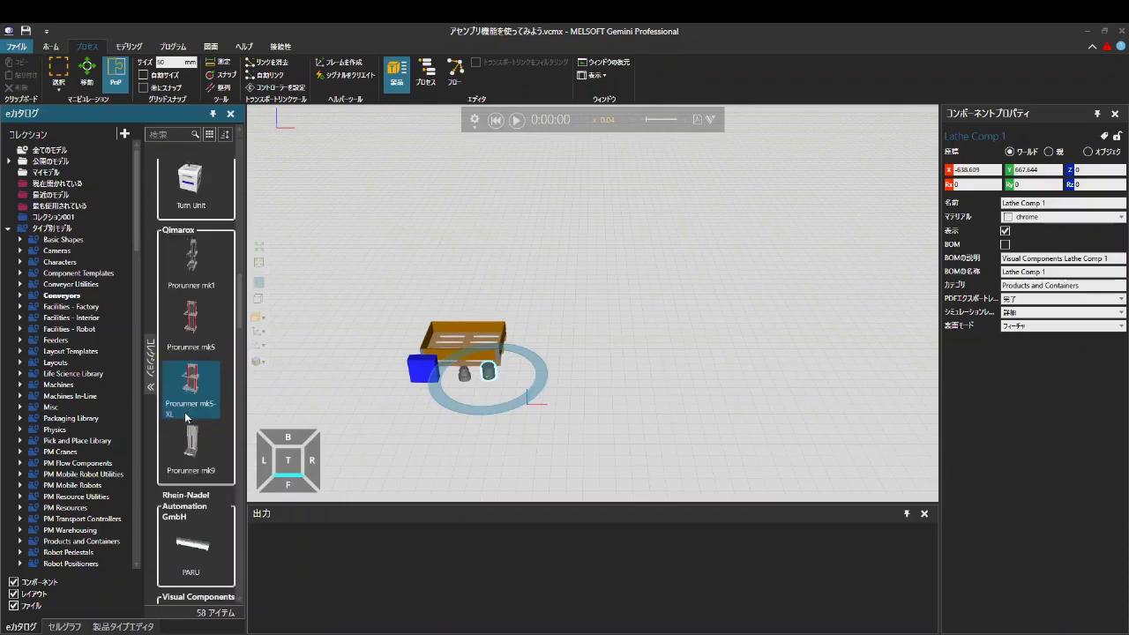
scroll(186, 417, "down", 3)
left_click_drag(190, 353, 540, 280)
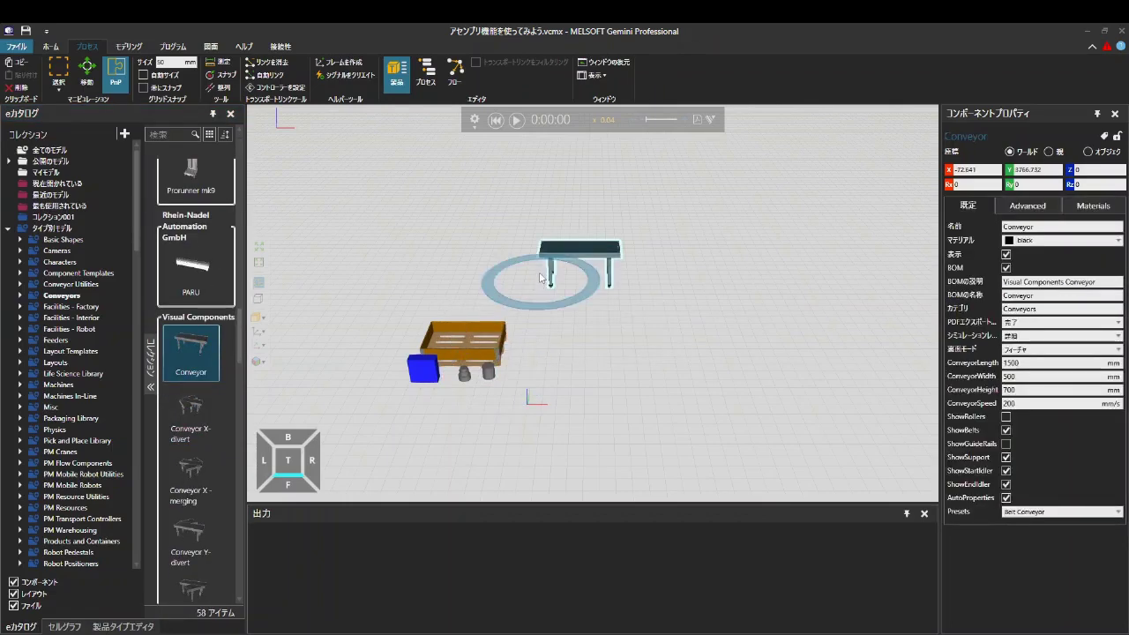
left_click_drag(540, 277, 734, 279)
- Duplicate the conveyor twice and join the copies end to end into a straight line of three
key("ctrl+c")
key("ctrl+v")
key("ctrl+v")
left_click(666, 254)
right_click_drag(615, 367, 484, 332)
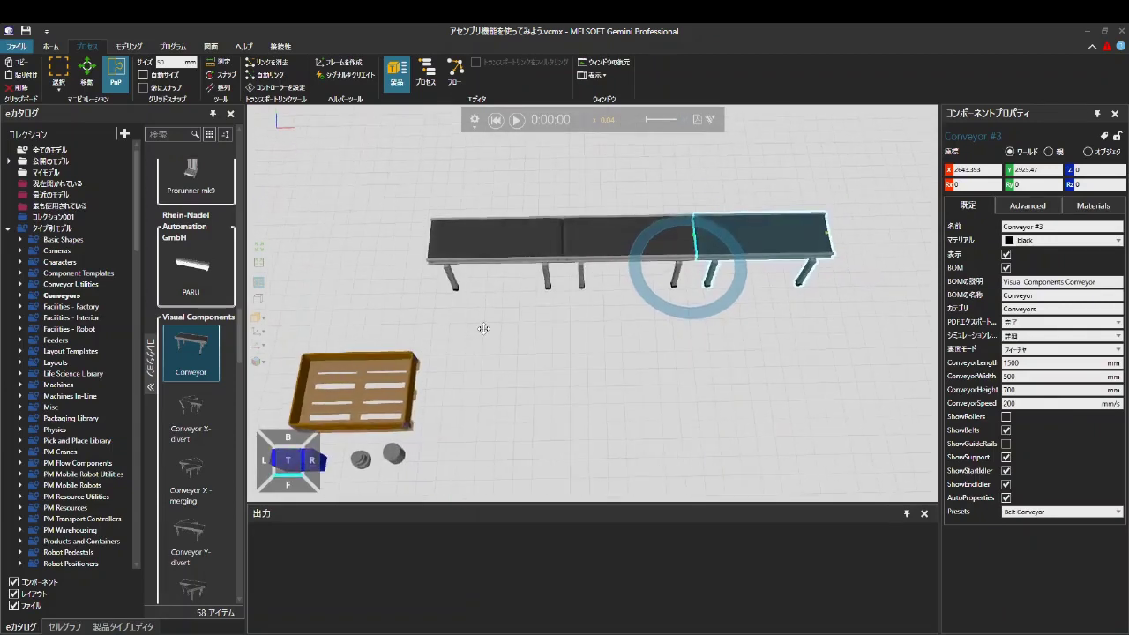
left_click(661, 302)
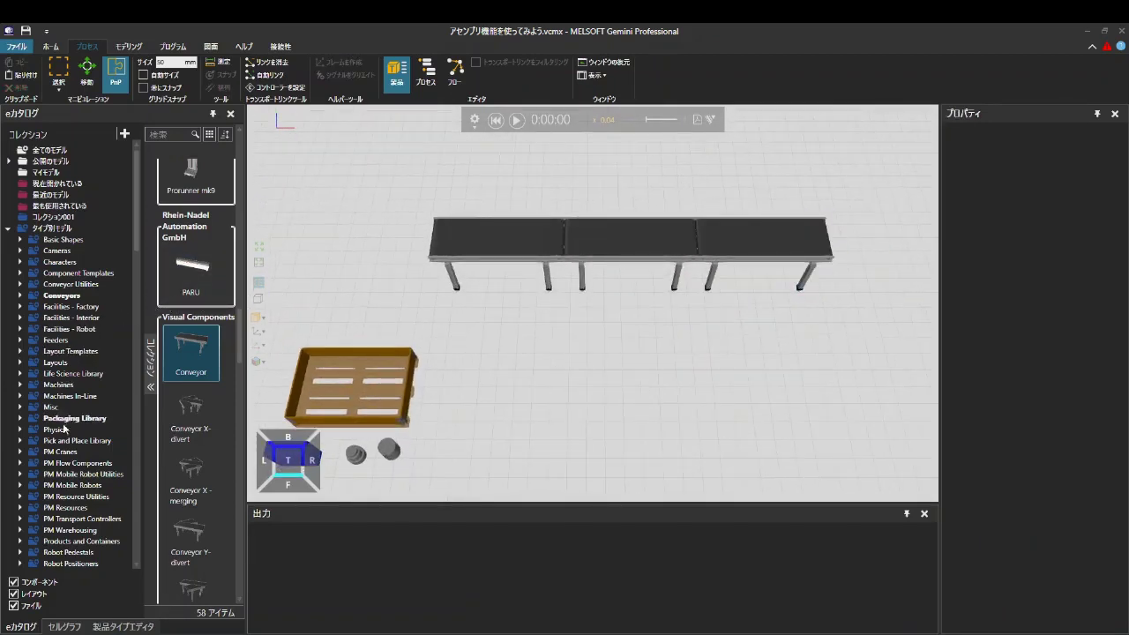
- Add a Feeder from the PM Flow Components models and attach it to the start of the conveyor line
left_click(81, 463)
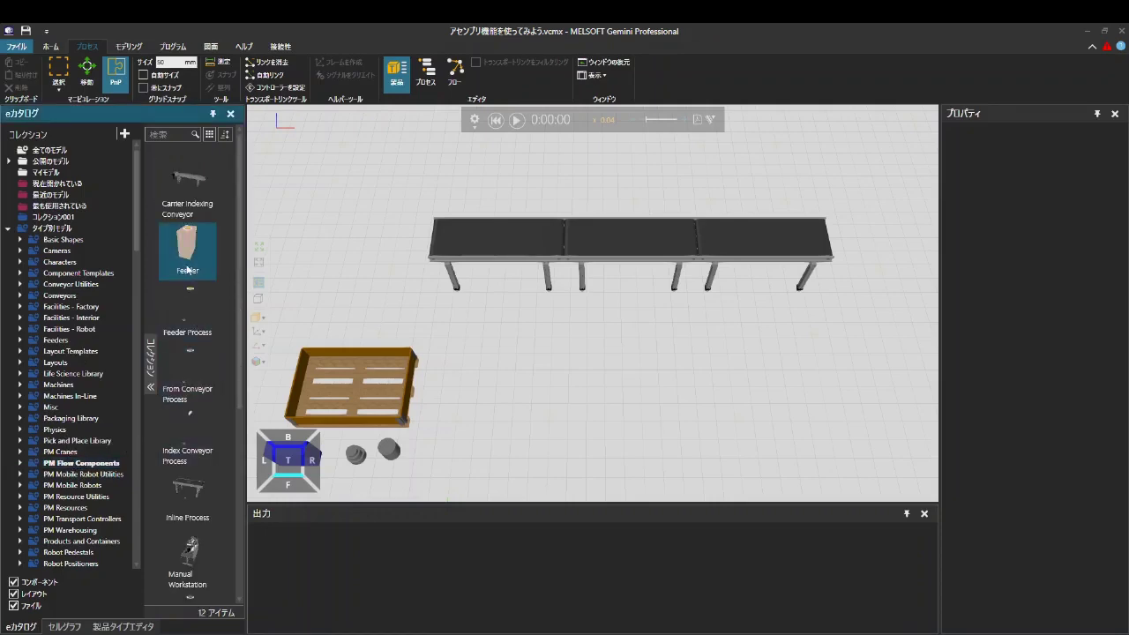
left_click_drag(187, 269, 432, 314)
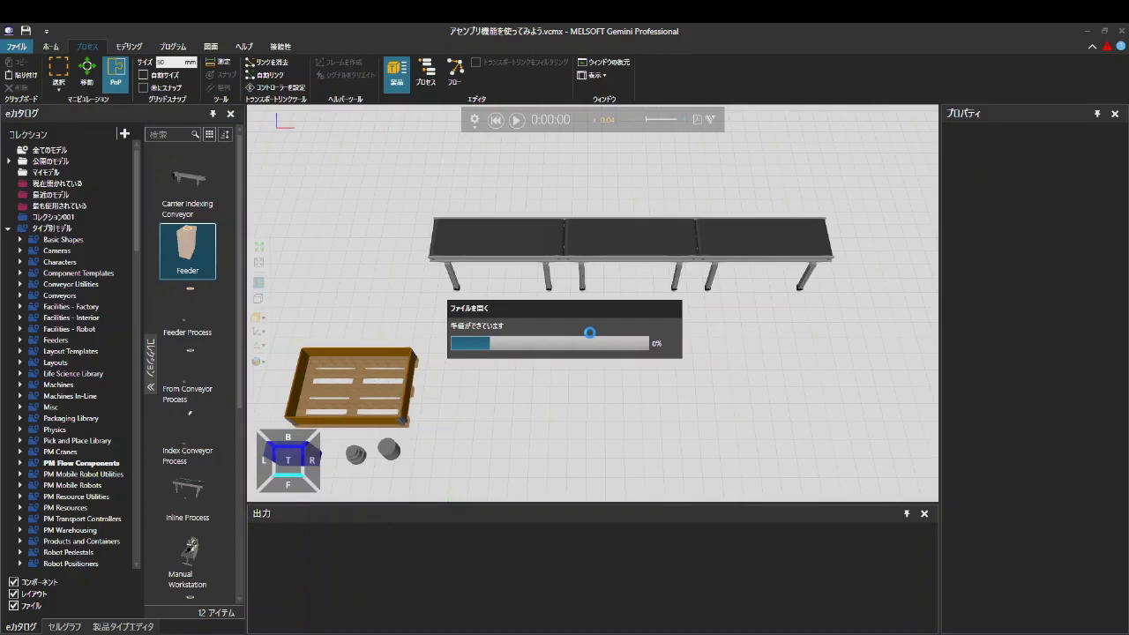
left_click_drag(590, 324, 432, 264)
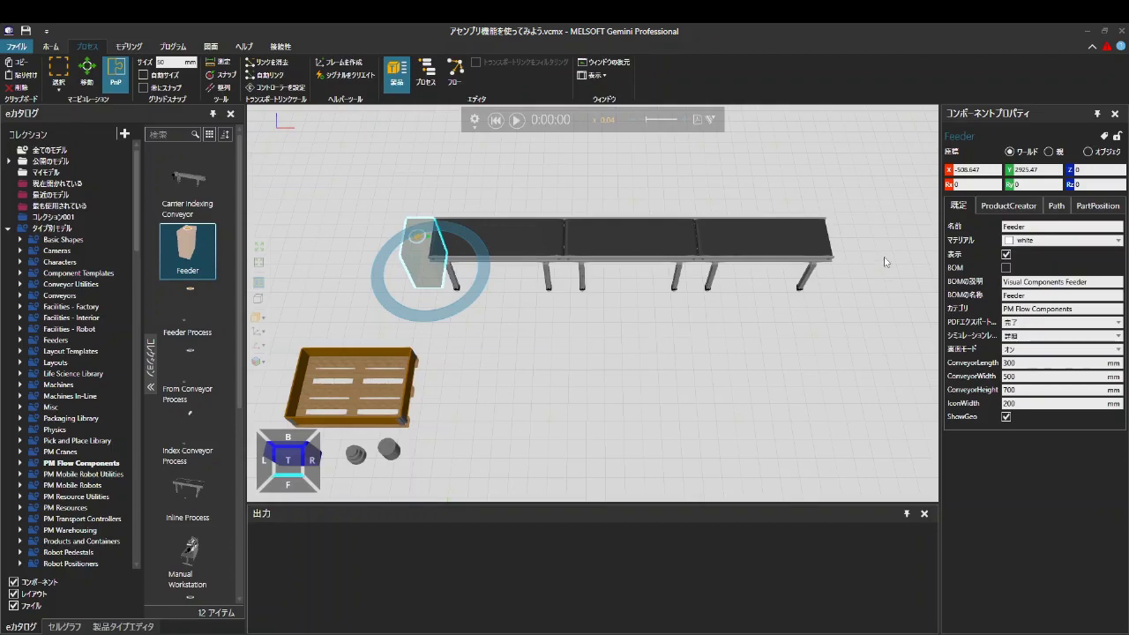
- Set the part produced by the feeder's ProductCreator to FullPallet
left_click(1007, 206)
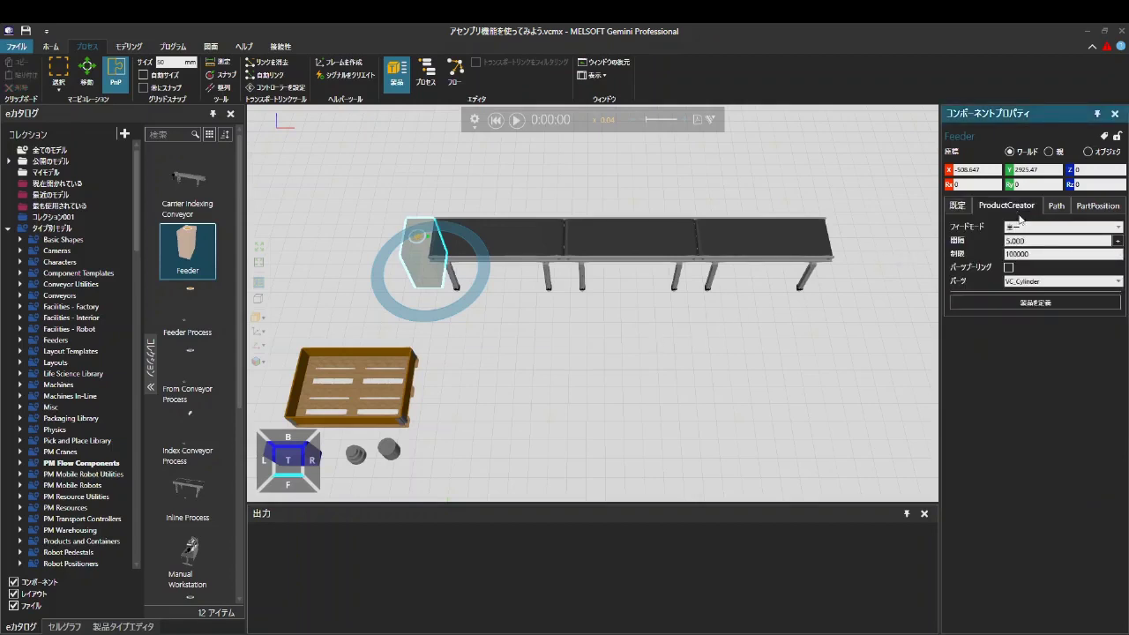
left_click(1040, 282)
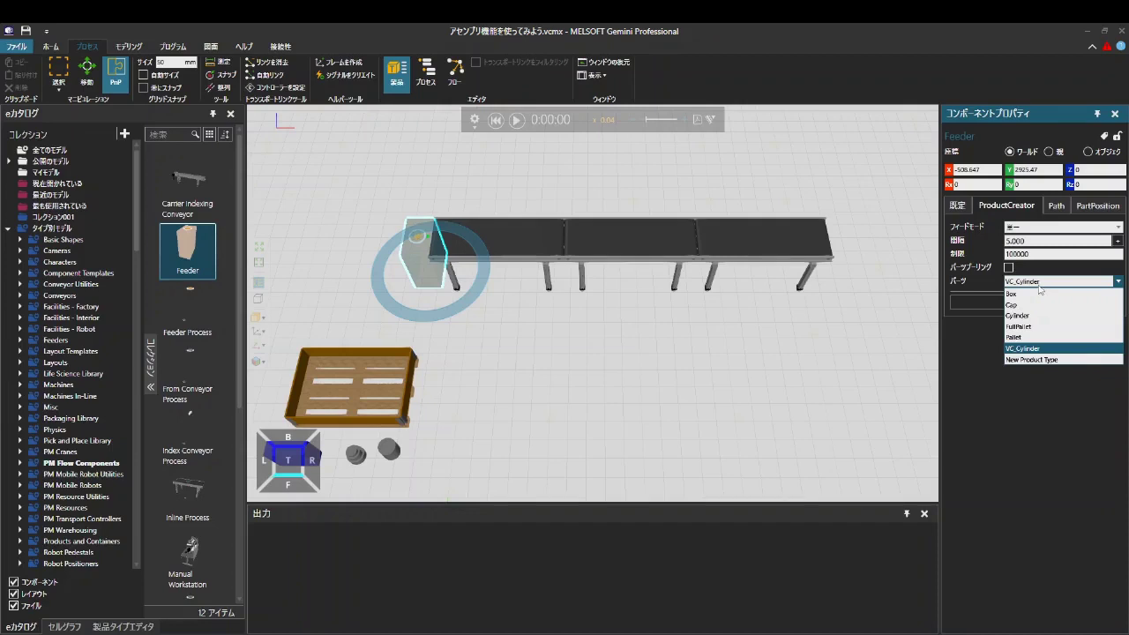
left_click(1046, 326)
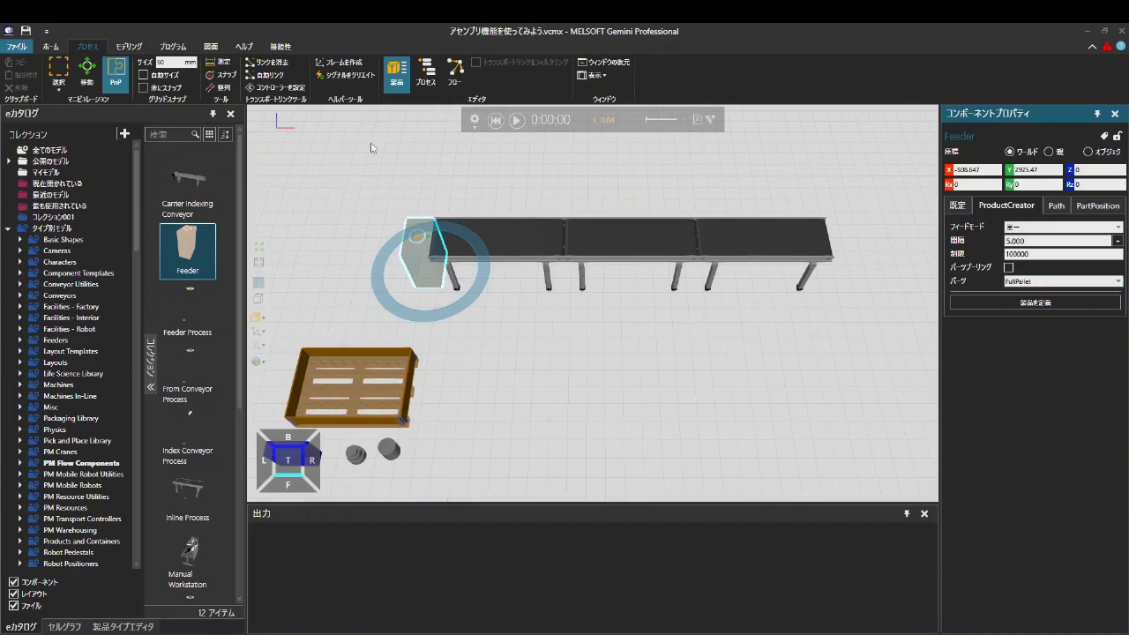
- Run the simulation to watch the full pallets travel along the conveyors, then stop and reset it
left_click(517, 119)
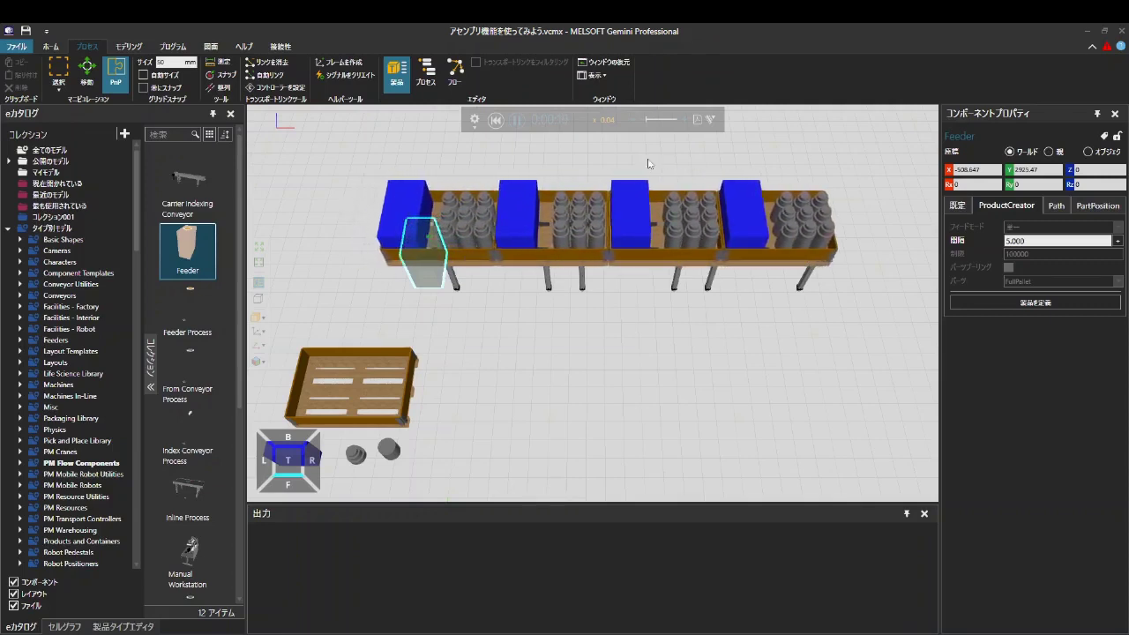
left_click(521, 121)
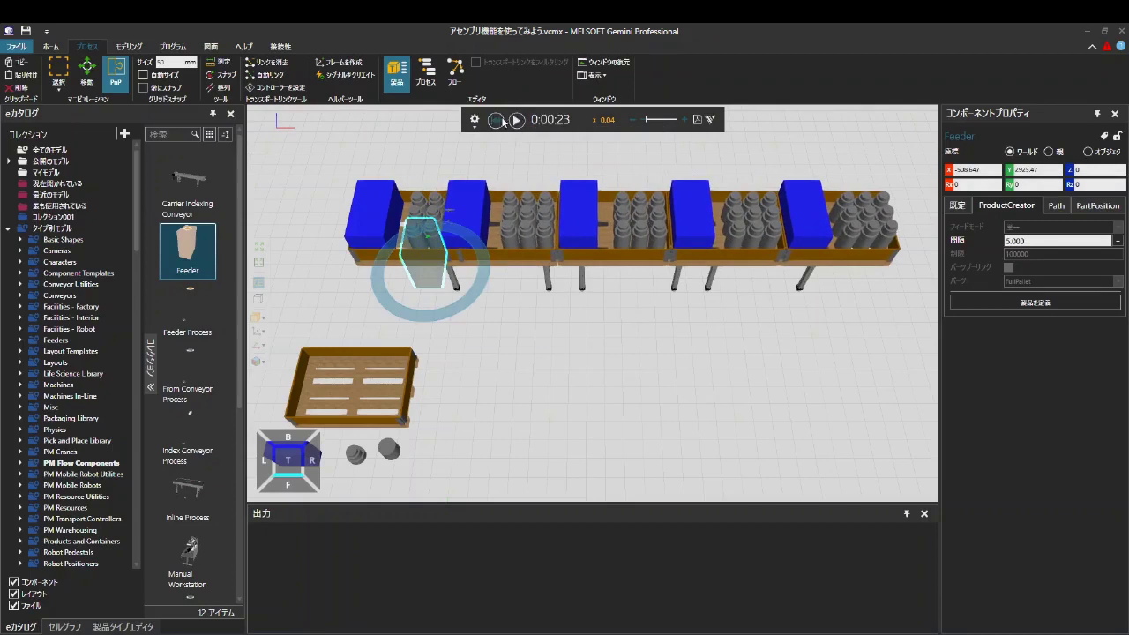
left_click(496, 120)
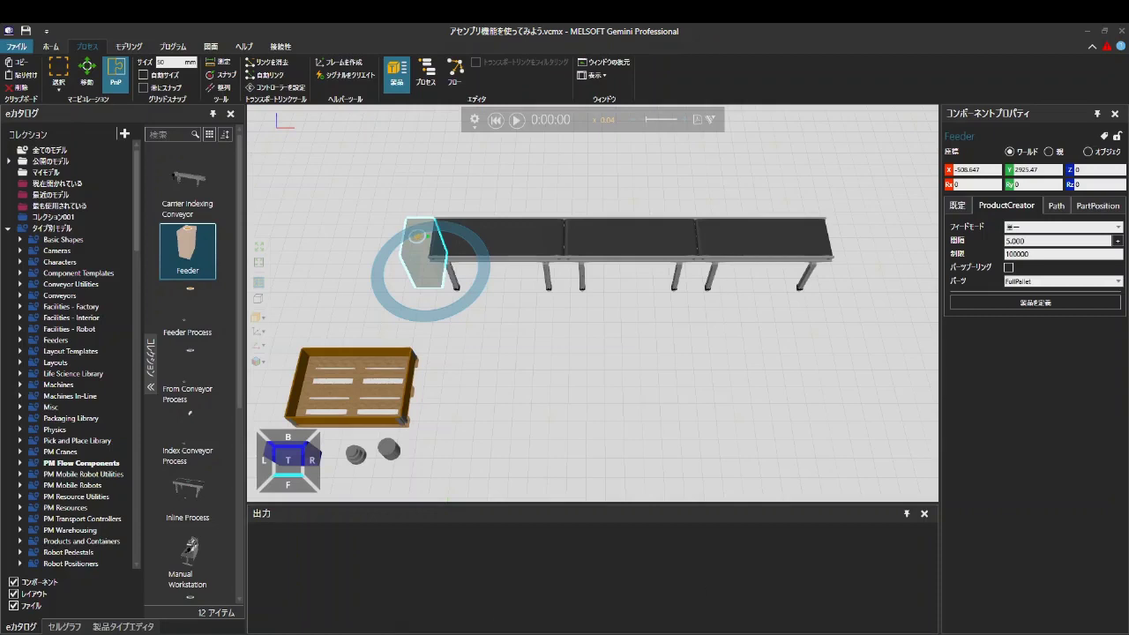
- Open CapsStep of FullPallet for editing and set the default product type of all nine cap slots to Null
left_click(124, 627)
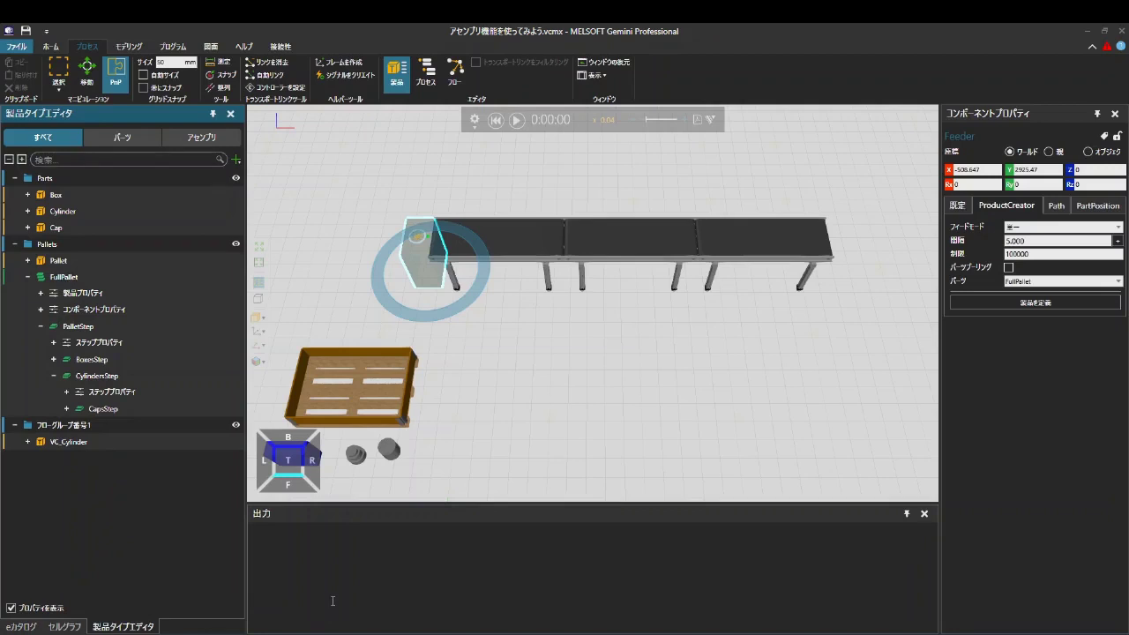
left_click(125, 409)
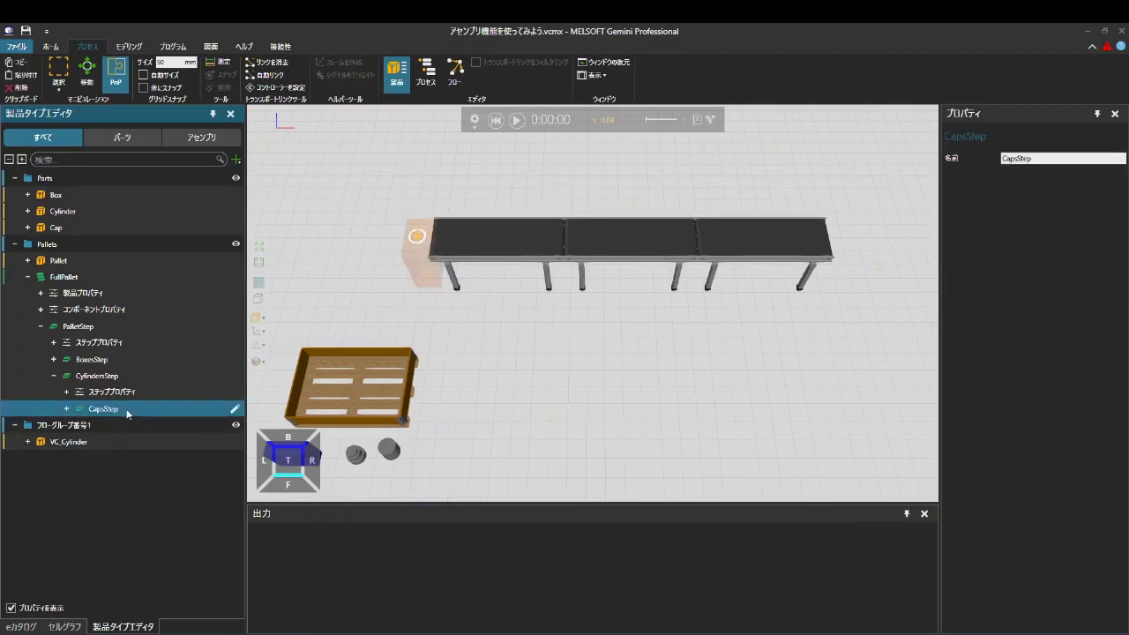
left_click(235, 409)
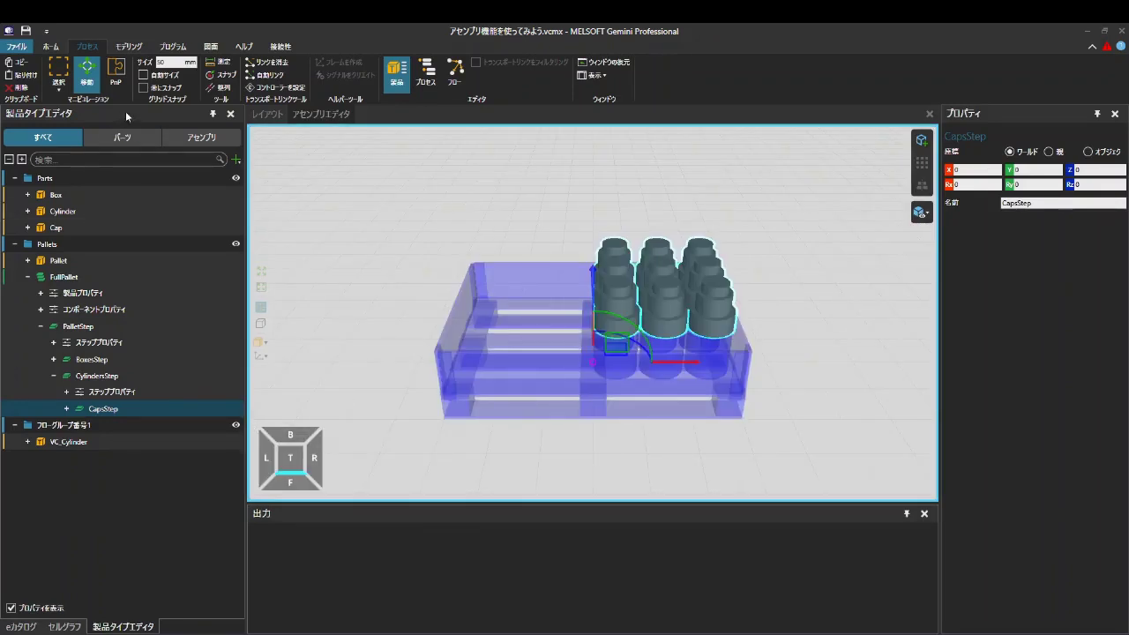
left_click(58, 71)
left_click_drag(559, 214, 790, 361)
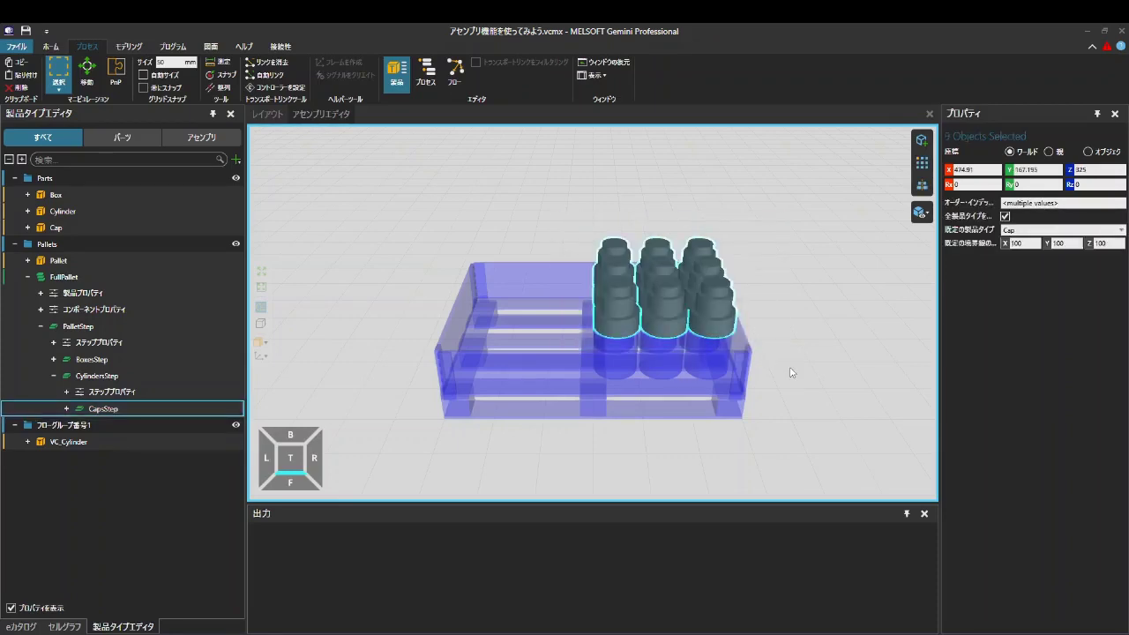
left_click(1033, 232)
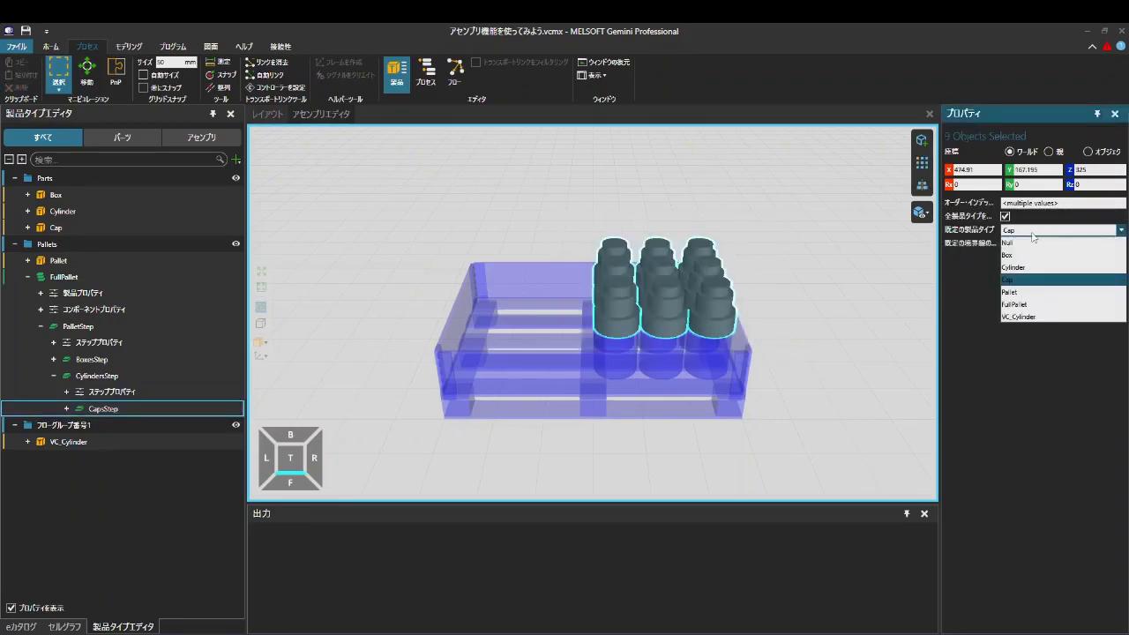
left_click(1027, 243)
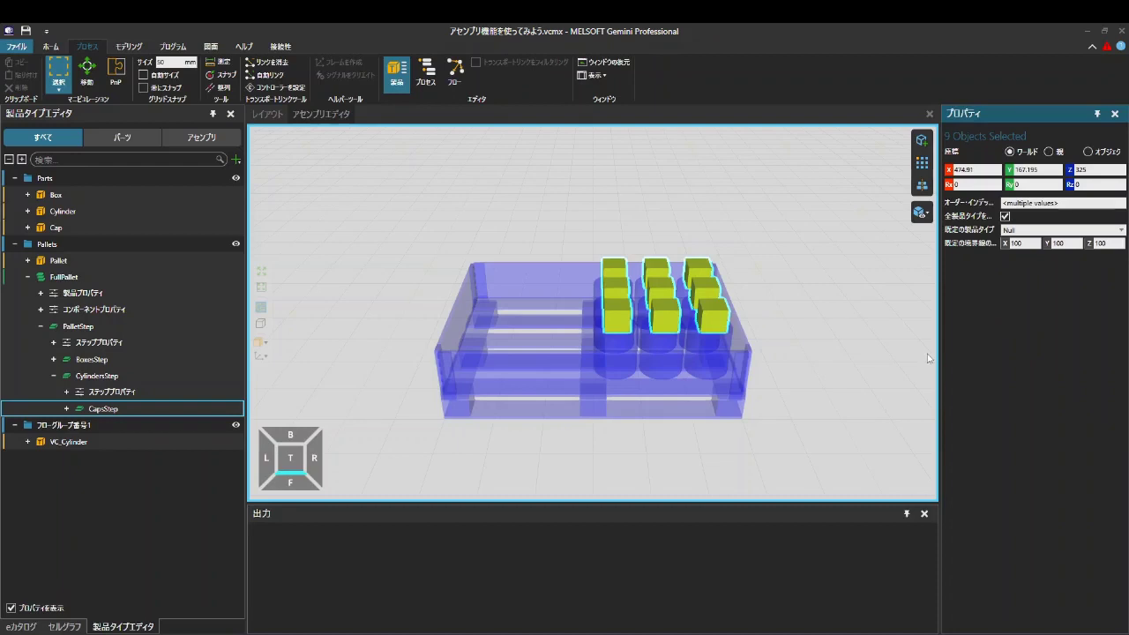
- Return to the layout, run the simulation to inspect the cylinders on the moving pallets, and reset it
left_click(257, 117)
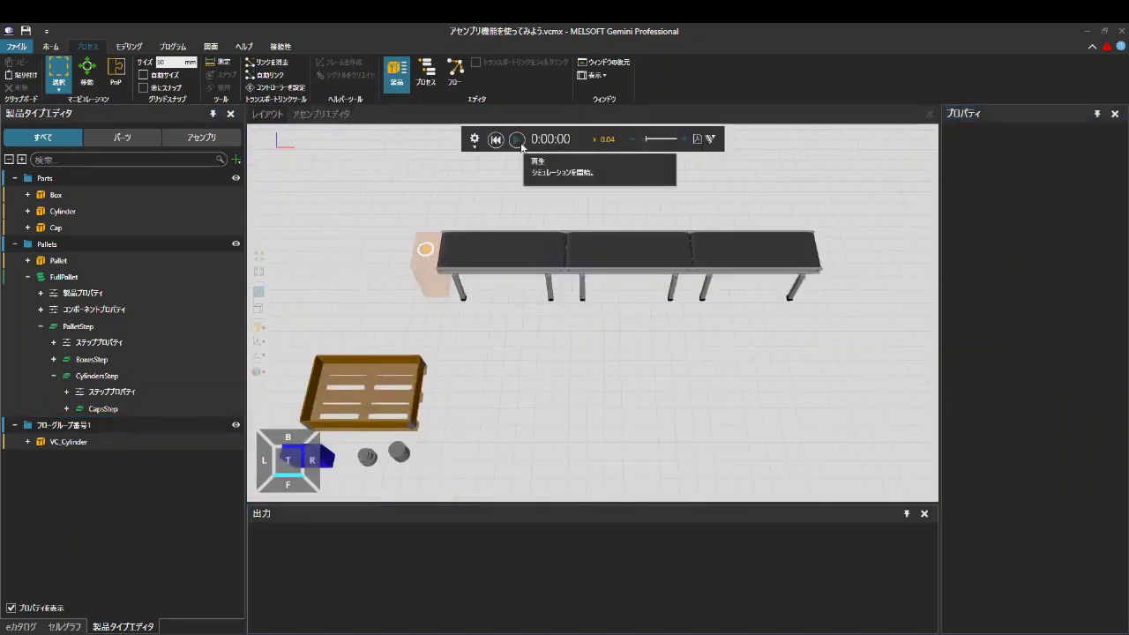
left_click(520, 142)
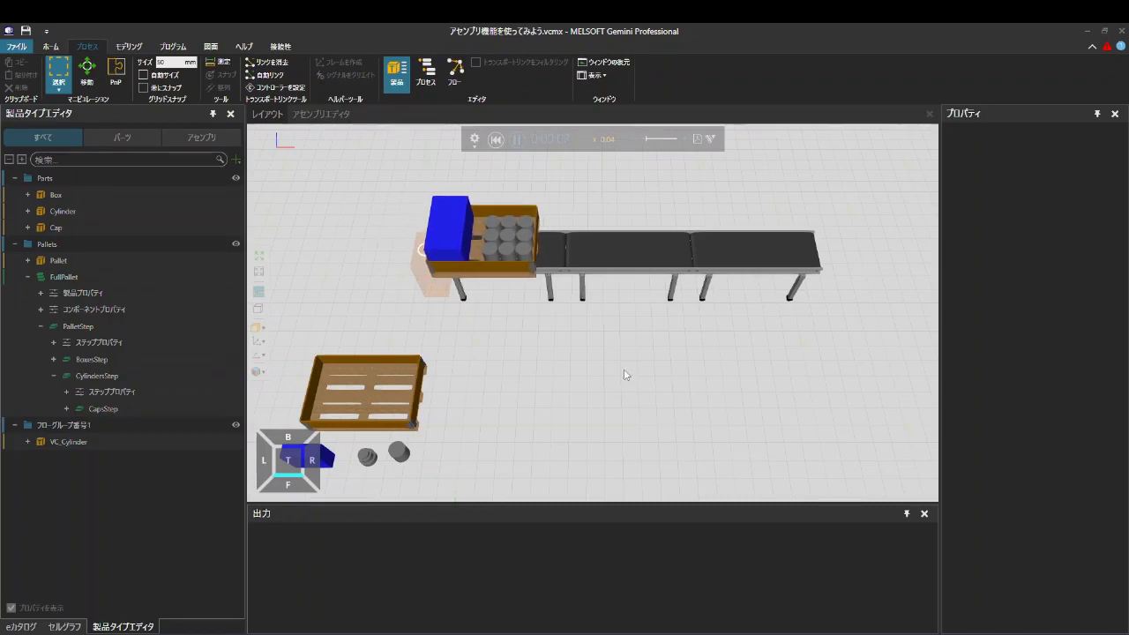
right_click_drag(625, 379, 610, 459, "ctrl")
scroll(622, 421, "up", 3)
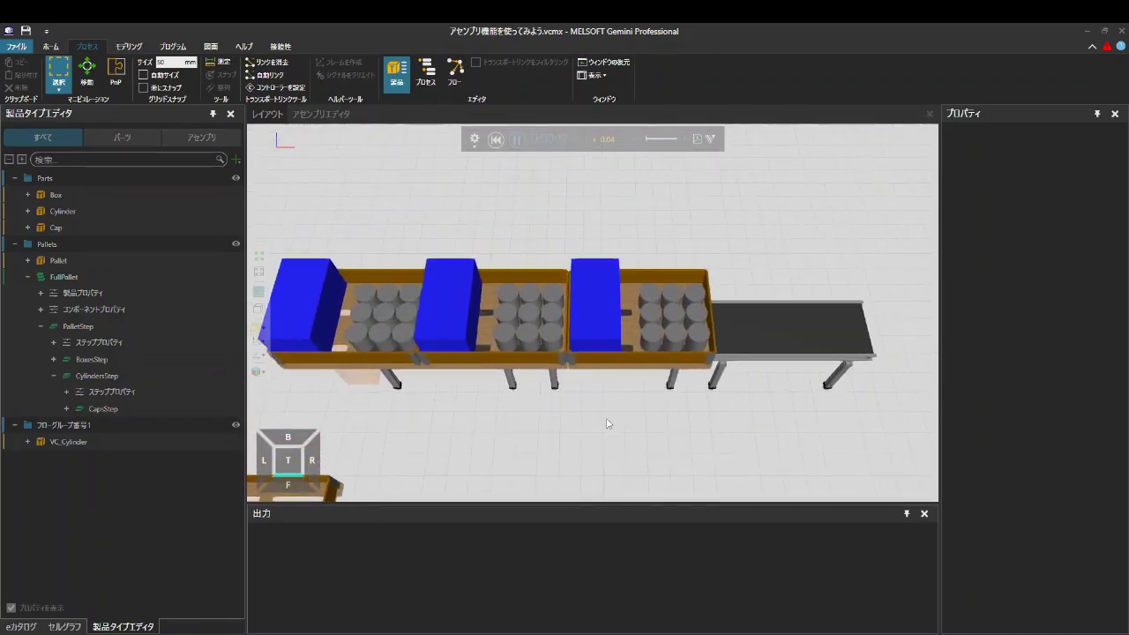
left_click(518, 138)
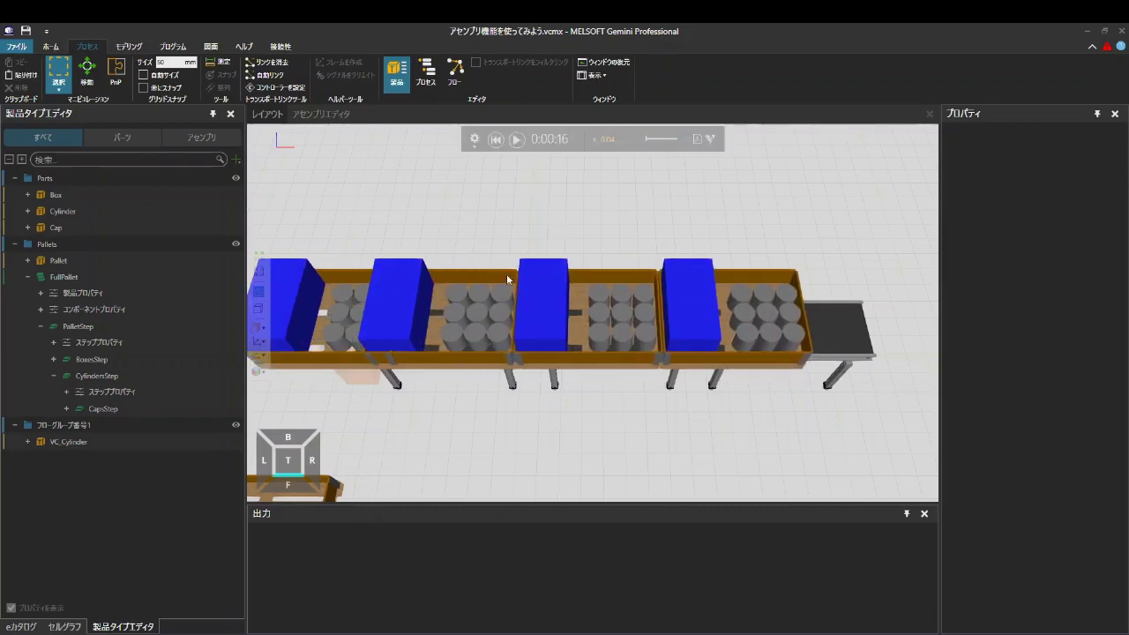
left_click(485, 295)
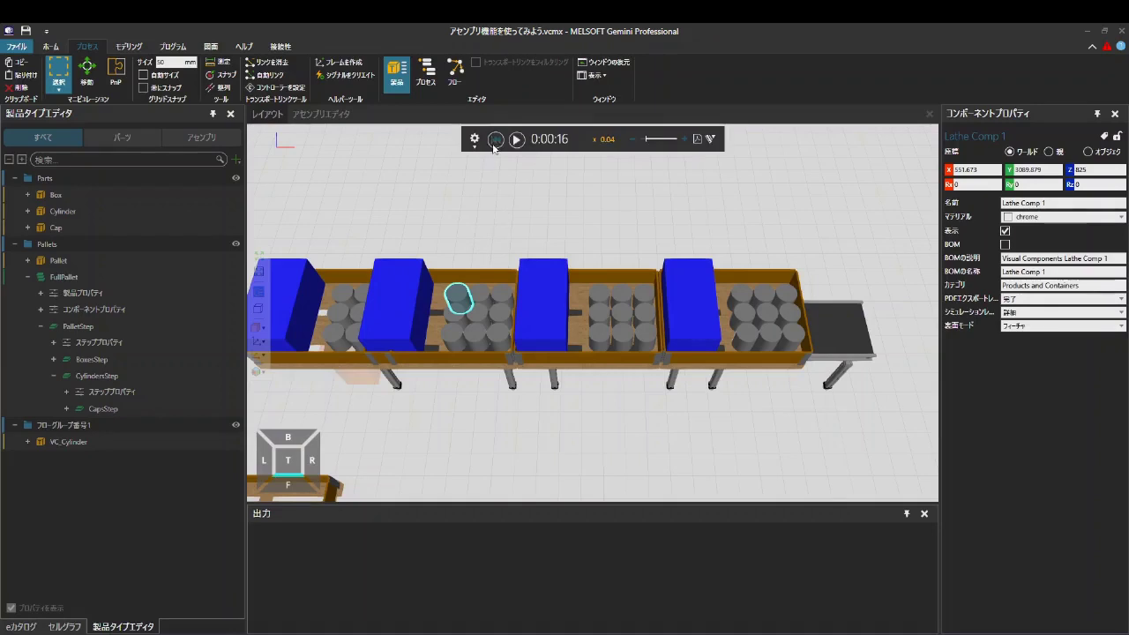
left_click(496, 138)
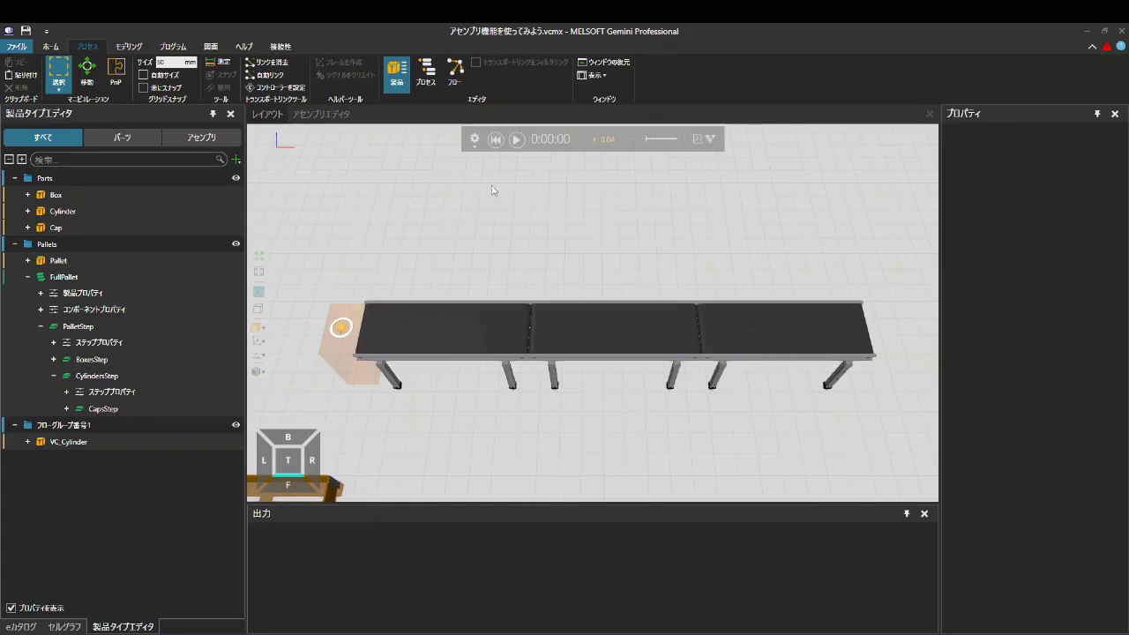
- Delete the feeder at the start of the conveyor line
left_click(352, 366)
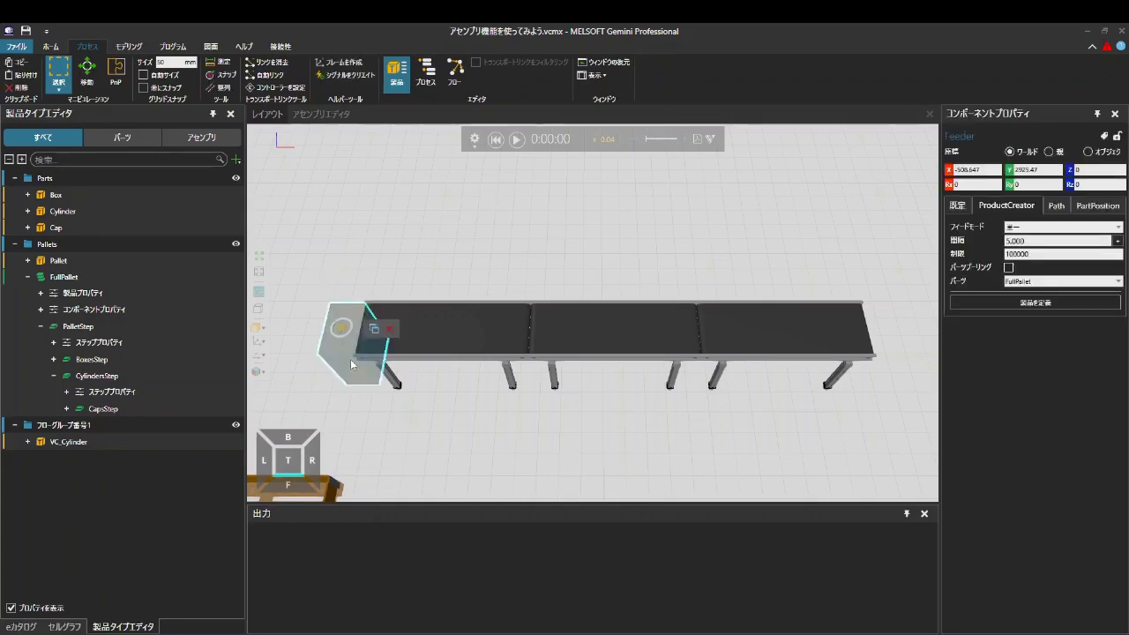
key("Delete")
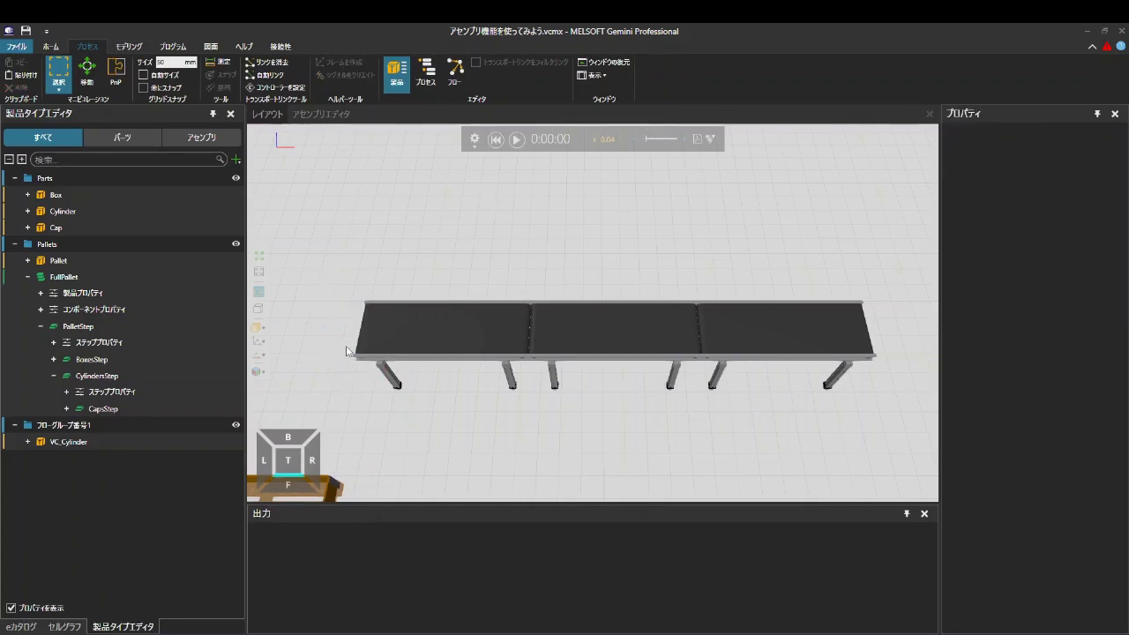
- Add a Process Node from the PM Flow Components models and snap it onto the first conveyor's path
left_click(22, 626)
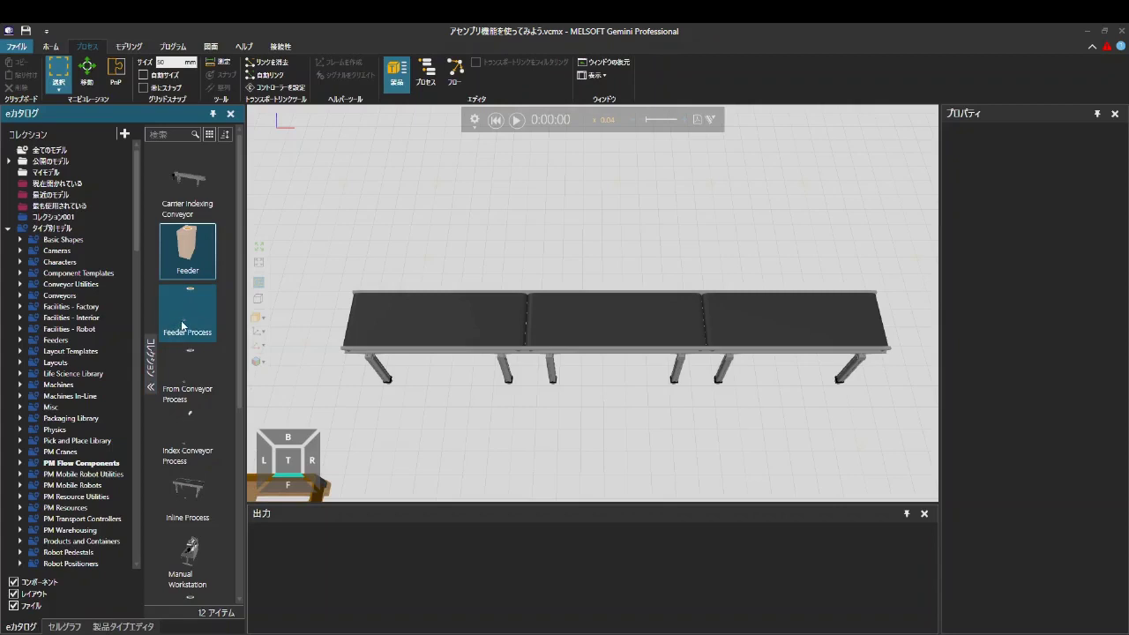
scroll(222, 403, "down", 3)
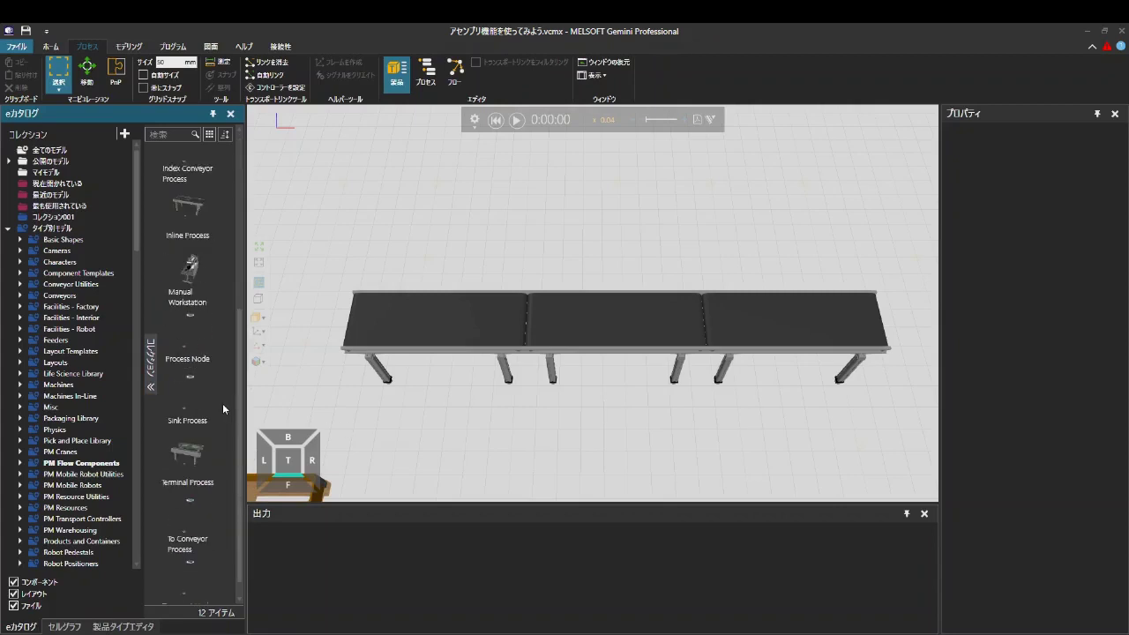
scroll(223, 401, "down", 1)
left_click_drag(187, 322, 416, 283)
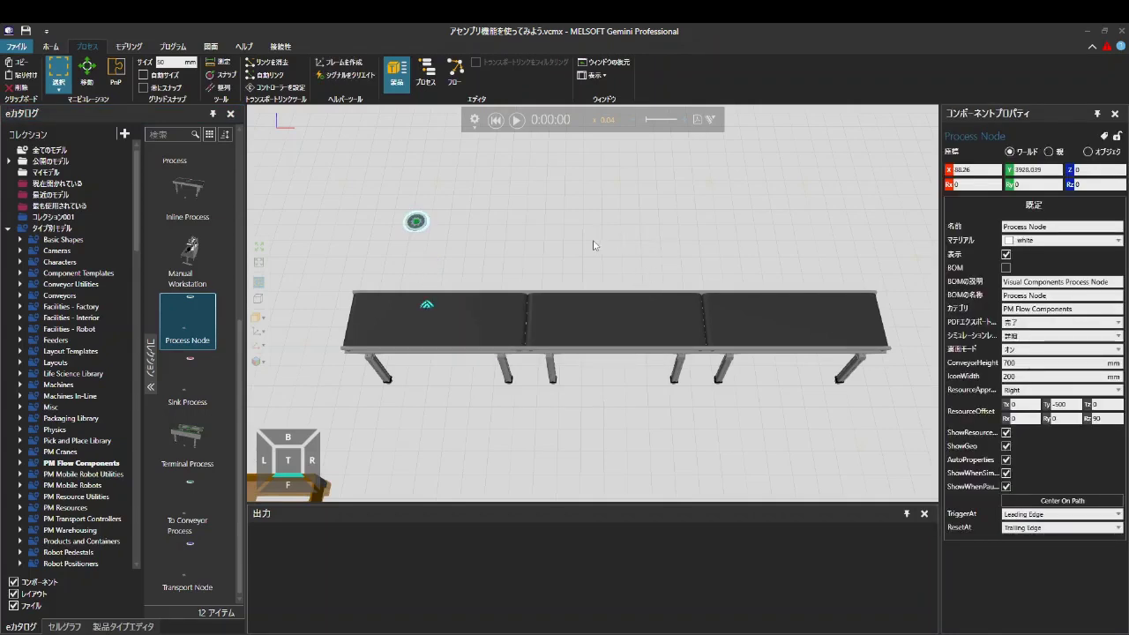
mouse_move(420, 226)
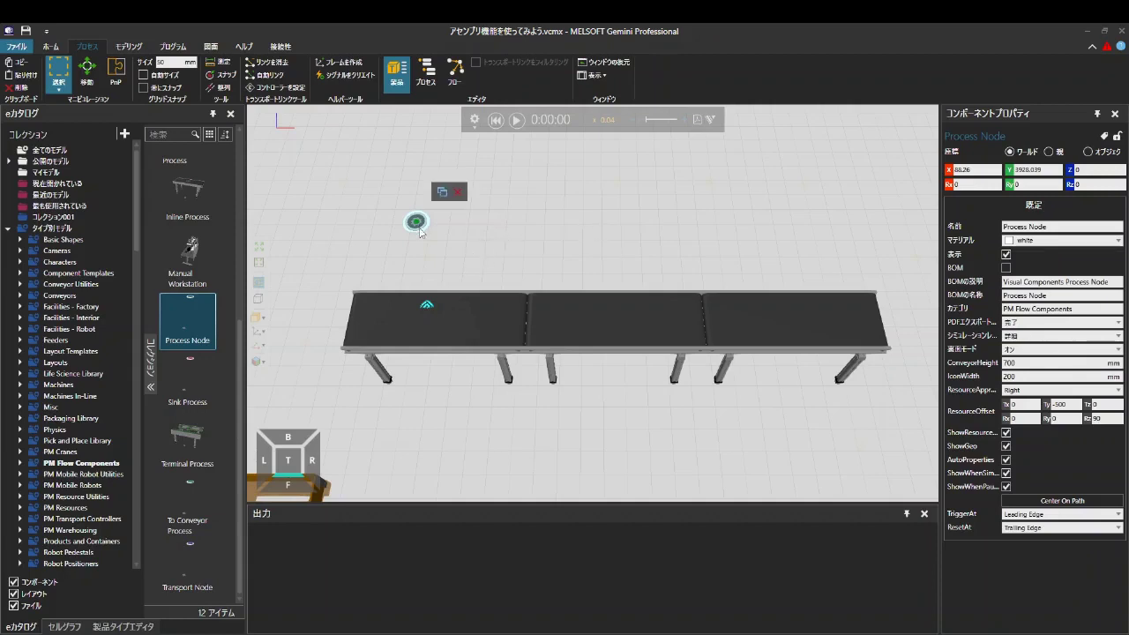
left_click(114, 71)
left_click_drag(421, 245, 433, 347)
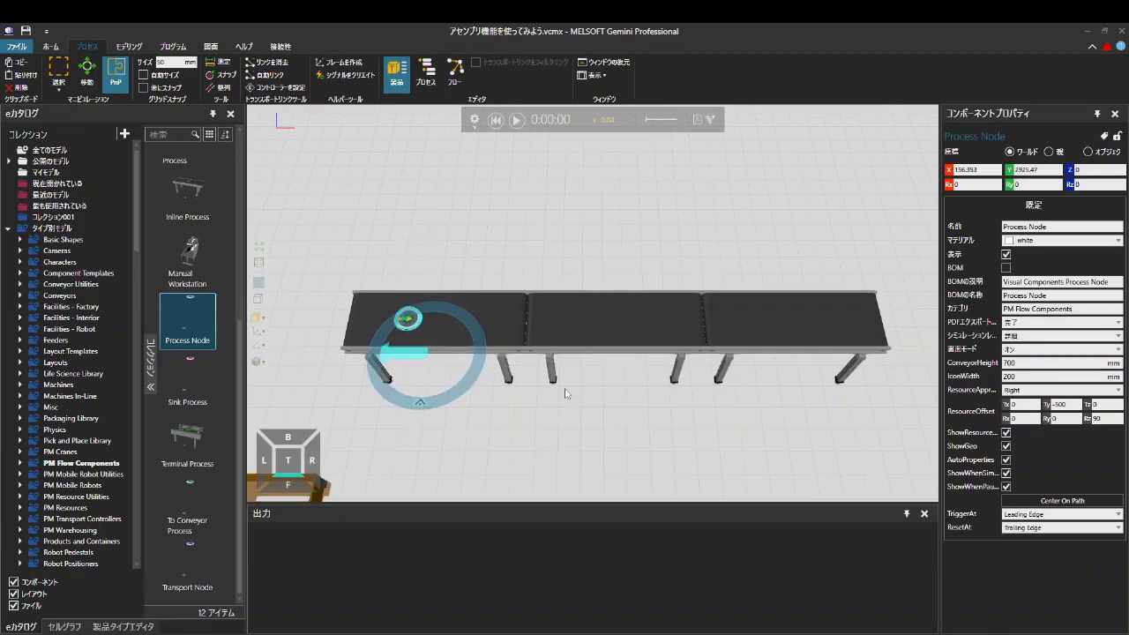
- Show the process routines, open the routine of the node on the first conveyor, and rename it Create
left_click(435, 71)
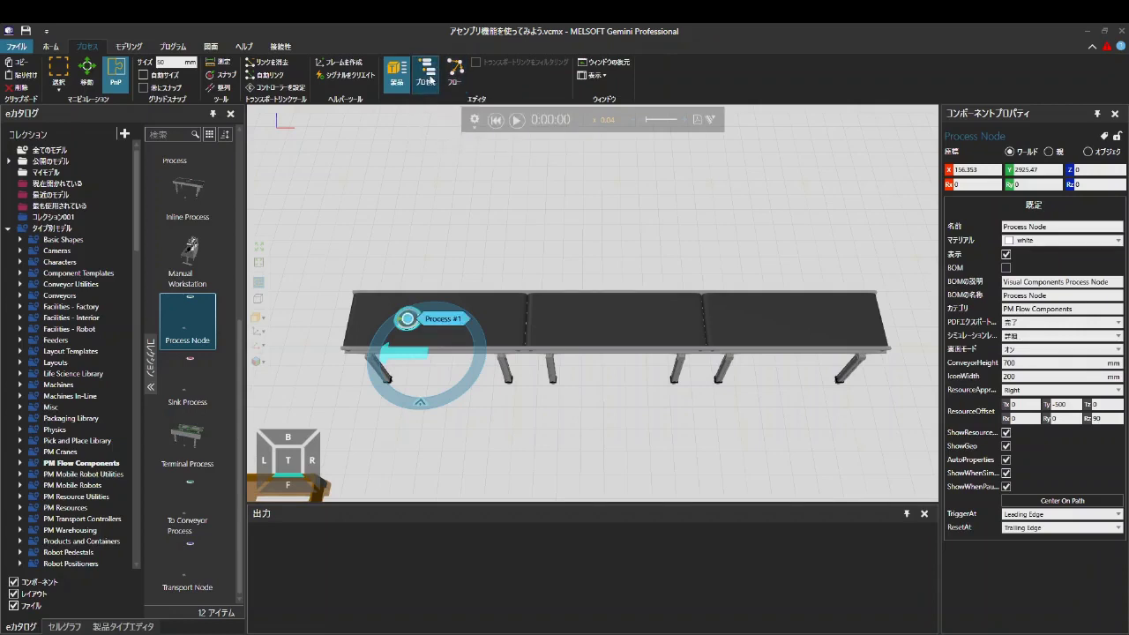
double_click(435, 317)
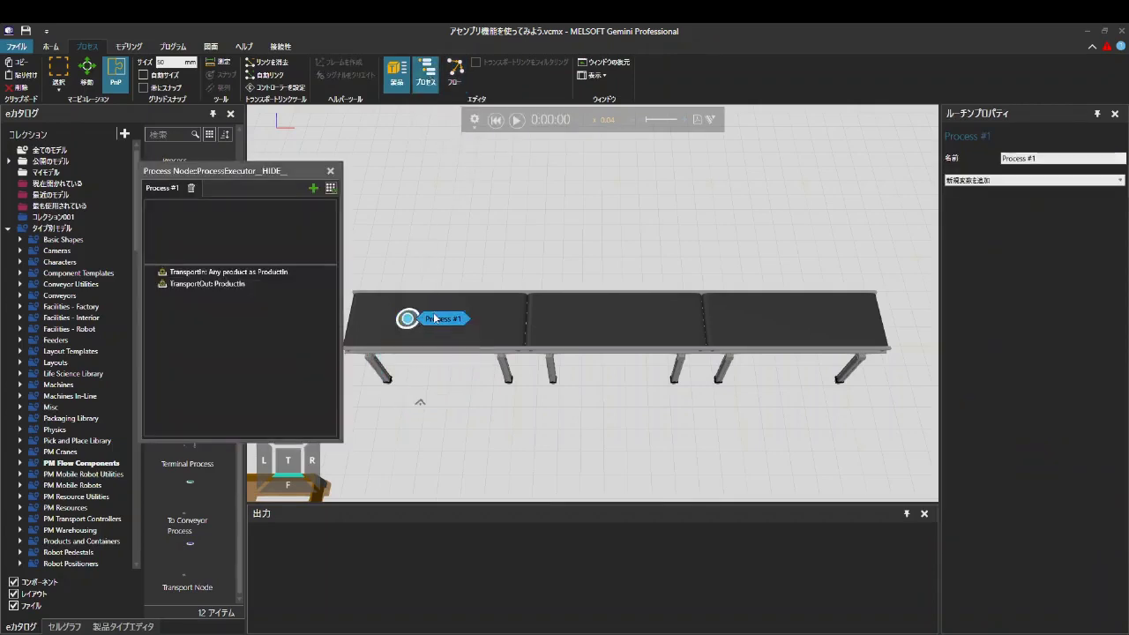
left_click(1063, 159)
type("Create")
key("Return")
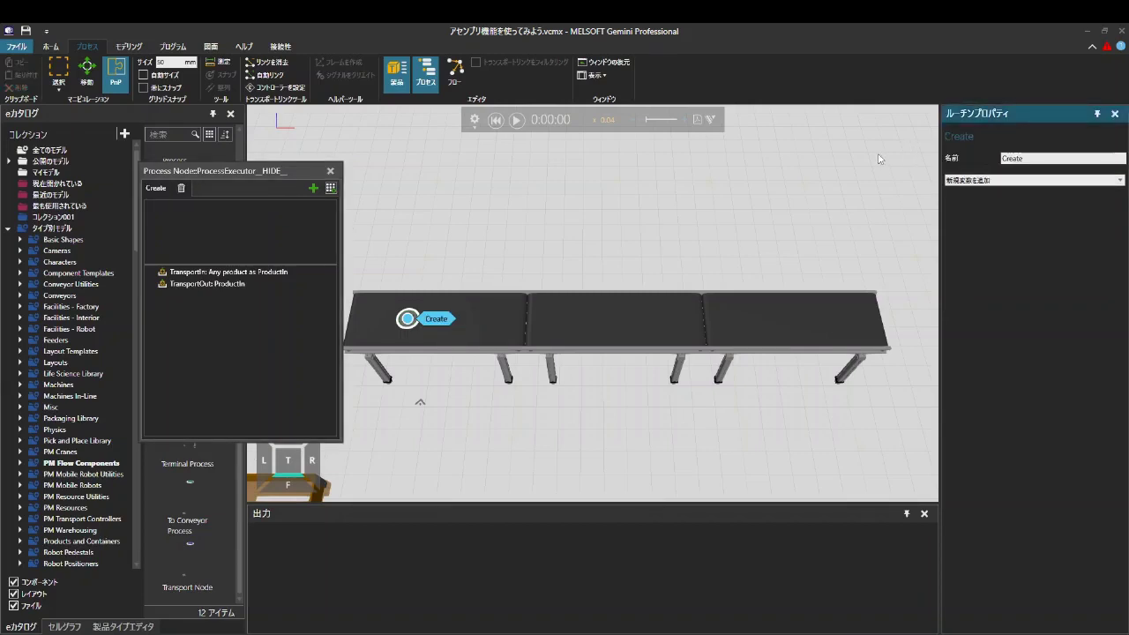
- Delete the TransportIn statement from the Create routine
left_click(173, 272)
right_click(172, 273)
left_click(194, 323)
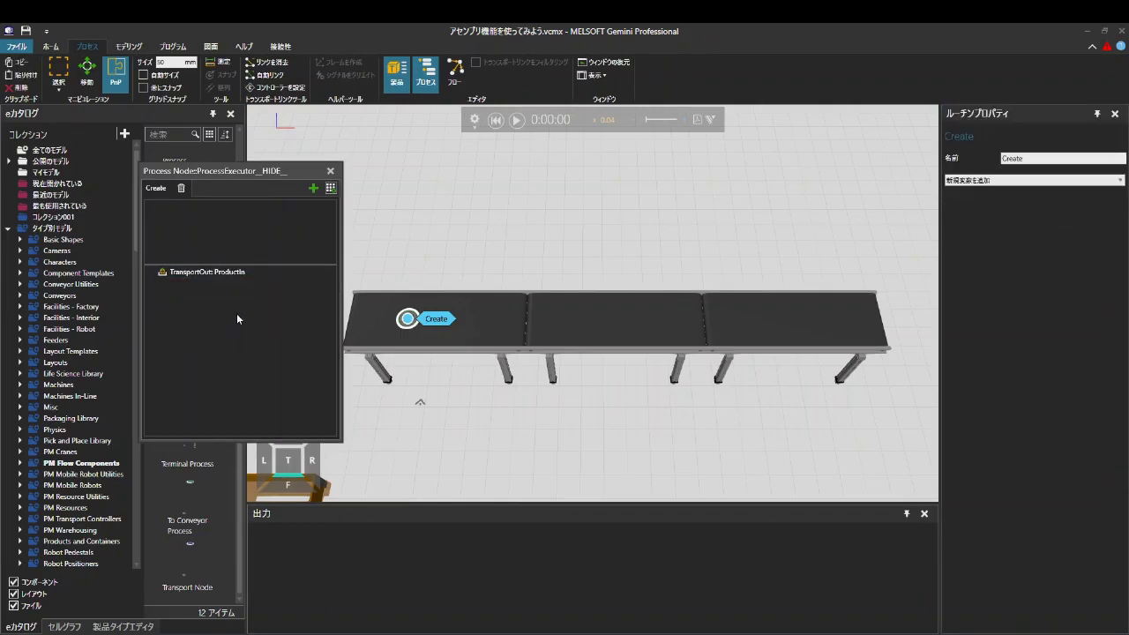
- Add a product creation statement to the Create routine and place it before the TransportOut statement
left_click(331, 189)
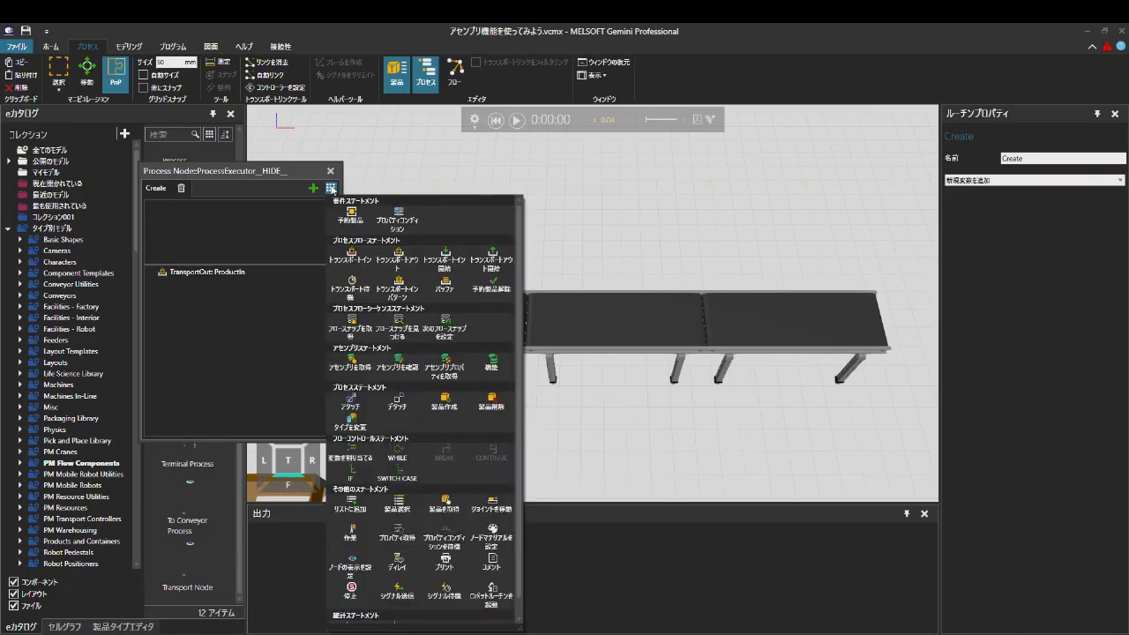
left_click(444, 402)
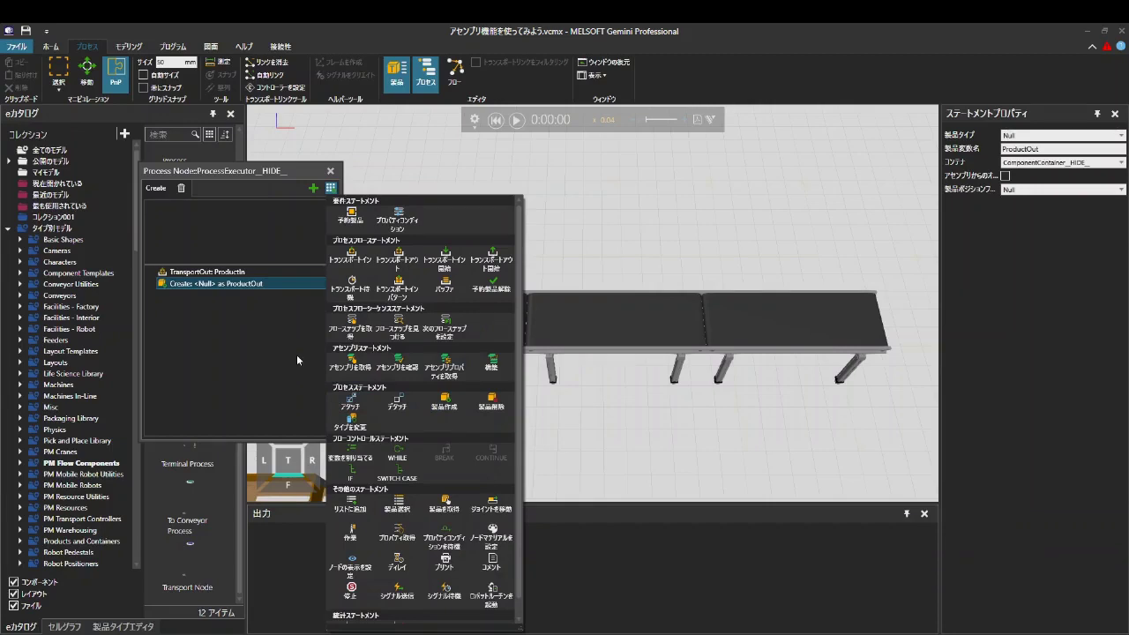
left_click(296, 355)
left_click_drag(268, 285, 270, 269)
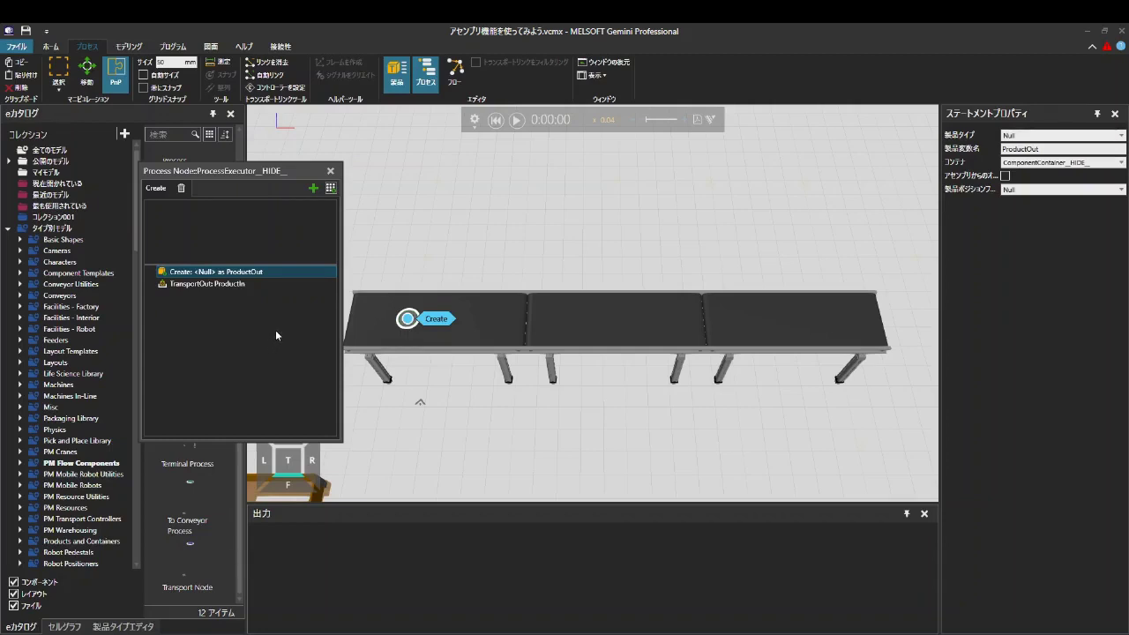
- Set the creation statement's product type to FullPallet and its product variable name to ProductIn
left_click(1021, 135)
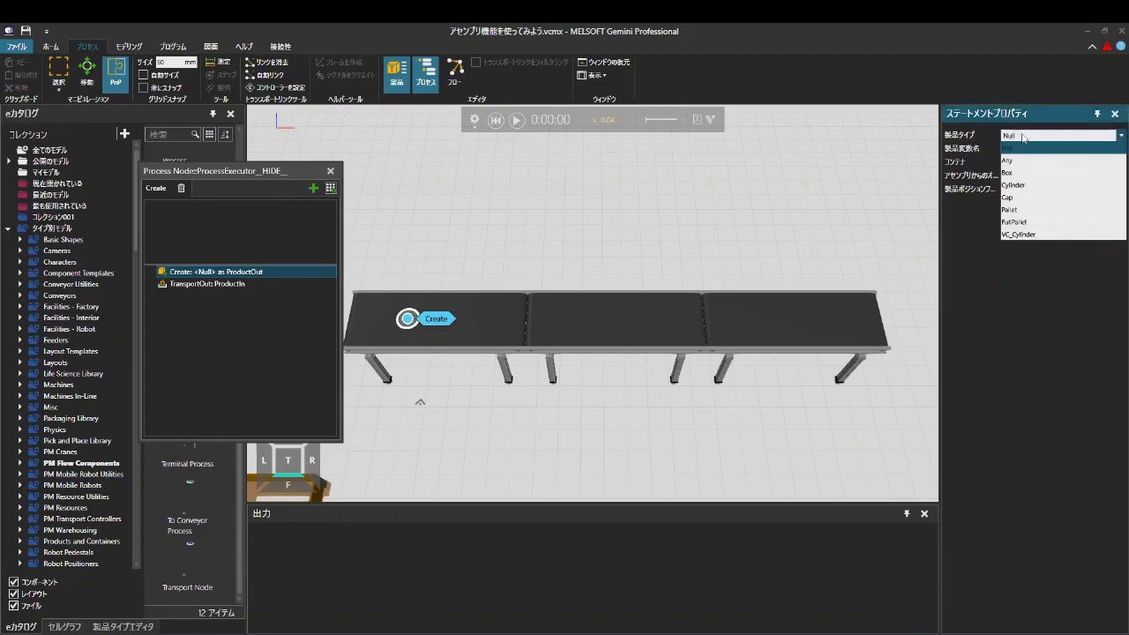
left_click(1014, 223)
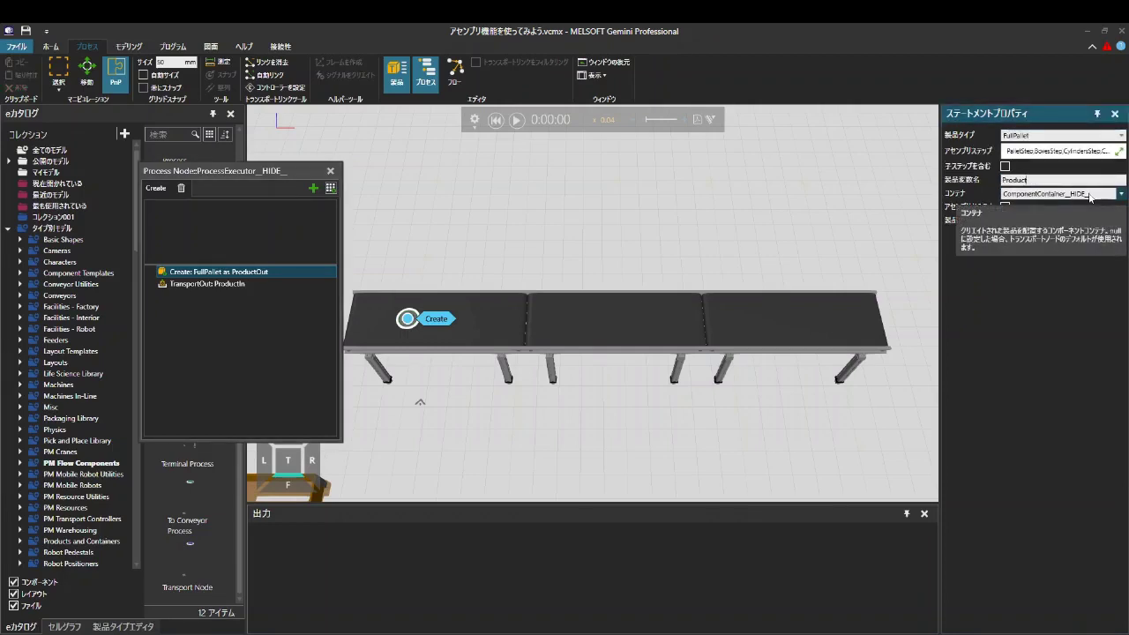
key("Return")
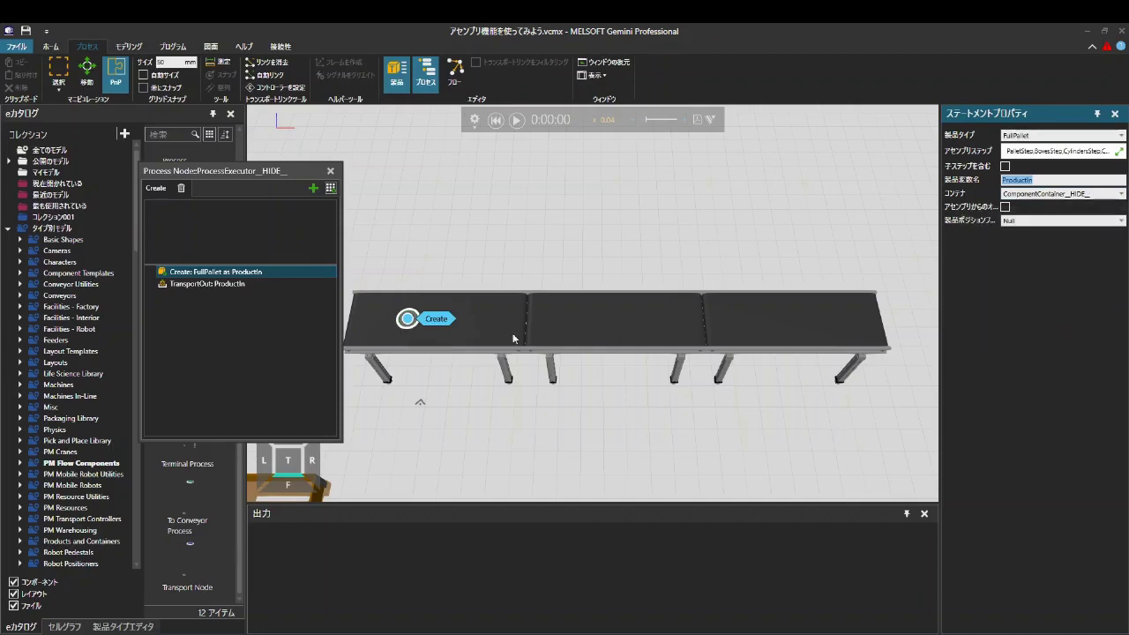
- Set the TransportOut statement's destination to the component container (コンポーネントコンテナへ)
left_click(282, 284)
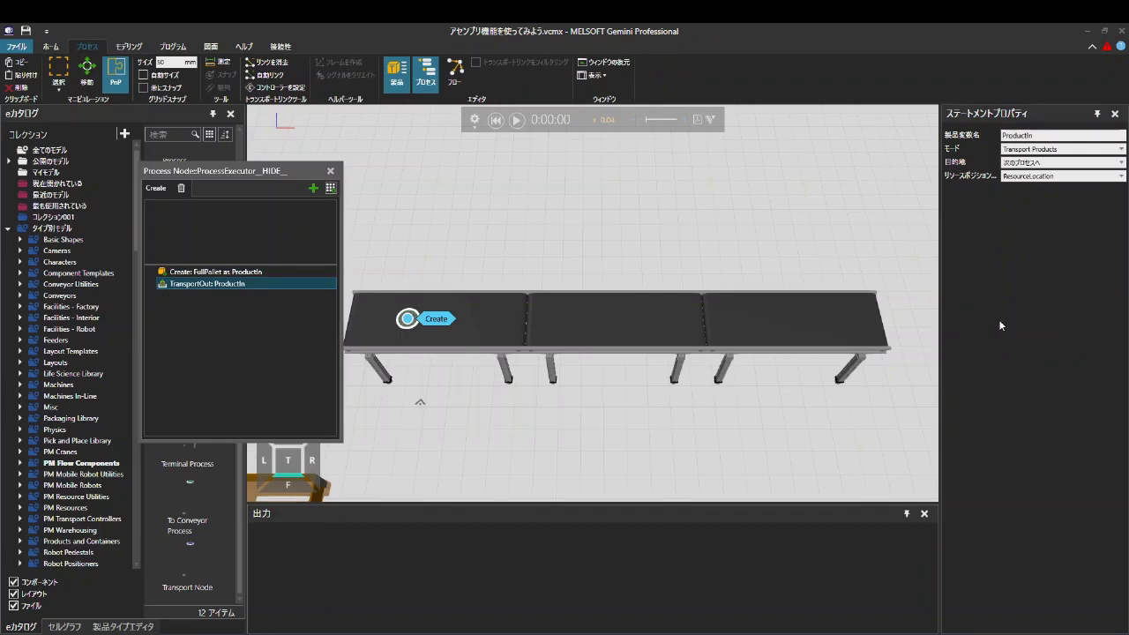
left_click(1063, 162)
left_click(1067, 183)
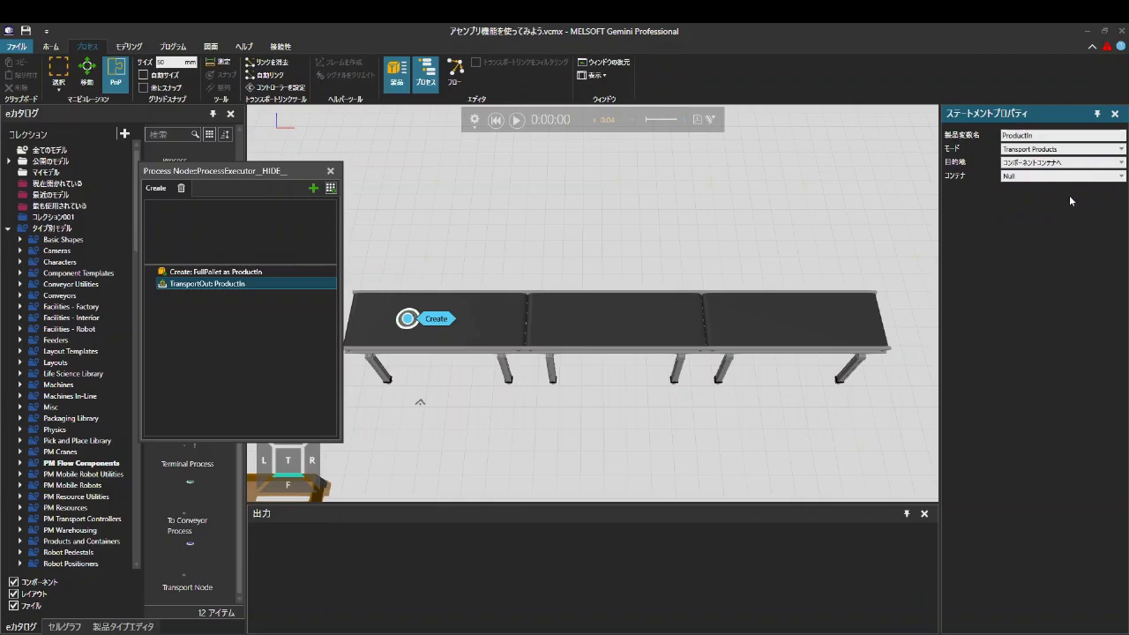
left_click(882, 177)
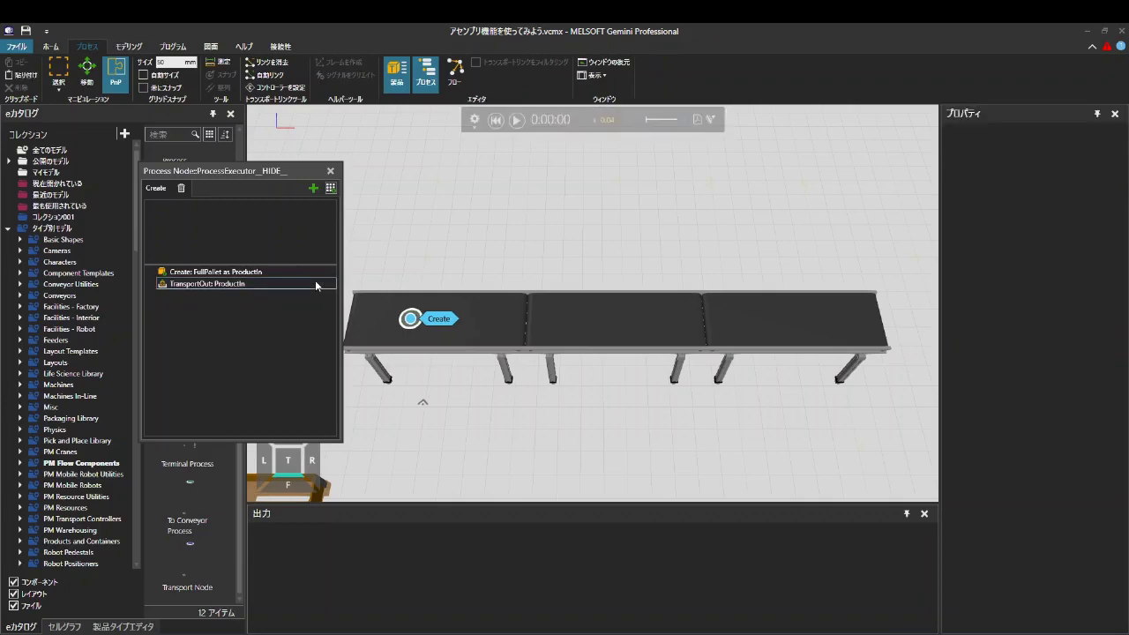
- Run the simulation to check the full pallets created on the conveyor line, and reset it
left_click(315, 283)
left_click(517, 120)
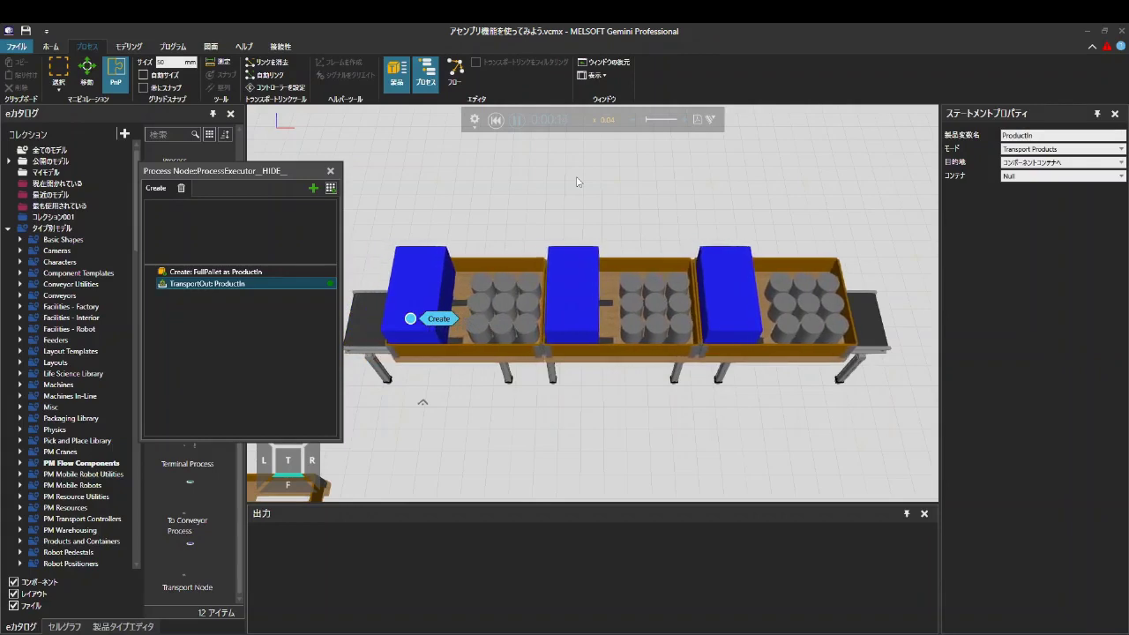
left_click(496, 120)
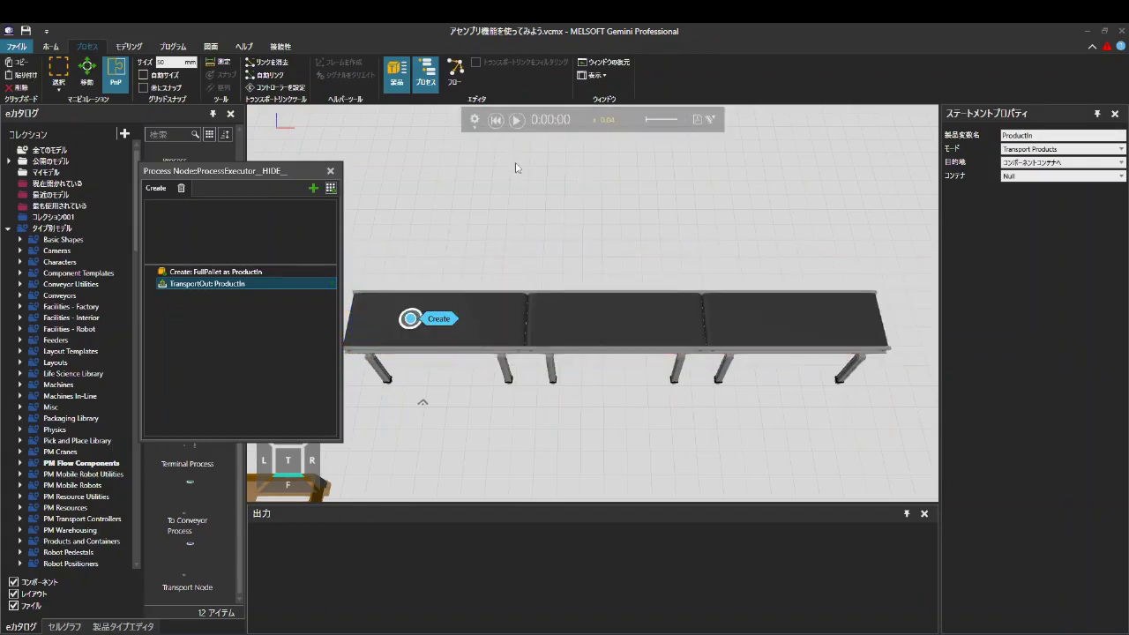
- Expand the assembly steps of the FullPallet creation statement and remove BoxesStep, CylindersStep and CapsStep, keeping only PalletStep
left_click(292, 270)
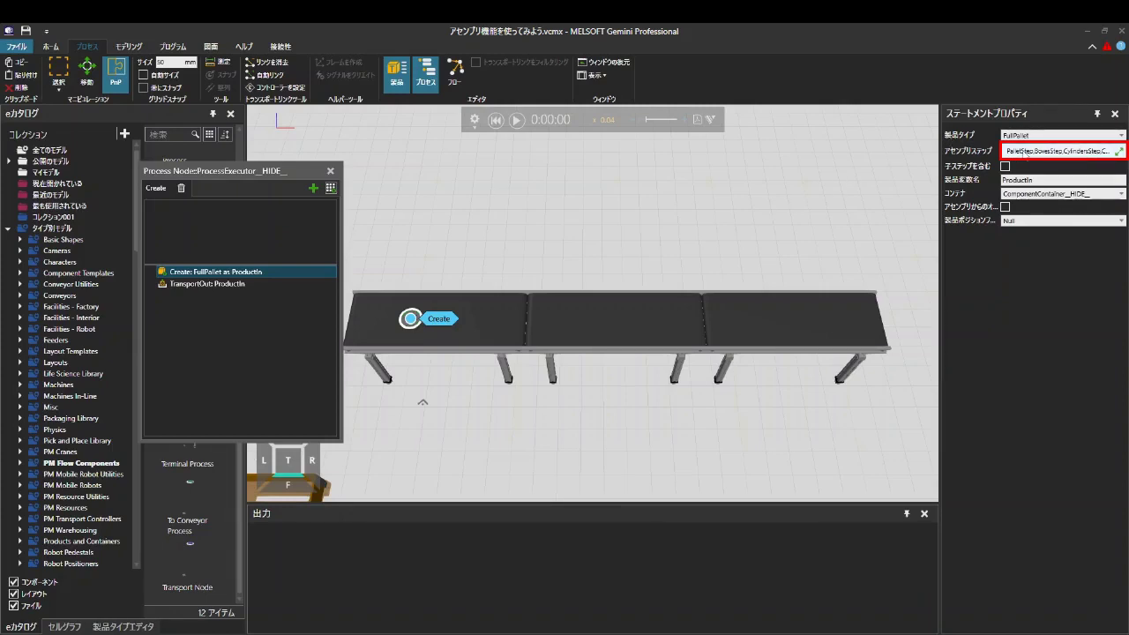
left_click(1118, 152)
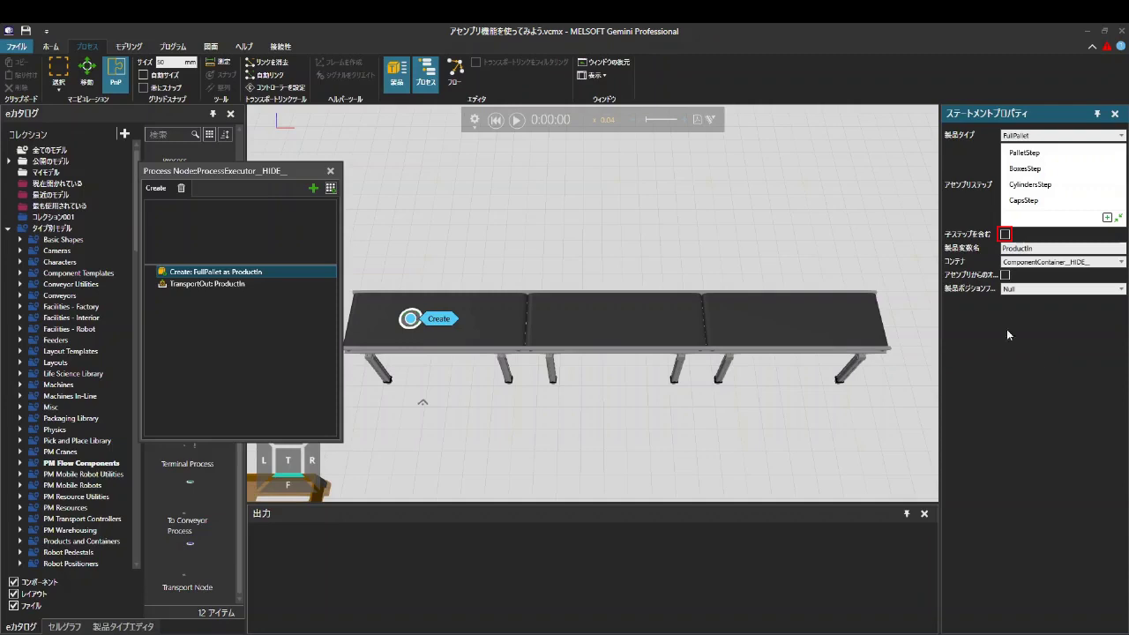
left_click(1032, 168)
left_click(1115, 170)
left_click(1115, 169)
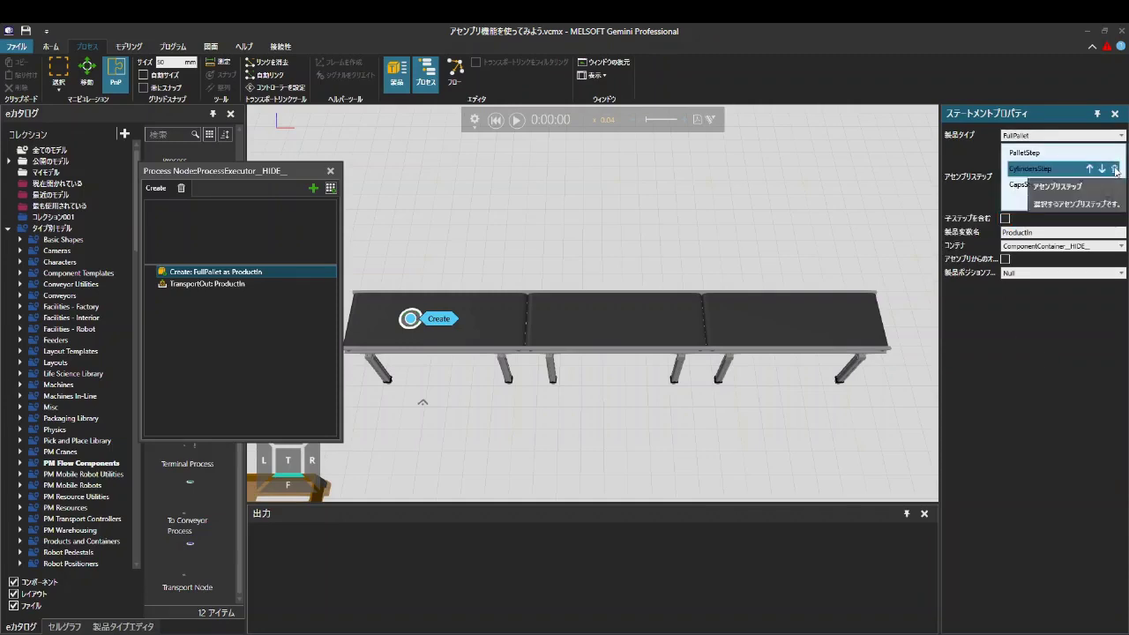
left_click(1115, 169)
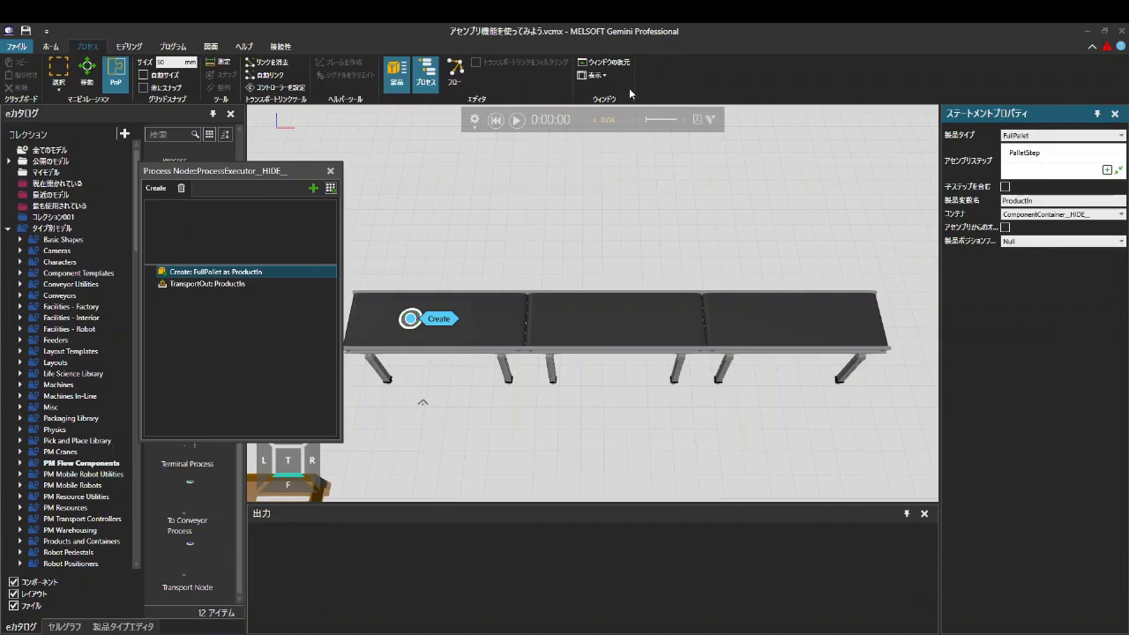
- Run the simulation to check what is created with only PalletStep, and reset it
left_click(518, 120)
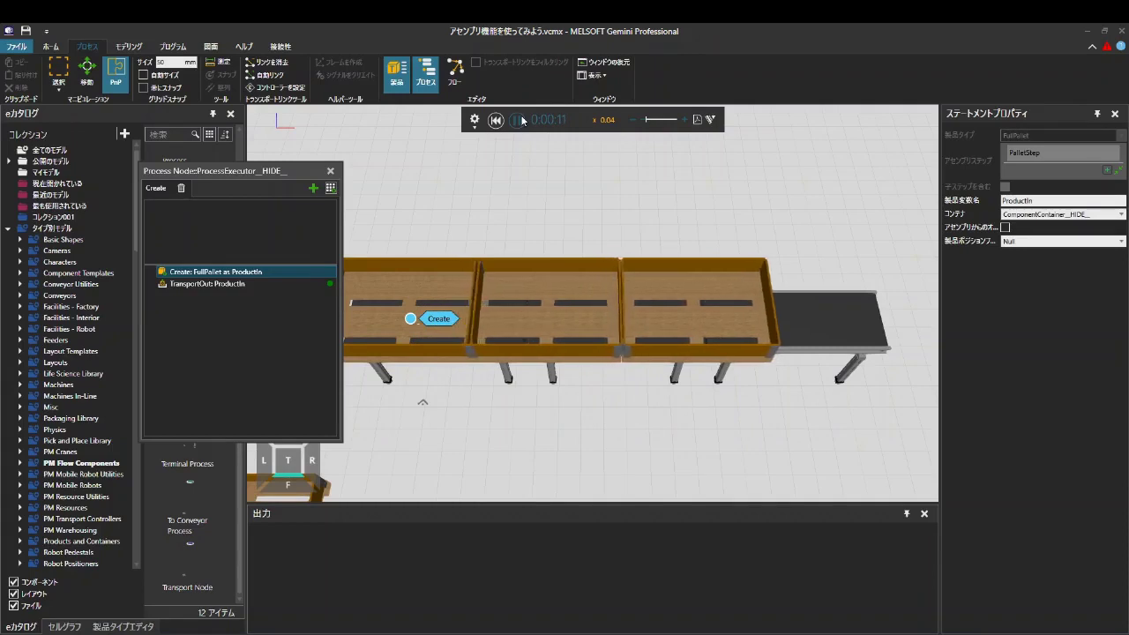
left_click(518, 120)
left_click(496, 120)
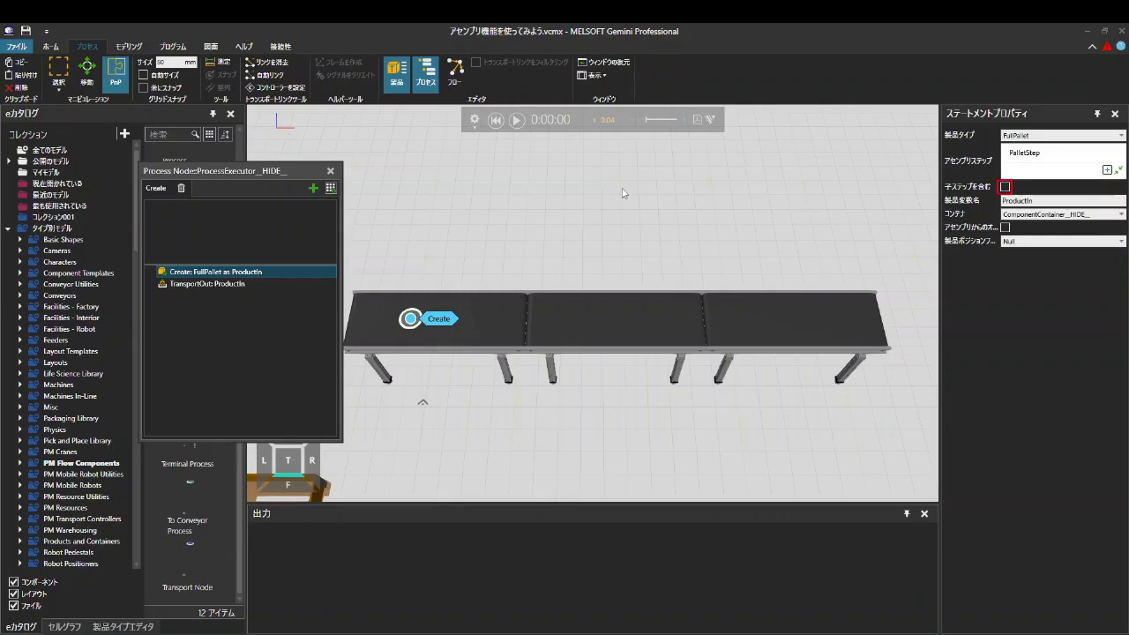
- Enable including child steps (子ステップを含む) in the creation statement, test it by running the simulation, and reset
left_click(1005, 186)
left_click(517, 119)
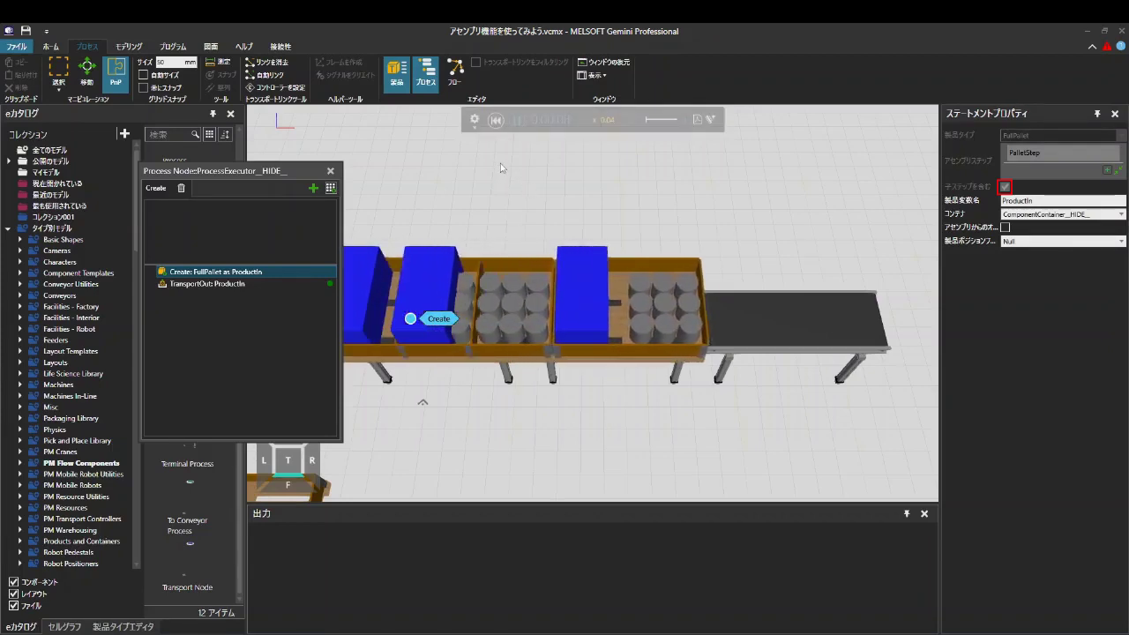
left_click(517, 119)
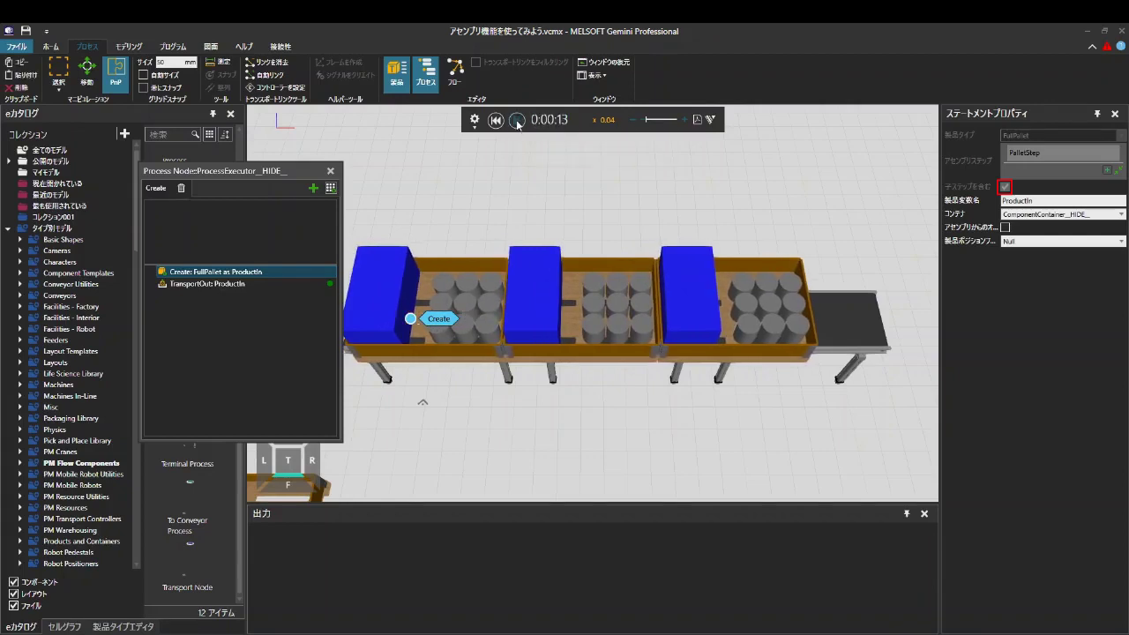
left_click(496, 119)
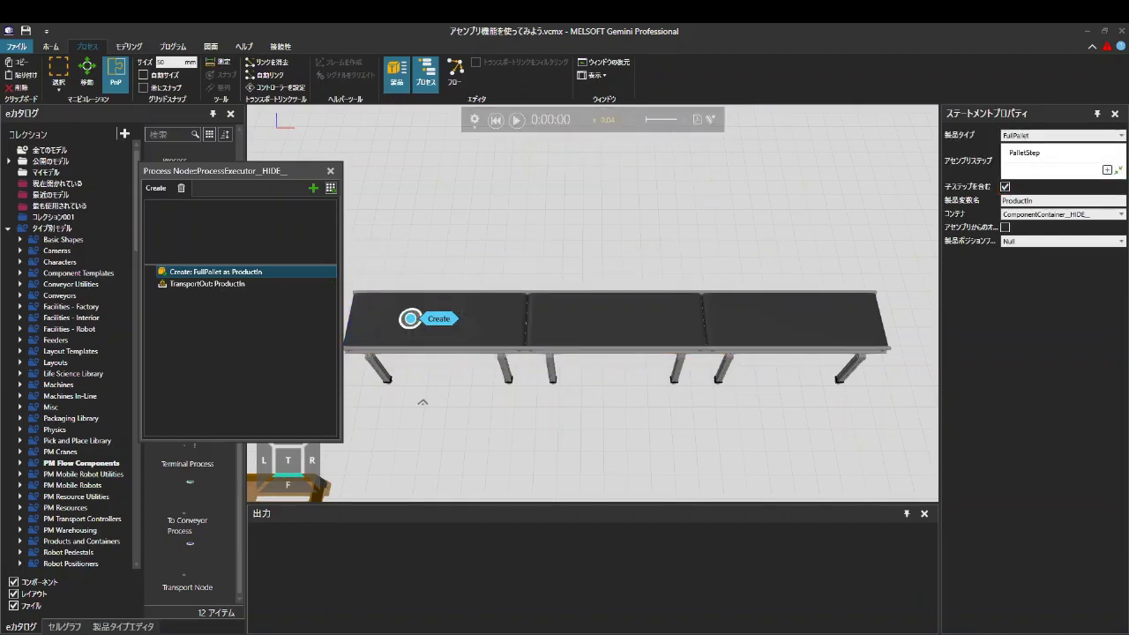
- Move the Create routine editor away from the catalog and add a second Process Node and a Sink Process behind the conveyors
left_click_drag(204, 171, 979, 341)
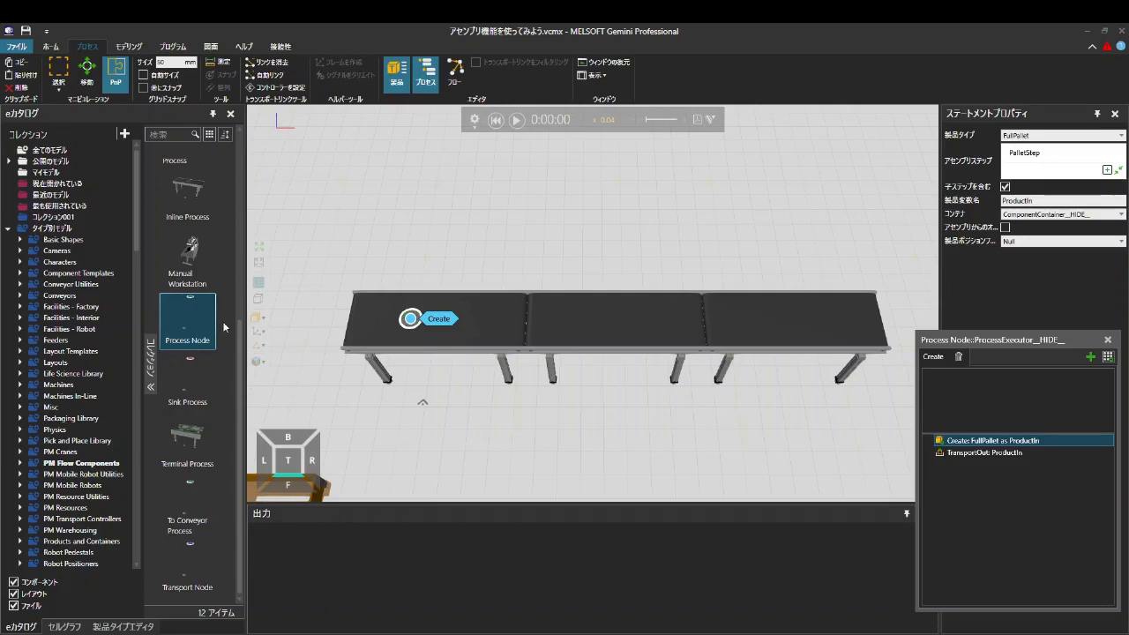
left_click_drag(217, 330, 592, 252)
left_click_drag(723, 227, 725, 227)
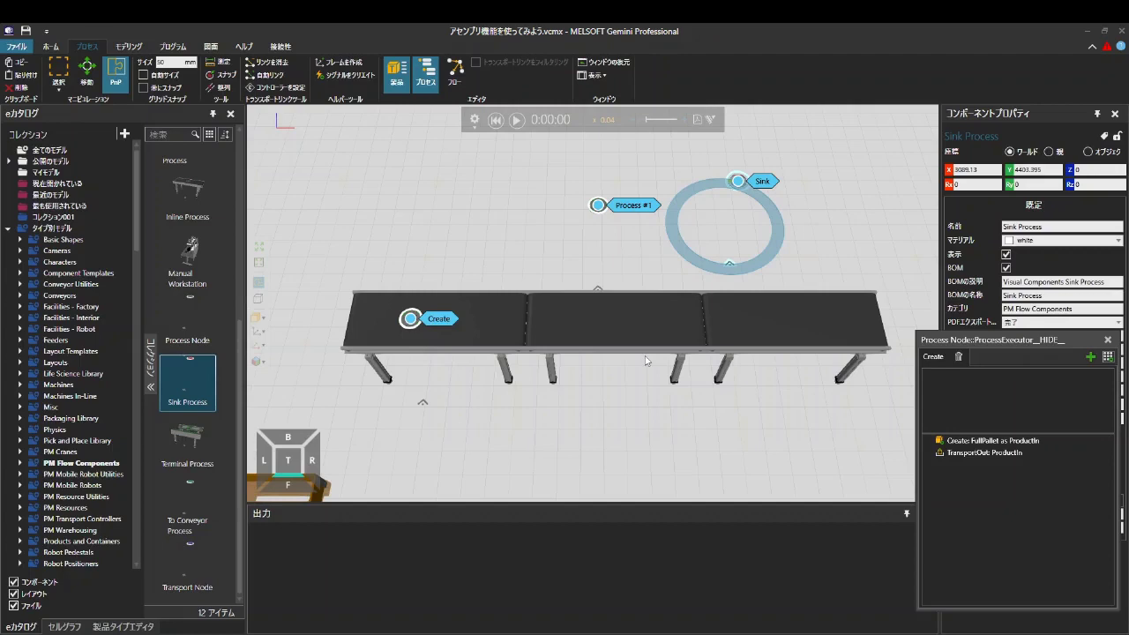
- Snap the second process node onto the middle conveyor's path and place the Sink Process directly behind it
left_click(596, 213)
left_click_drag(615, 230, 631, 336)
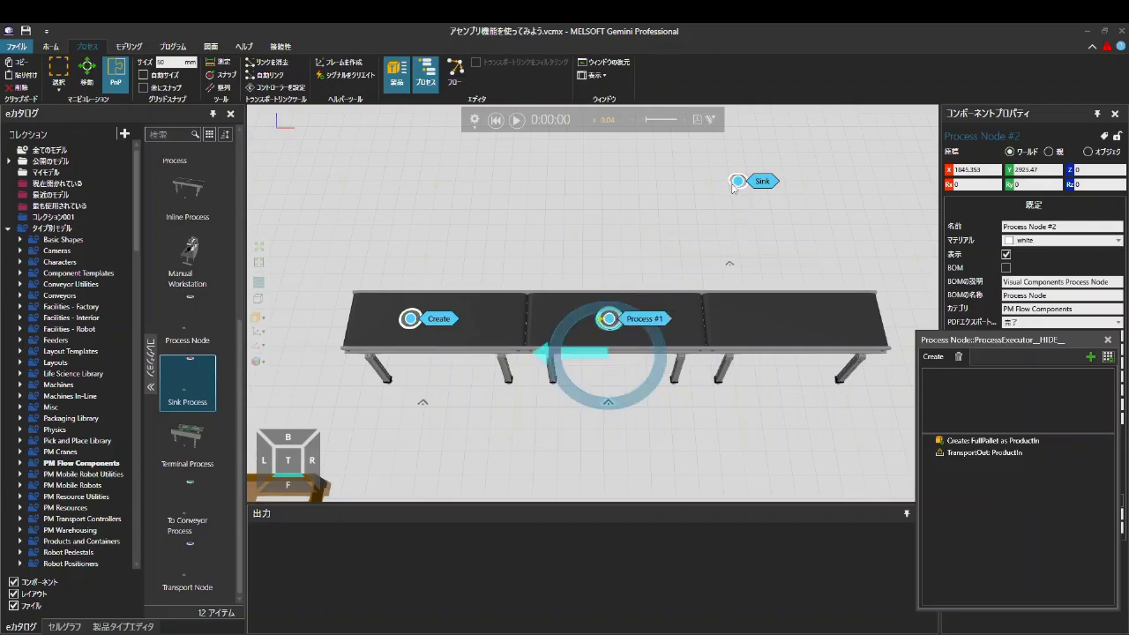
left_click(733, 183)
left_click_drag(745, 219, 628, 241)
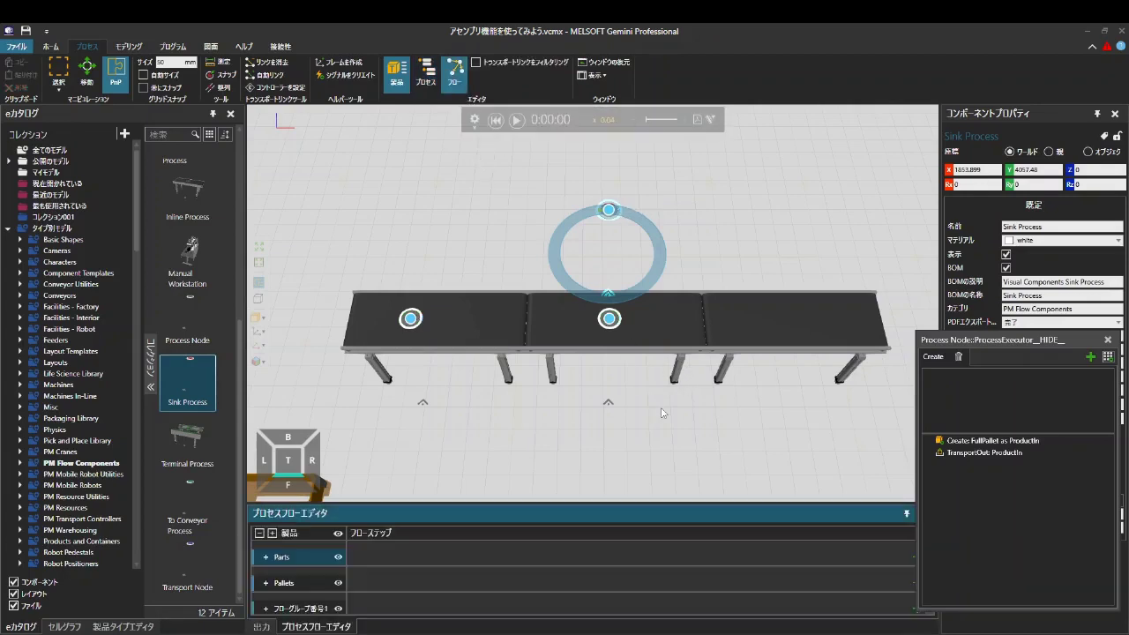
- Open the routine of the process node on the middle conveyor and rename it Assemble
left_click(635, 320)
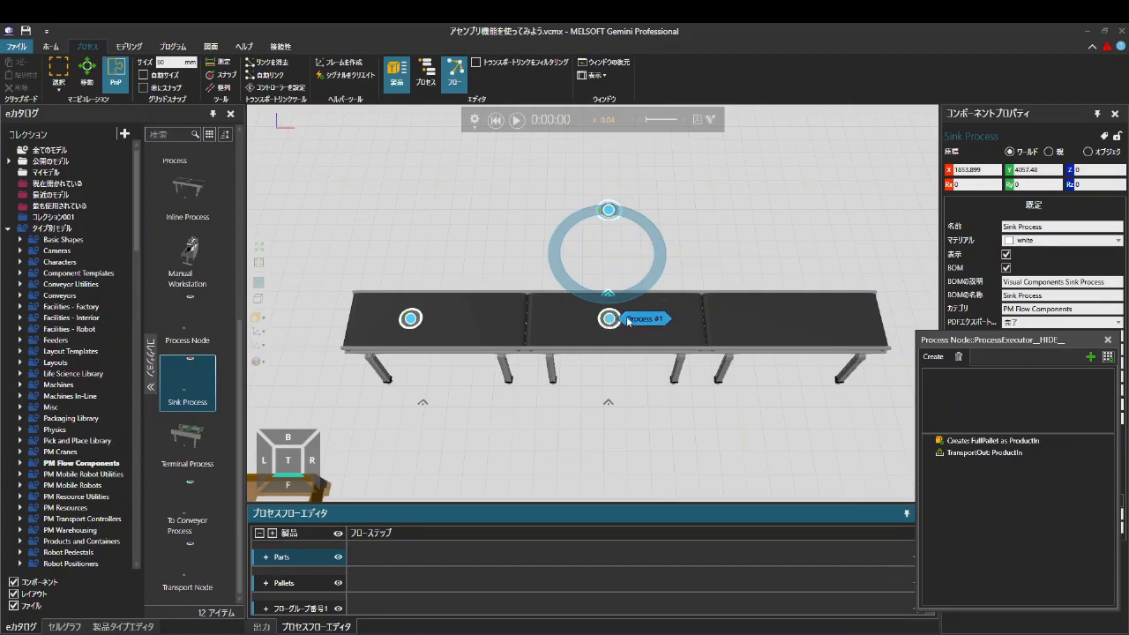
key("F2")
type("As")
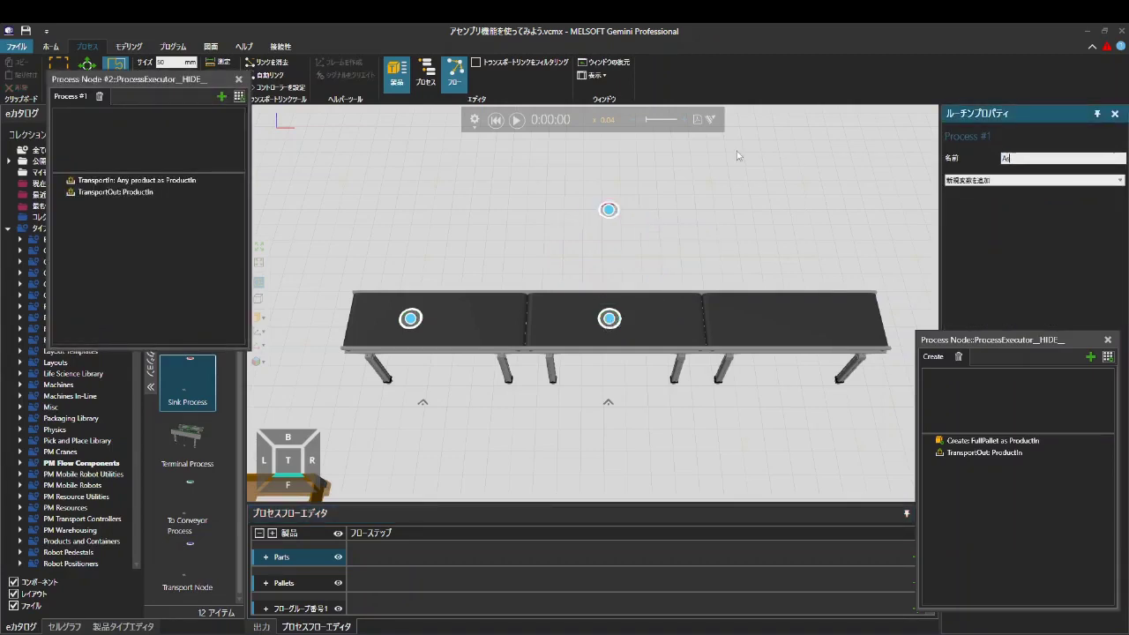
type("semble")
key("Return")
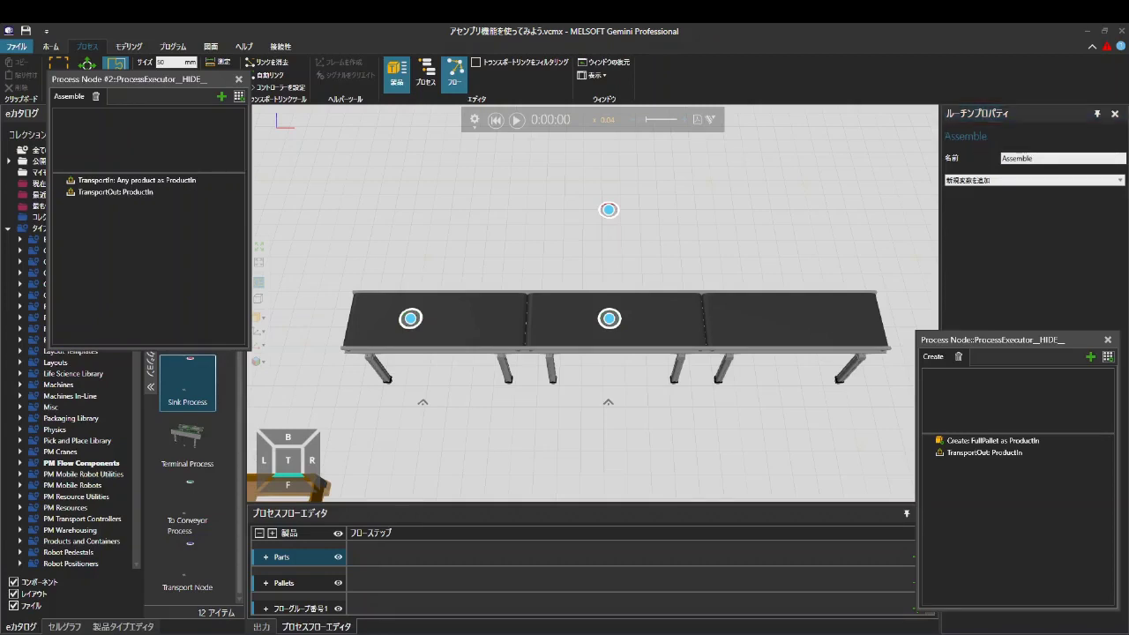
- Define the process flow from Assemble to Sink for both the Pallets and the Parts flow groups
left_click(282, 584)
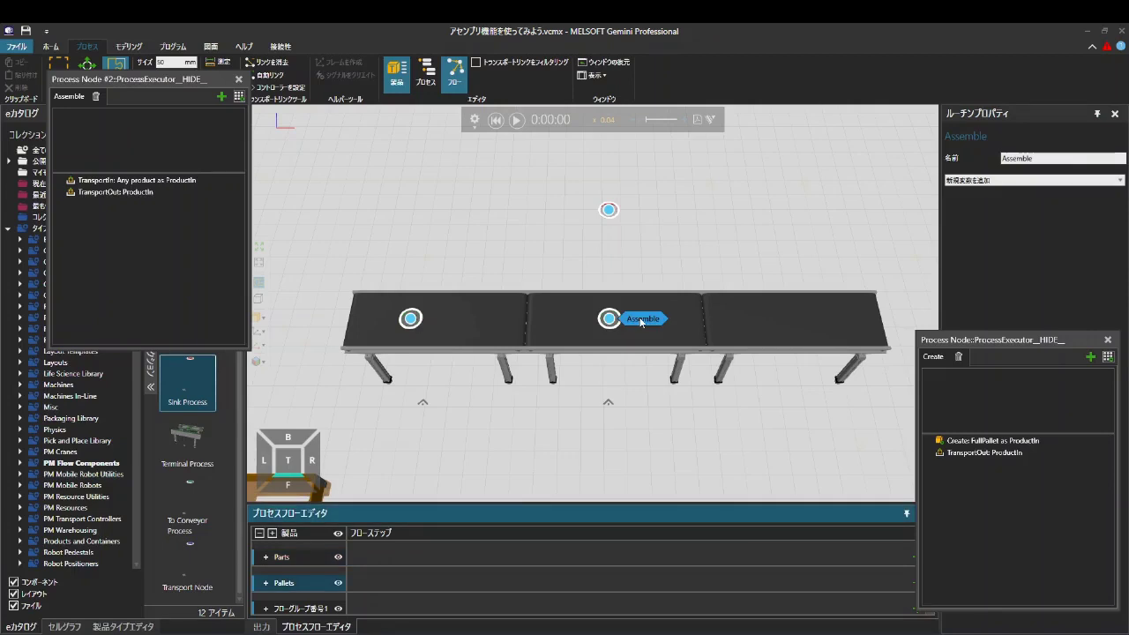
left_click(641, 322)
left_click(635, 210)
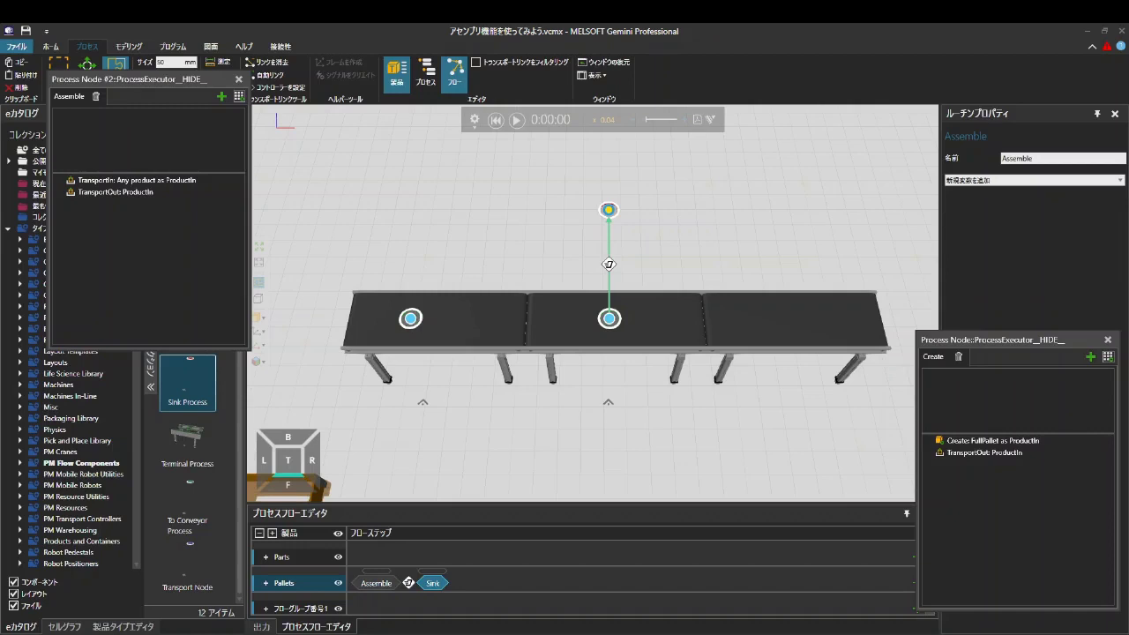
left_click(292, 563)
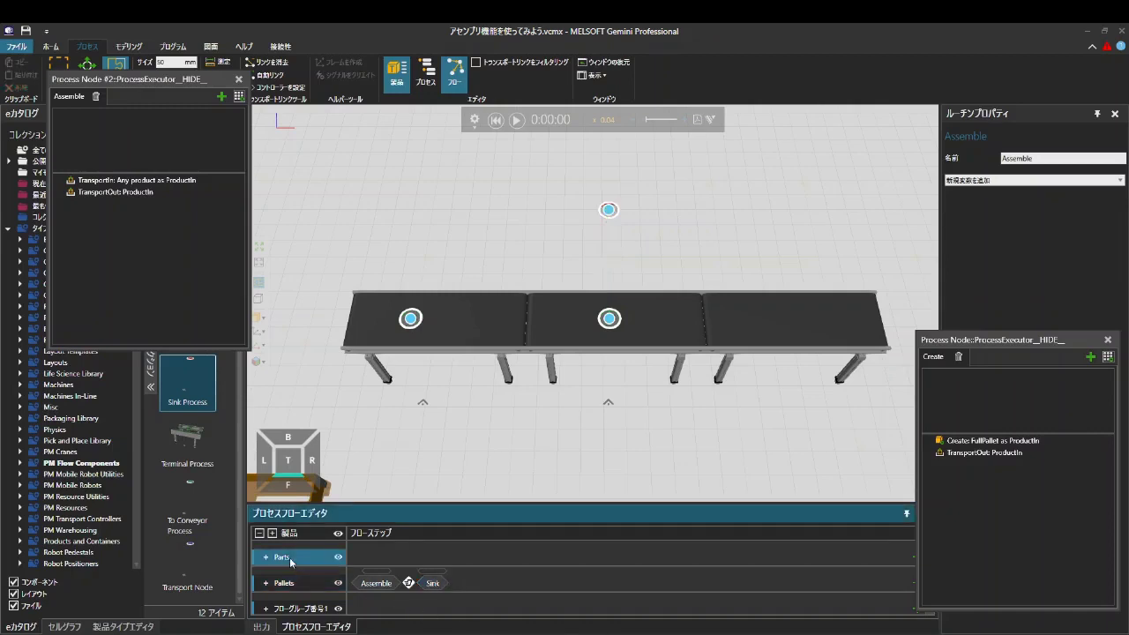
left_click(609, 319)
left_click(610, 211)
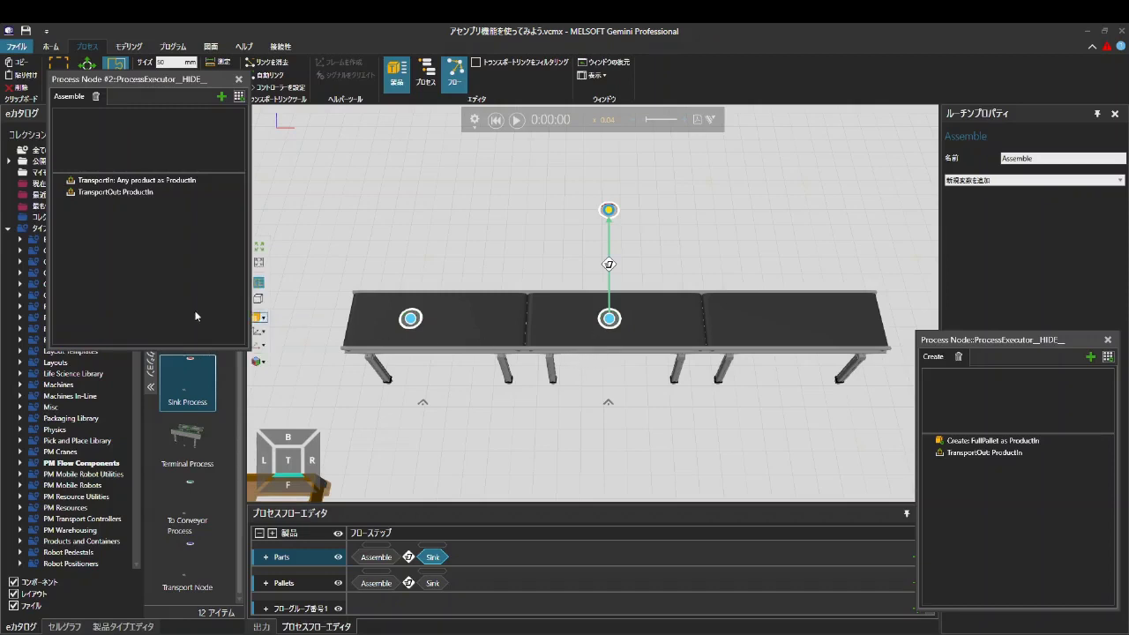
- Set the source of the Assemble routine's TransportIn statement to コンポーネントコンテナから
left_click(160, 182)
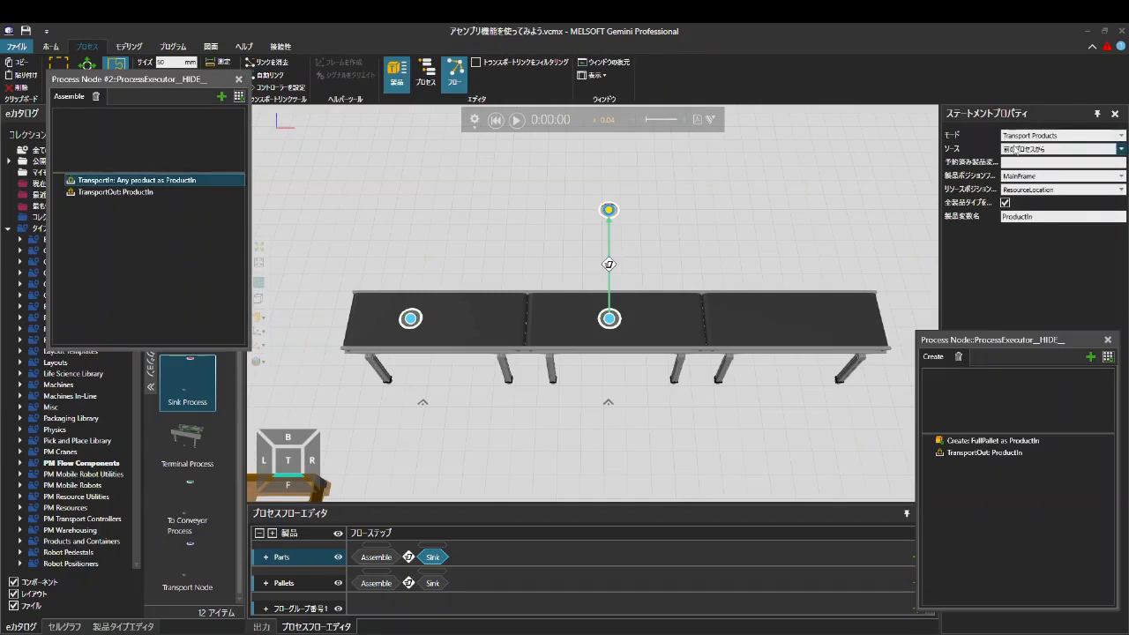
left_click(1017, 149)
left_click(1018, 175)
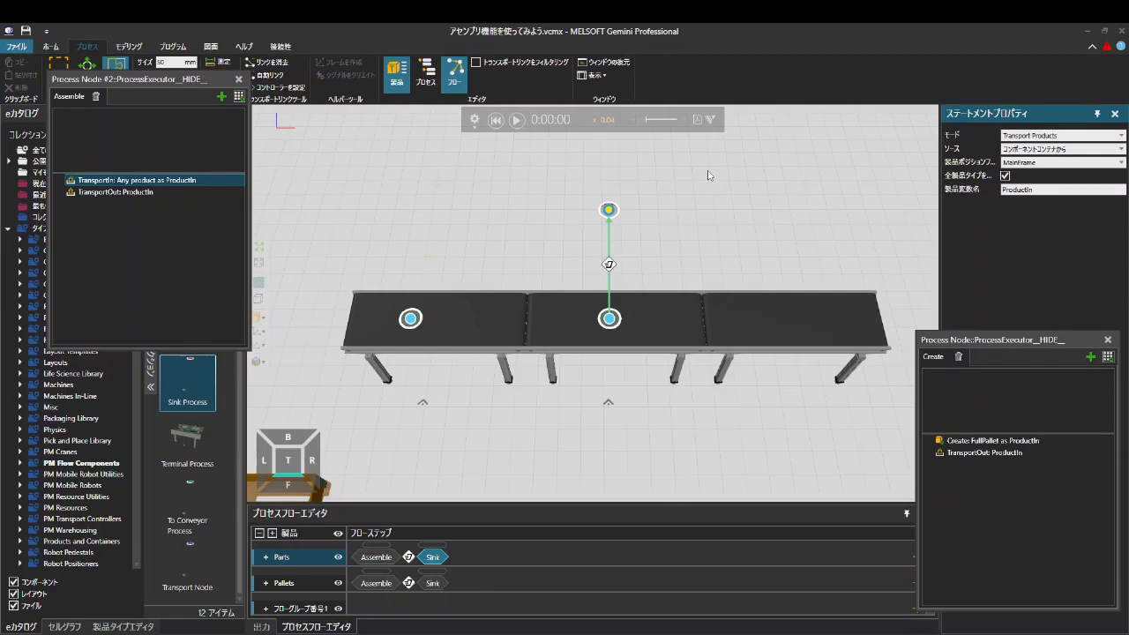
- Add a GetAssembly statement directly after TransportIn in the Assemble routine and widen its statement properties
left_click(239, 97)
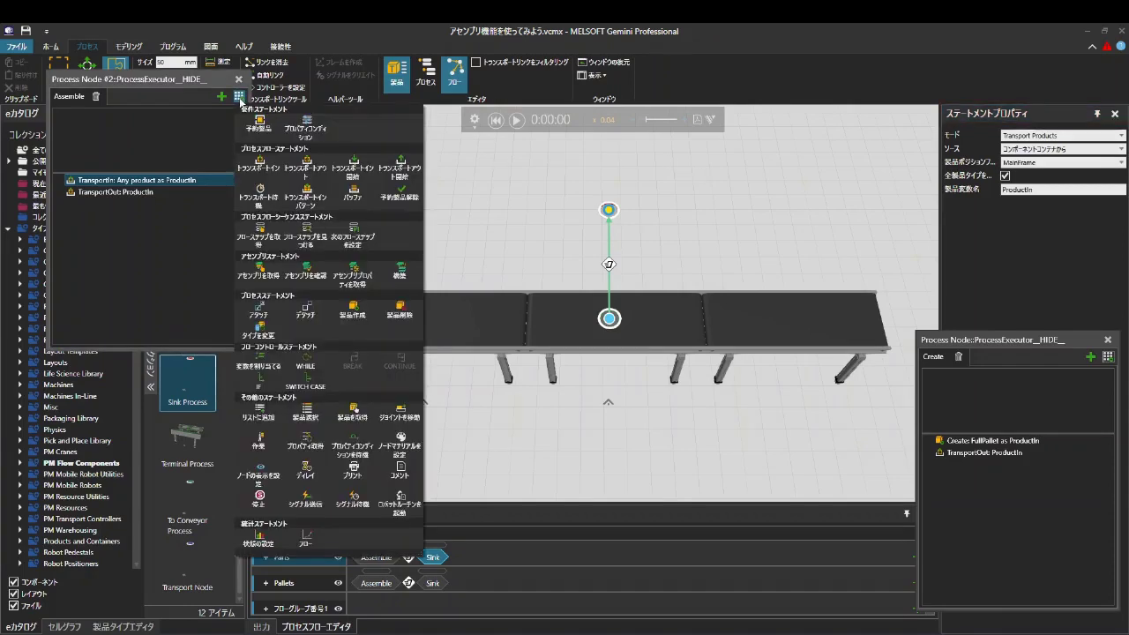
left_click(259, 269)
left_click(143, 240)
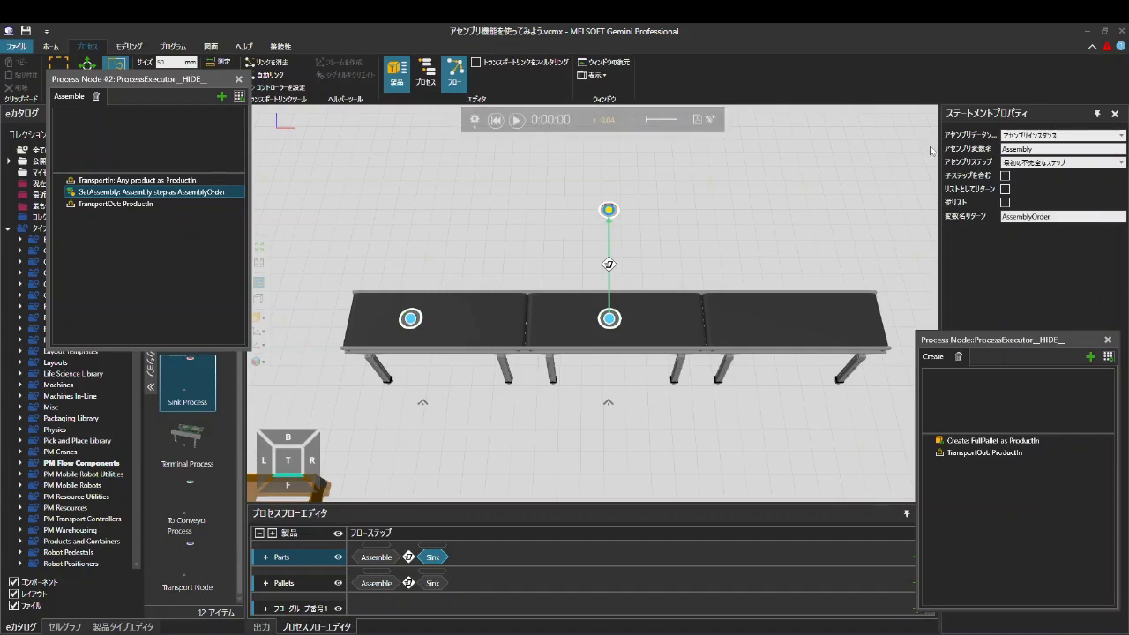
left_click_drag(937, 148, 914, 148)
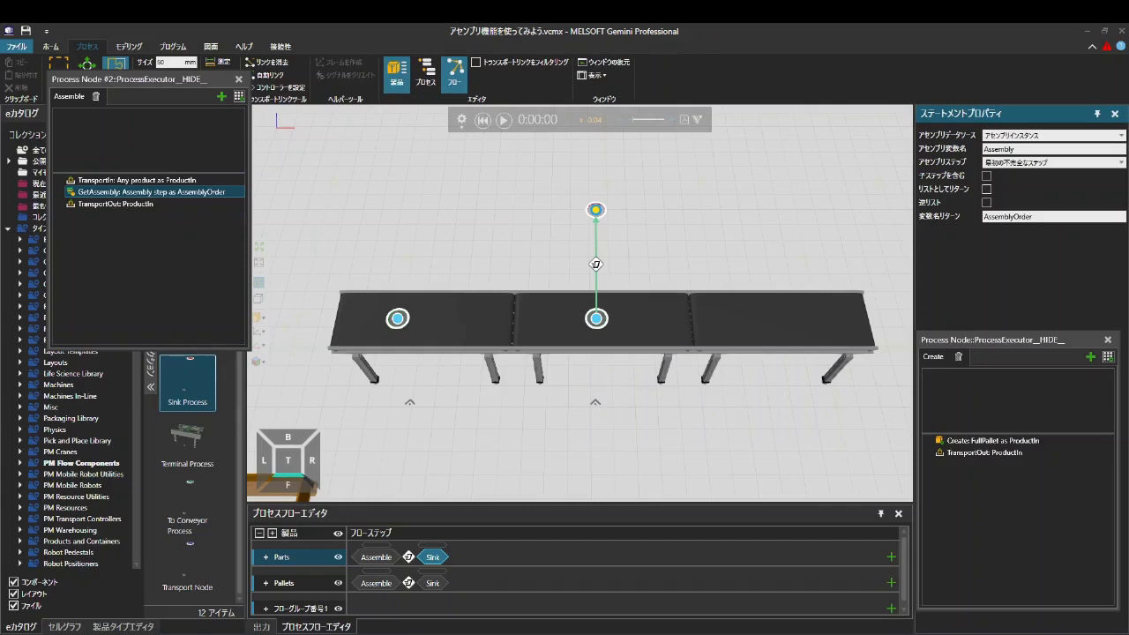
- Set the GetAssembly statement's assembly variable name to ProductIn and its assembly step to 最後のステップ（製品あり）
double_click(998, 149)
type("ProductIn")
key("Return")
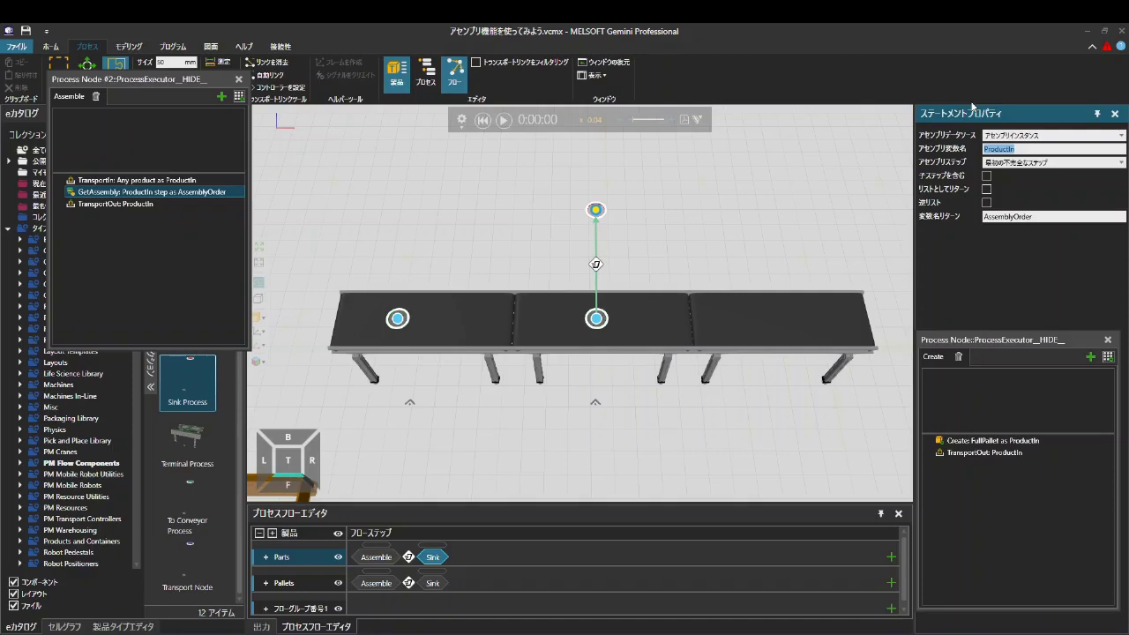
left_click(1021, 162)
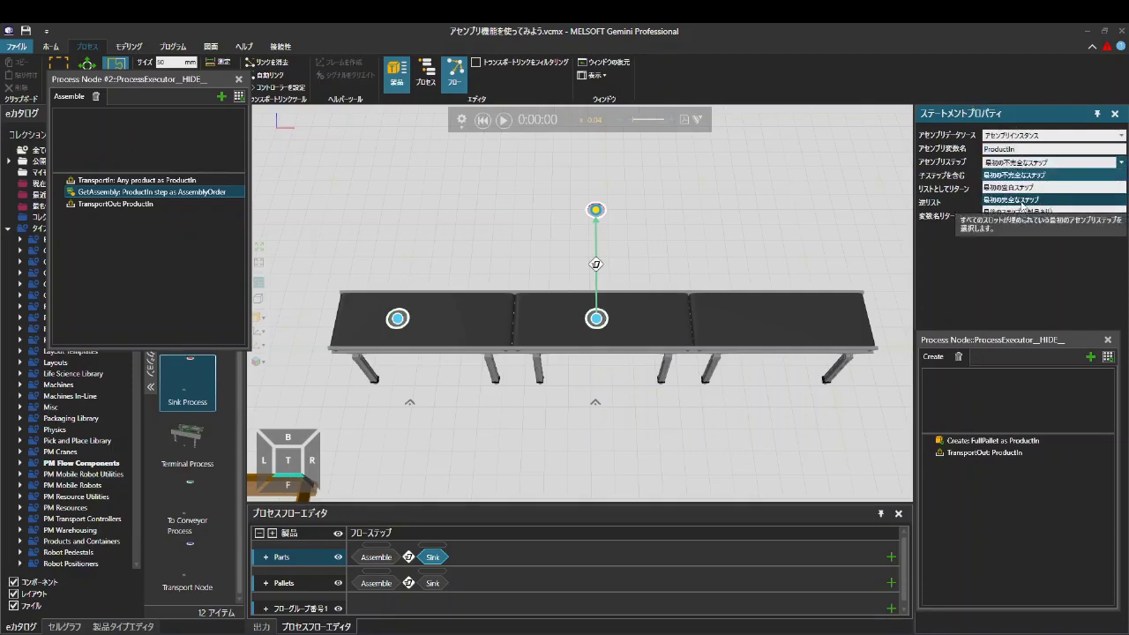
left_click(1028, 212)
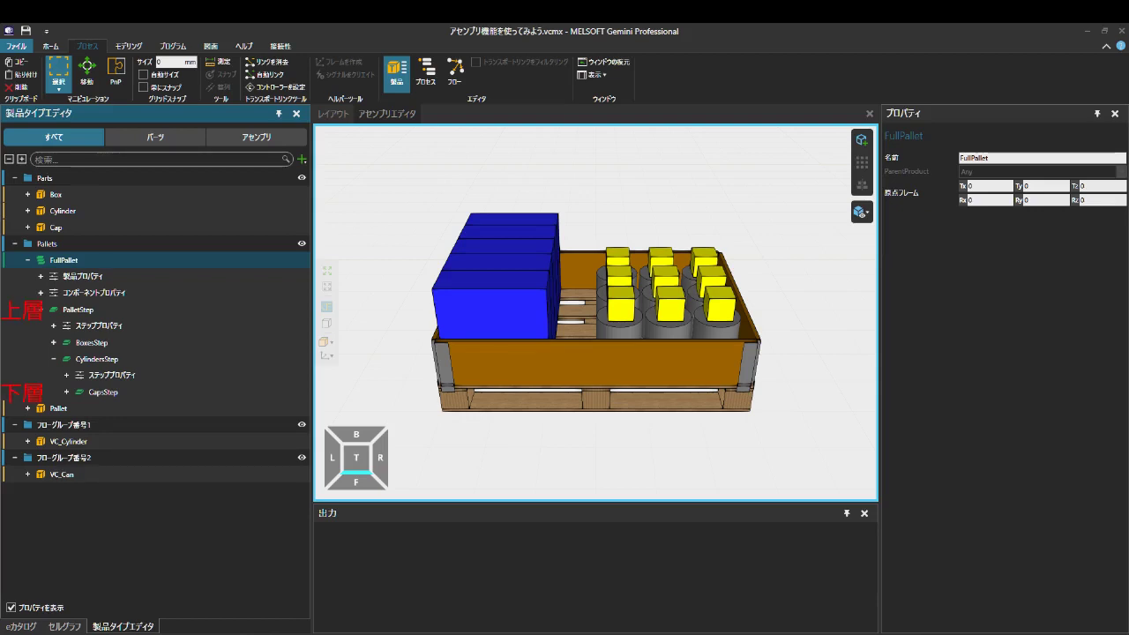
- Examine the CapsStep and CylindersStep levels of the FullPallet assembly
left_click(103, 392)
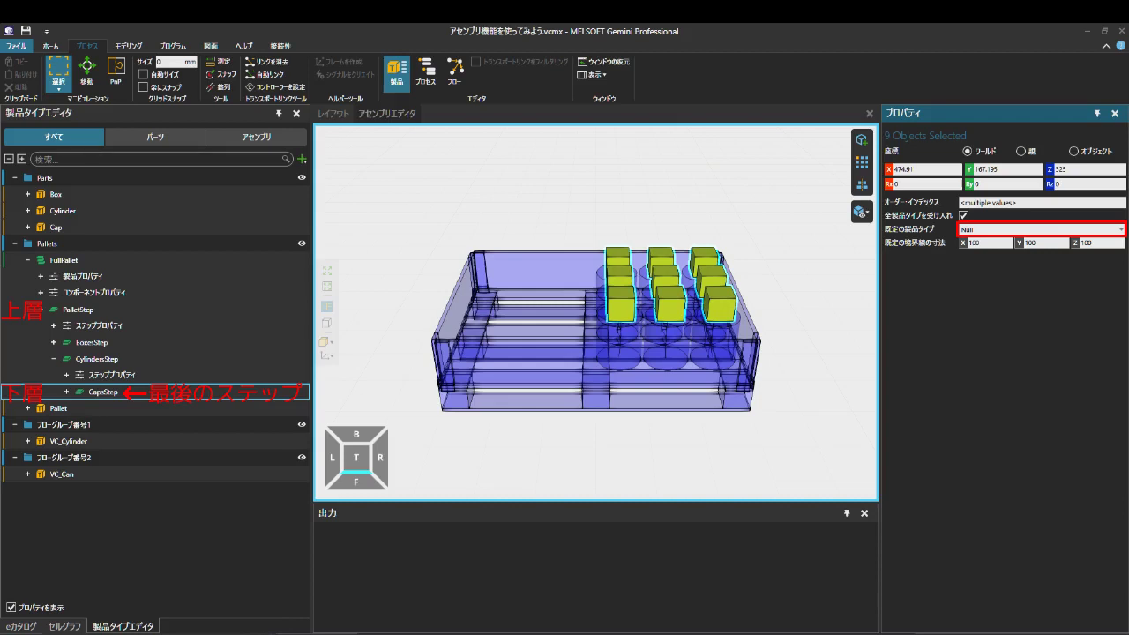
left_click(97, 359)
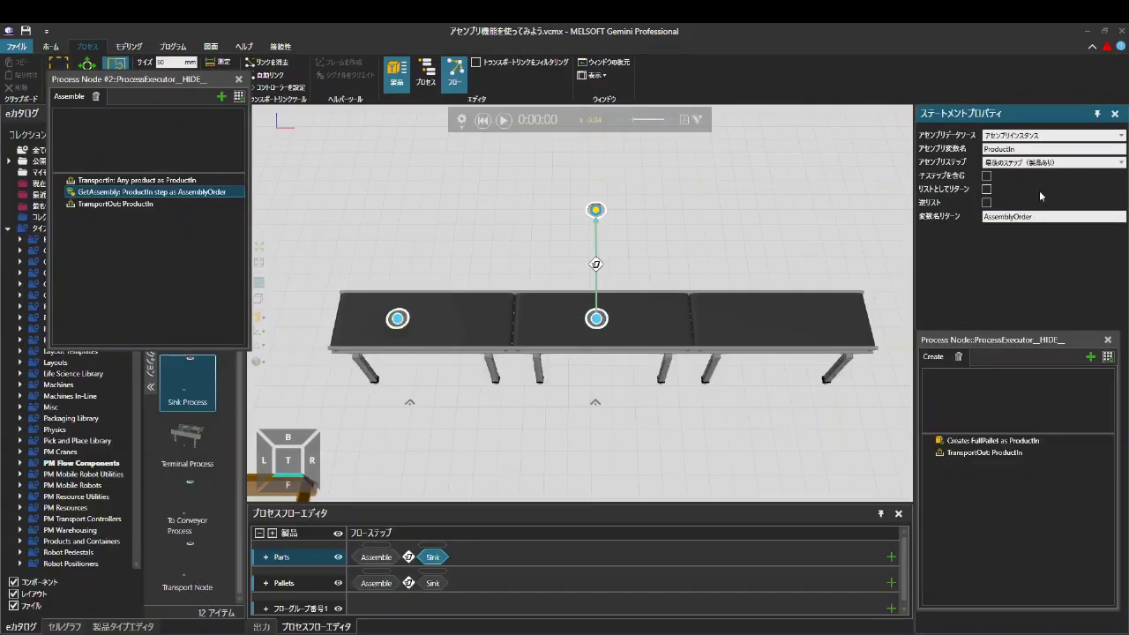
- Add a TransportOut statement after GetAssembly and set its mode to Process an Assembly
left_click(238, 96)
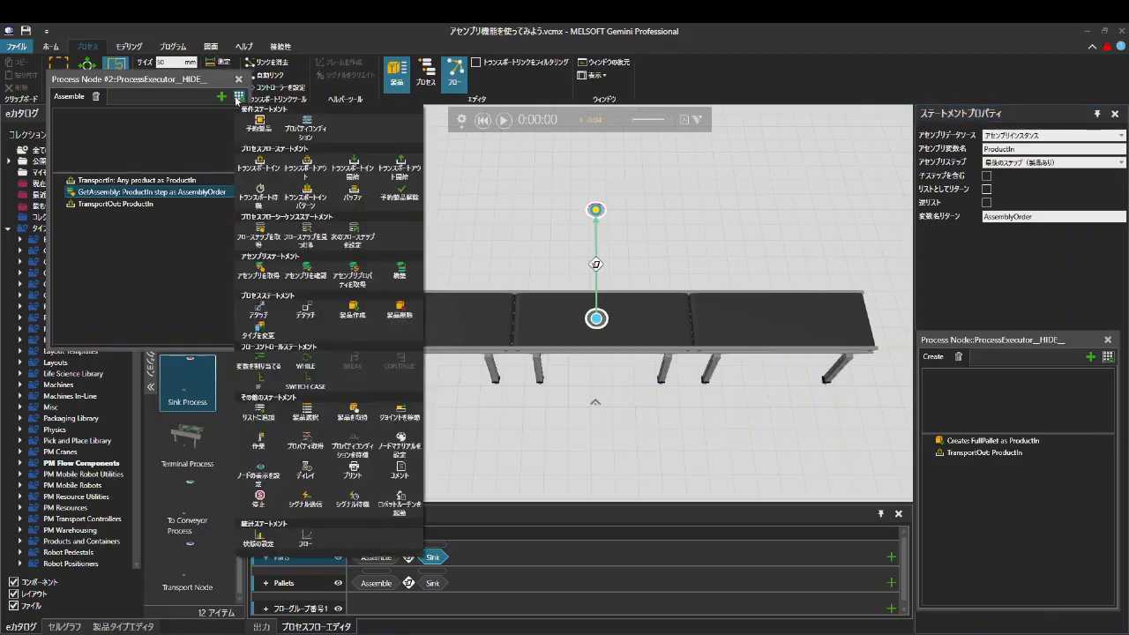
left_click(305, 165)
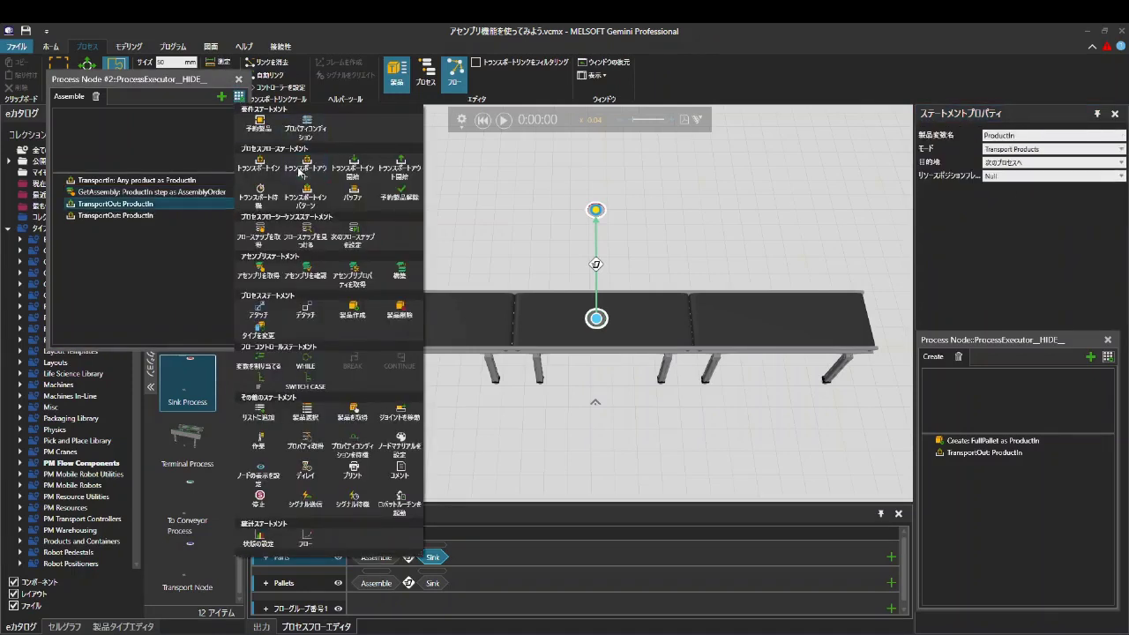
left_click(183, 262)
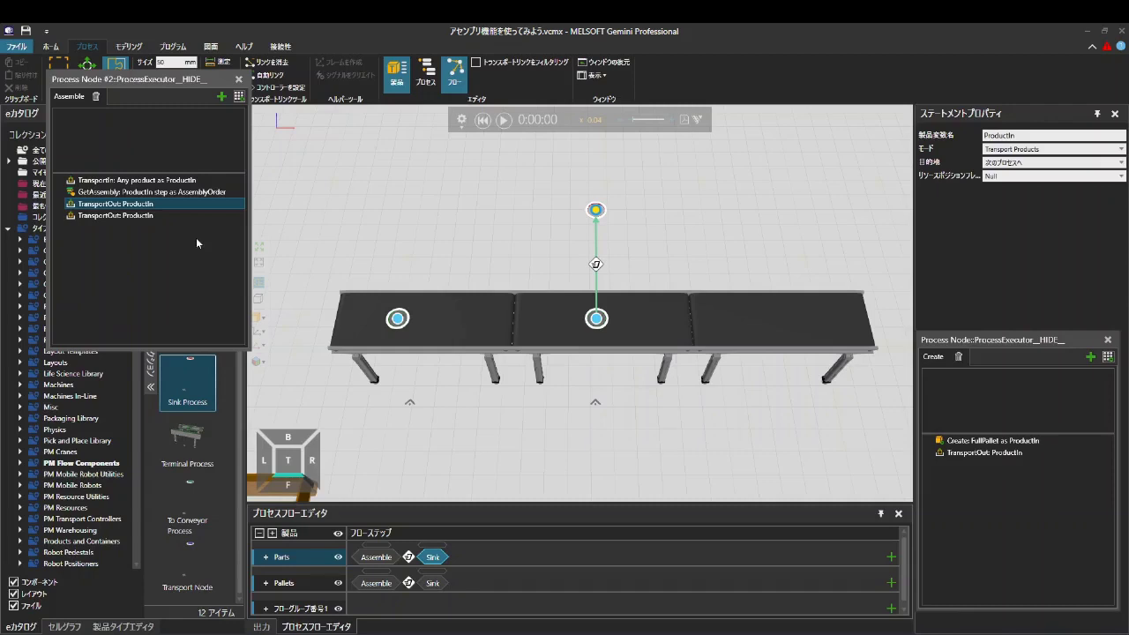
left_click(1003, 150)
left_click(1032, 176)
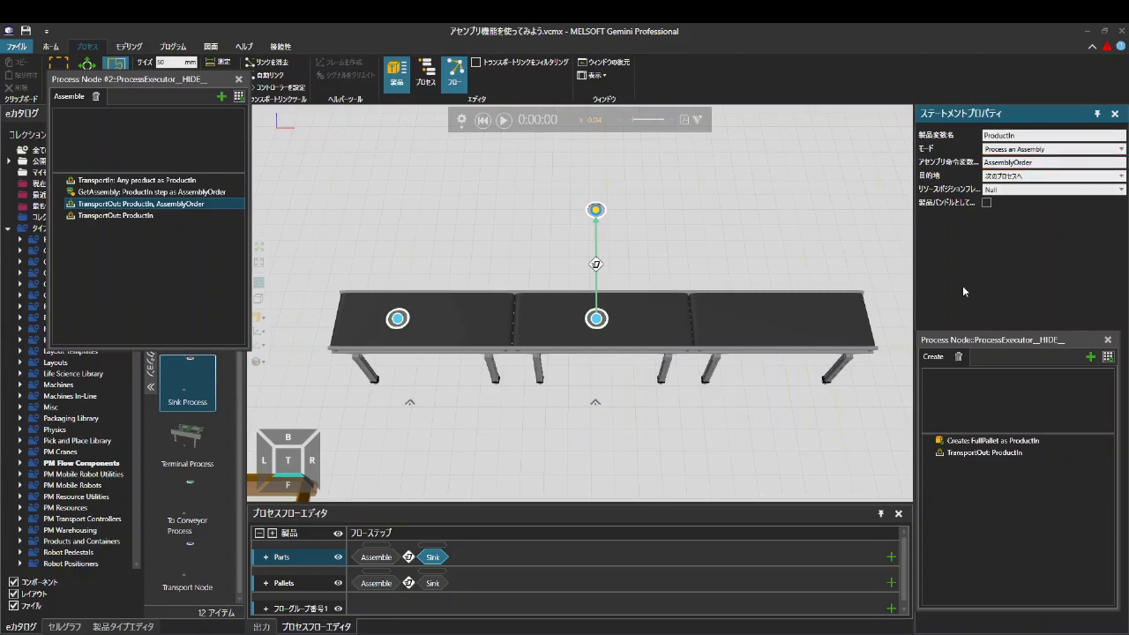
- Set the destination of the last TransportOut statement in the Assemble routine to コンポーネントコンテナへ
left_click(199, 216)
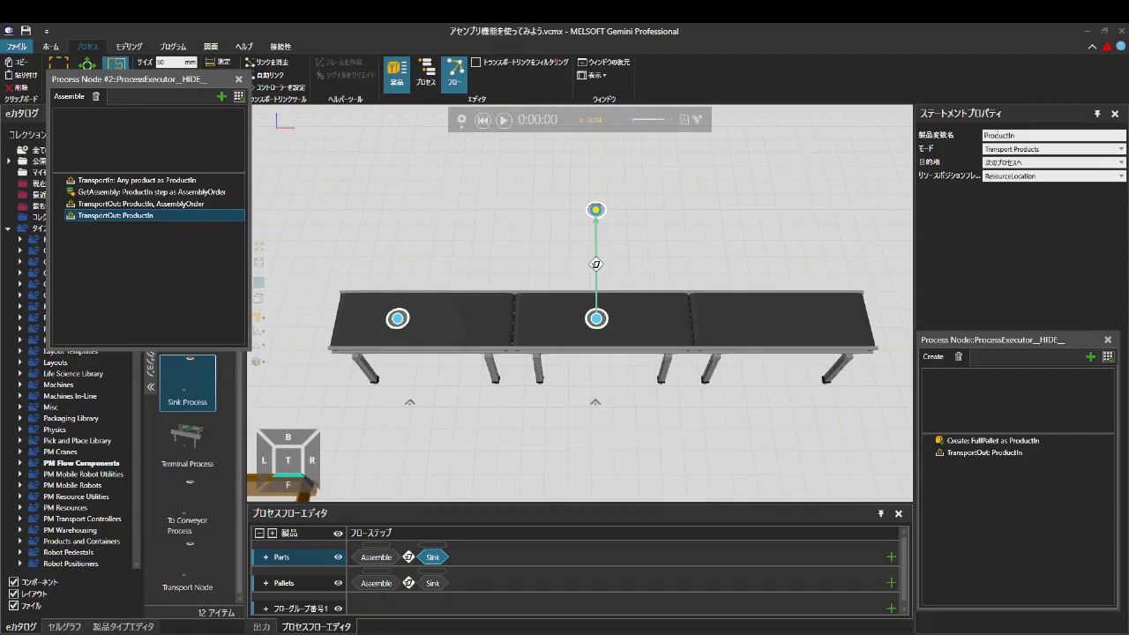
left_click(1120, 162)
left_click(1075, 188)
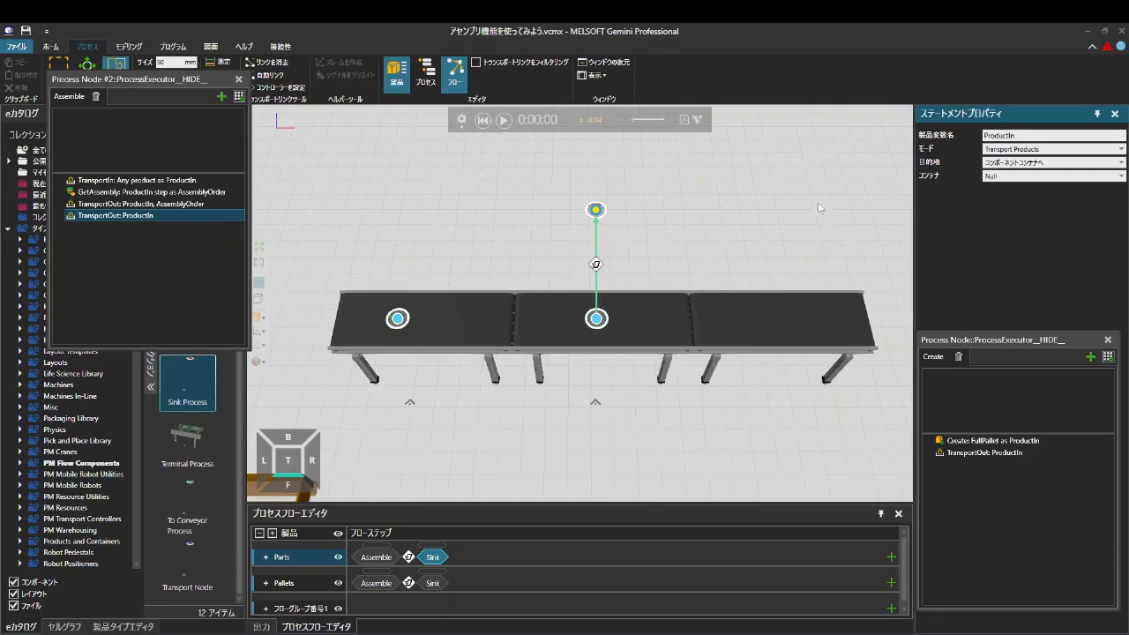
- Run the simulation to check how the pallet is disassembled, raise its speed to x 0.12, and reset it
left_click(506, 145)
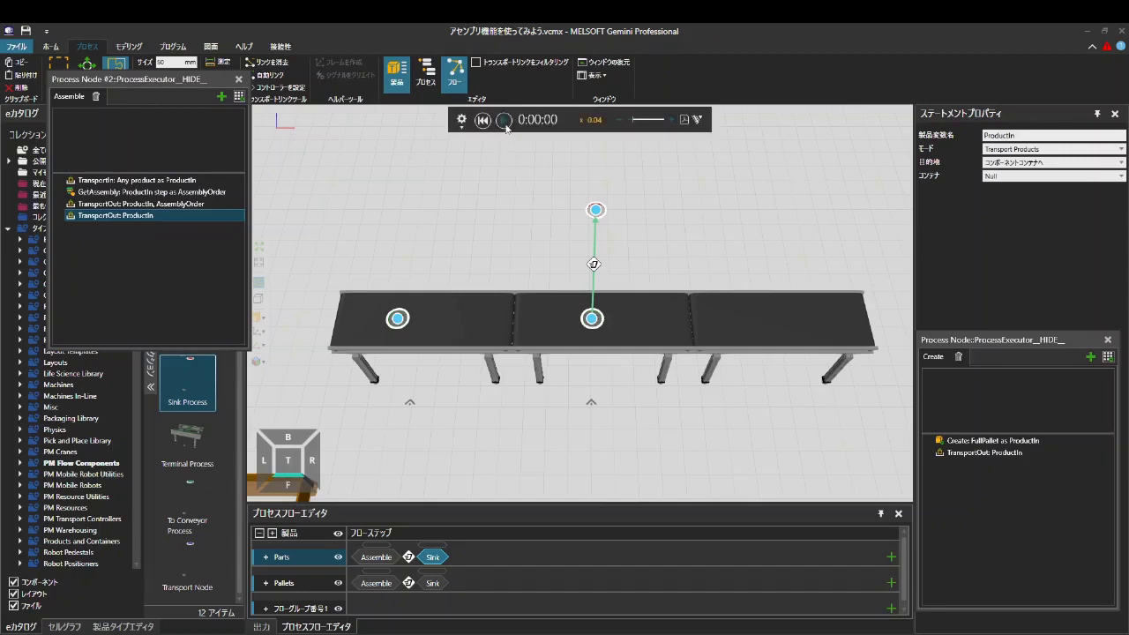
left_click(504, 121)
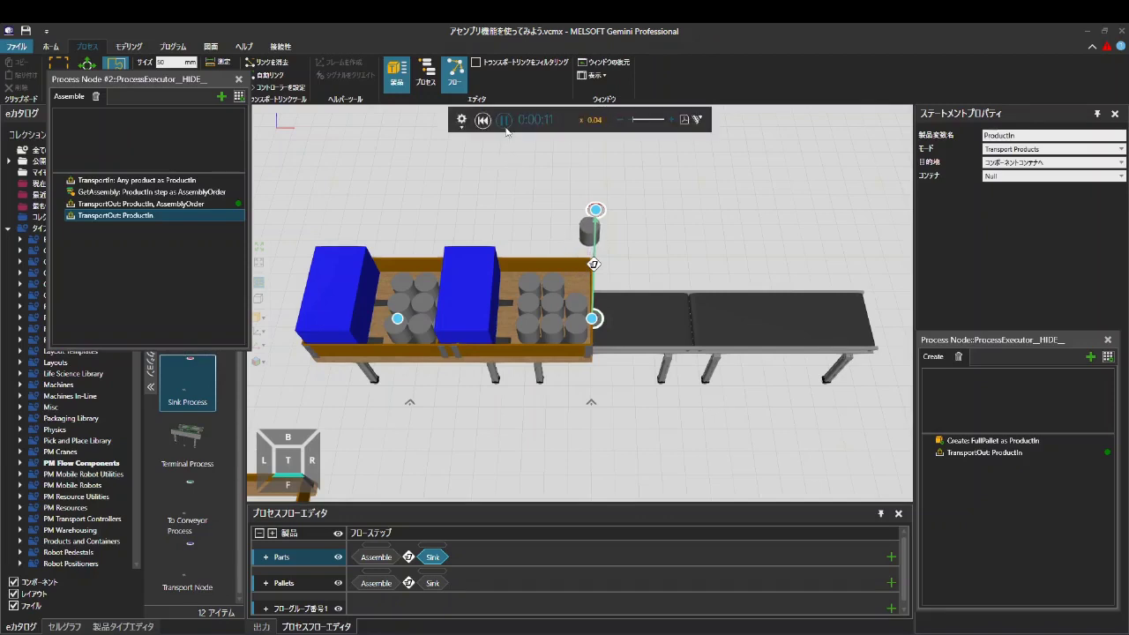
left_click(505, 127)
left_click(505, 128)
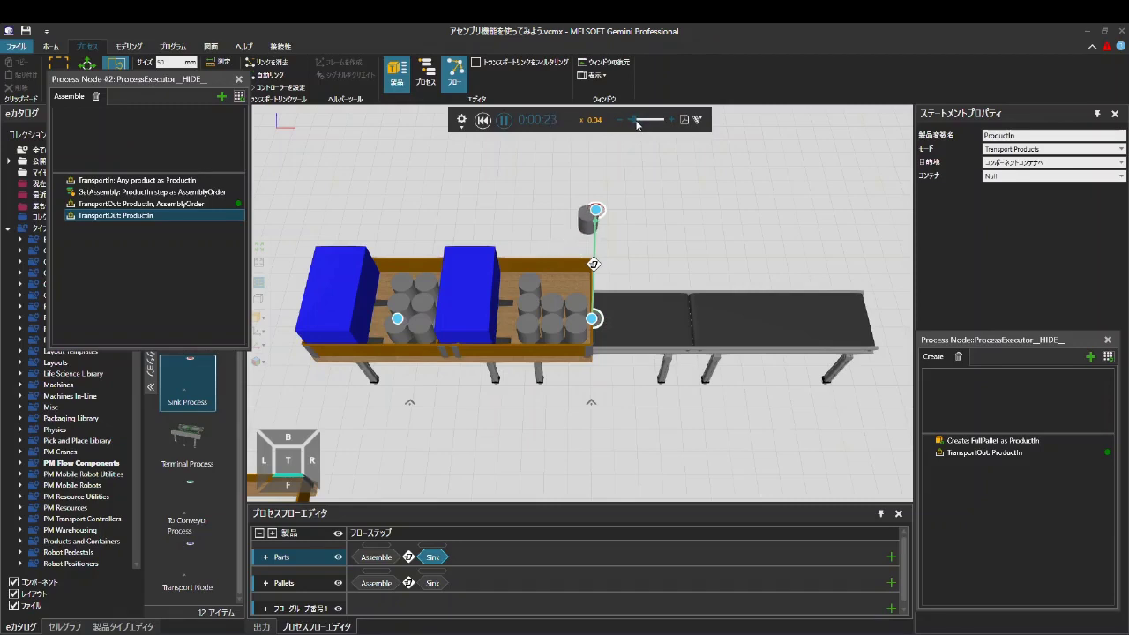
left_click_drag(634, 124, 639, 124)
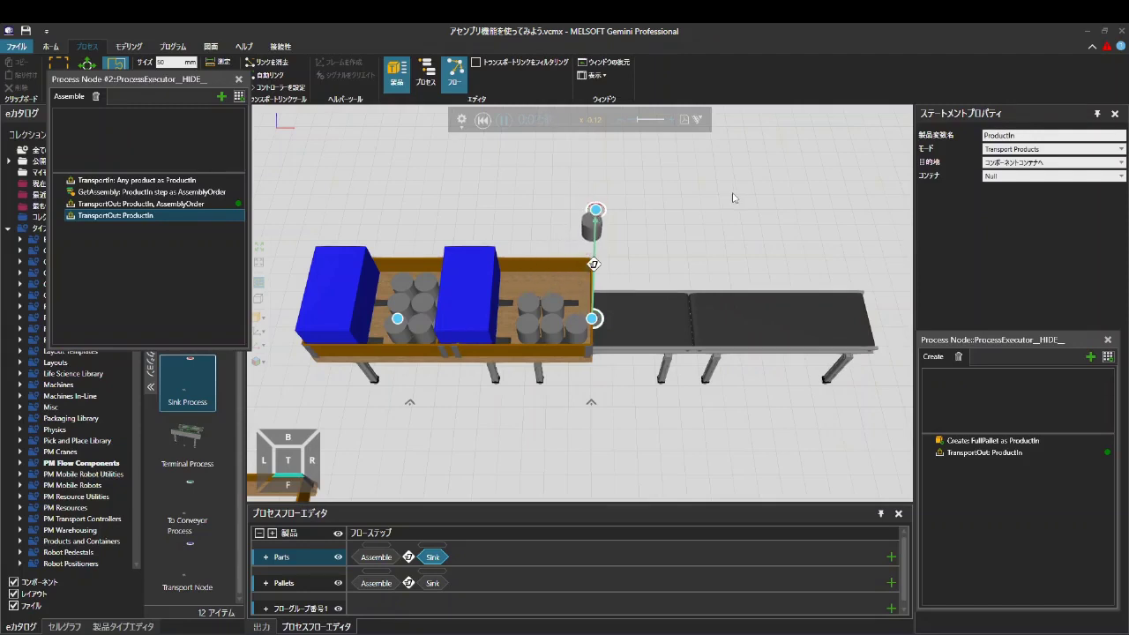
left_click(501, 120)
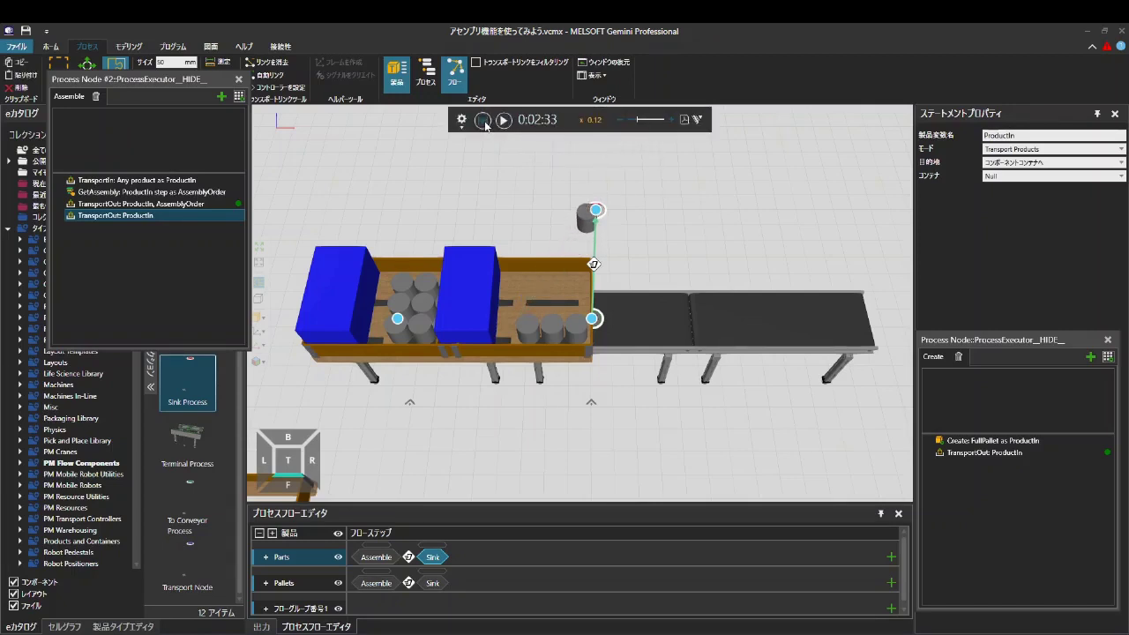
left_click(483, 120)
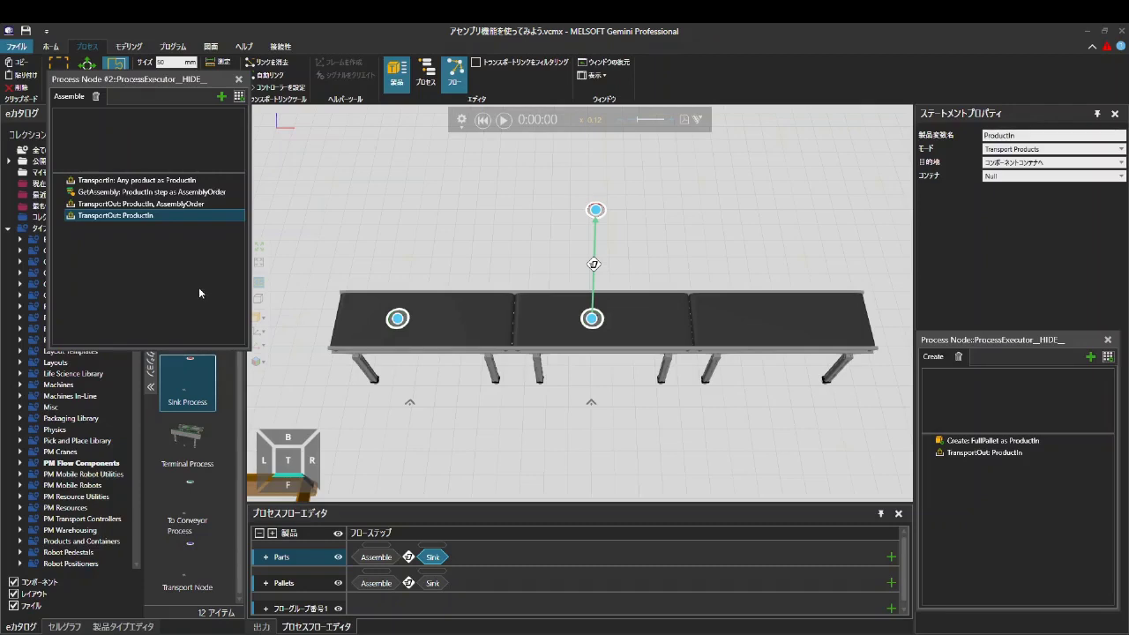
- Set the GetAssembly statement's assembly step to 最初の完全なステップ, then test it in the simulation and reset
left_click(180, 194)
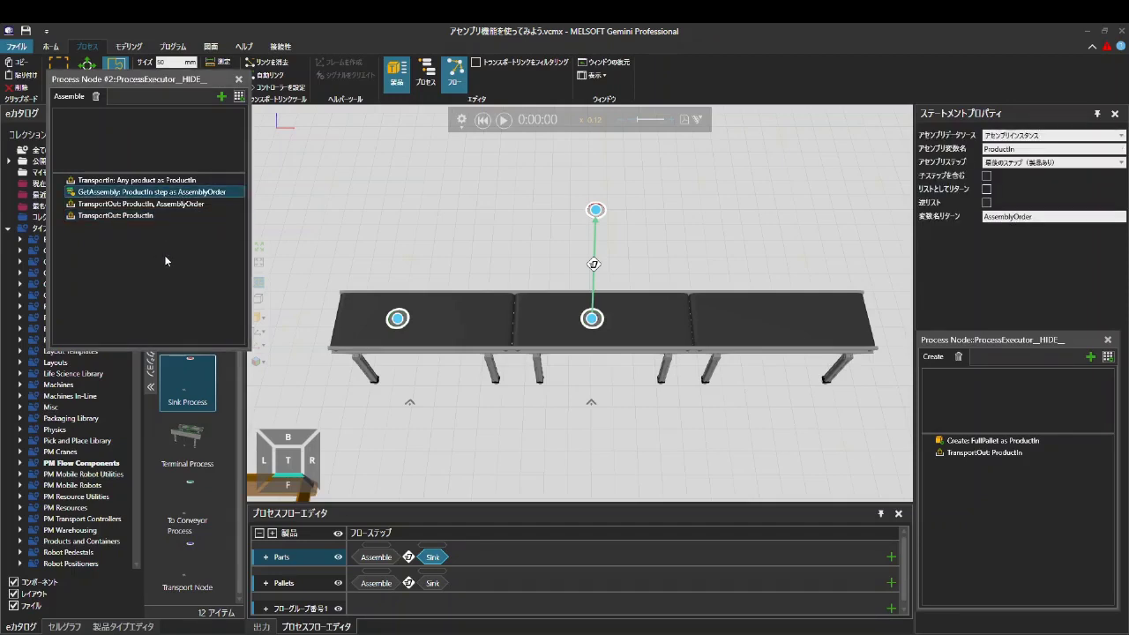
left_click(1033, 164)
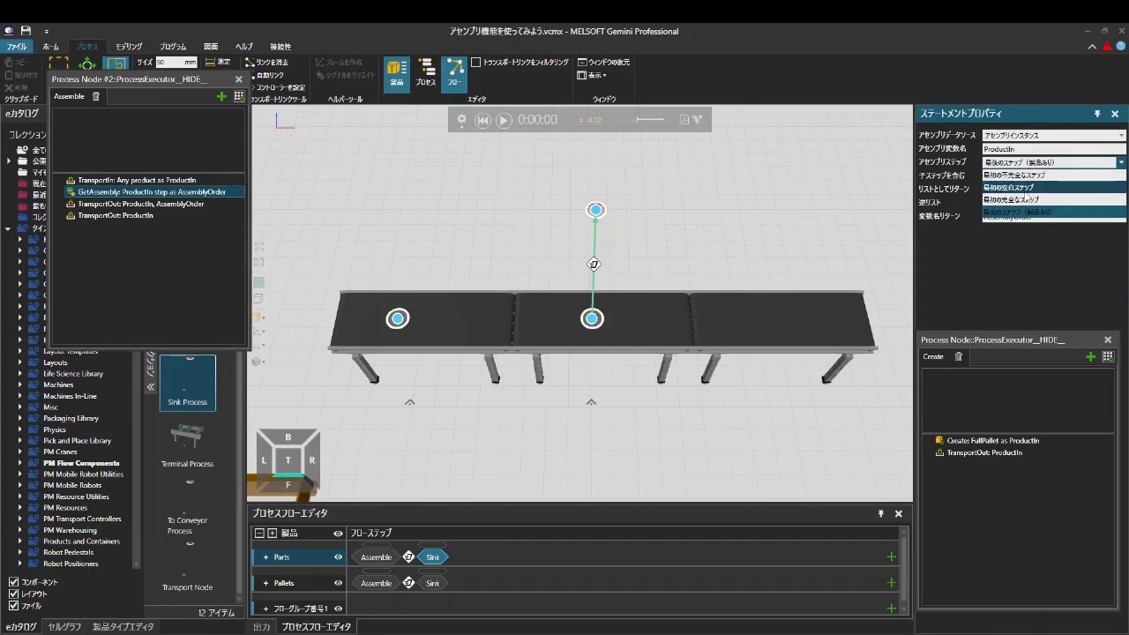
left_click(1022, 199)
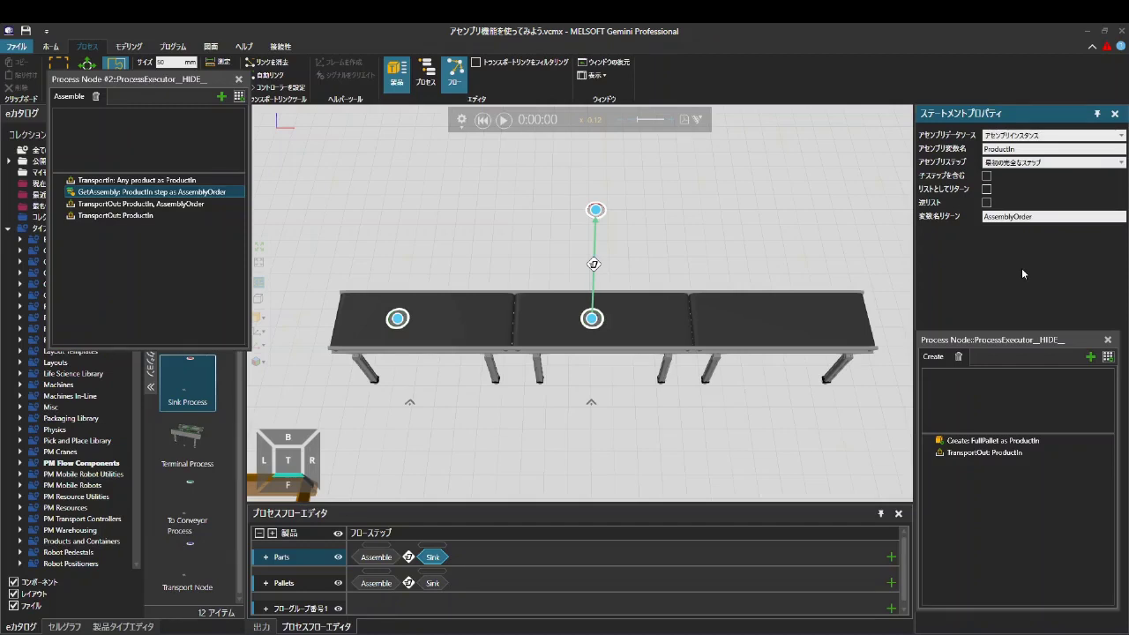
left_click(503, 120)
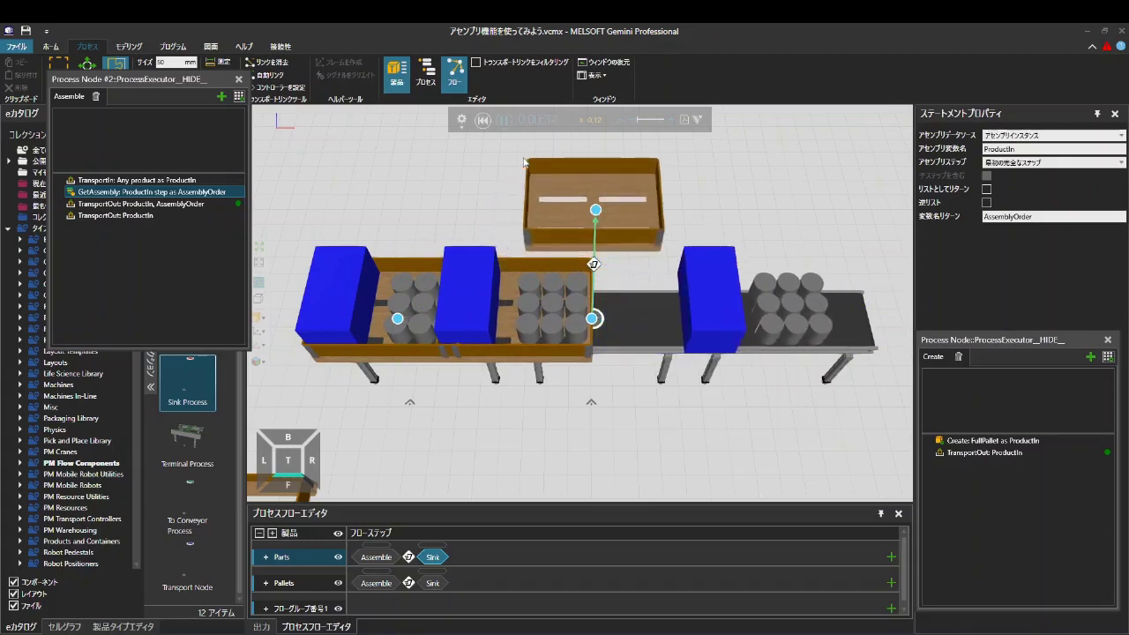
left_click(484, 120)
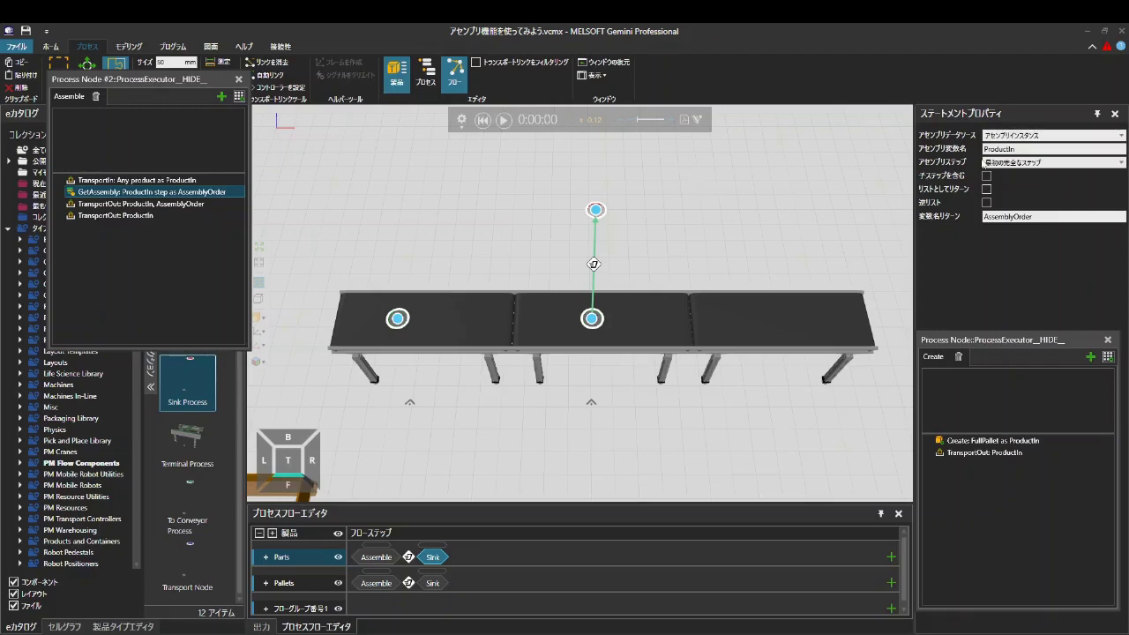
- Enable 子ステップを含む for the GetAssembly statement, then test it in a faster simulation and reset
left_click(986, 176)
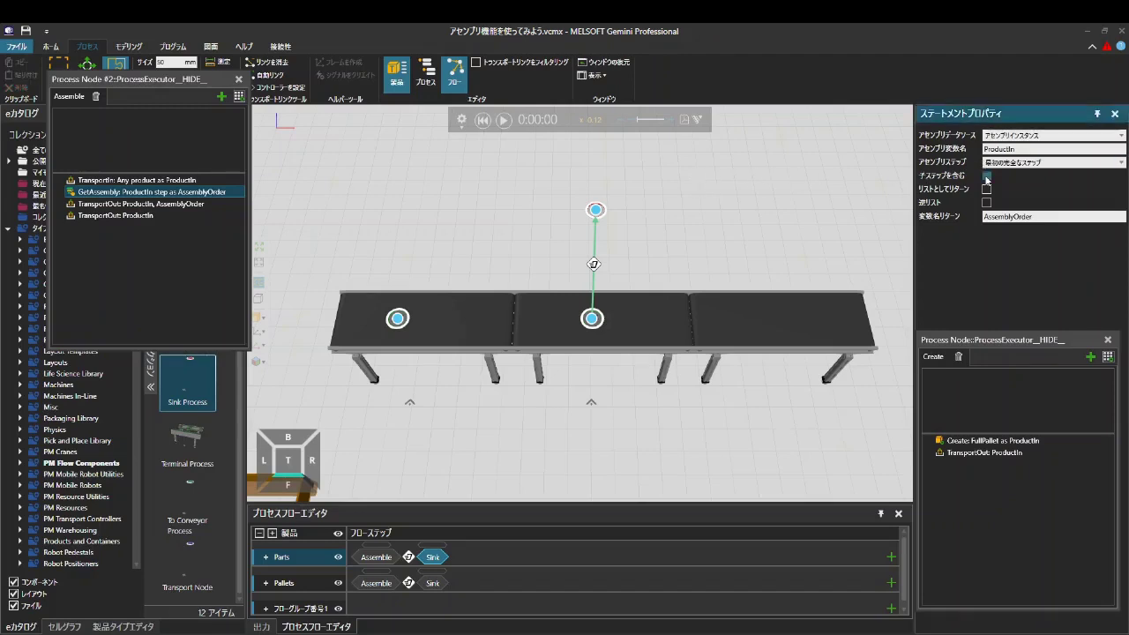
left_click(504, 120)
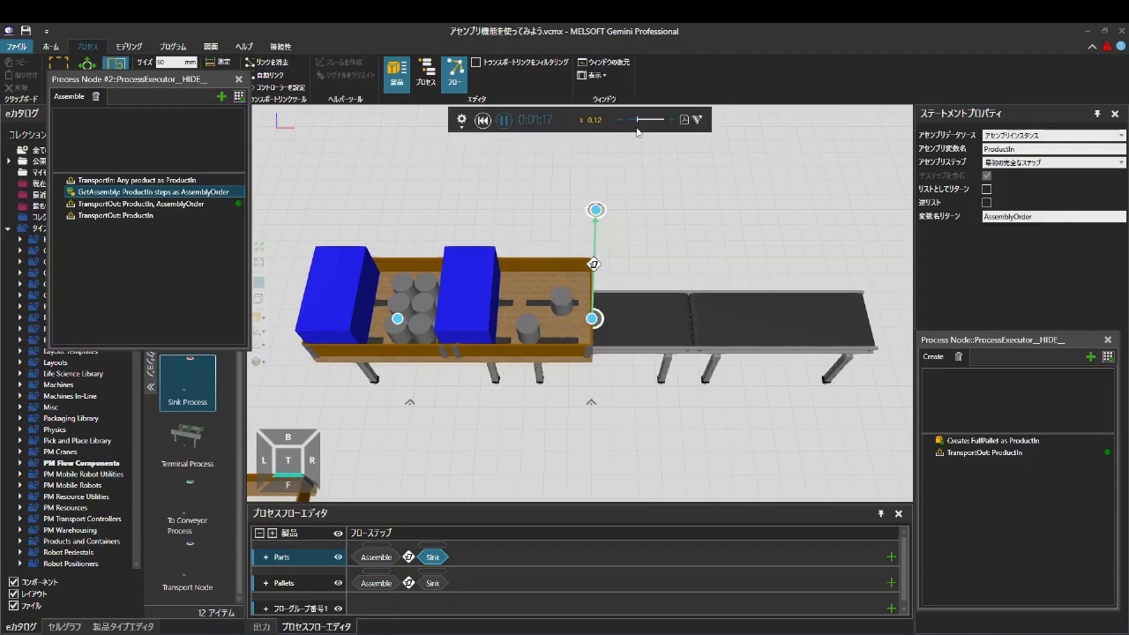
left_click(670, 121)
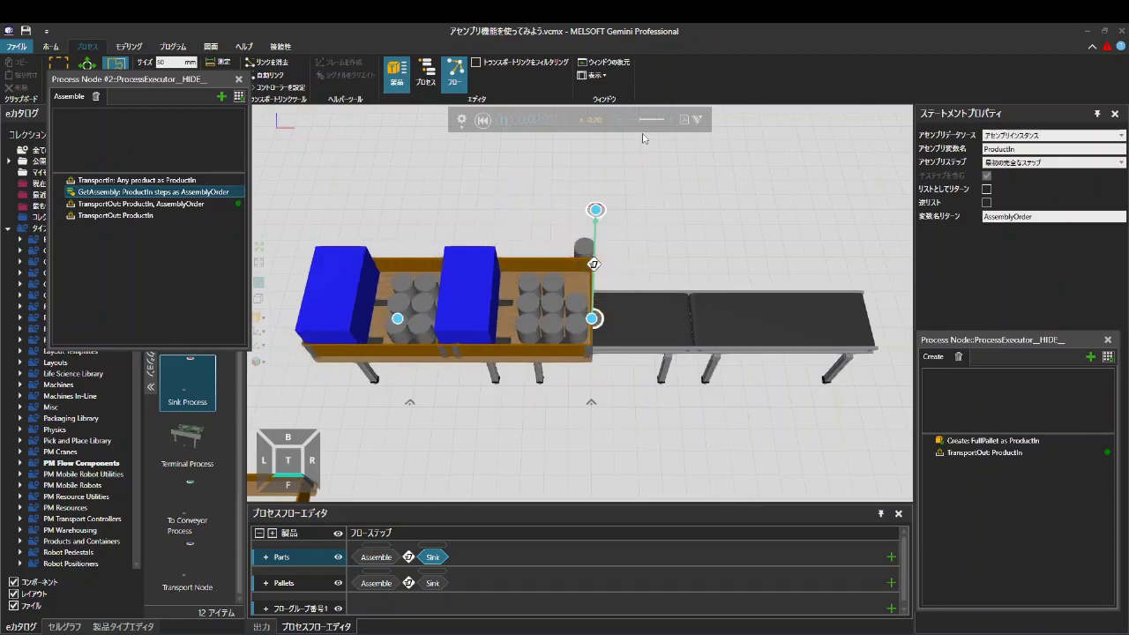
left_click(483, 121)
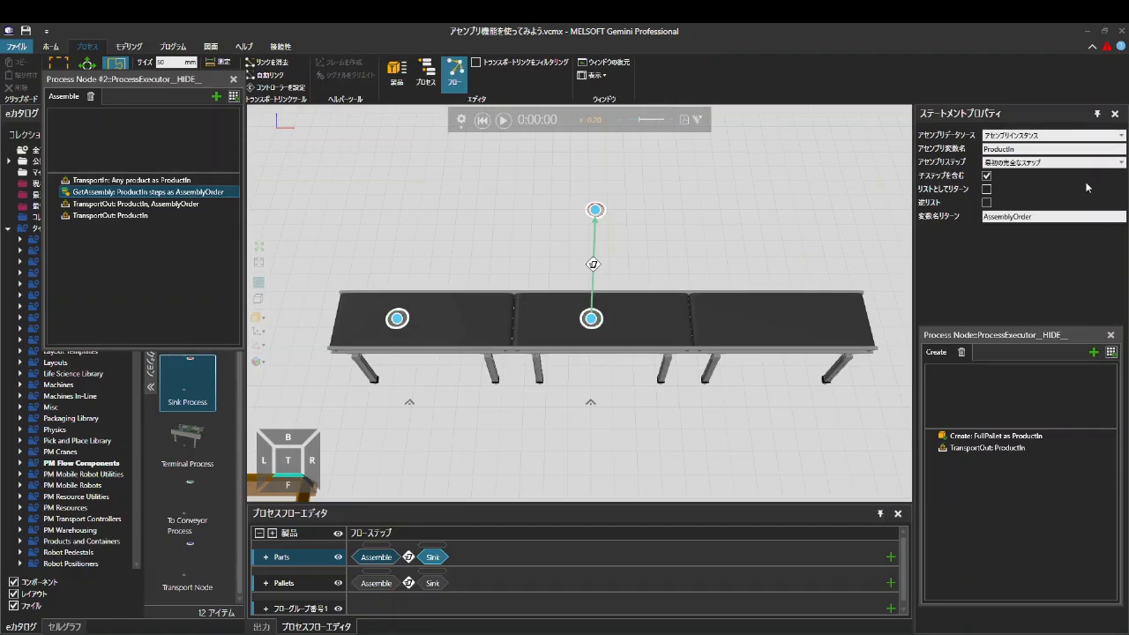
- Set the GetAssembly statement's data source to アセンブリ製品タイプ and its assembly to FullPallet
left_click(1040, 138)
left_click(1015, 160)
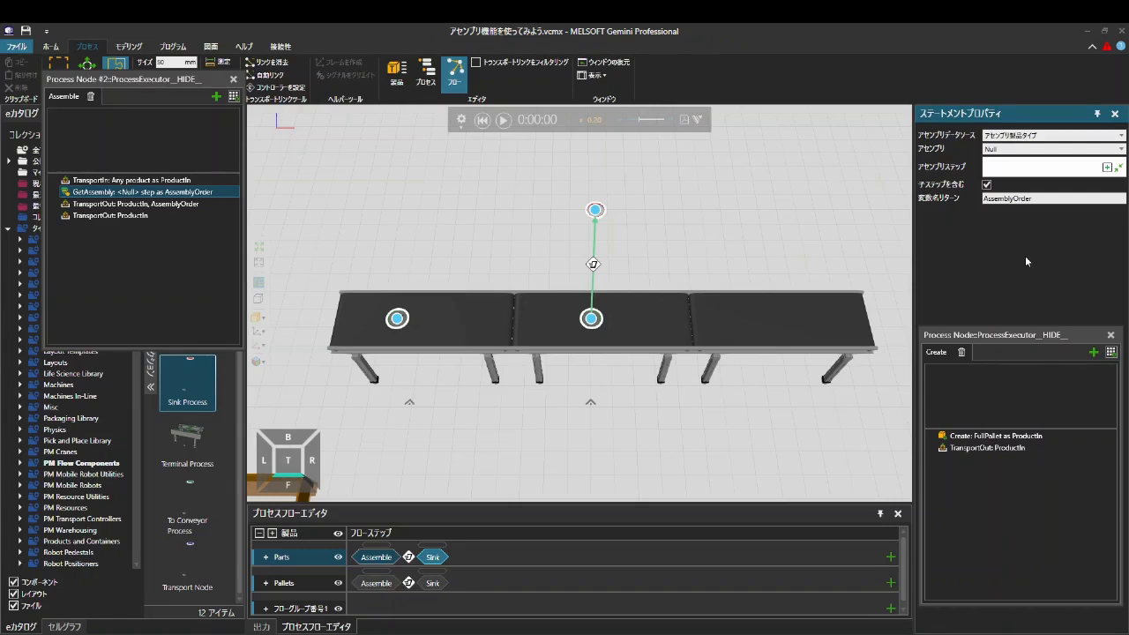
left_click(1043, 148)
left_click(1038, 174)
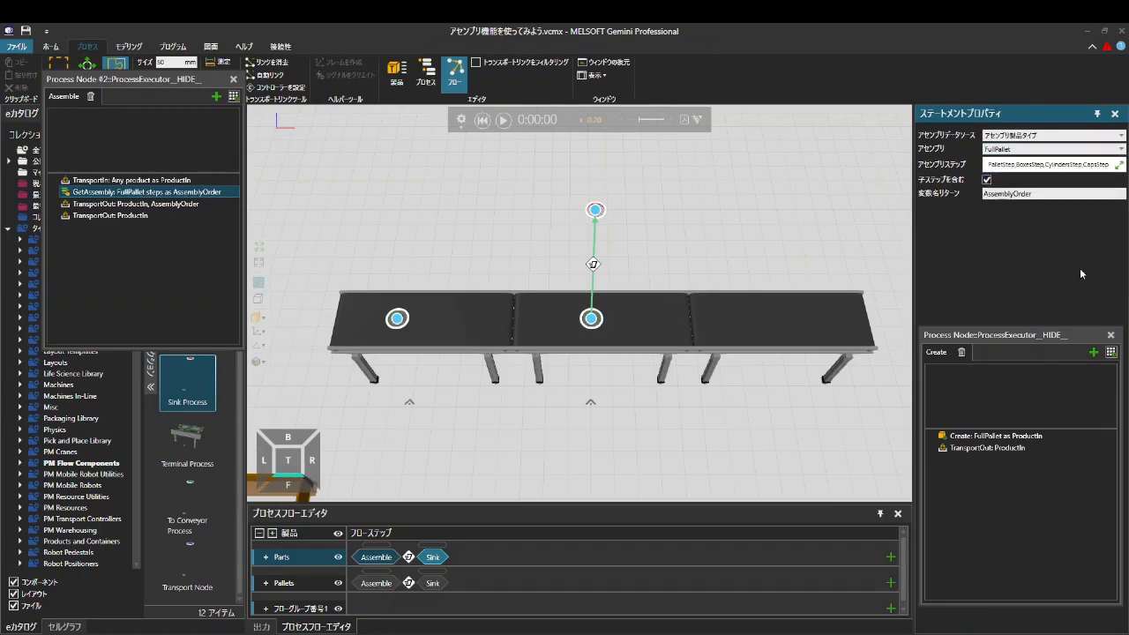
- Remove every assembly step except BoxesStep from the GetAssembly statement, then test it in the simulation and reset
left_click(1119, 164)
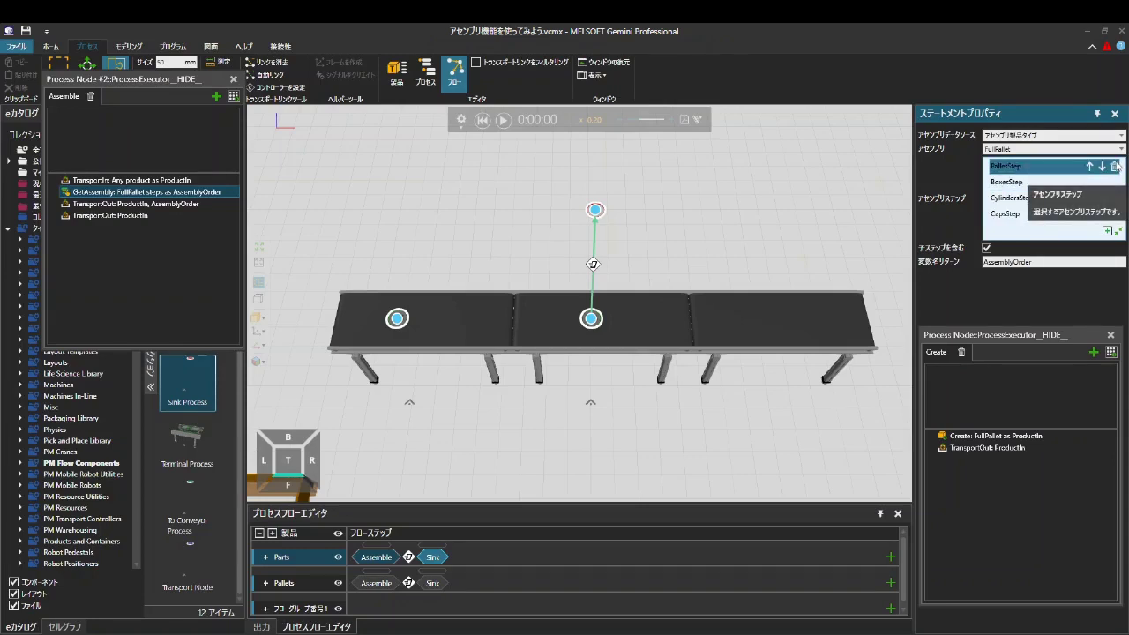
left_click(1115, 167)
left_click(1115, 182)
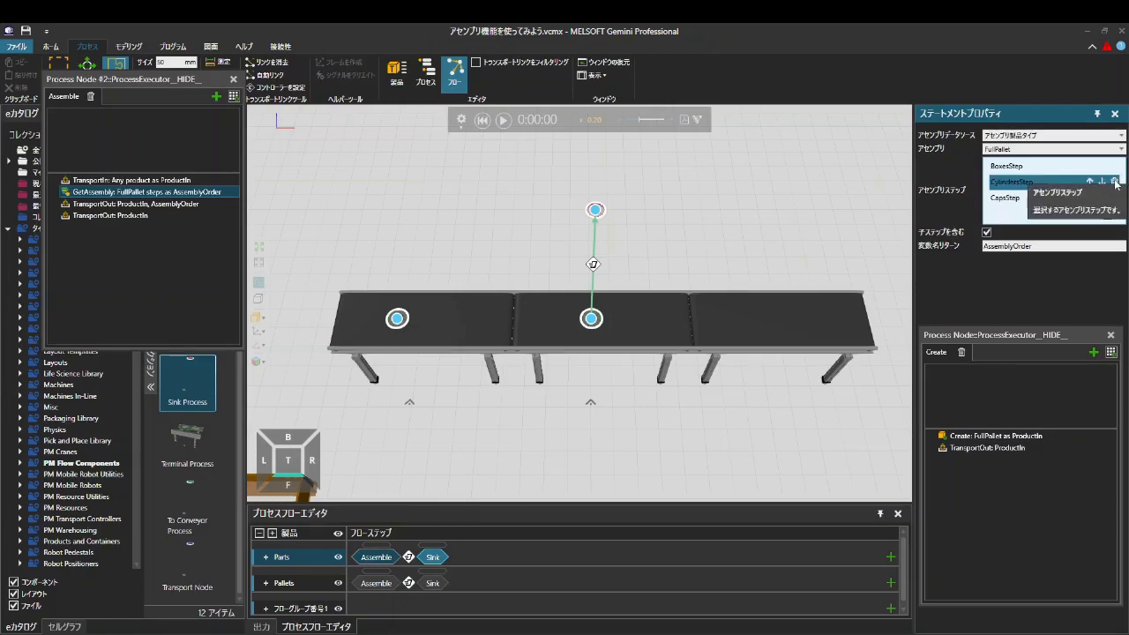
left_click(1115, 181)
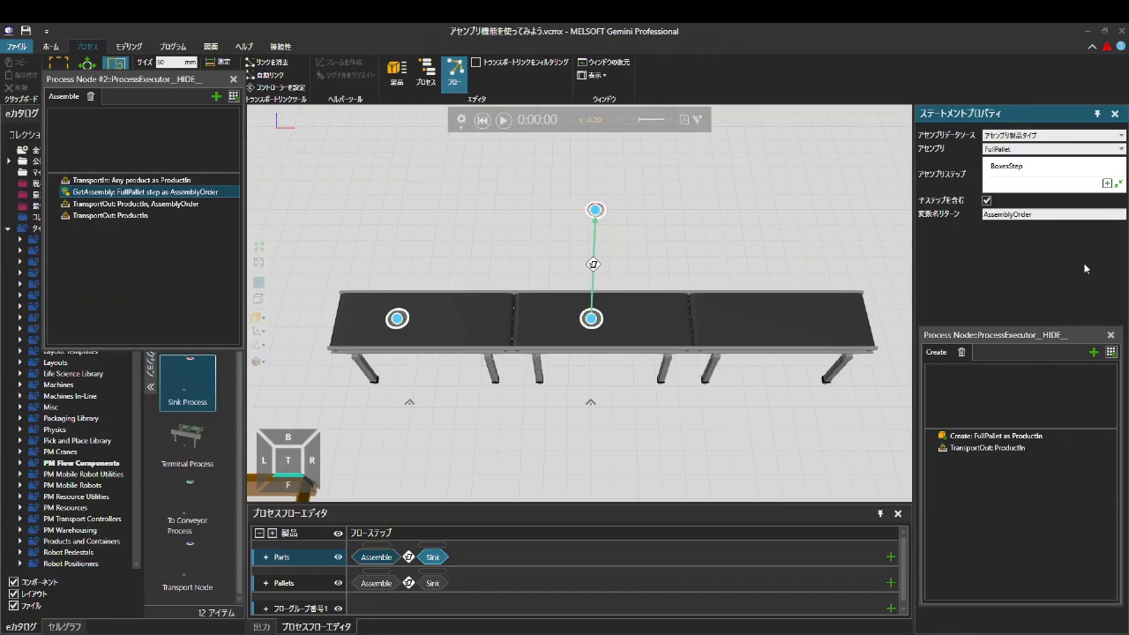
left_click(503, 120)
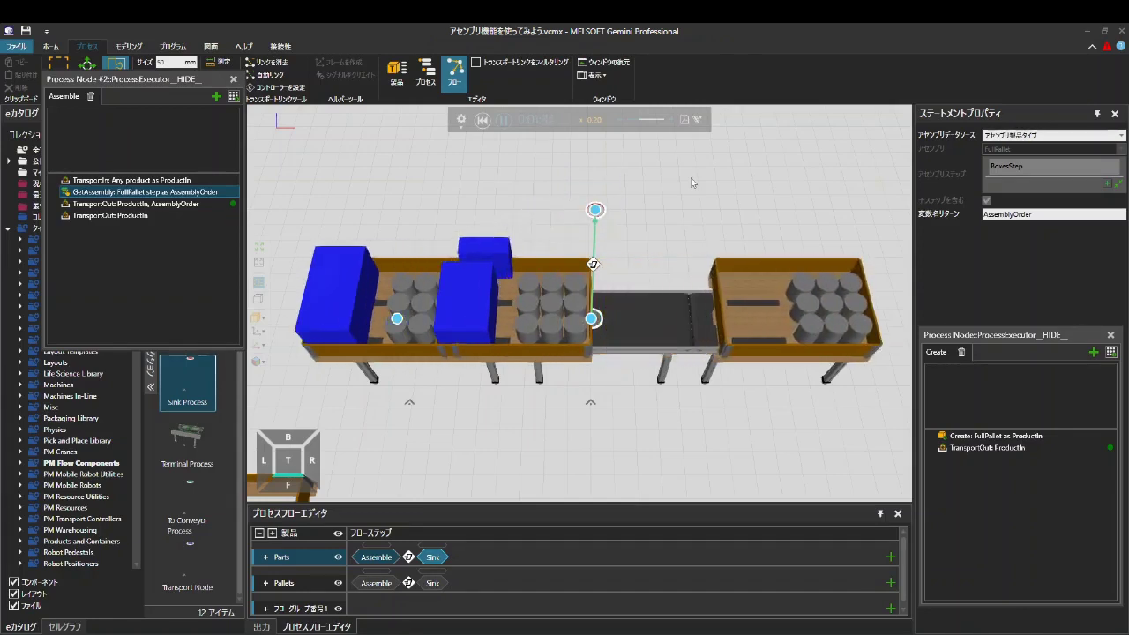
left_click(482, 121)
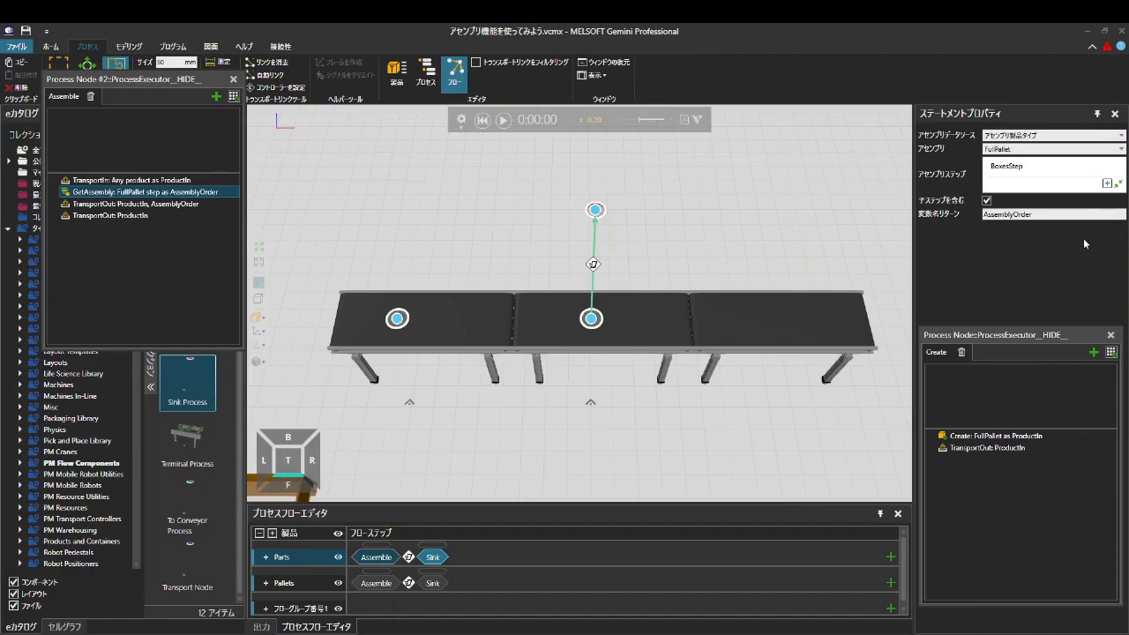
- Add PalletStep, CylindersStep and CapsStep back to the GetAssembly statement's assembly steps
left_click(1109, 184)
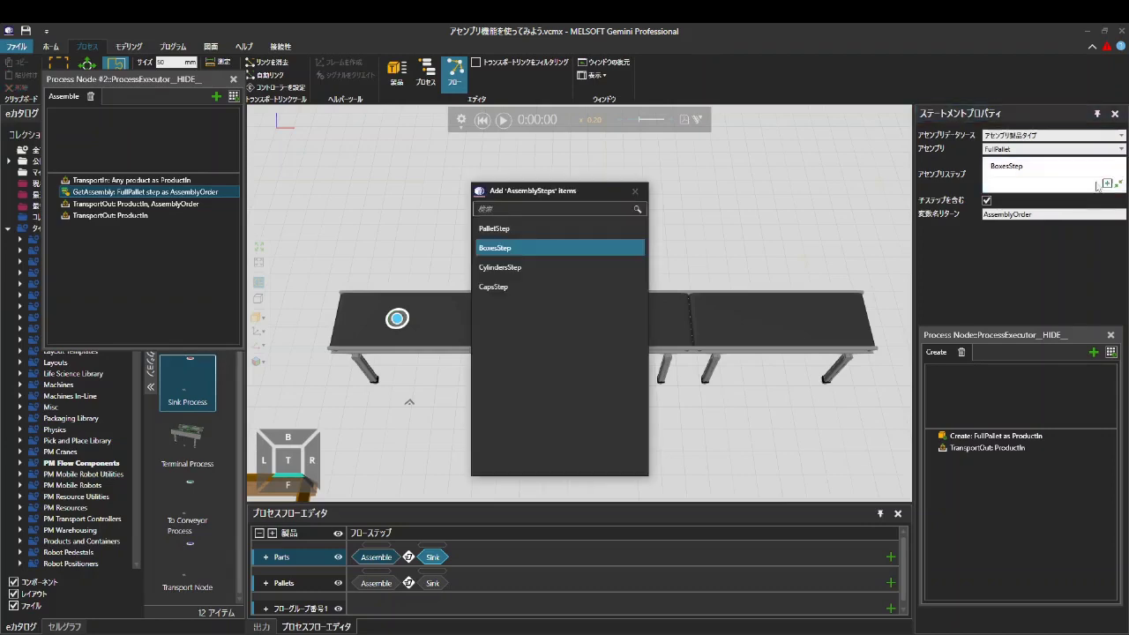
left_click(602, 230)
left_click(579, 267)
left_click(578, 287)
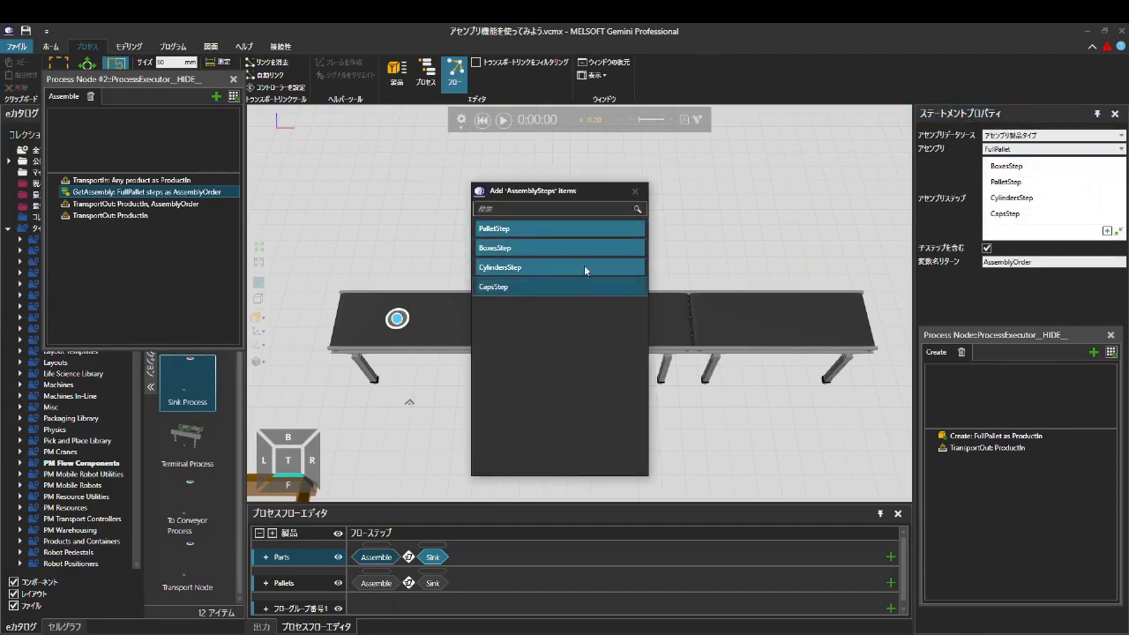
left_click(635, 192)
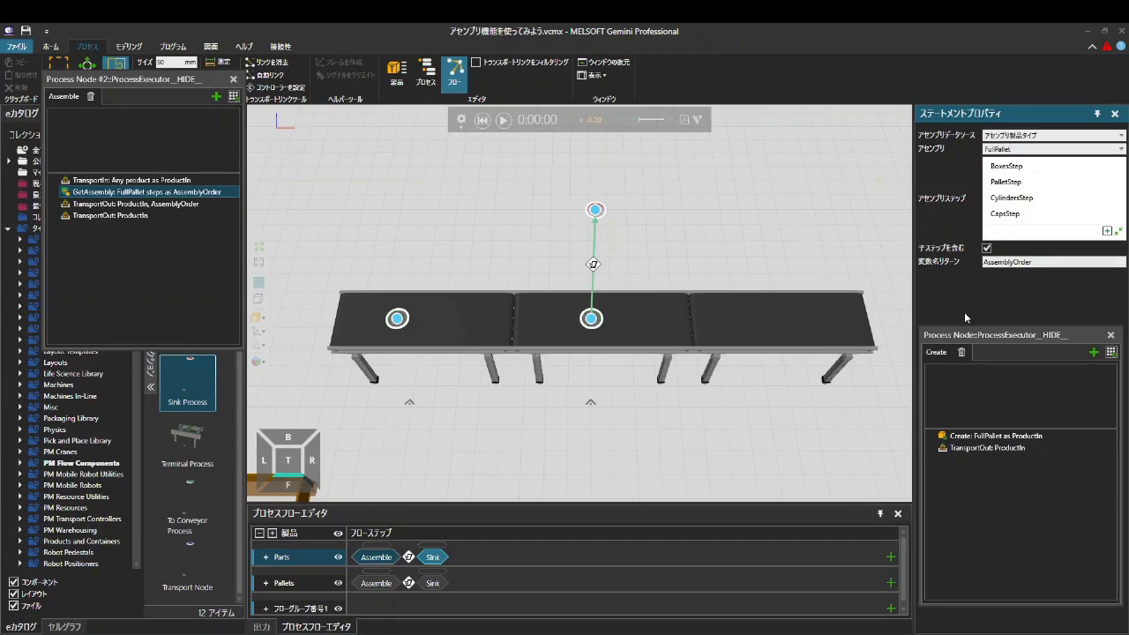
- Add a TransportIn statement after GetAssembly in Process an Assembly mode, with the assembly variable set to ProductIn
left_click(233, 95)
left_click(260, 170)
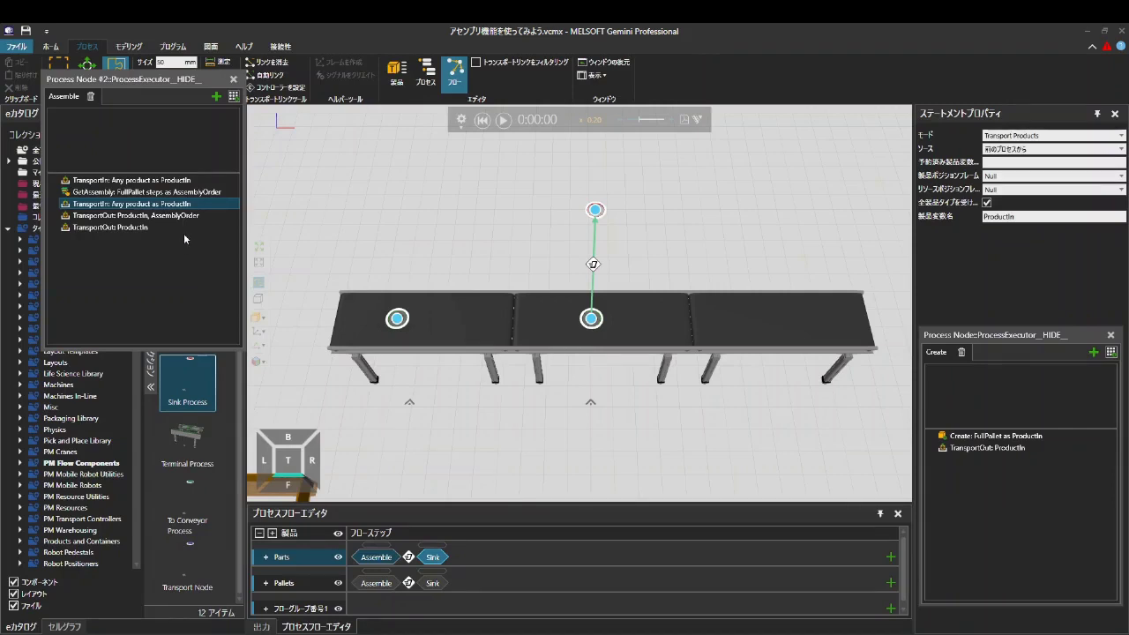
left_click(1054, 135)
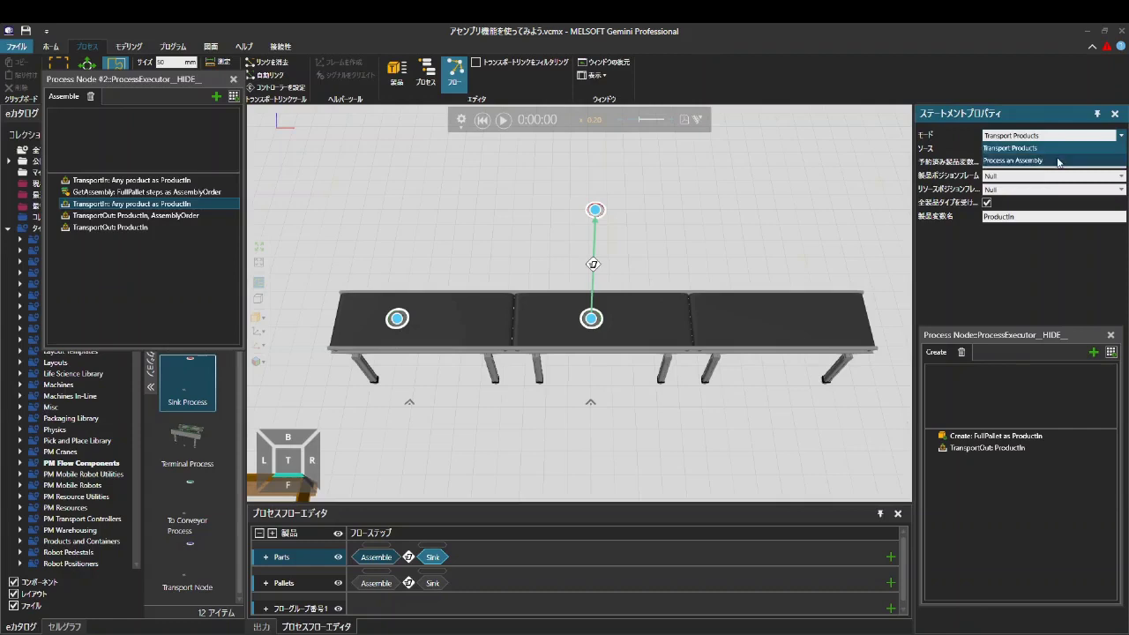
left_click(1055, 162)
type("ProductIn")
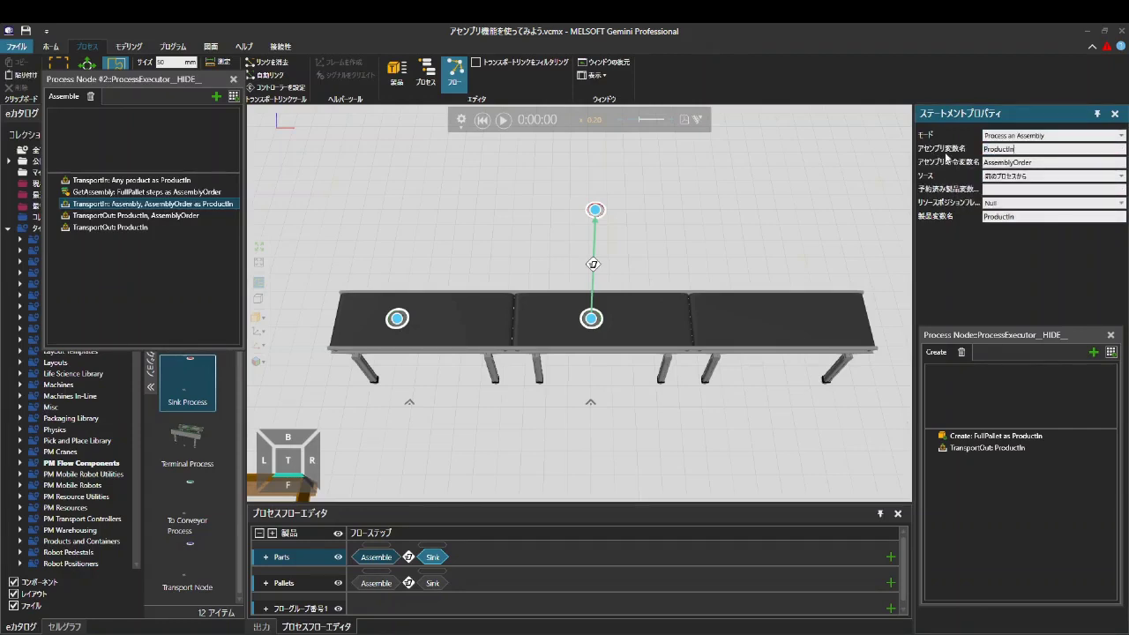
key("Return")
- Delete the TransportOut statement that uses ProductIn and AssemblyOrder from the Assemble routine
left_click(161, 216)
right_click(163, 216)
left_click(186, 268)
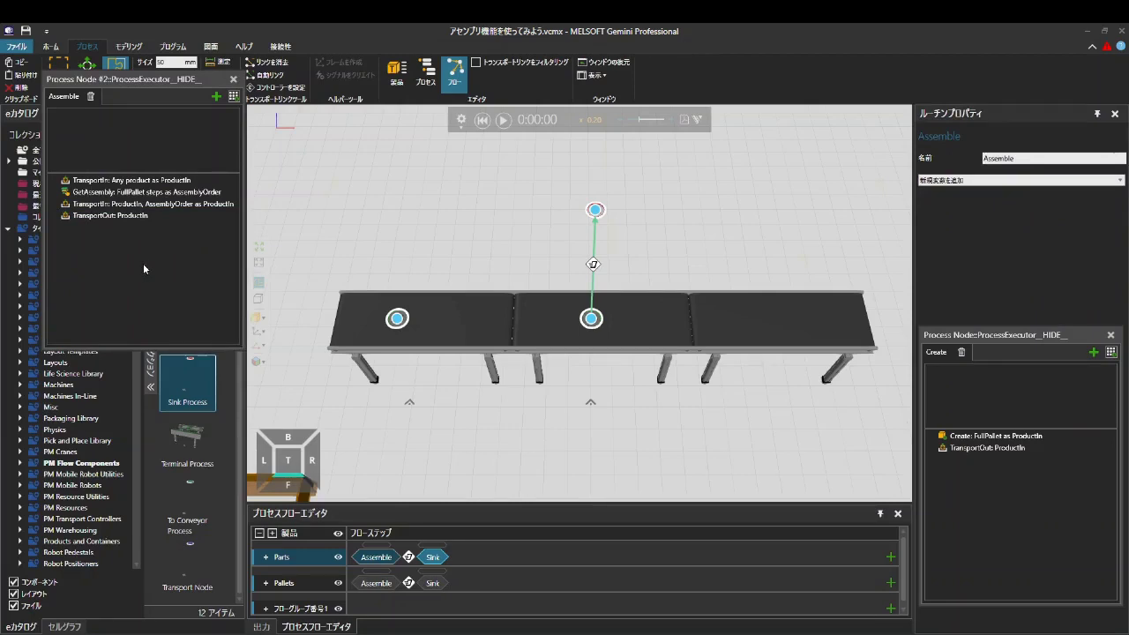
- Move the Assemble routine window off the catalog and place three Feeder Process components in a row behind the conveyors
left_click_drag(158, 82, 824, 334)
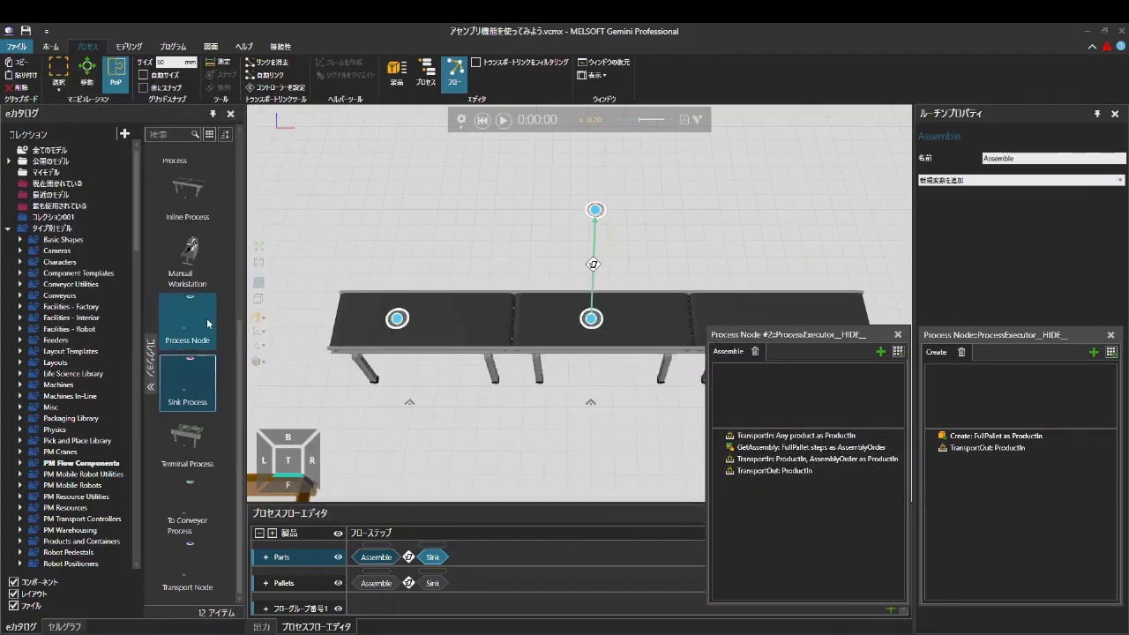
scroll(206, 322, "up", 3)
left_click_drag(188, 310, 380, 208)
left_click_drag(421, 253, 521, 198)
left_click(465, 218)
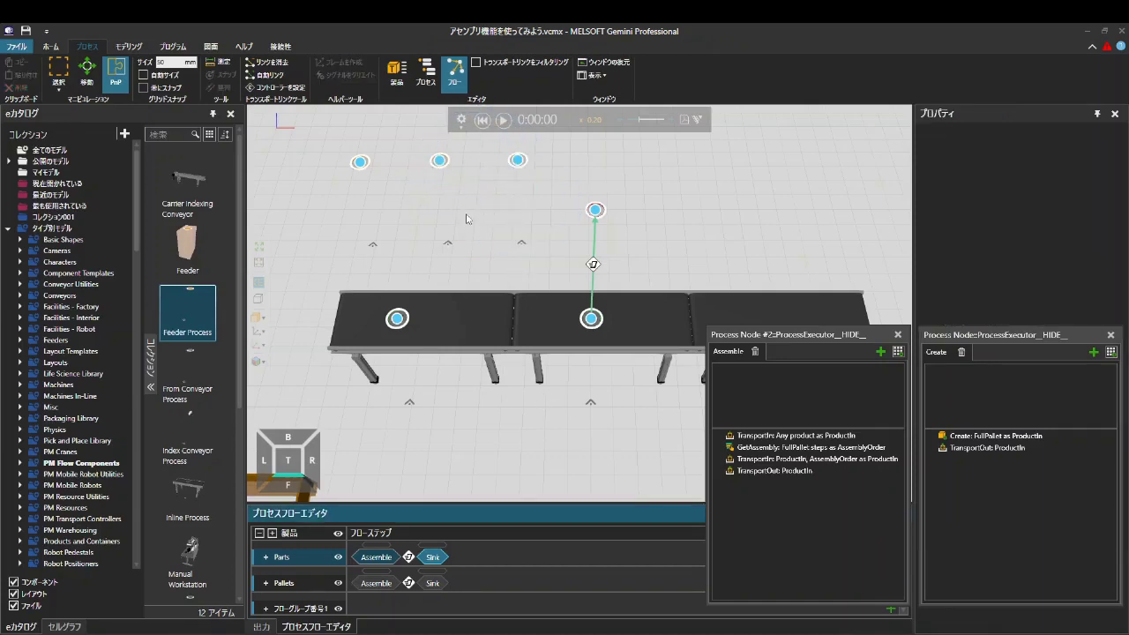
- Set the product parts of the three feeders to Box, Cylinder and Cap, in order along the row
left_click(373, 243)
left_click(1030, 206)
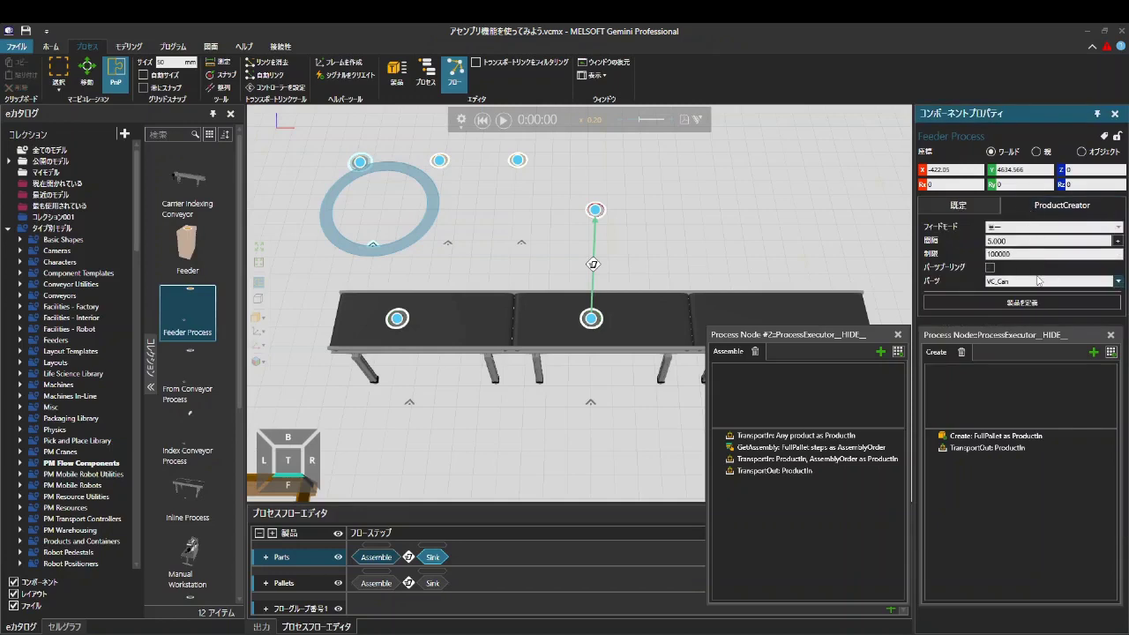
left_click(1037, 282)
left_click(995, 294)
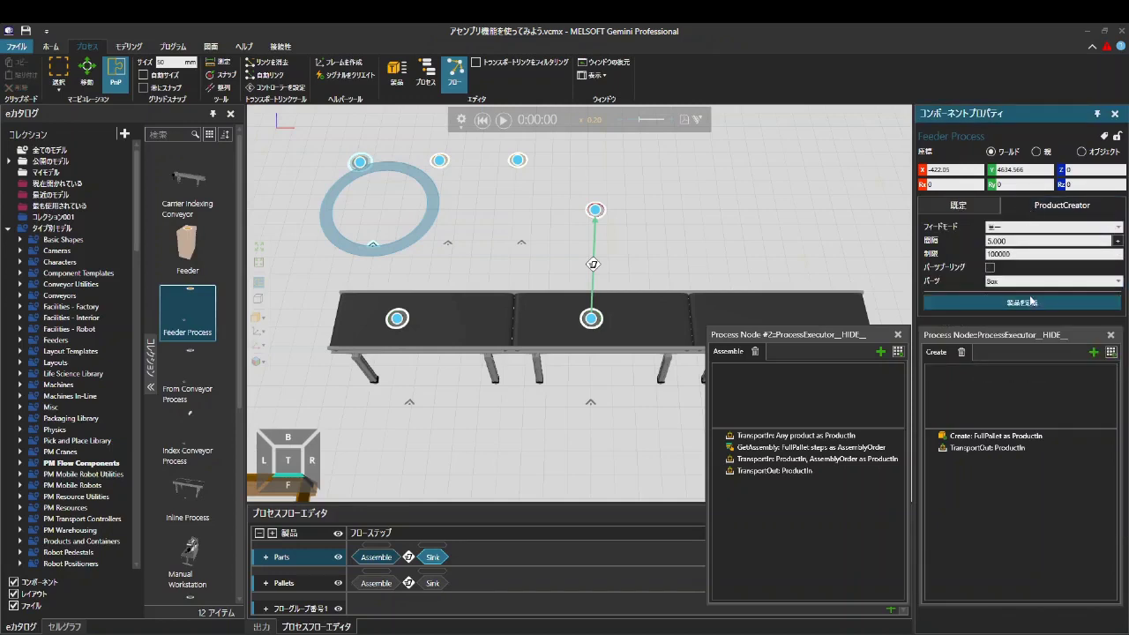
left_click(448, 243)
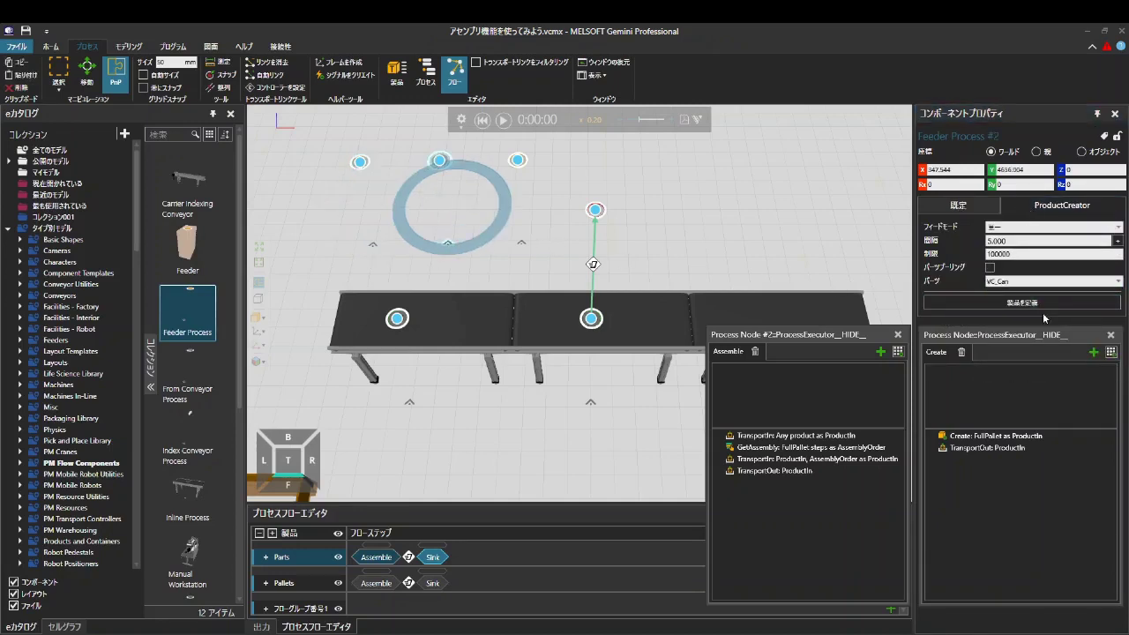
left_click(1037, 282)
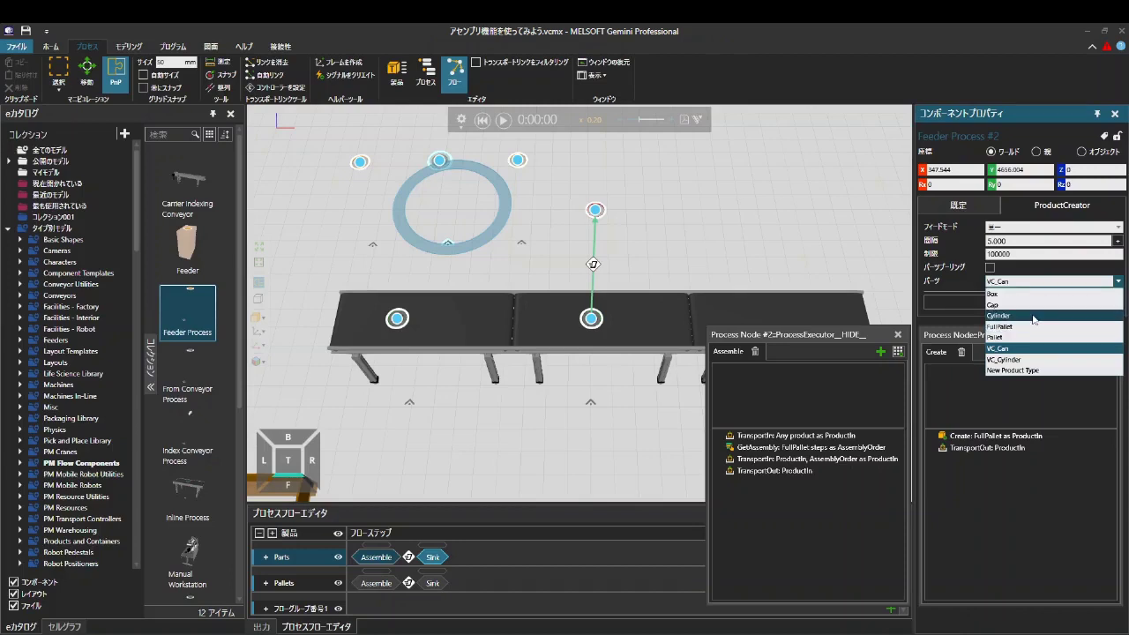
left_click(1032, 315)
left_click(523, 244)
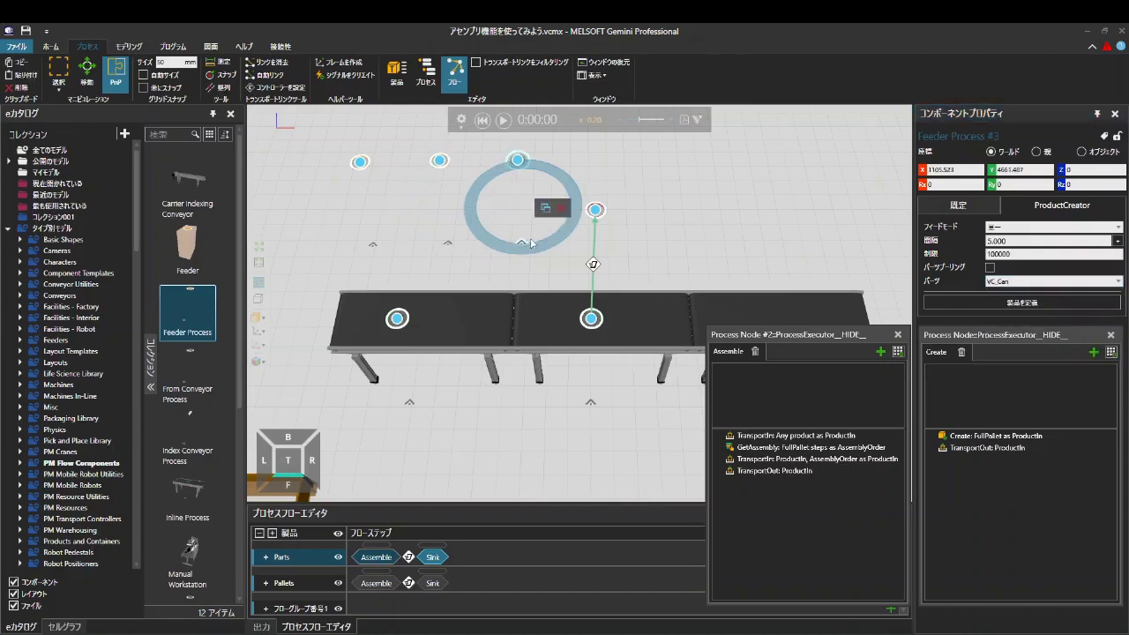
left_click(1041, 283)
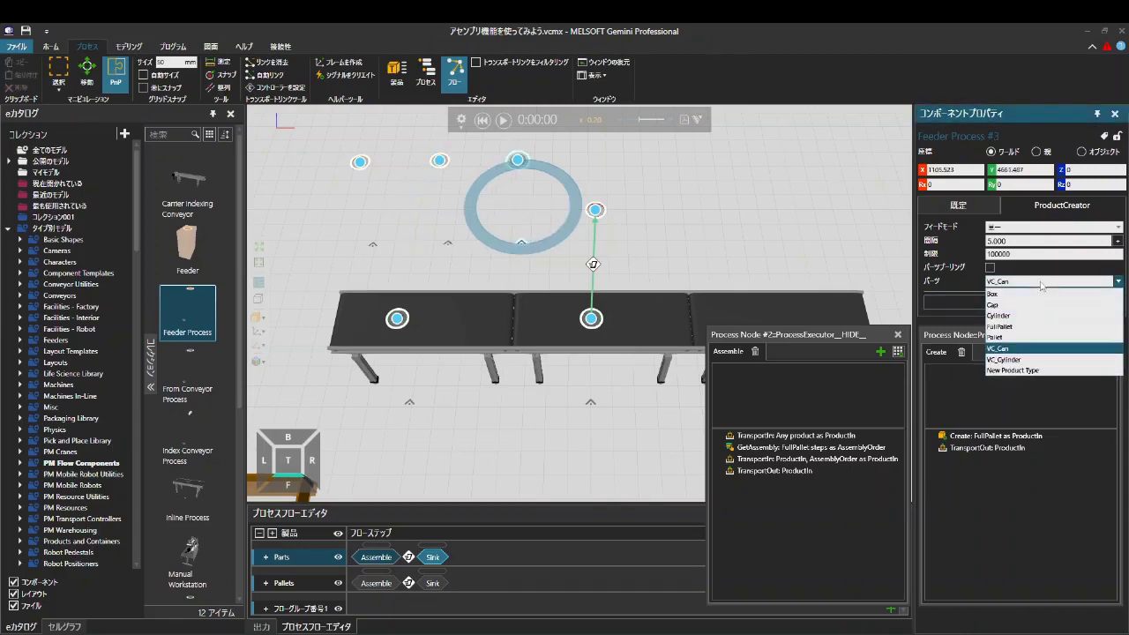
left_click(1015, 305)
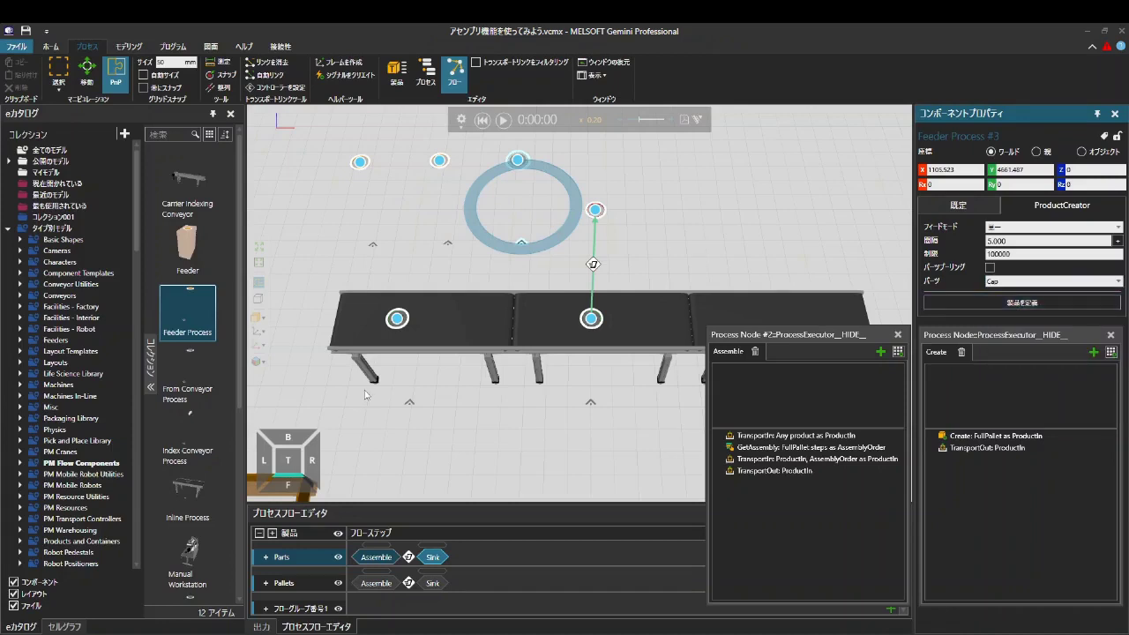
- Add a Feeder process before Assemble in the Parts flow and link the three feeders to the Assemble node
right_click(374, 557)
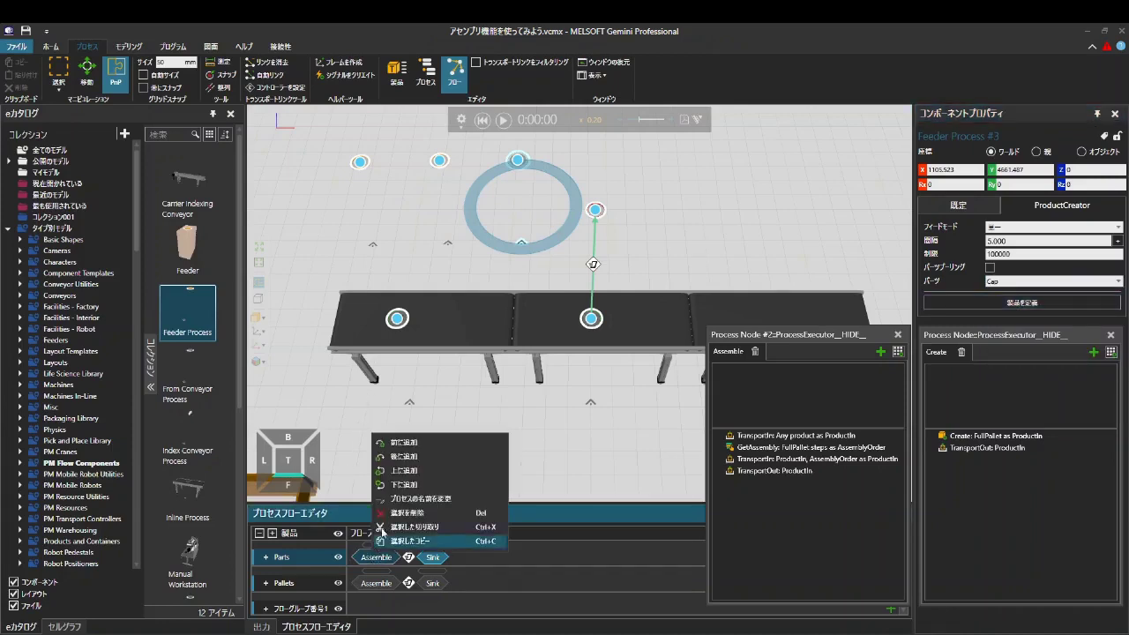
left_click(401, 449)
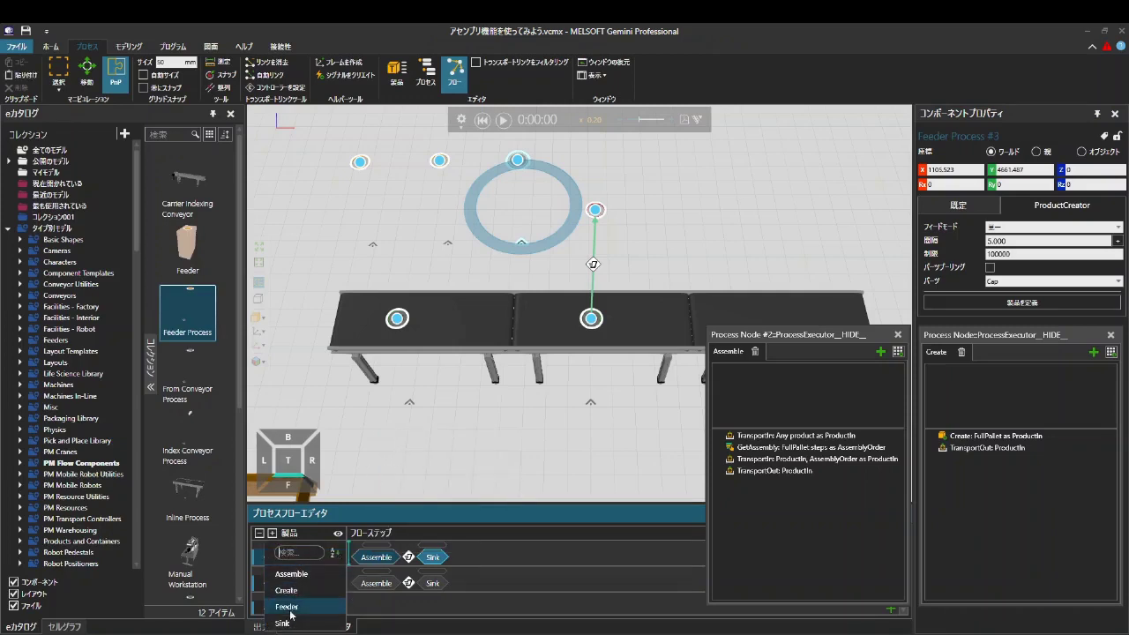
left_click(287, 607)
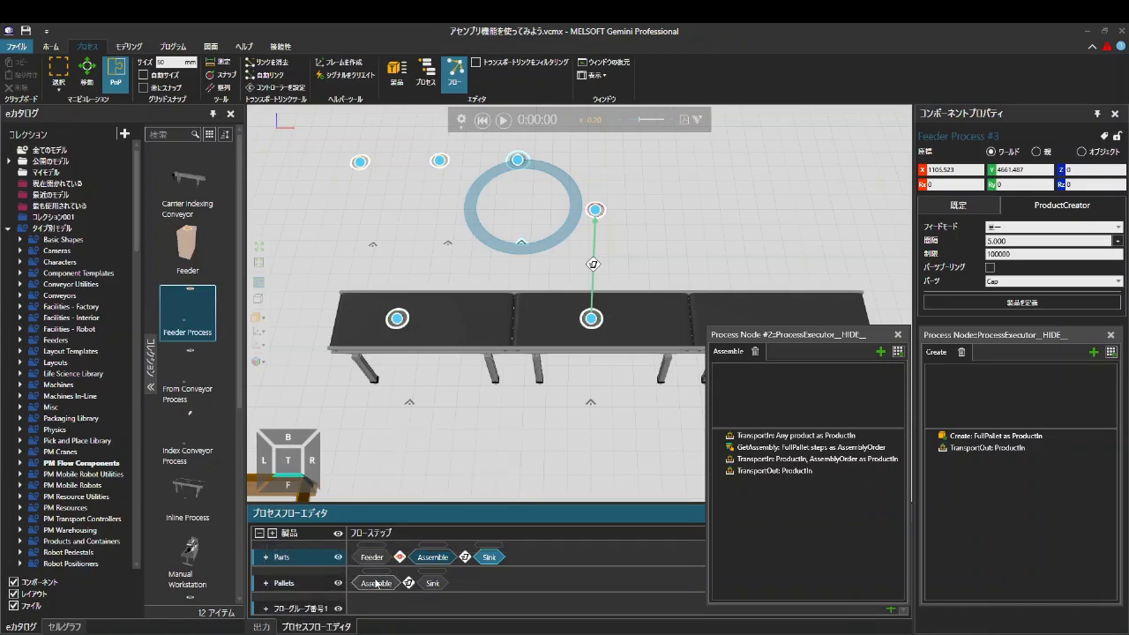
left_click(372, 556)
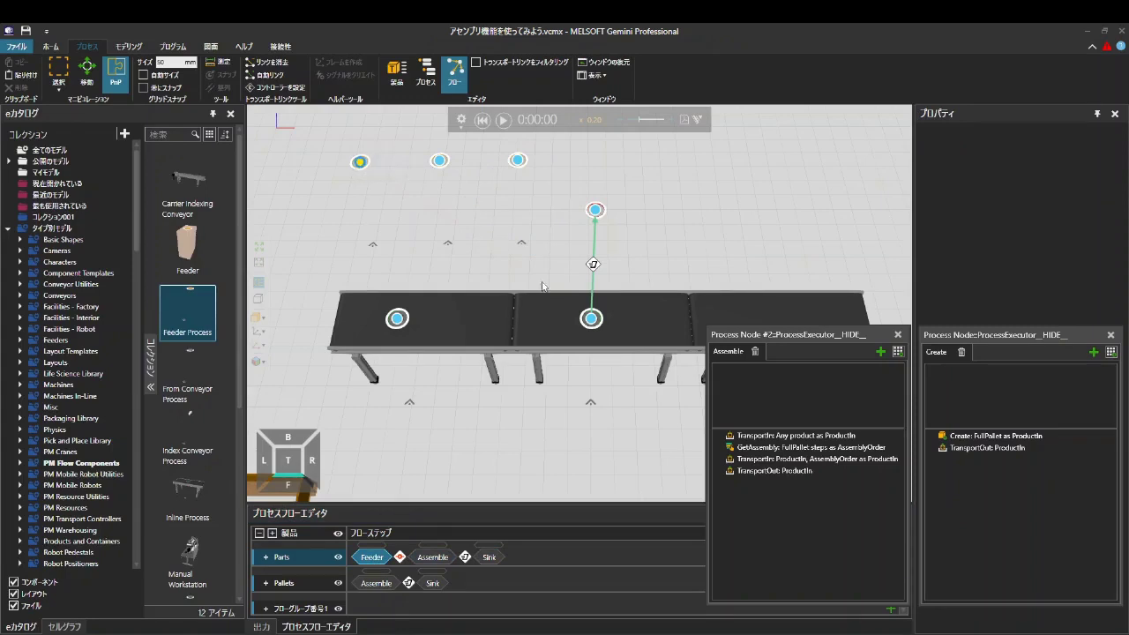
left_click(592, 321)
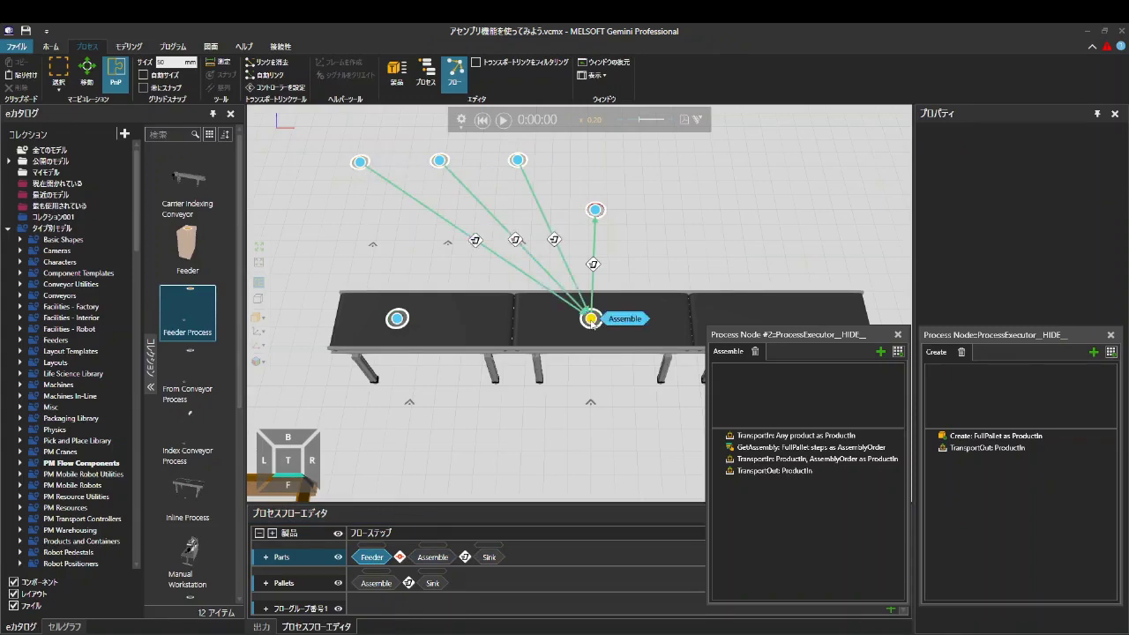
- Add a Feeder process before Assemble in the Pallets flow and link the three feeders to the Assemble node
left_click(284, 583)
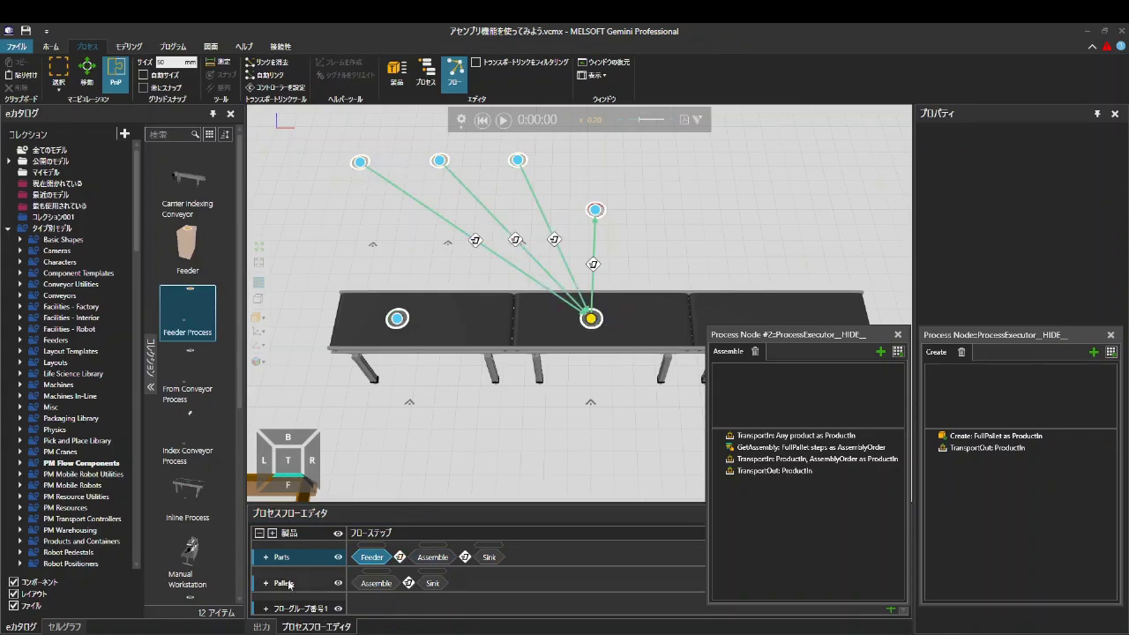
right_click(372, 586)
left_click(266, 583)
left_click(287, 632)
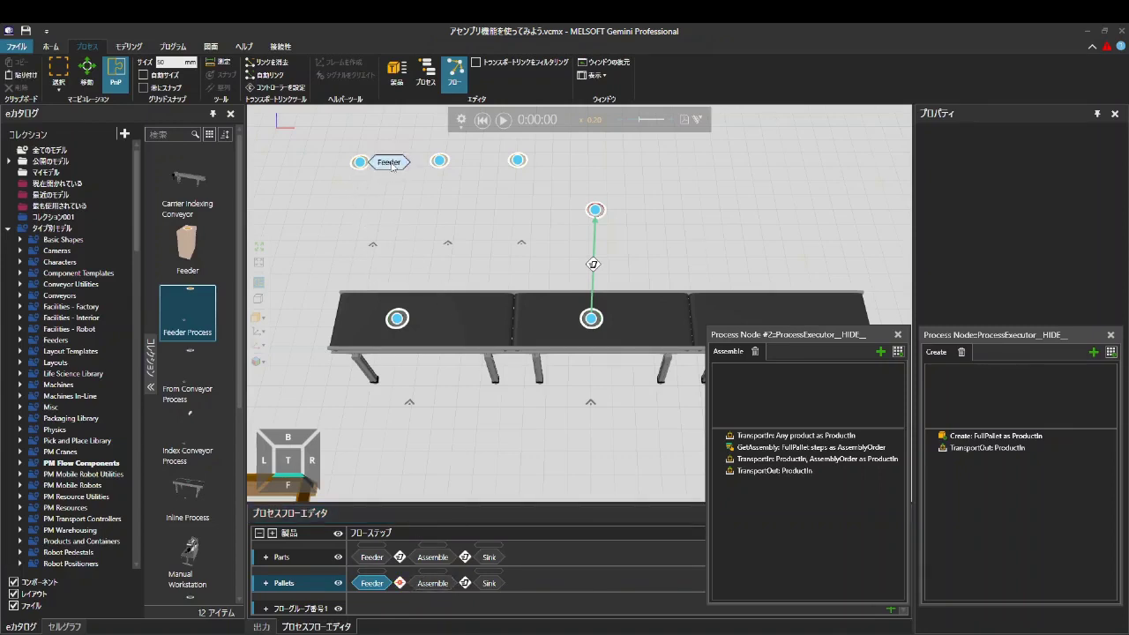
left_click(591, 320)
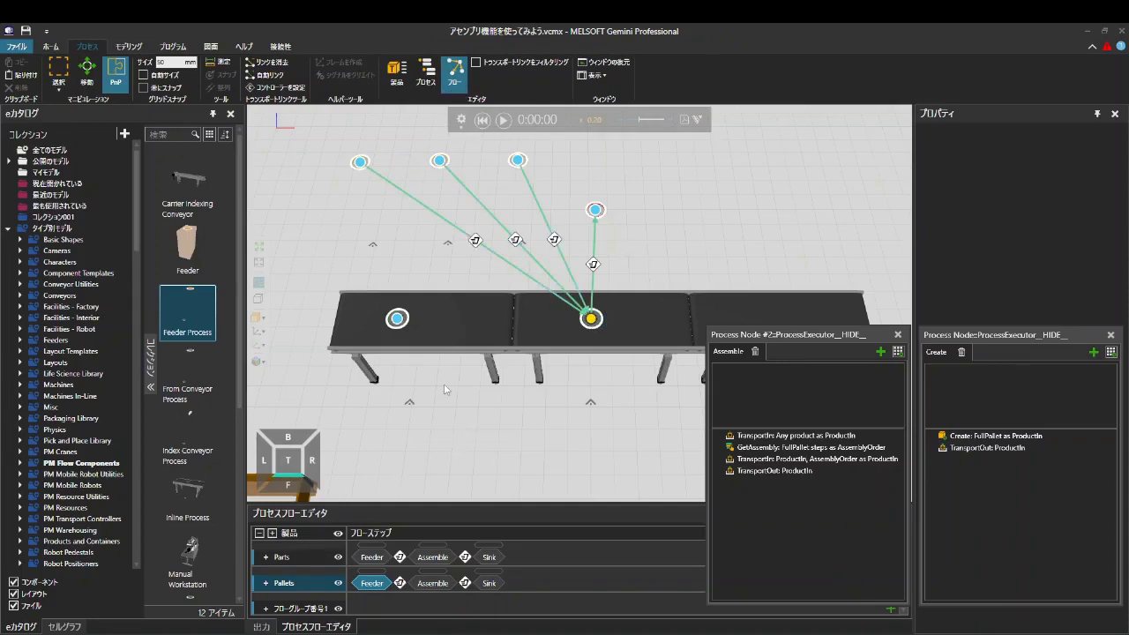
- Move the Box, Cylinder and Cap feeders side by side to the front of the conveyor line
left_click_drag(360, 162, 468, 393)
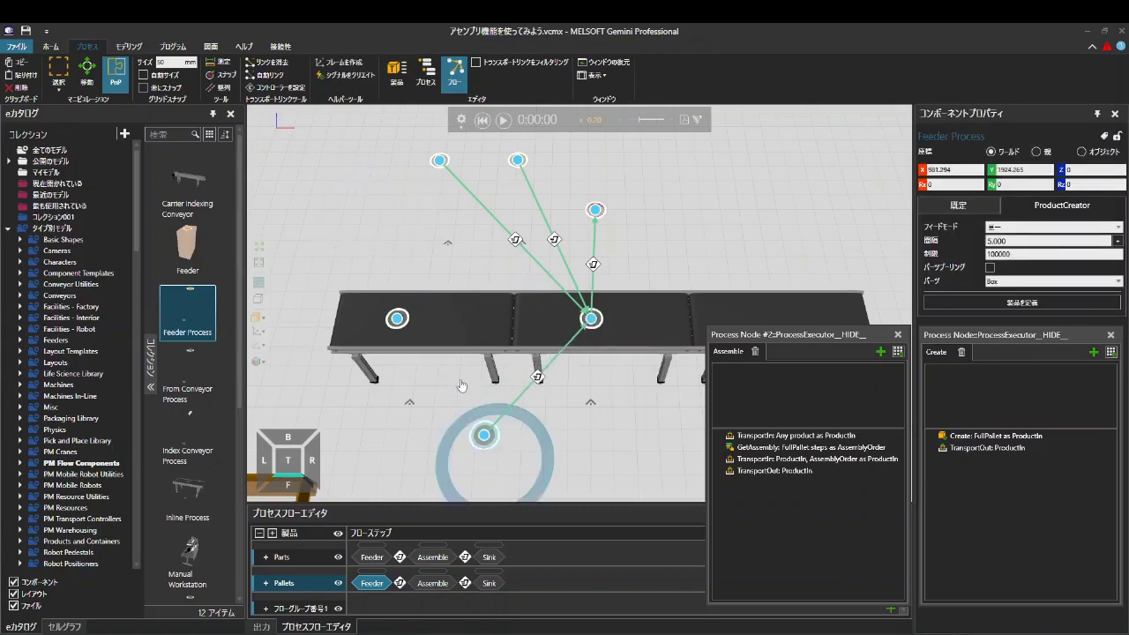
right_click_drag(468, 392, 390, 301, "ctrl")
left_click_drag(387, 172, 520, 434)
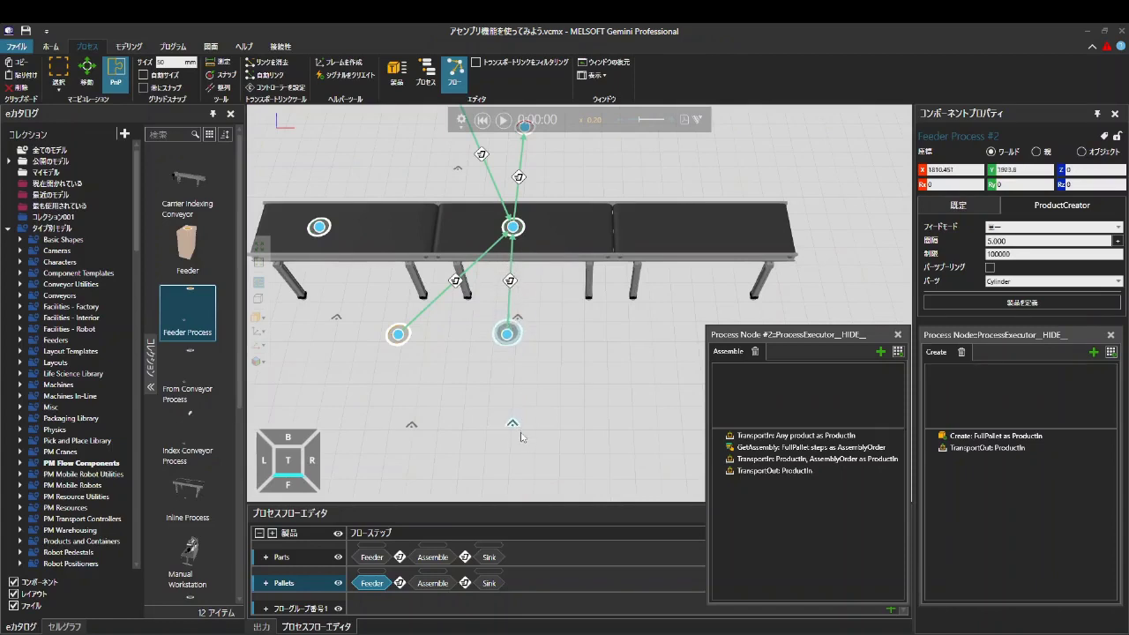
right_click_drag(493, 395, 495, 467, "ctrl")
left_click_drag(461, 187, 612, 521)
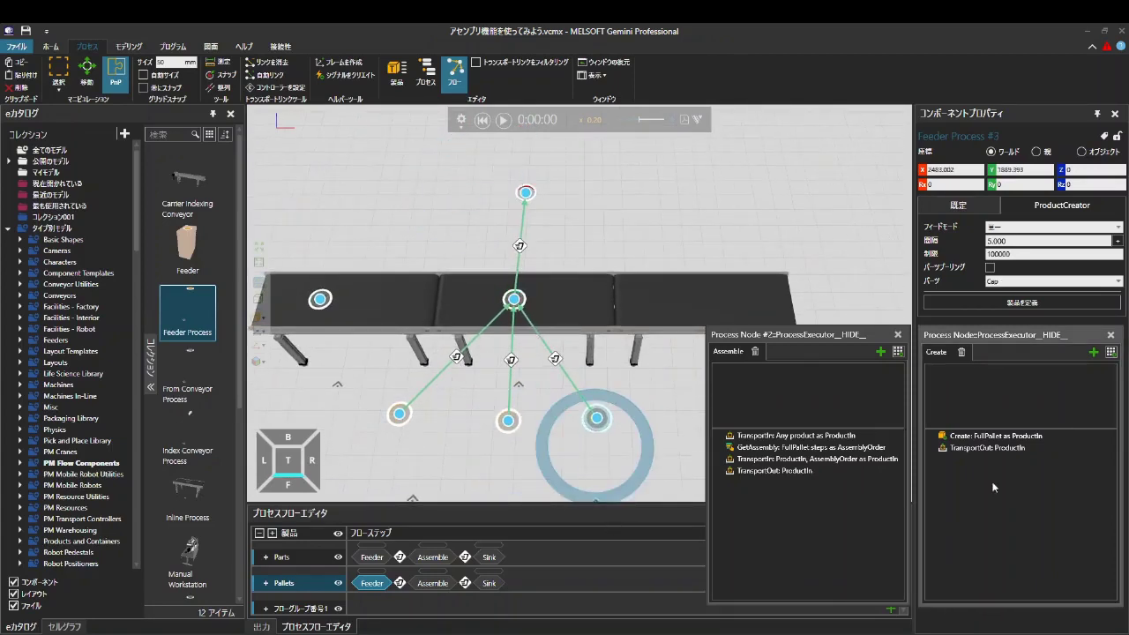
- Disable 子ステップを含む for the Create routine's FullPallet statement and start the simulation
left_click(990, 436)
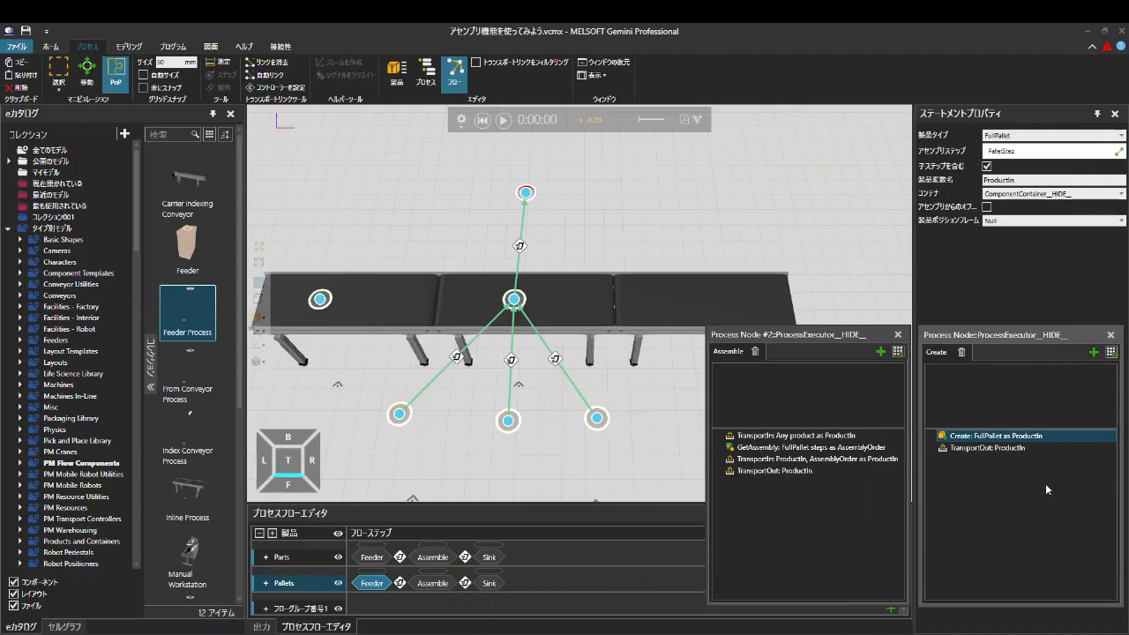
left_click(986, 166)
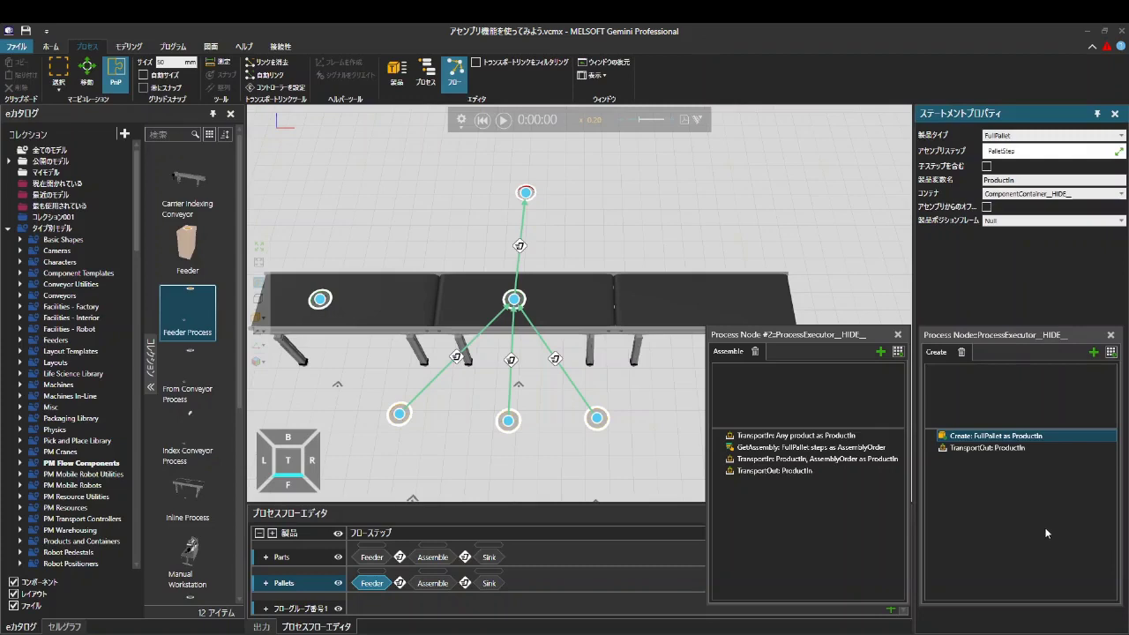
left_click(503, 120)
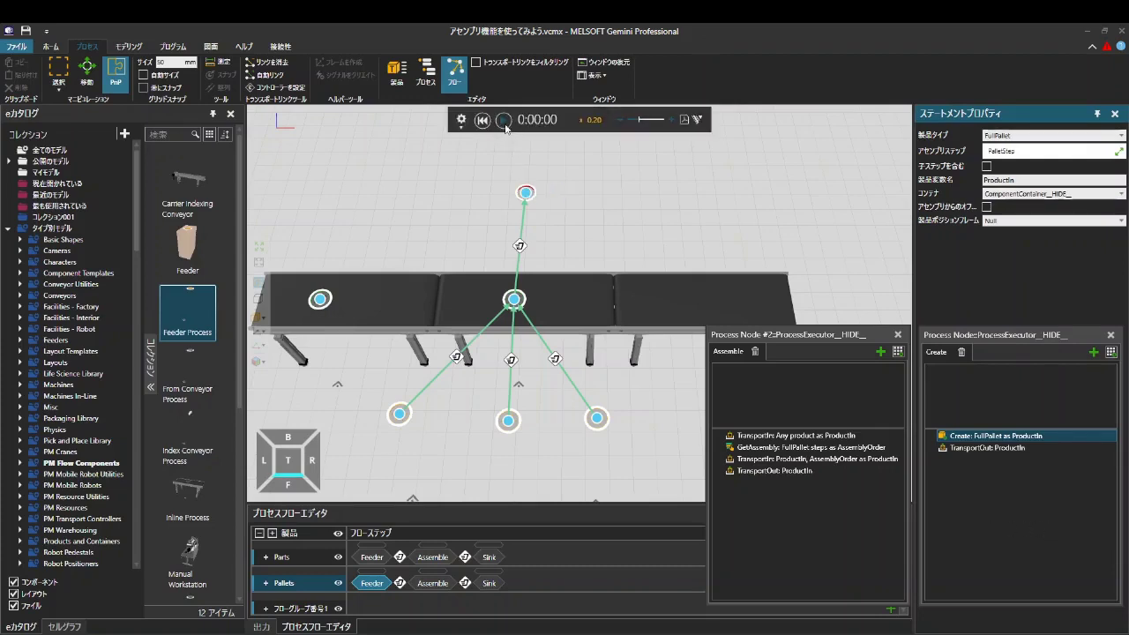
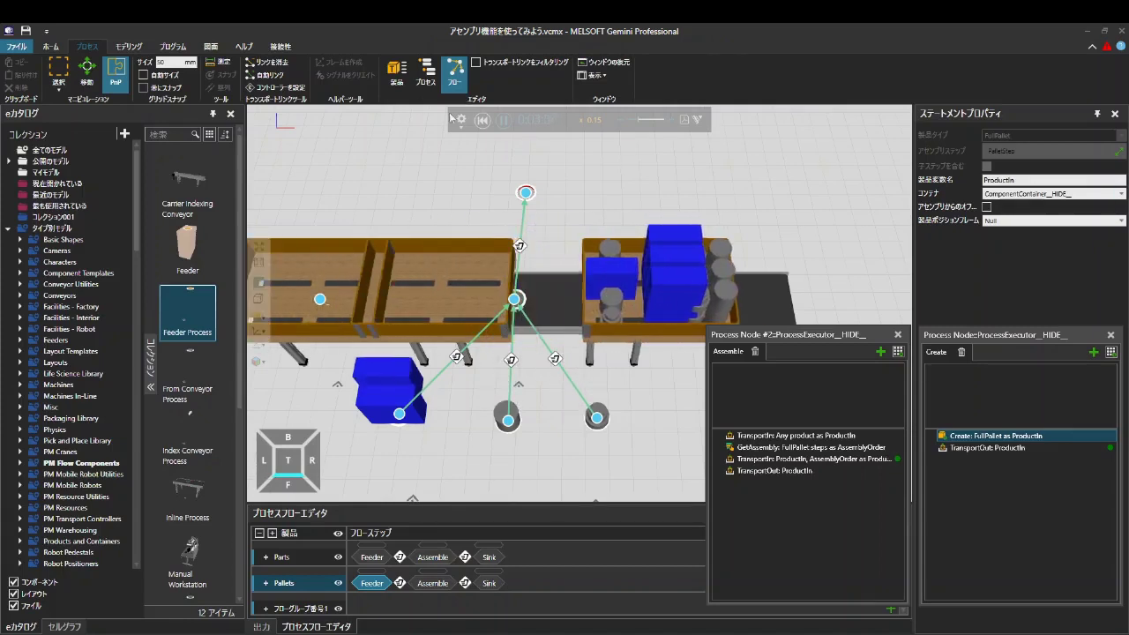
- Run the simulation to watch how parts are placed on the pallets, and reset it
left_click(503, 120)
left_click(483, 120)
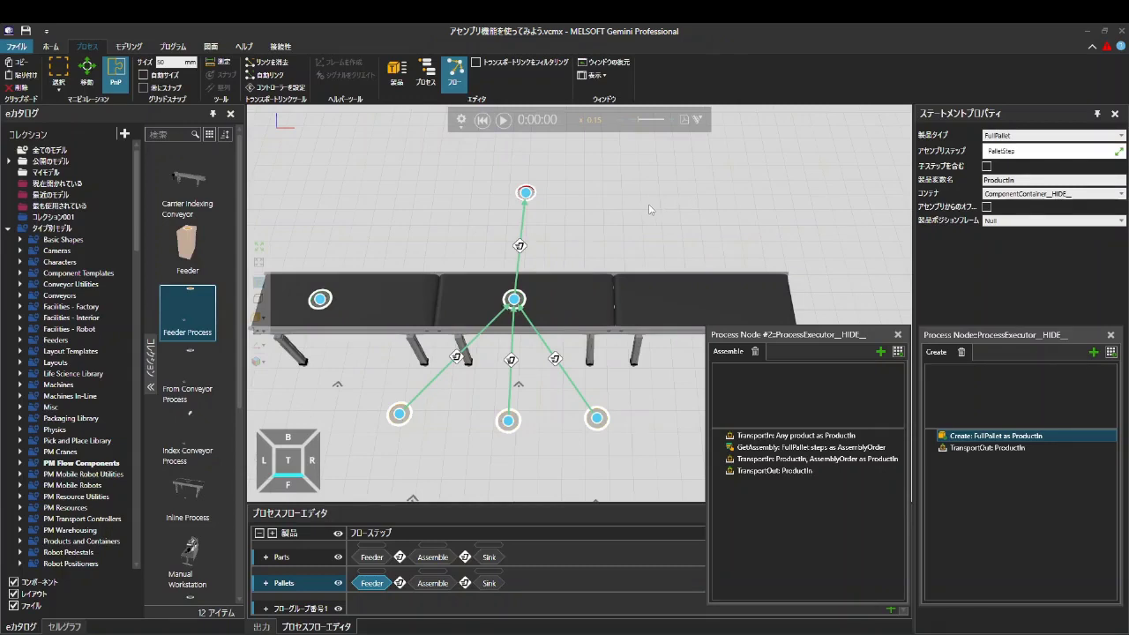
- Restrict the five BoxesStep slots of FullPallet to accept only the Box product type instead of all types
left_click(396, 71)
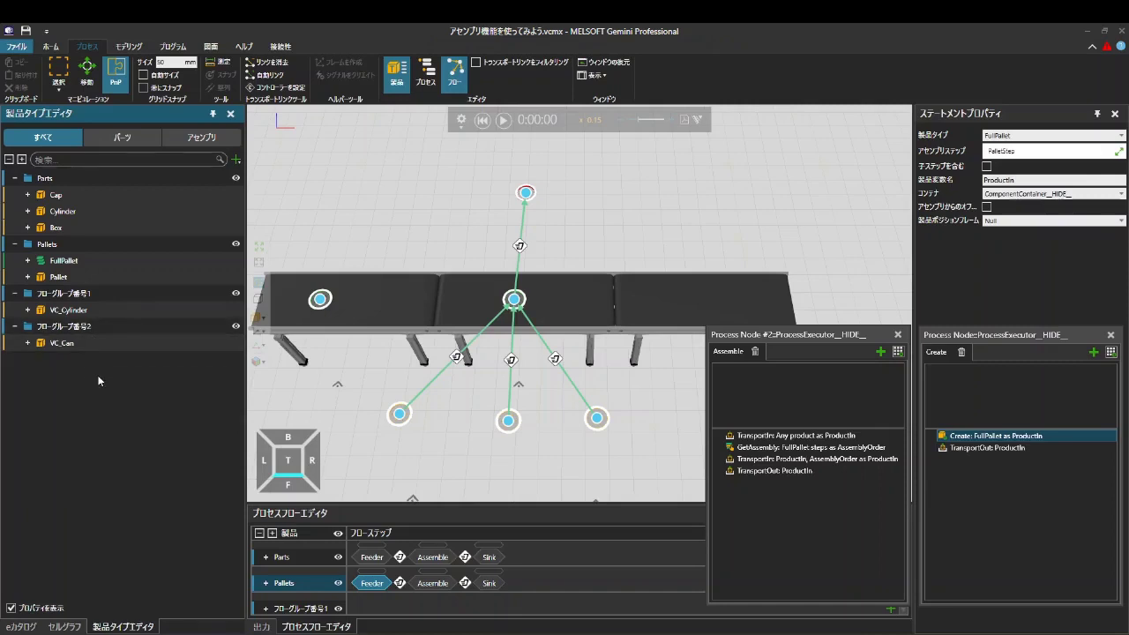
left_click(27, 260)
left_click(39, 309)
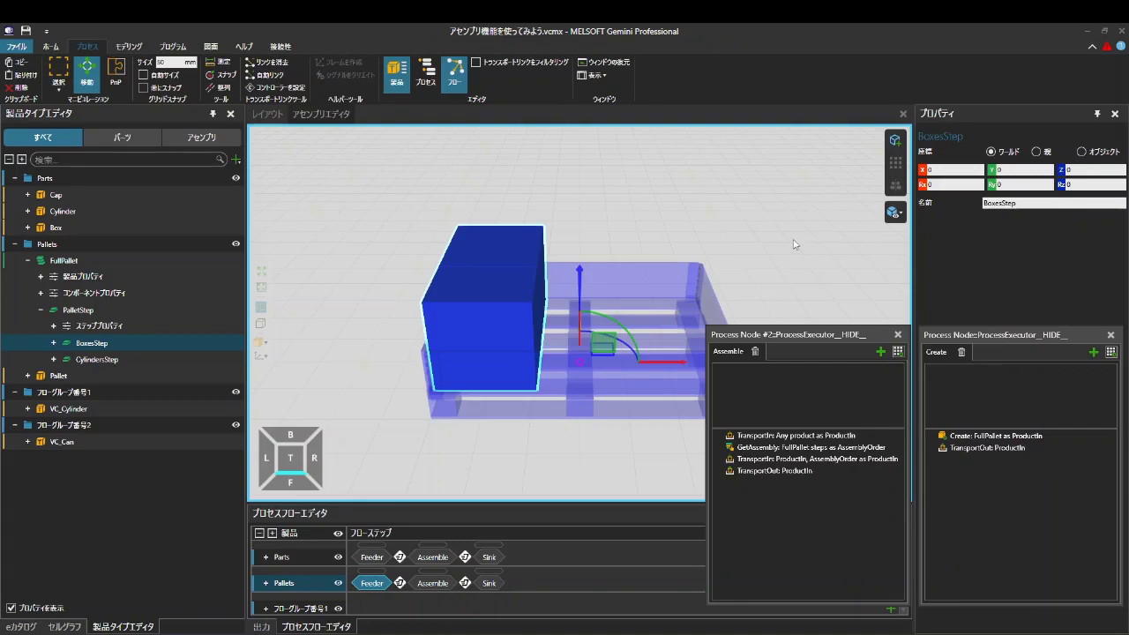
left_click(59, 70)
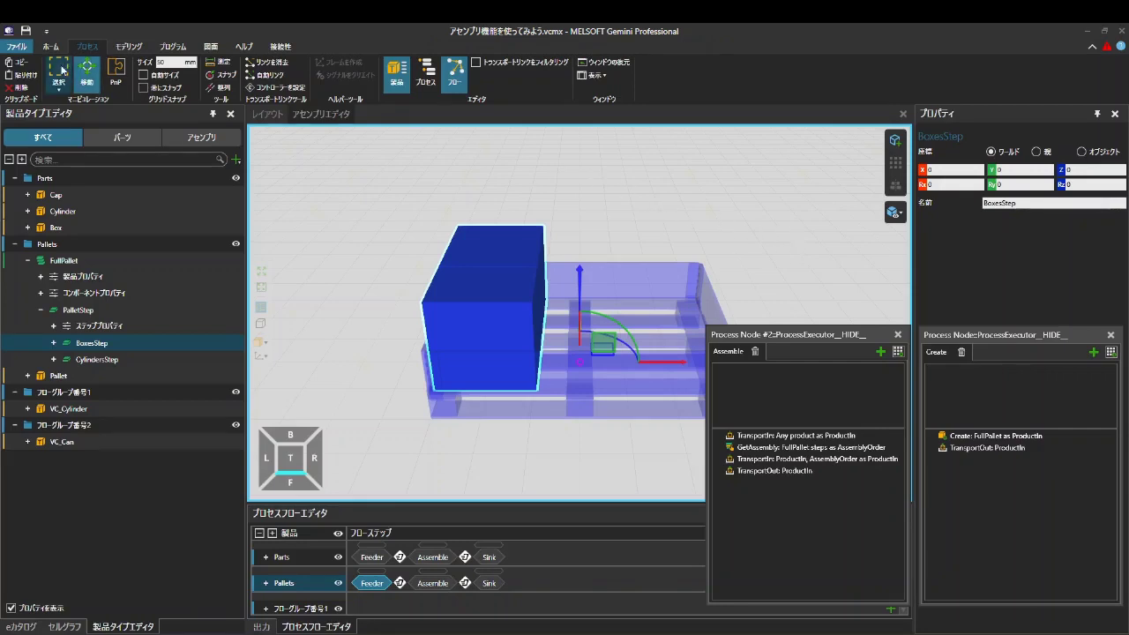
left_click_drag(400, 198, 571, 413)
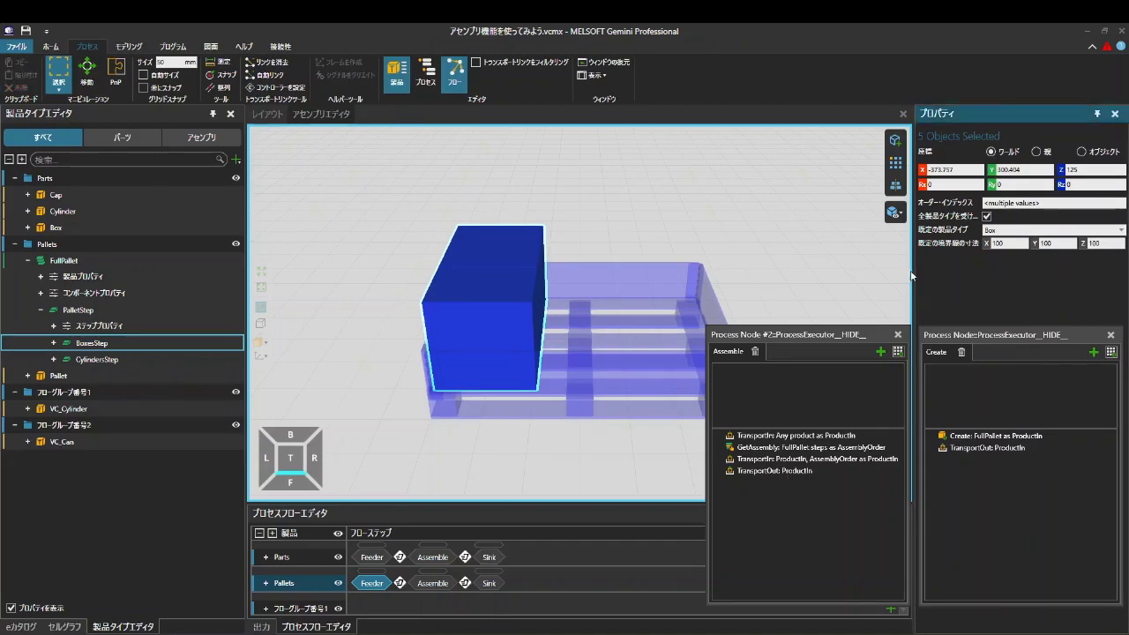
left_click_drag(915, 271, 867, 269)
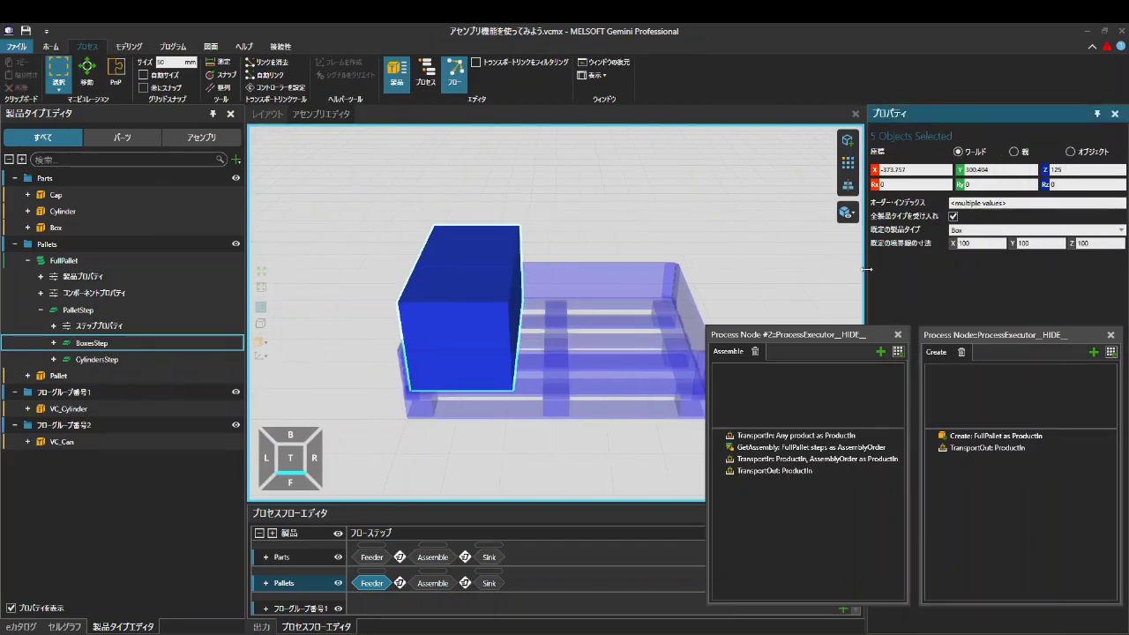
left_click(952, 216)
left_click(1108, 236)
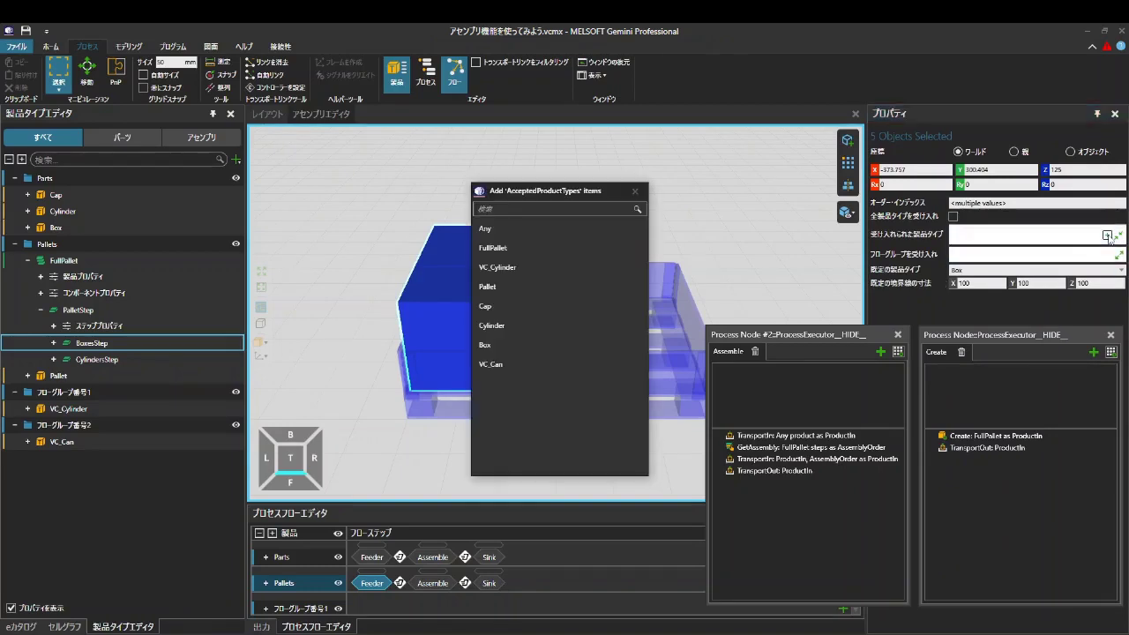
left_click(585, 345)
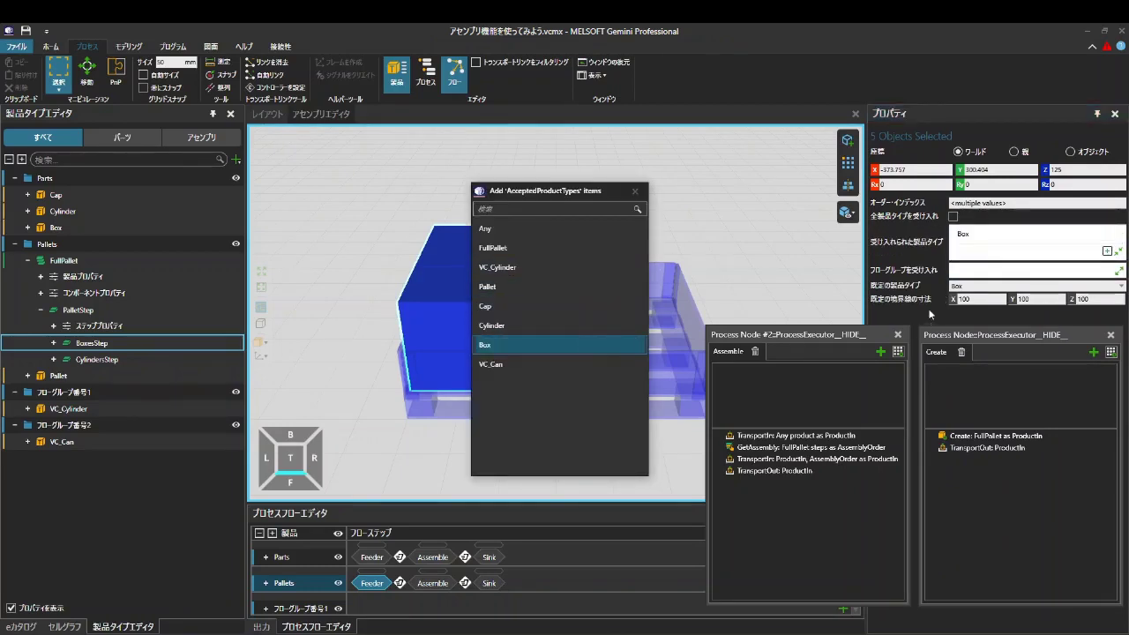
left_click(635, 193)
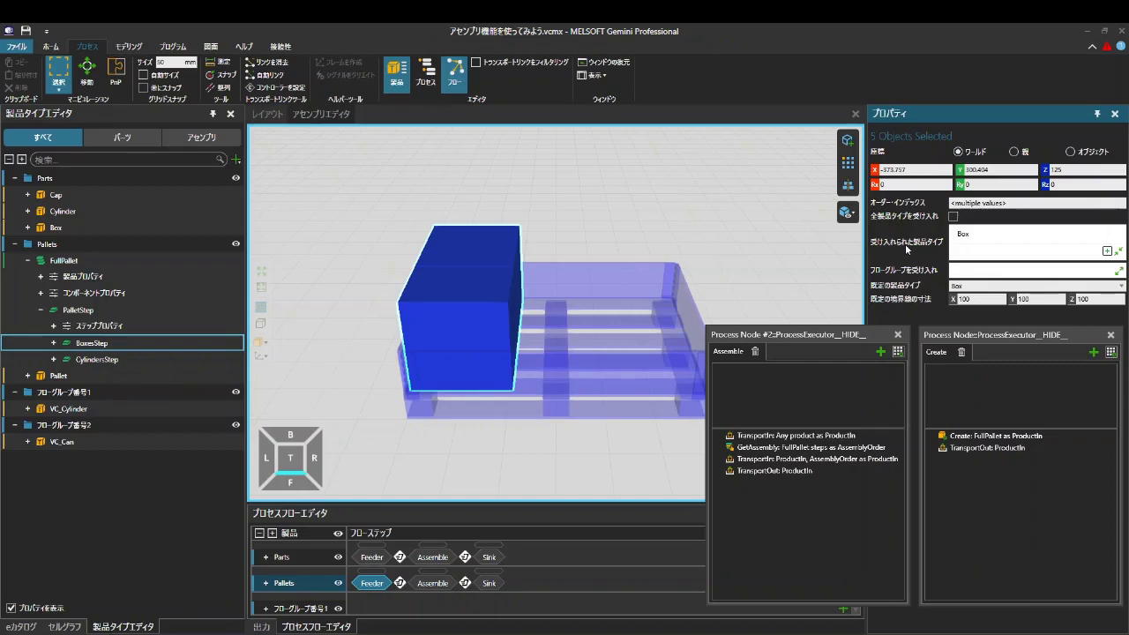
- Restrict the nine CylindersStep slots to accept only the Cylinder product type
left_click(140, 359)
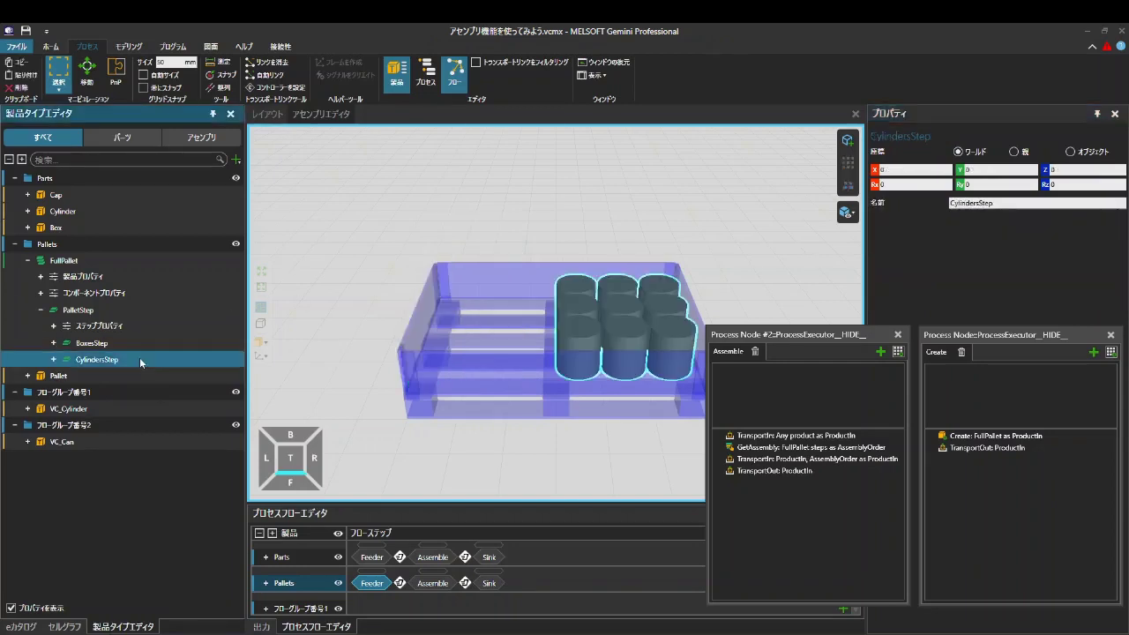
left_click(685, 381)
left_click(953, 216)
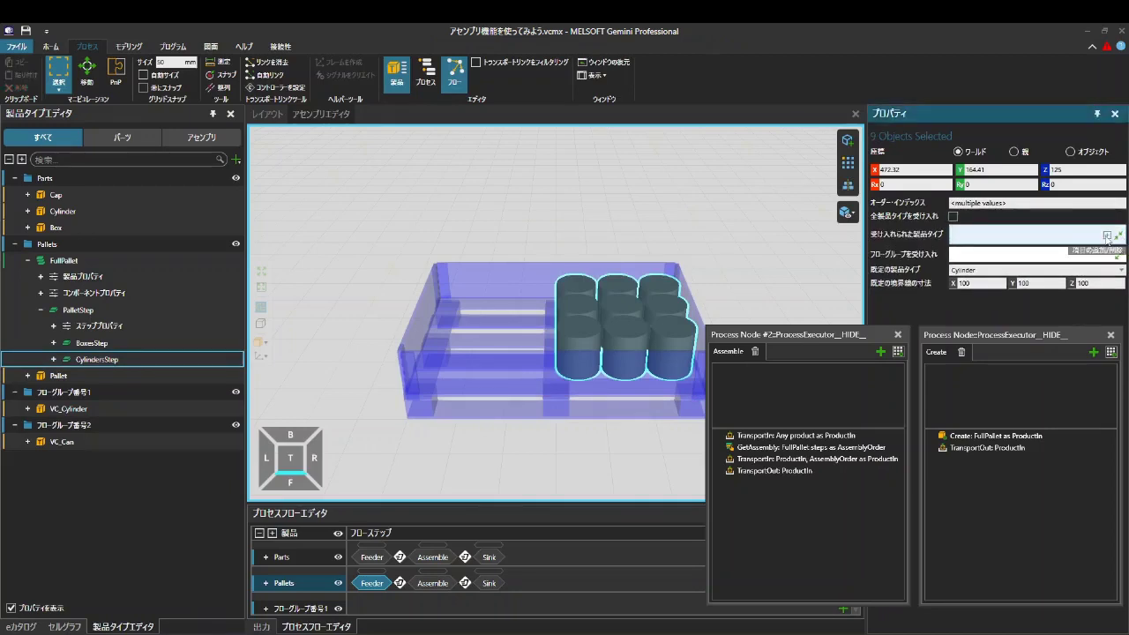
left_click(1107, 234)
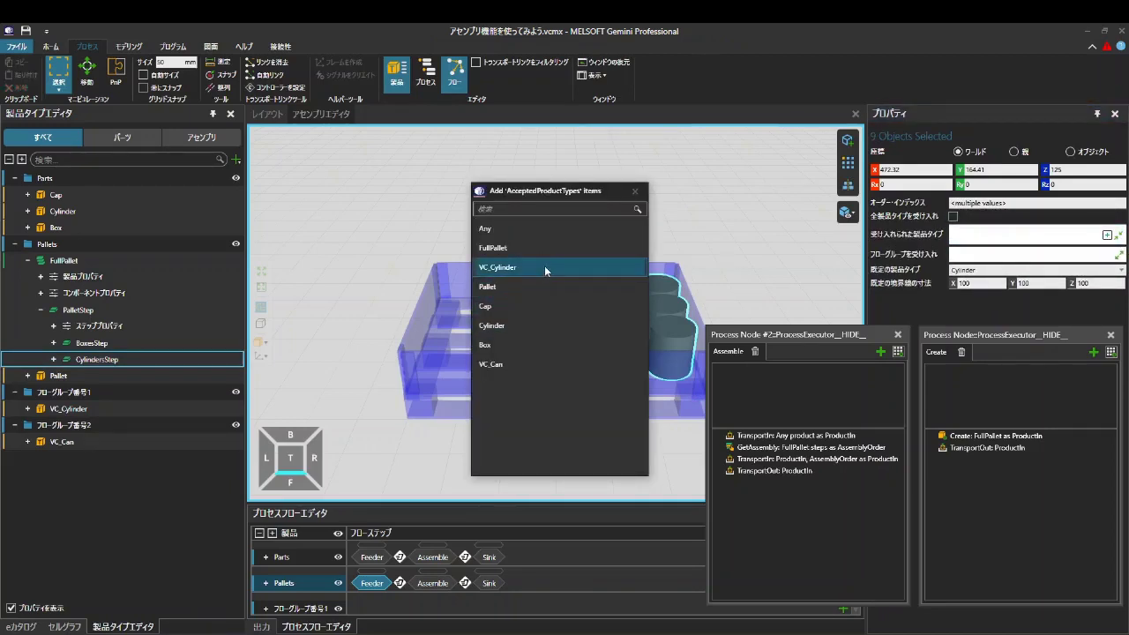
left_click(540, 324)
left_click(635, 192)
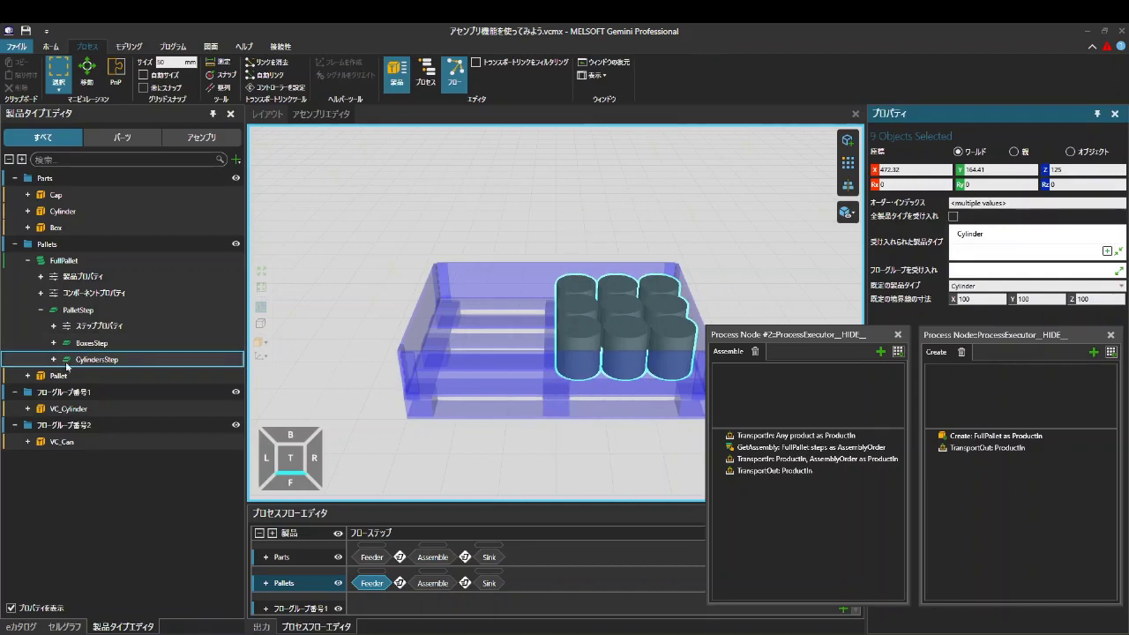
- Restrict the nine CapsStep slots under CylindersStep to accept only the Cap product type
left_click(54, 360)
left_click(97, 392)
left_click_drag(499, 224, 700, 351)
left_click(953, 218)
left_click(952, 216)
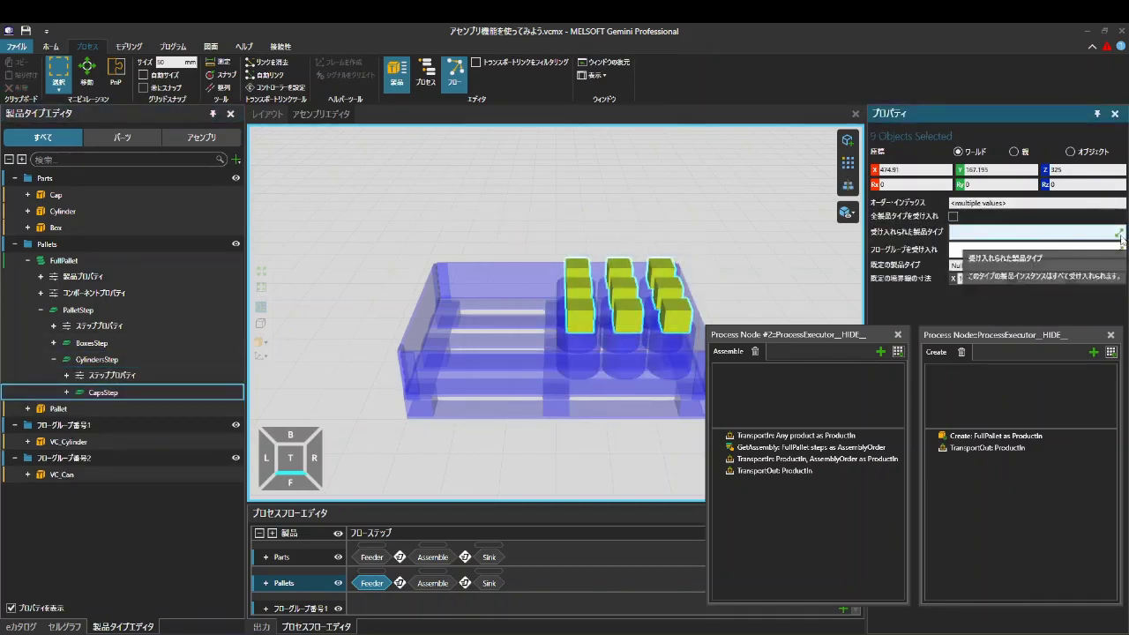
left_click(1107, 234)
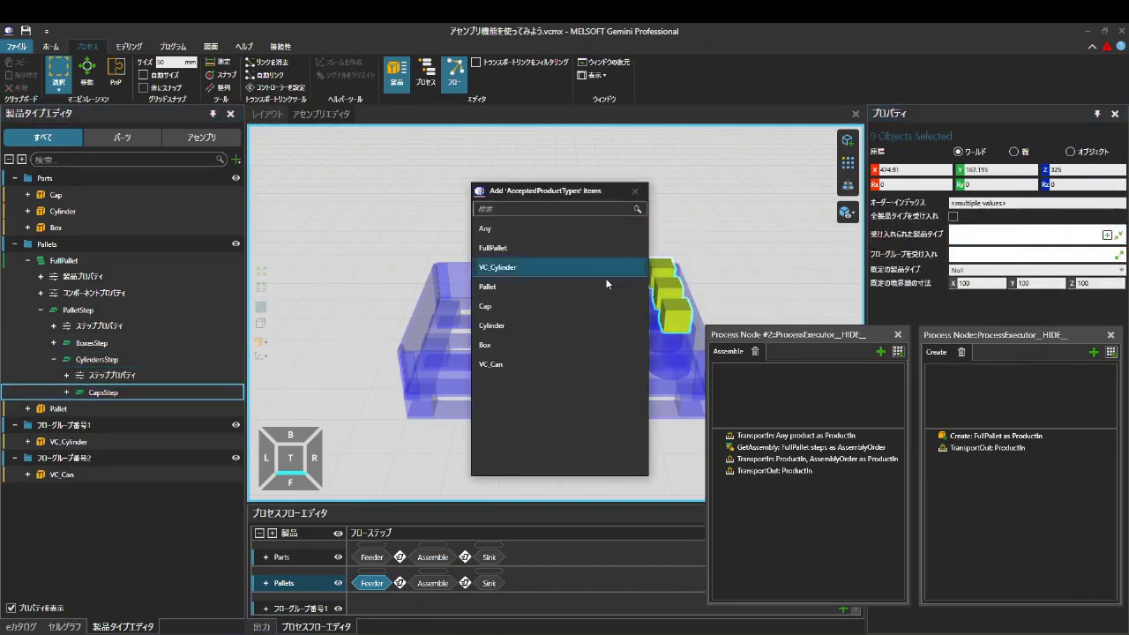
left_click(519, 305)
left_click(636, 191)
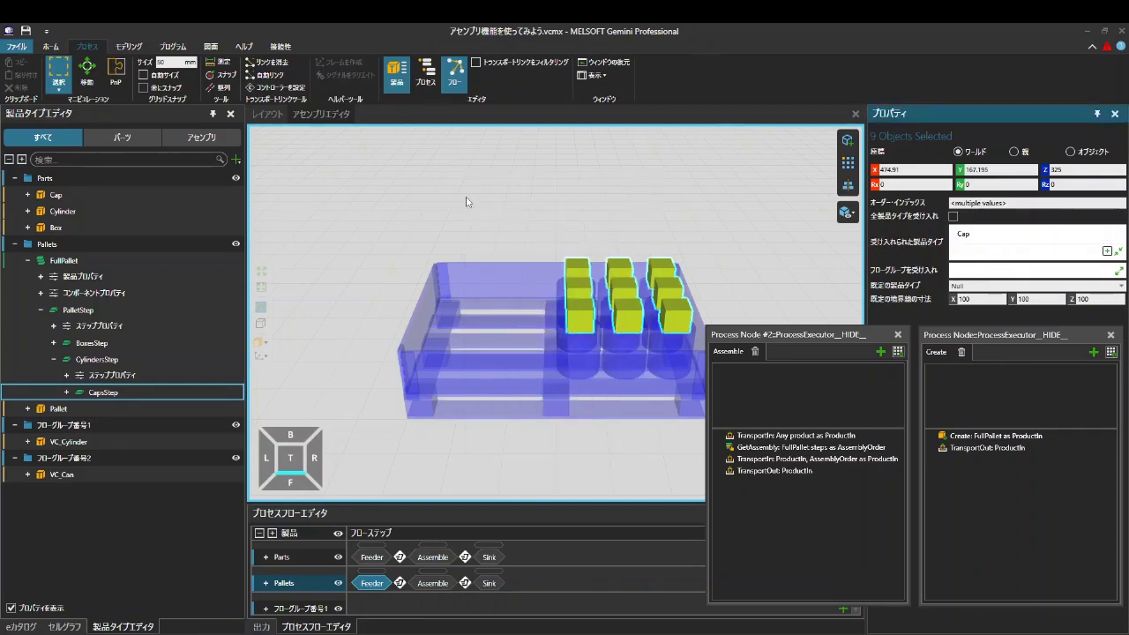
- Return to the layout, run the simulation to check the restricted slots, and reset it
left_click(270, 116)
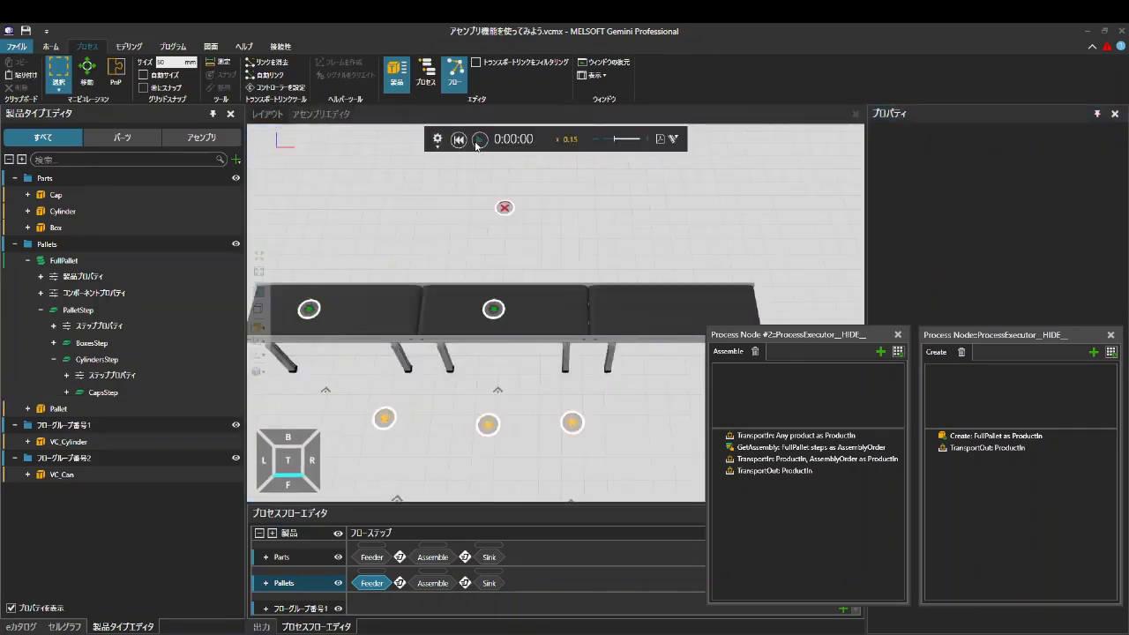
left_click(478, 142)
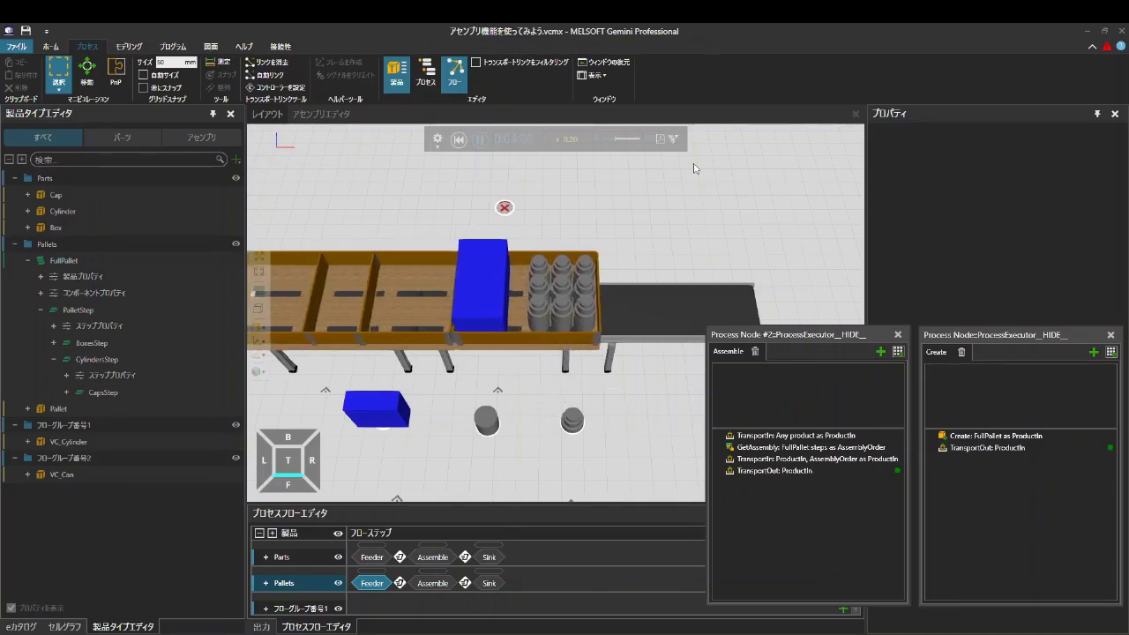
left_click(479, 139)
left_click(458, 140)
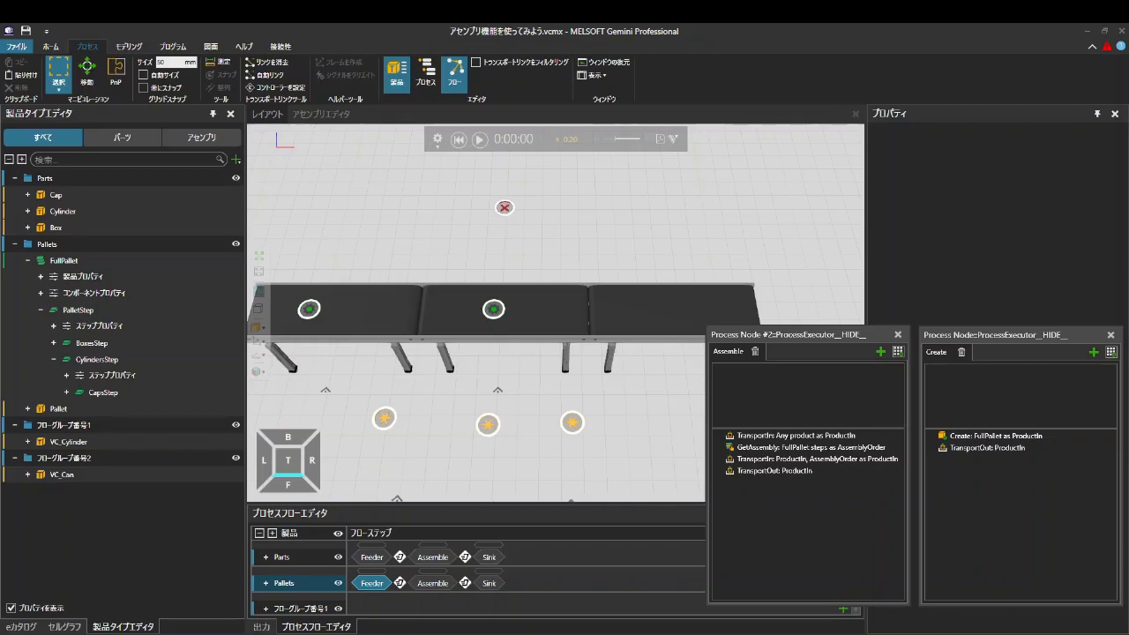
- Copy the Box feeder four times, placing three copies behind the conveyor line and one beside the original
left_click(415, 432)
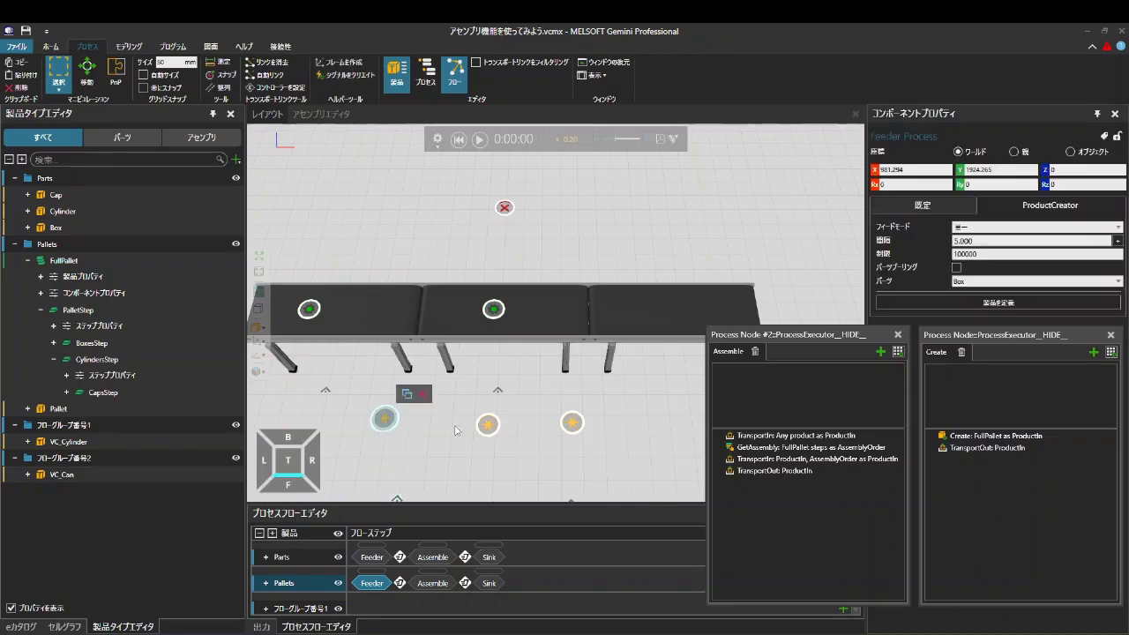
key("p")
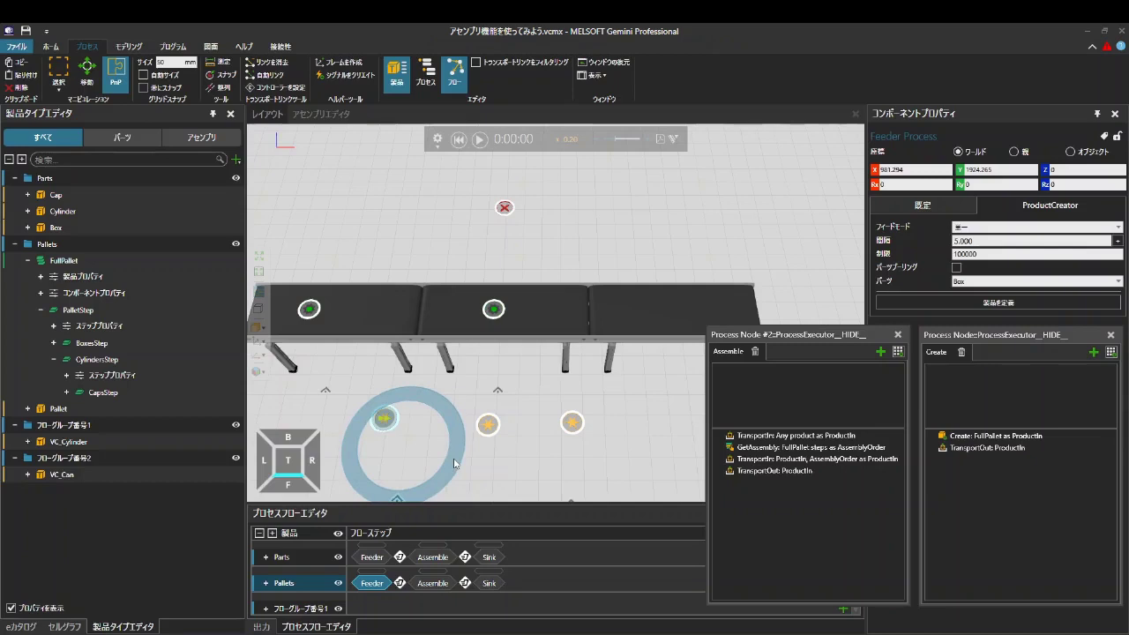
left_click_drag(454, 465, 436, 389)
middle_click_drag(437, 389, 507, 366)
left_click_drag(508, 366, 465, 185)
left_click_drag(486, 233, 503, 180)
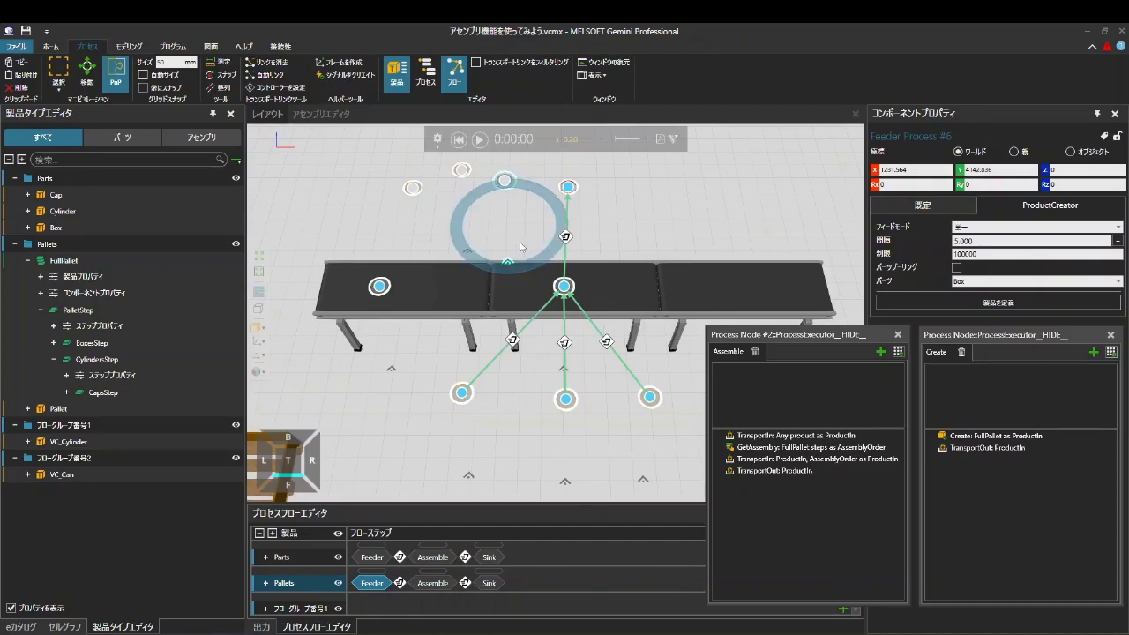
key("ctrl+v")
left_click(552, 246)
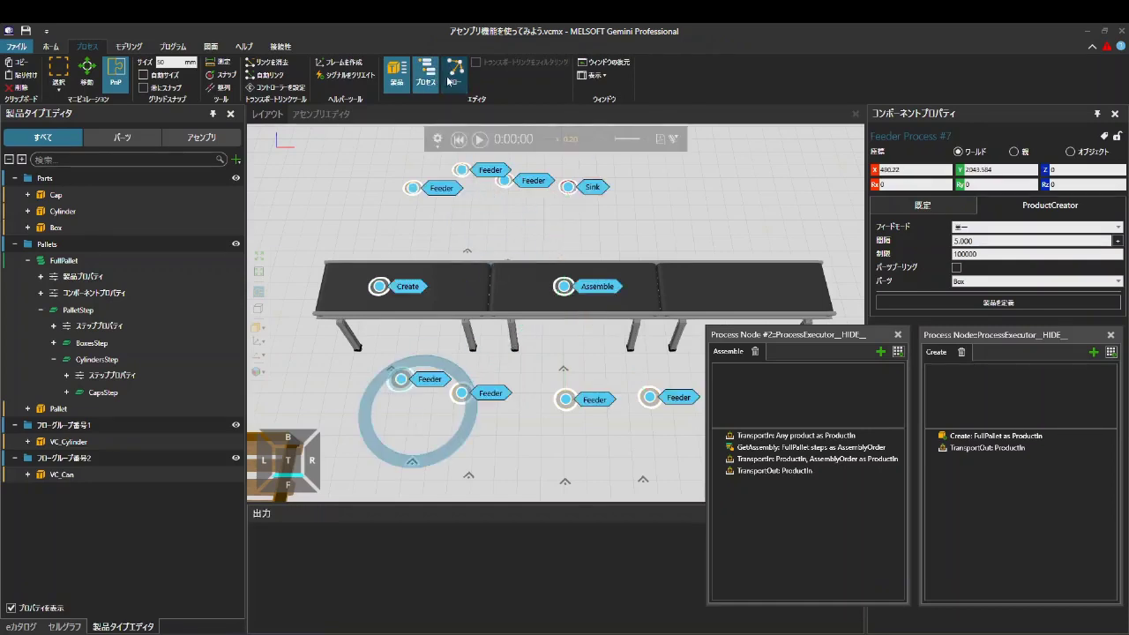
- Link the four new Box feeders to the Assemble node in the Parts flow
left_click(316, 627)
left_click(371, 557)
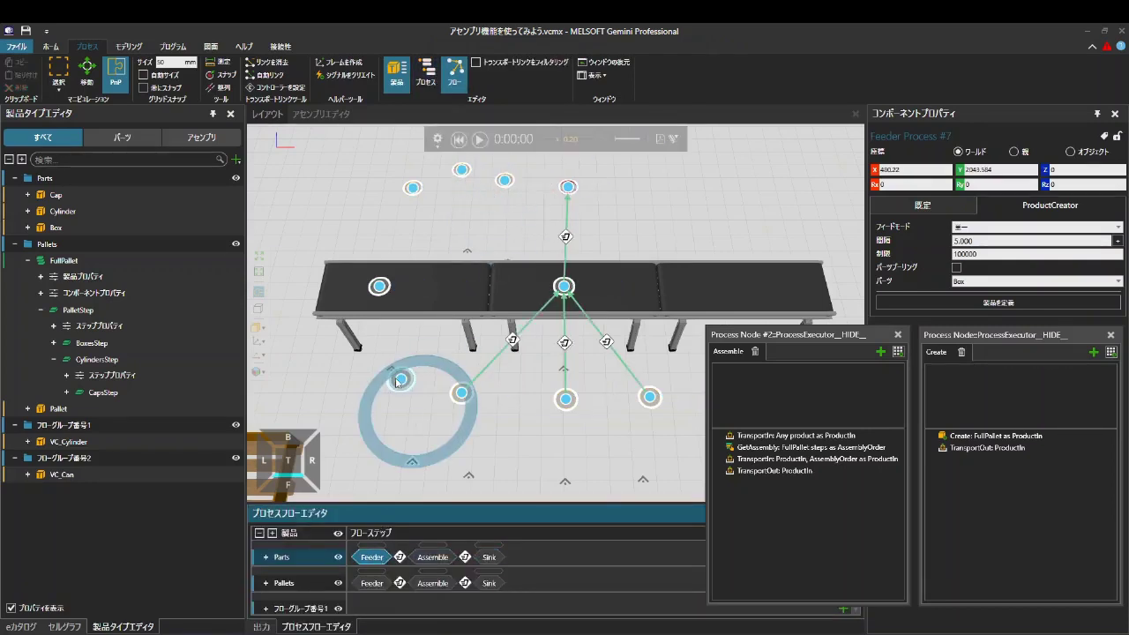
left_click(399, 379)
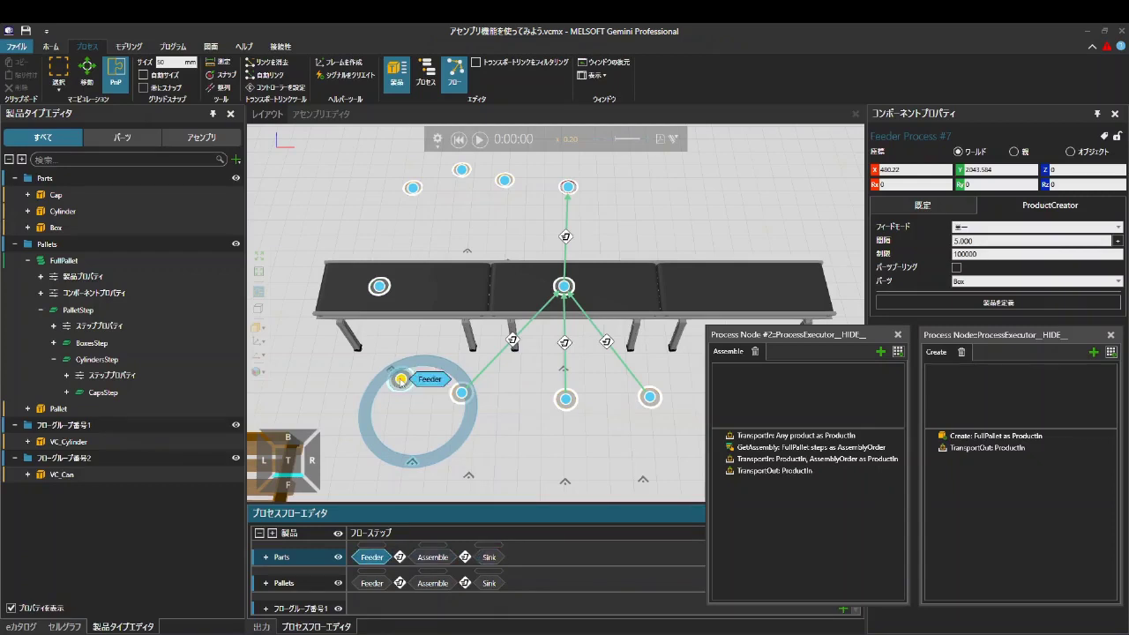
left_click(417, 382)
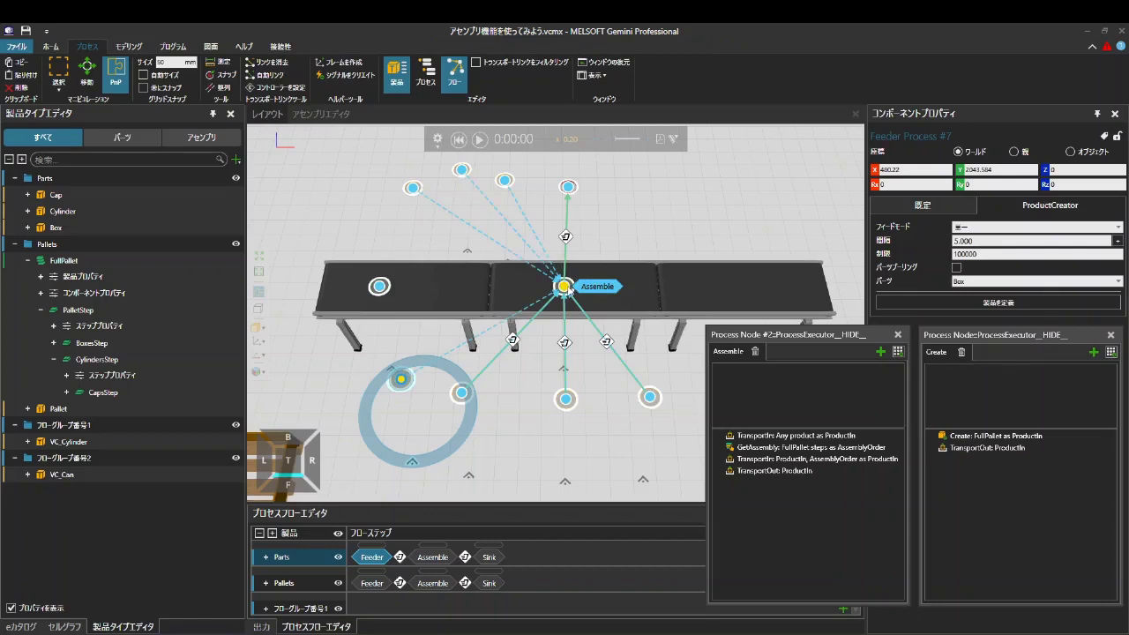
left_click(565, 287)
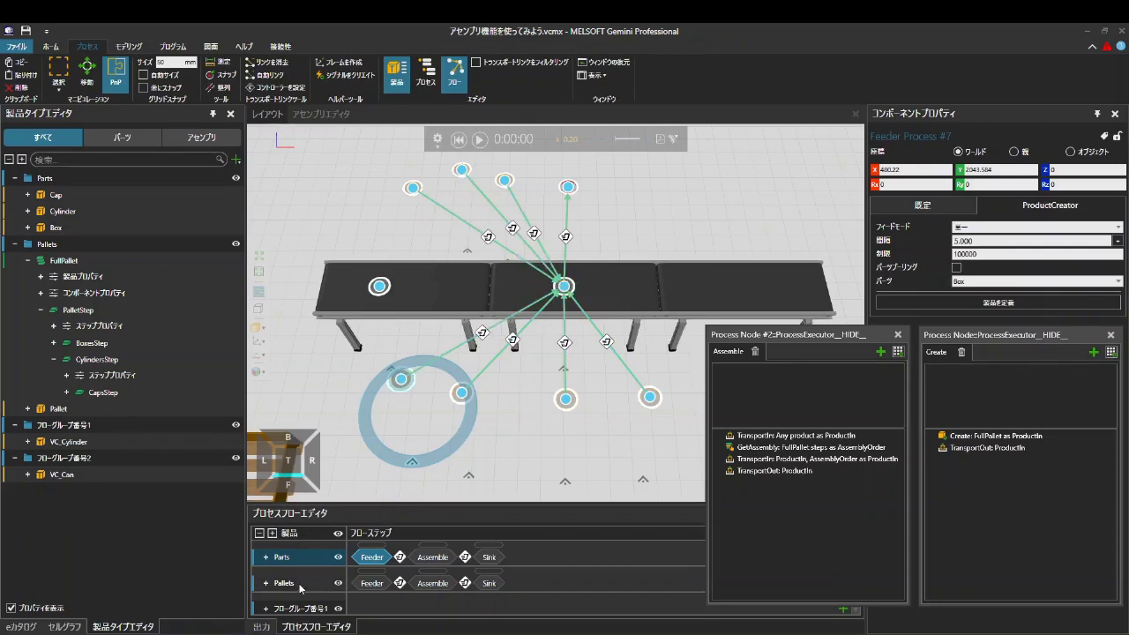
- Link the four new Box feeders to the Assemble node in the Pallets flow
left_click(283, 582)
left_click(372, 583)
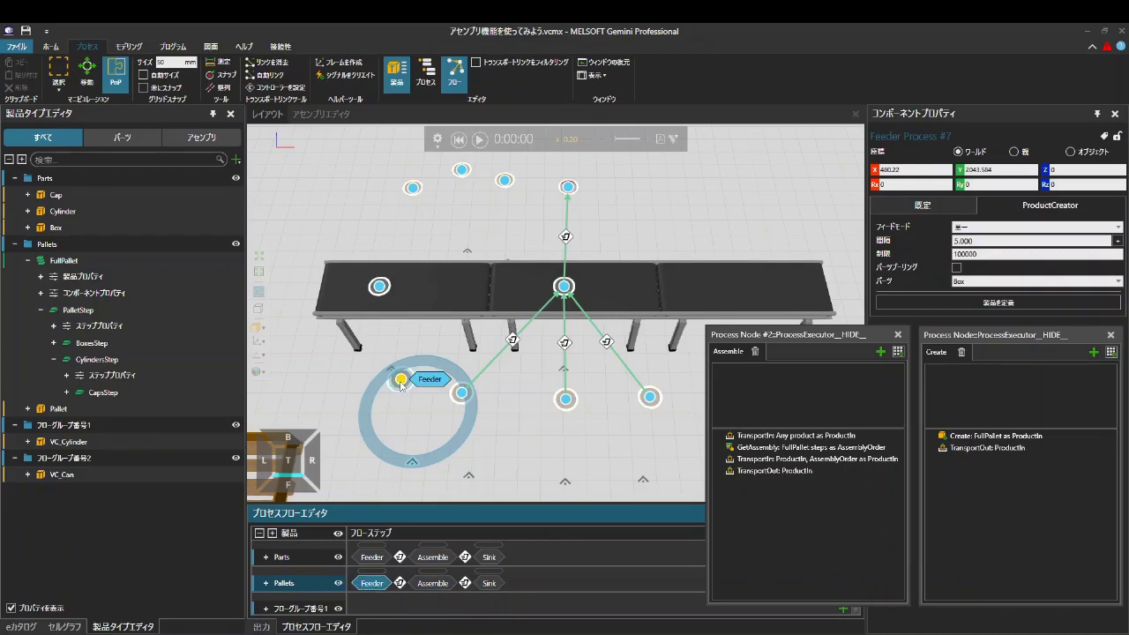
left_click(400, 381)
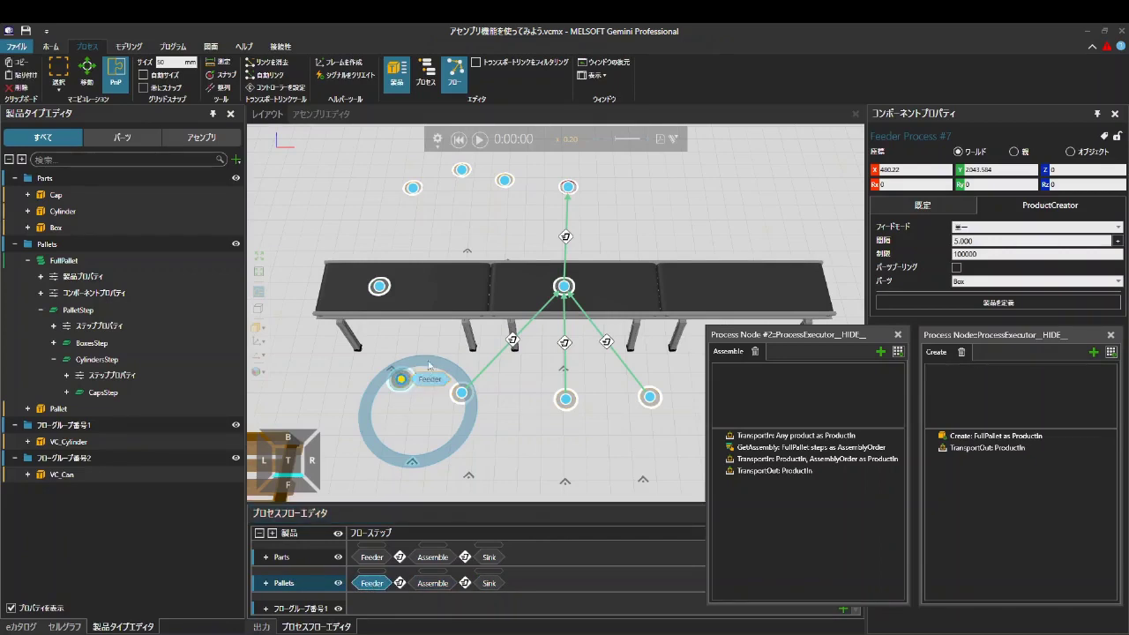
left_click(565, 288)
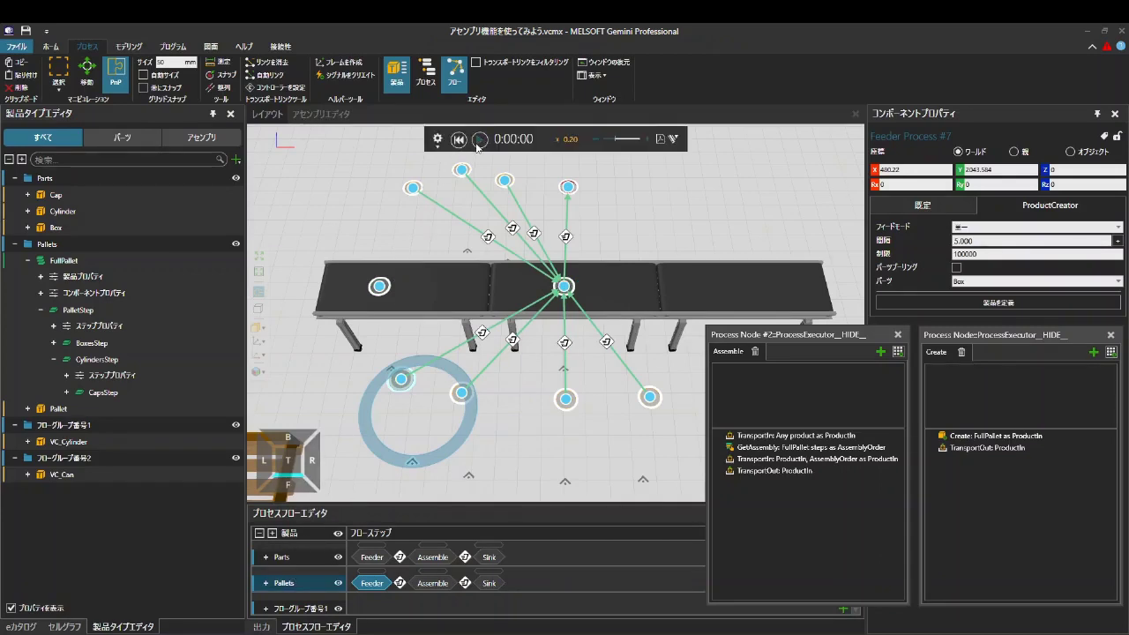
- Run the simulation to check the assembly with the additional Box feeders, and reset it
left_click(479, 139)
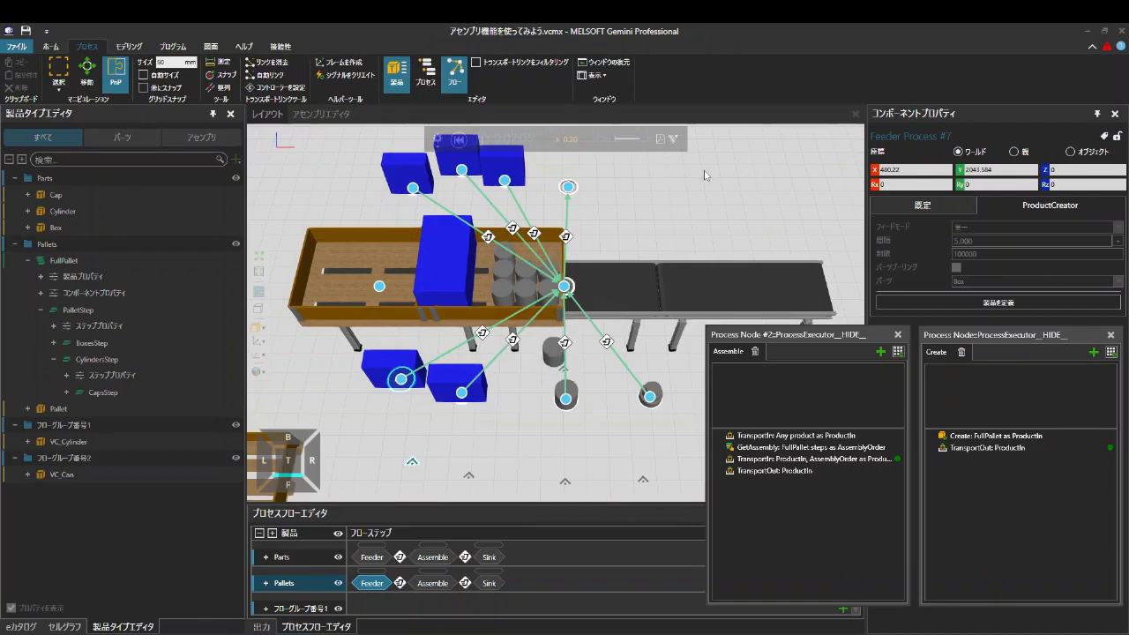
left_click(480, 141)
left_click(458, 141)
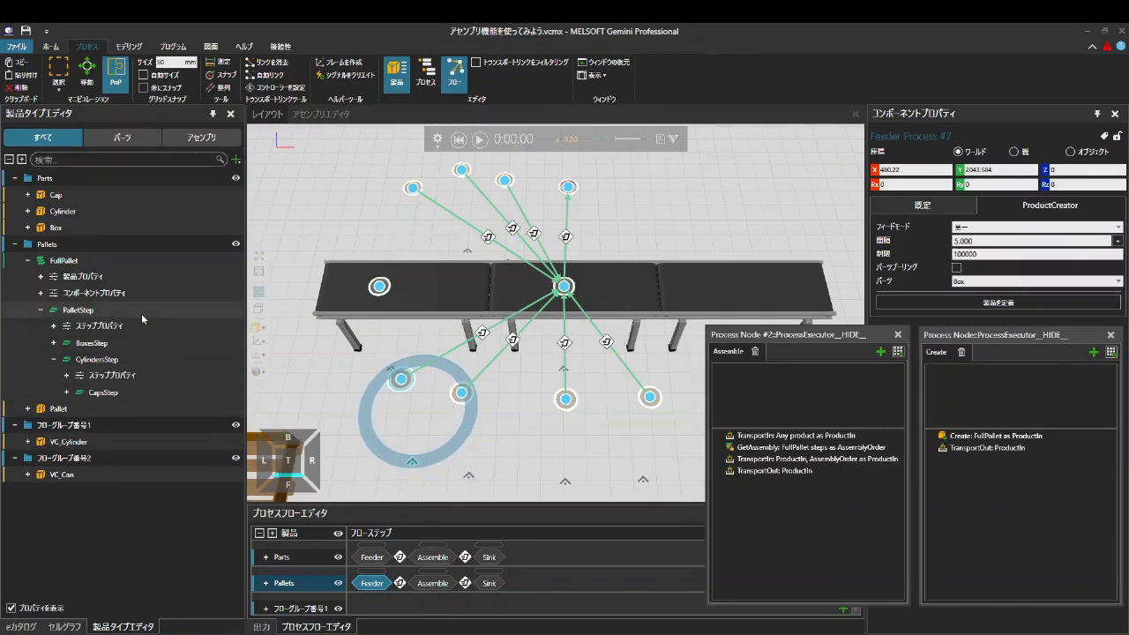
- Set the order index of all the box slots in BoxesStep to 1
left_click(148, 343)
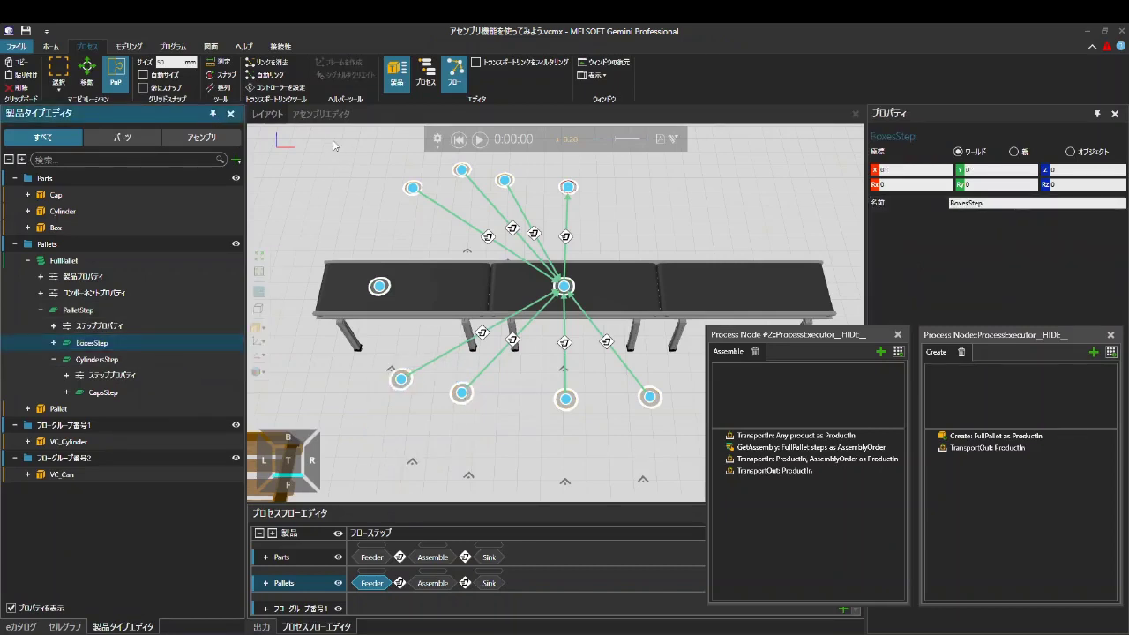
left_click(322, 114)
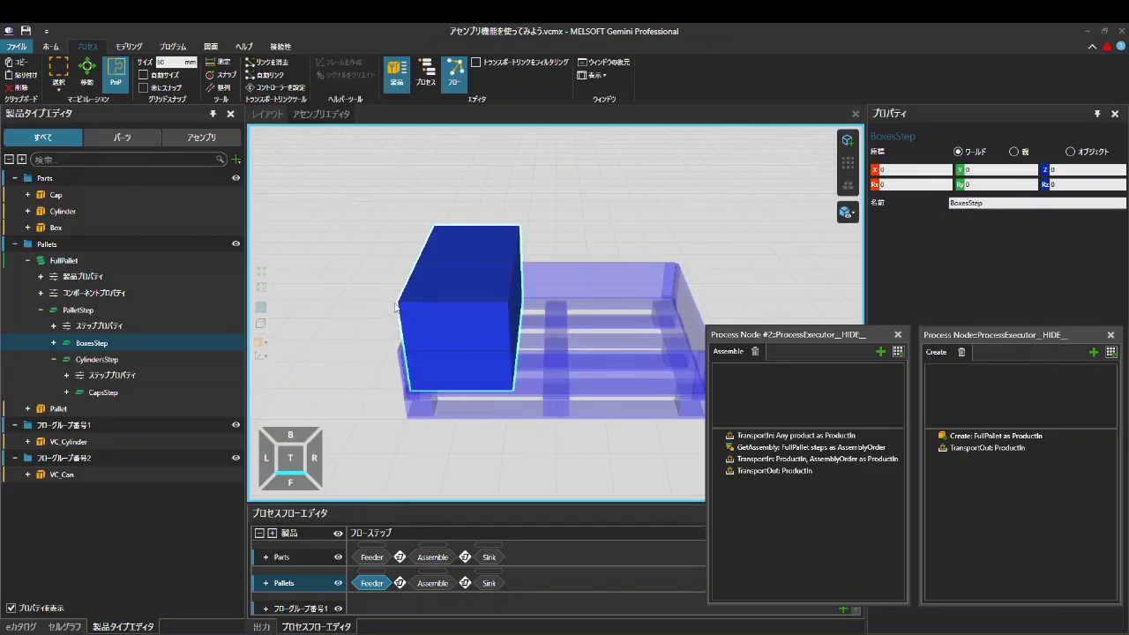
left_click(58, 71)
left_click_drag(355, 193, 574, 440)
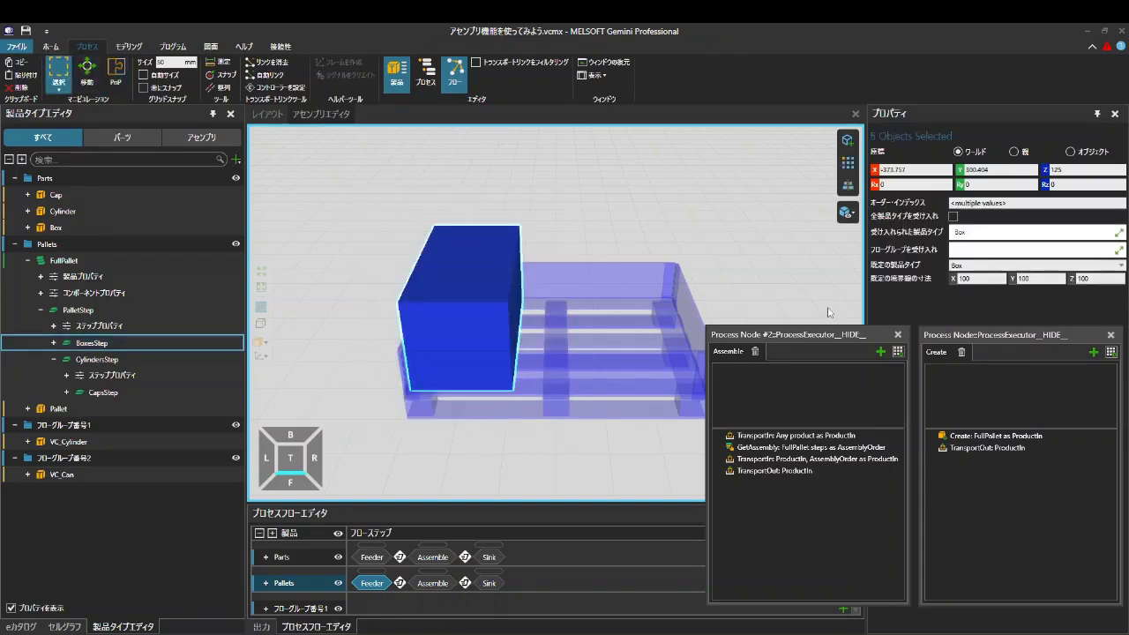
left_click(1032, 202)
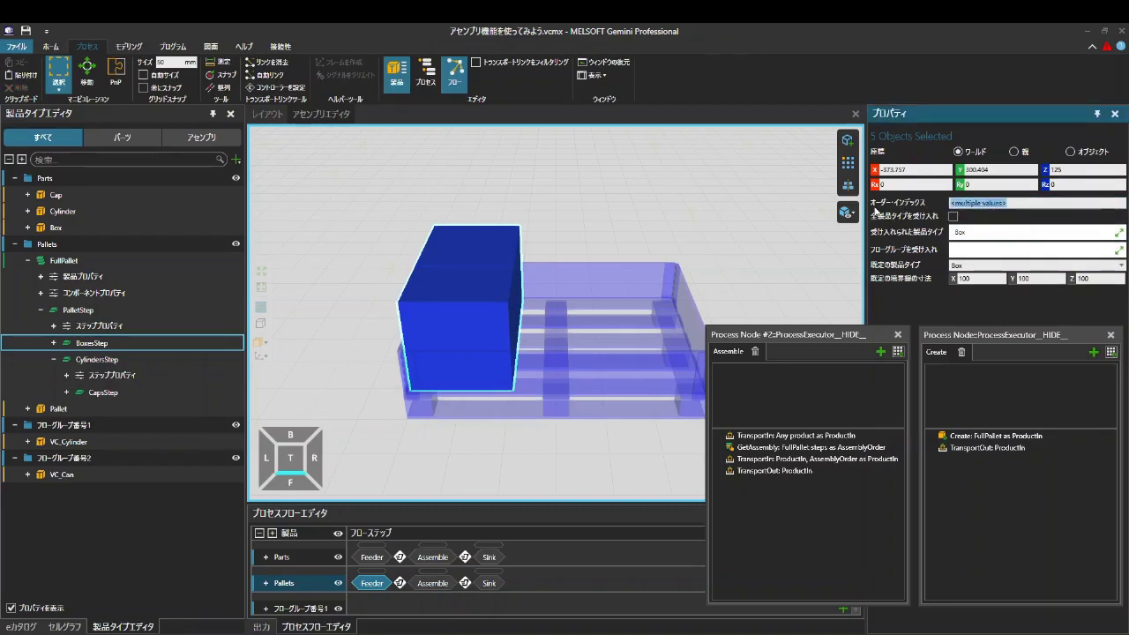
type("1")
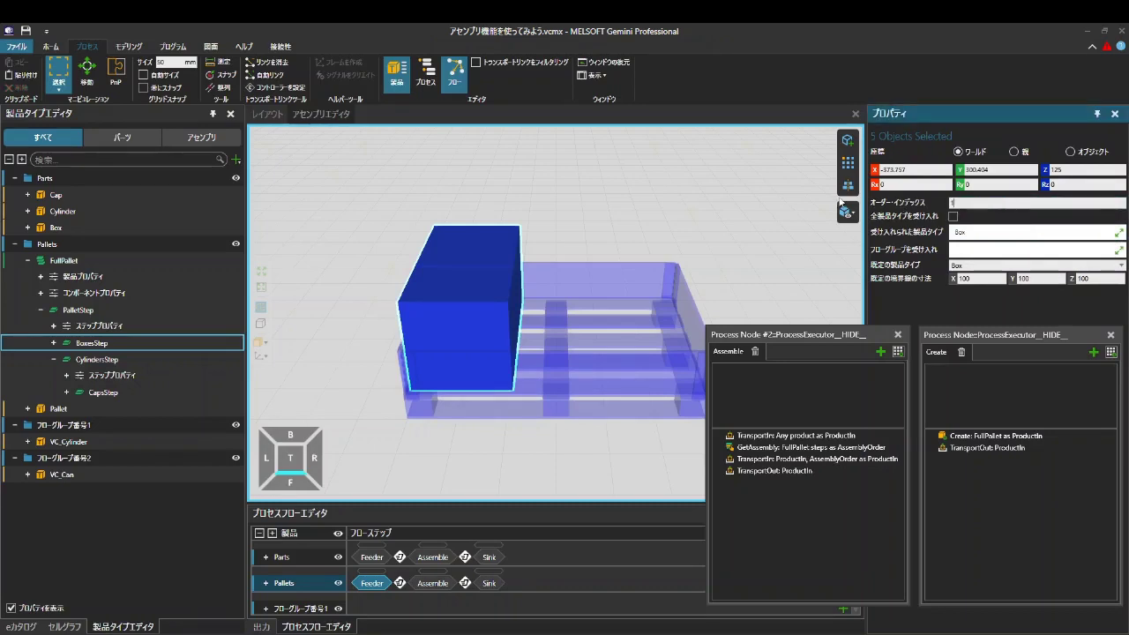
left_click(720, 188)
- Run the simulation in the layout to check the simultaneous box placement, and reset it
left_click(275, 118)
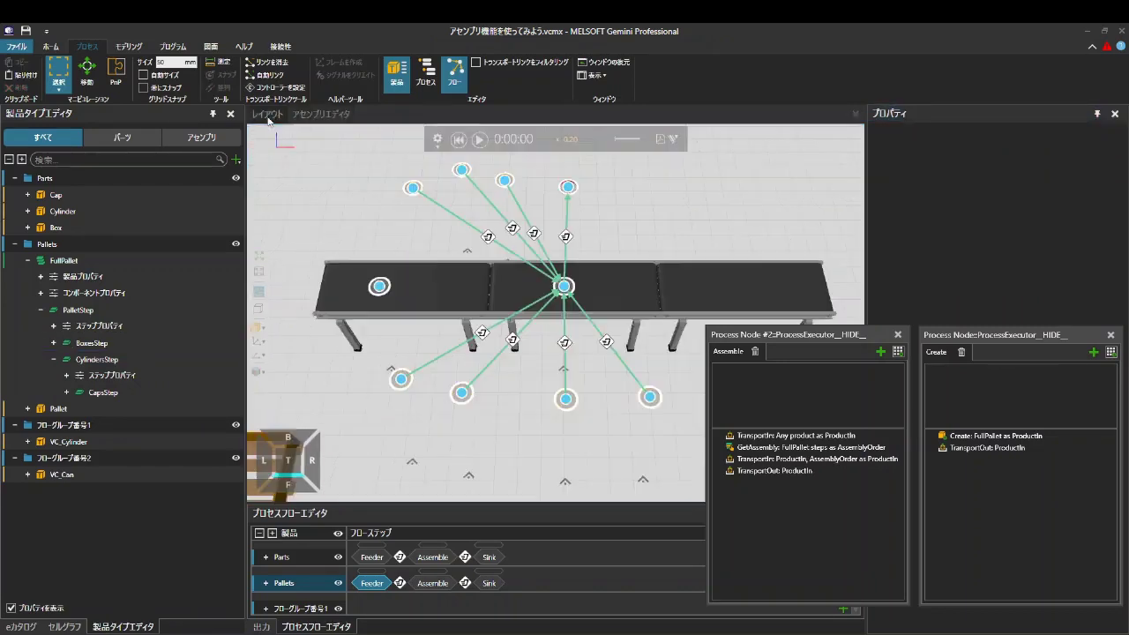
left_click(480, 141)
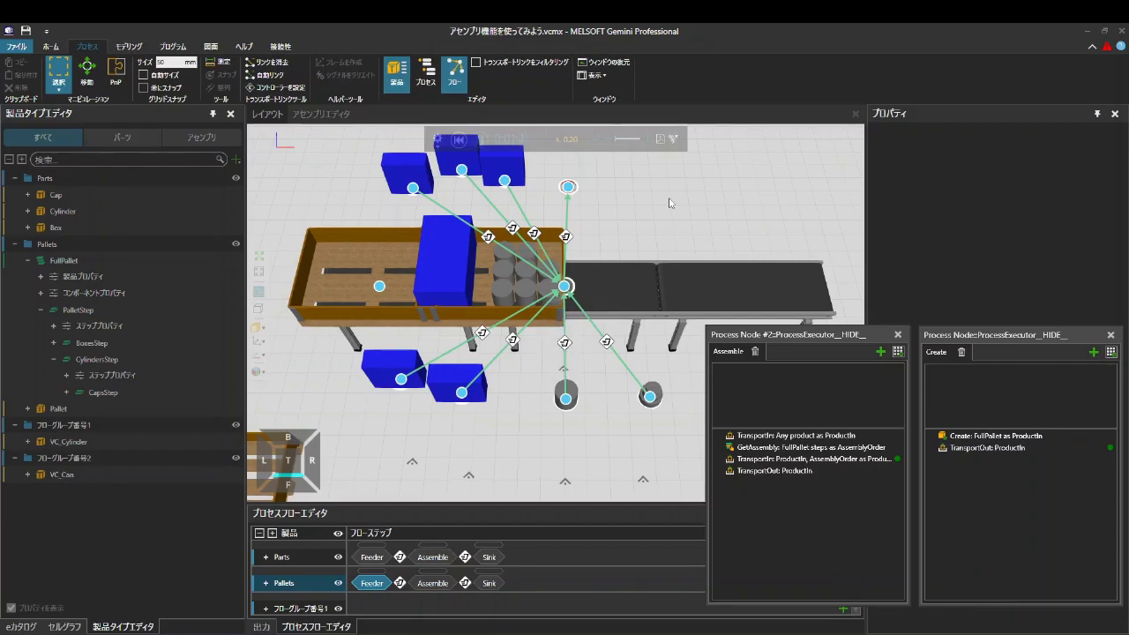
left_click(477, 139)
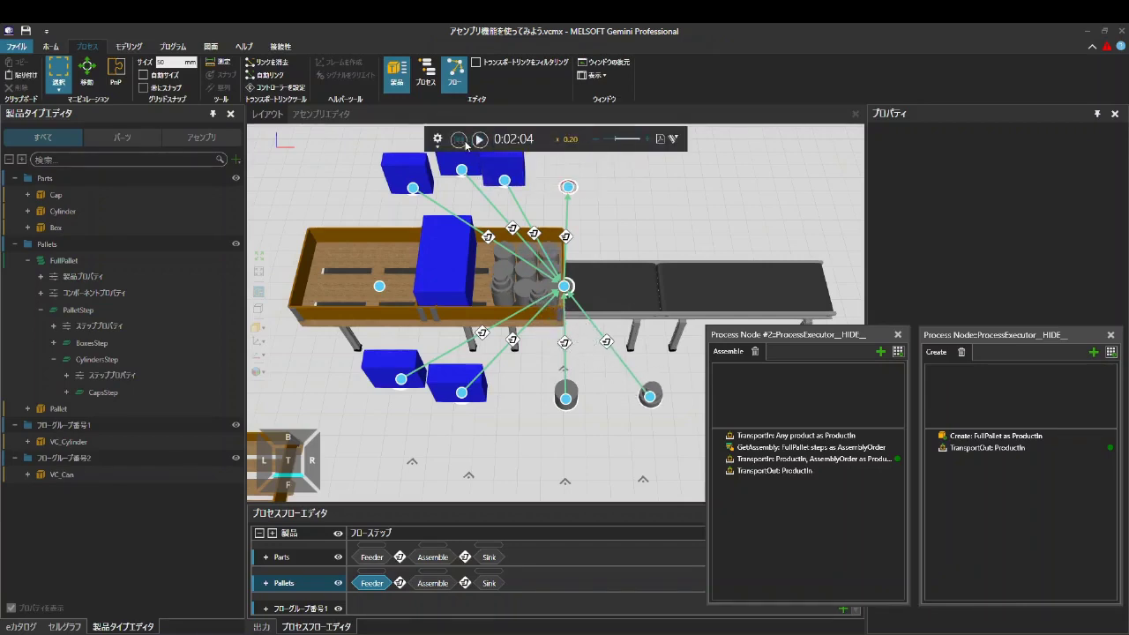
left_click(459, 140)
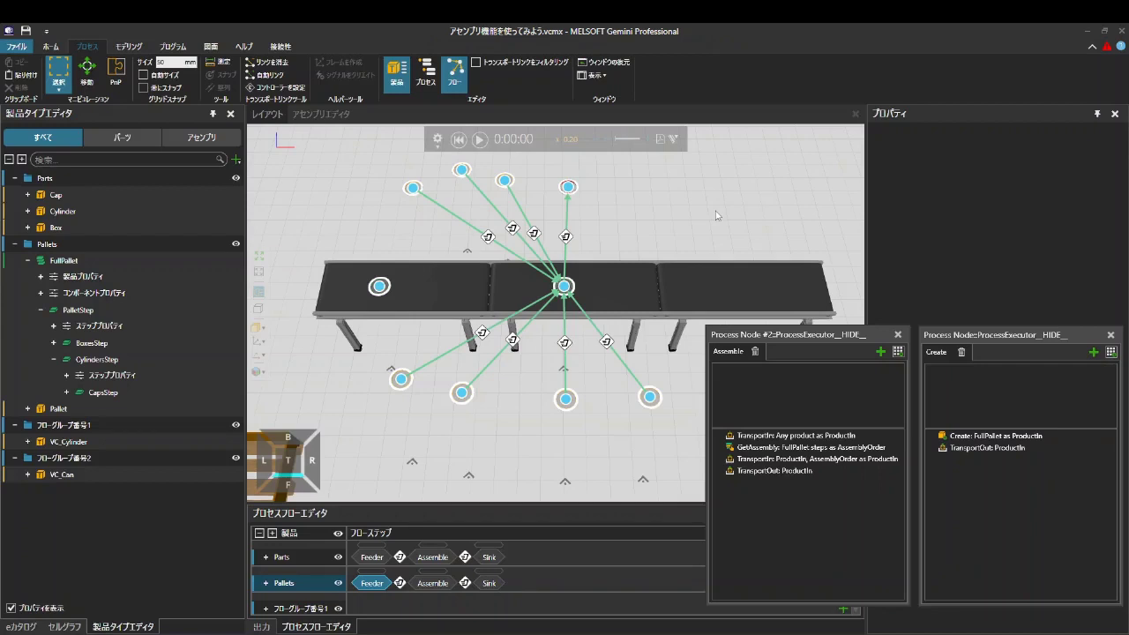
- Restrict the GetAssembly statement of Assemble to CylindersStep and exclude its child steps
left_click(820, 447)
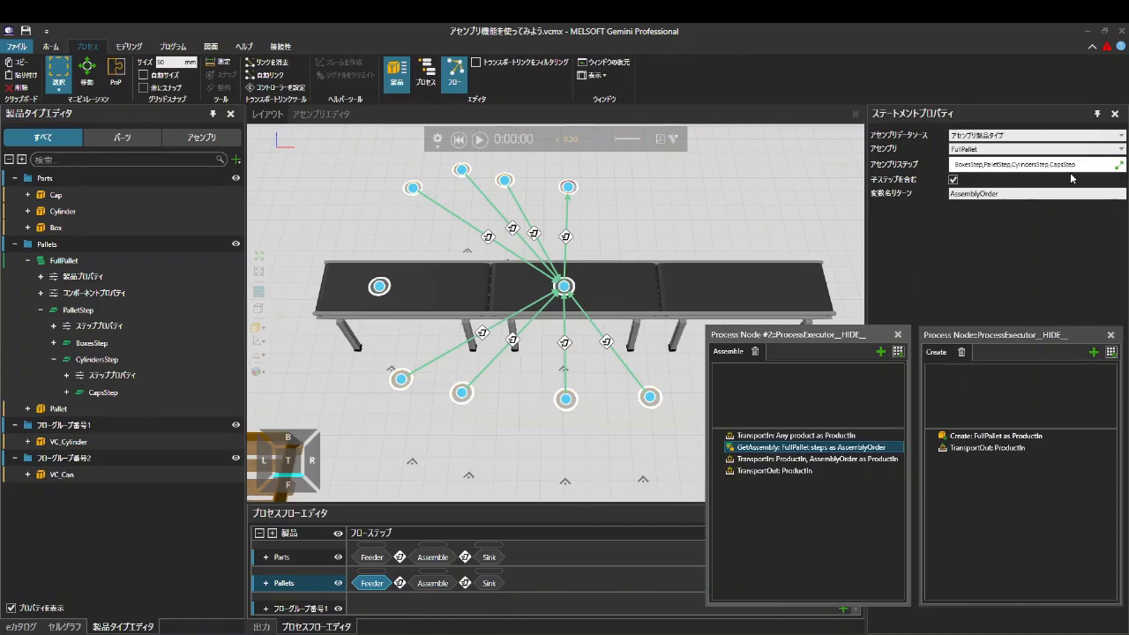
left_click(1119, 165)
left_click(1115, 167)
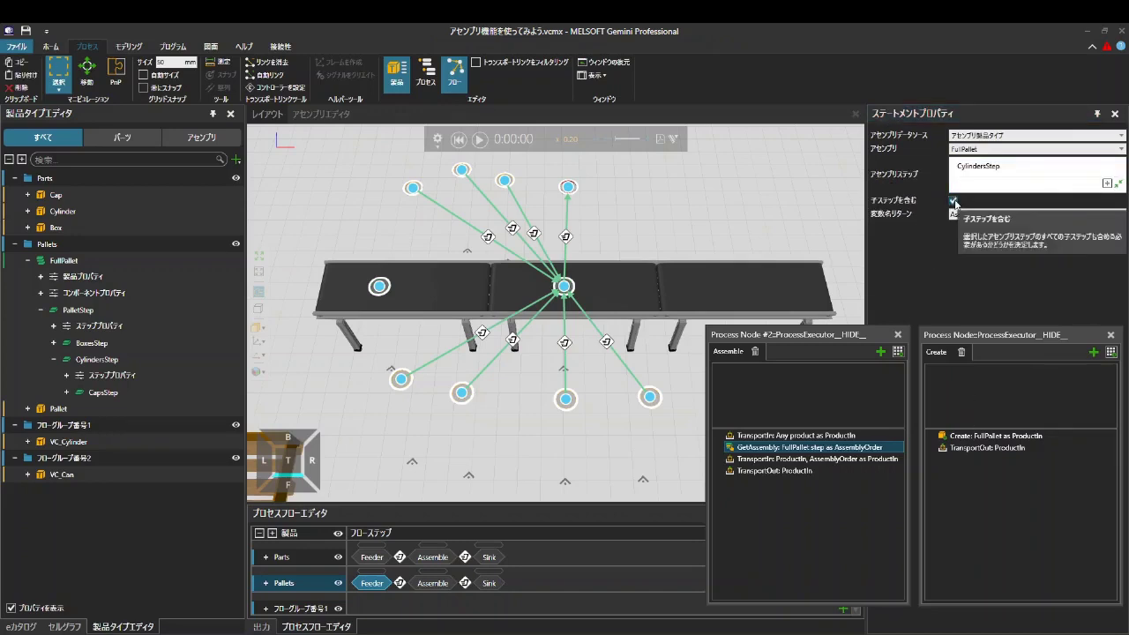
left_click(954, 202)
- Run the simulation to check the assembly with only CylindersStep, and reset it
left_click(478, 141)
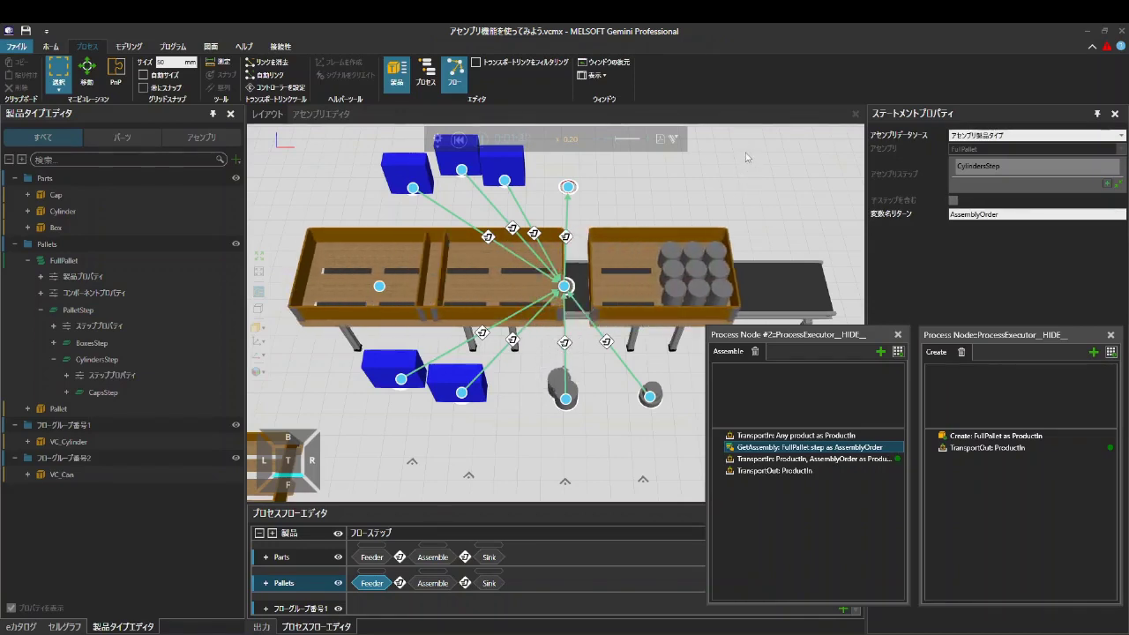
left_click(479, 139)
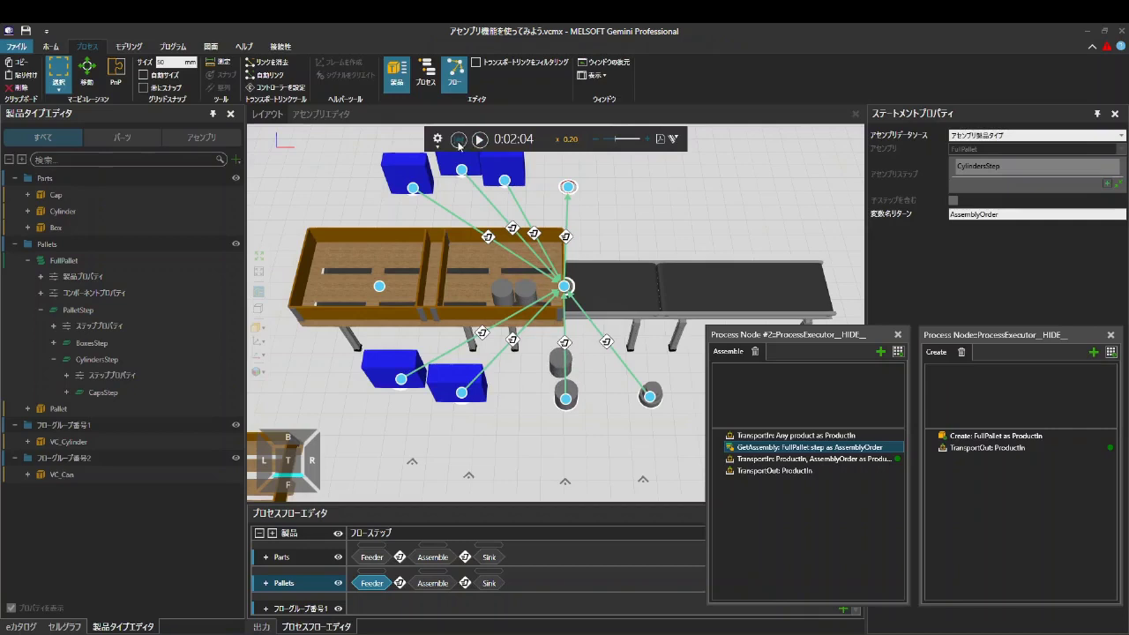
left_click(458, 139)
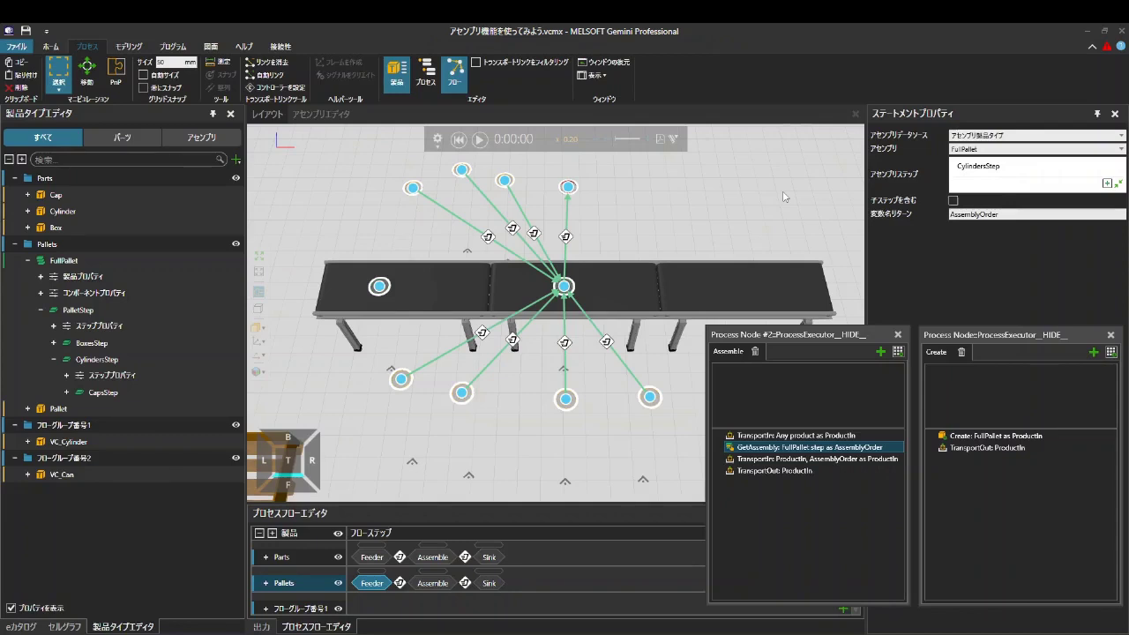
- Add CylindersStep to the assembly steps of the Create statement for FullPallet
left_click(995, 436)
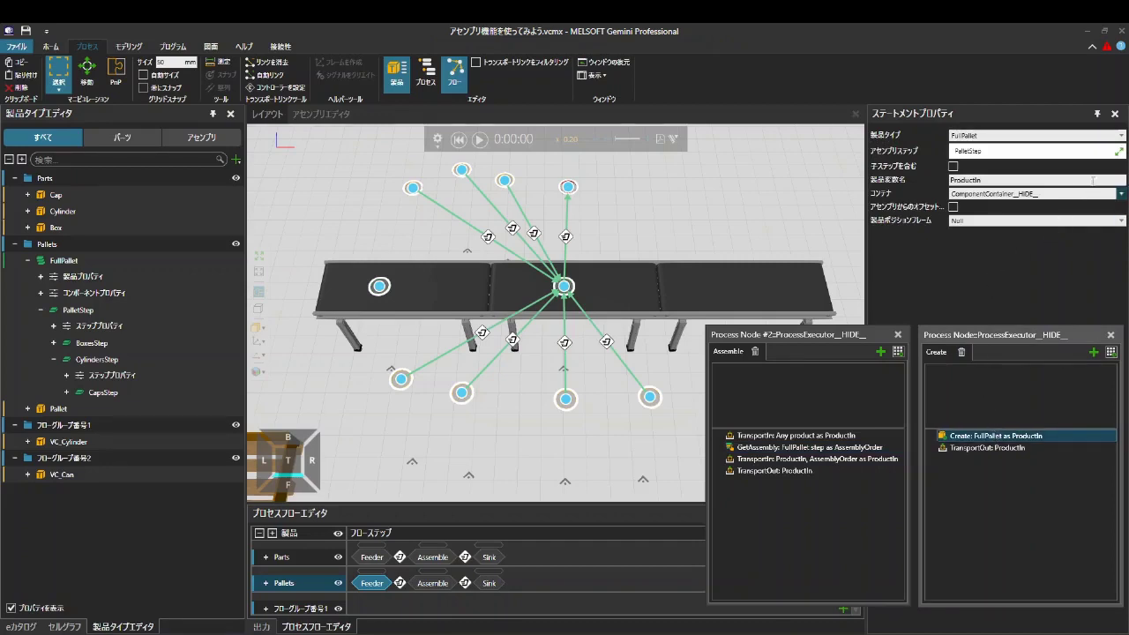
left_click(1119, 150)
left_click(1108, 169)
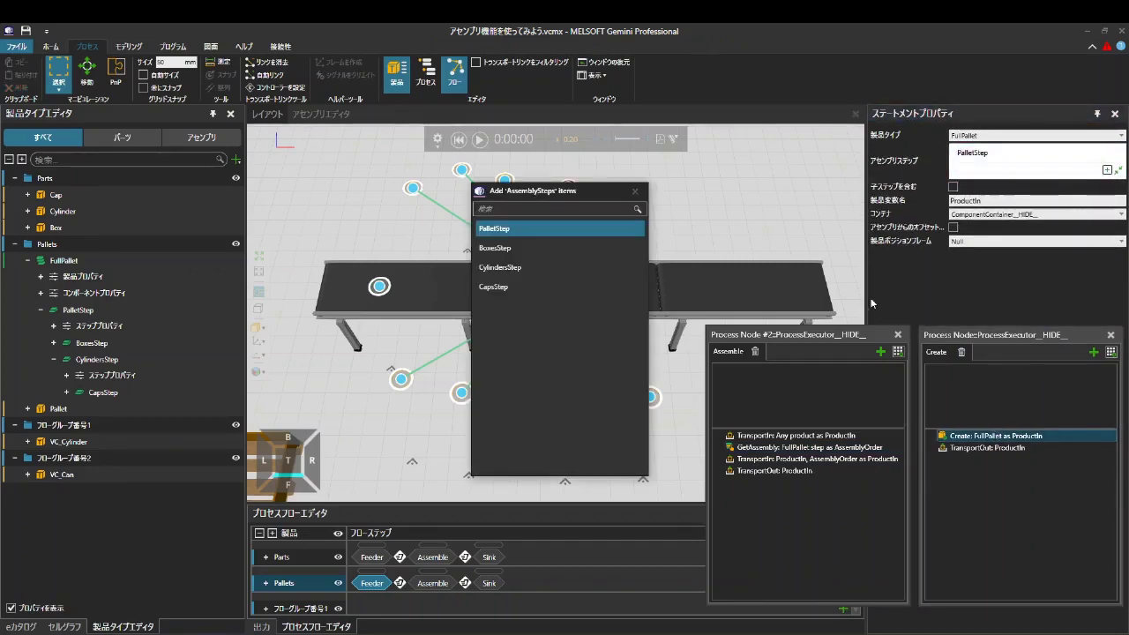
left_click(564, 267)
left_click(635, 191)
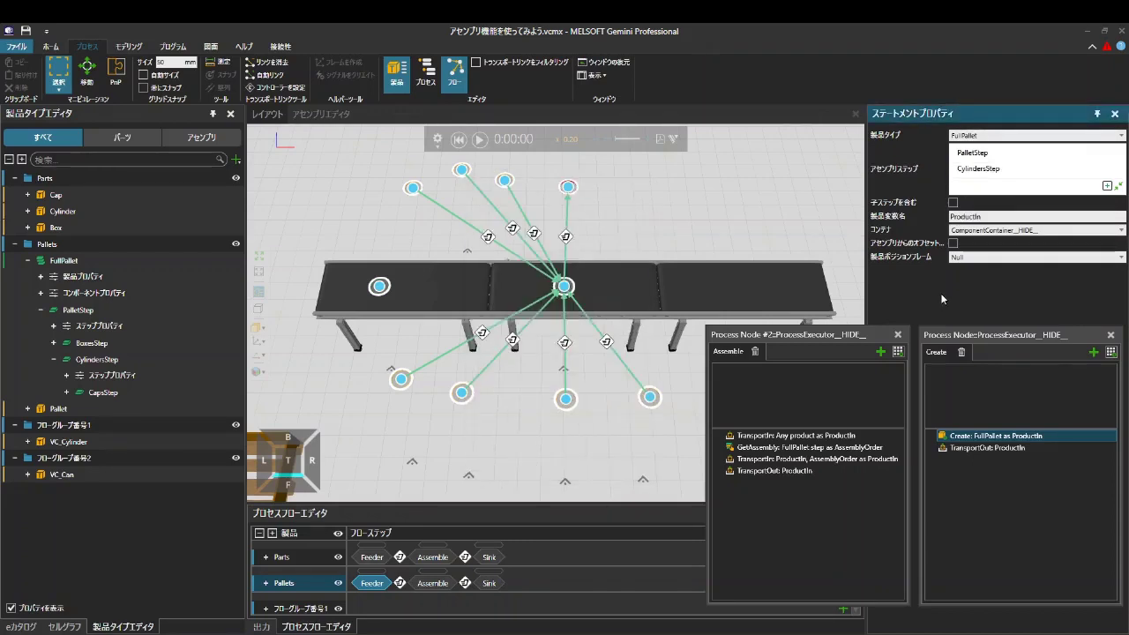
- Add PalletStep, BoxesStep and CapsStep to the assembly steps of the GetAssembly statement
left_click(850, 448)
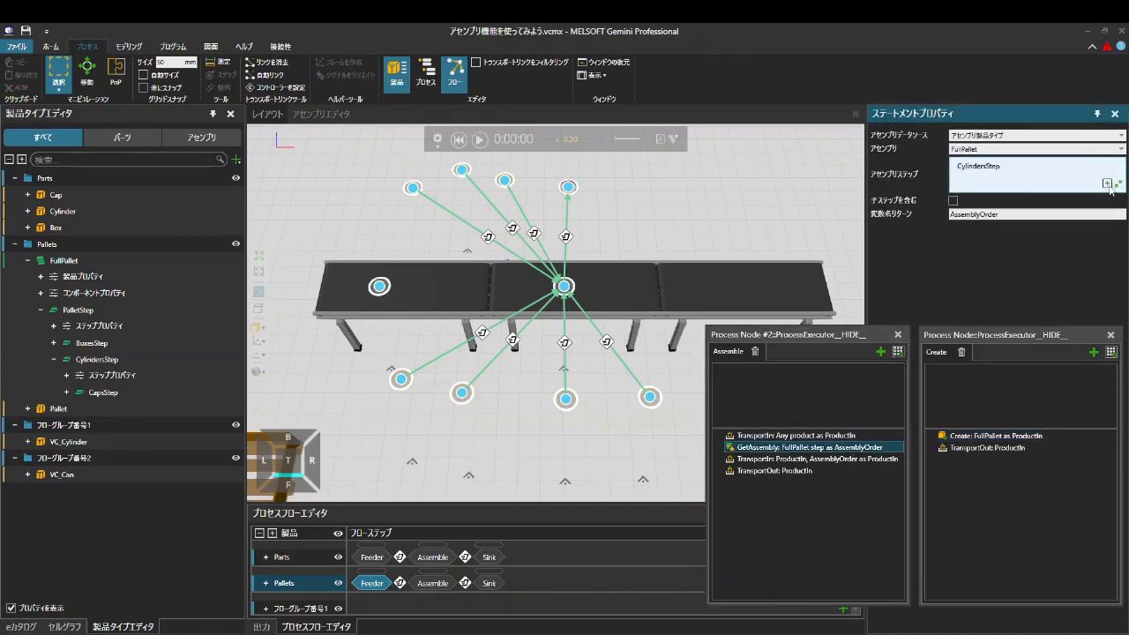
left_click(1108, 184)
left_click(617, 231)
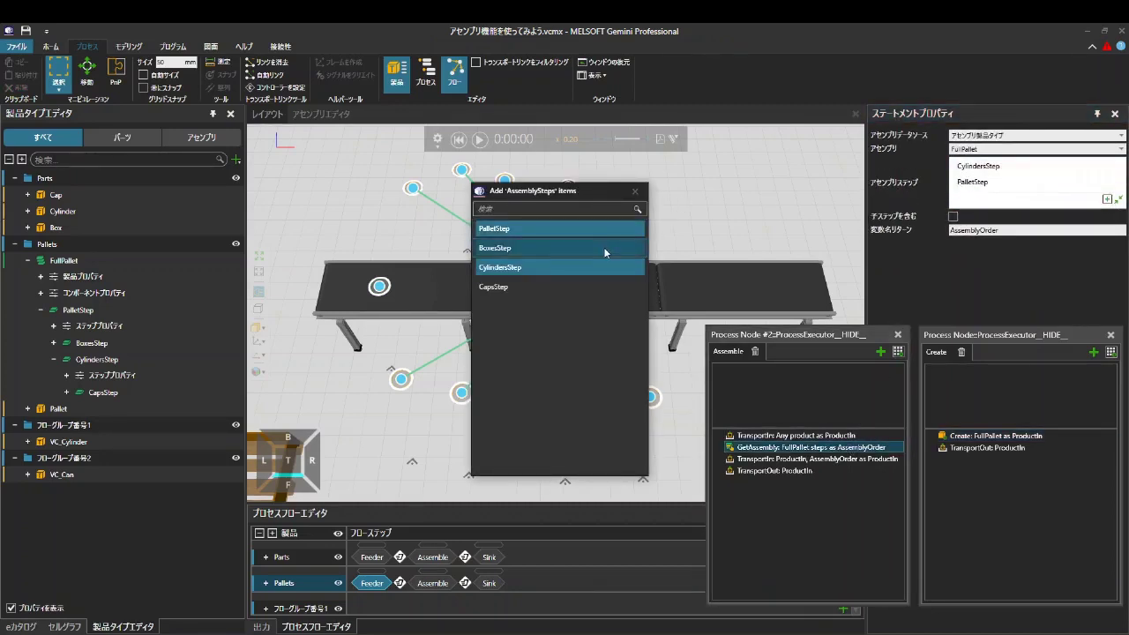
left_click(604, 247)
left_click(592, 280)
left_click(636, 190)
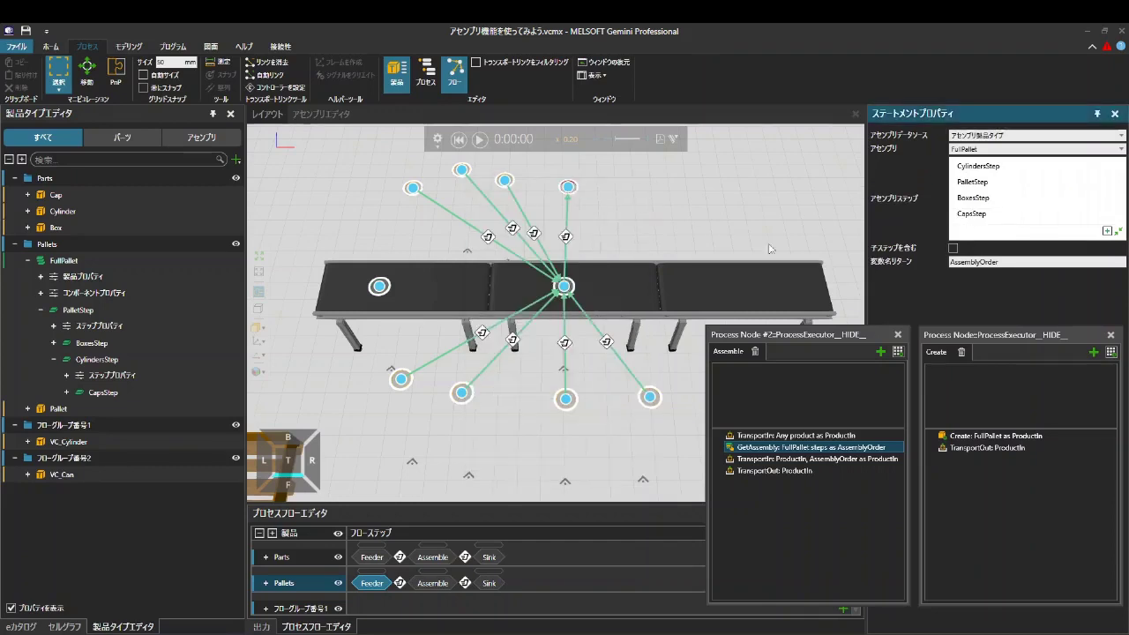
- Run the simulation to check the assembly of pallets created with their cylinders
left_click(479, 139)
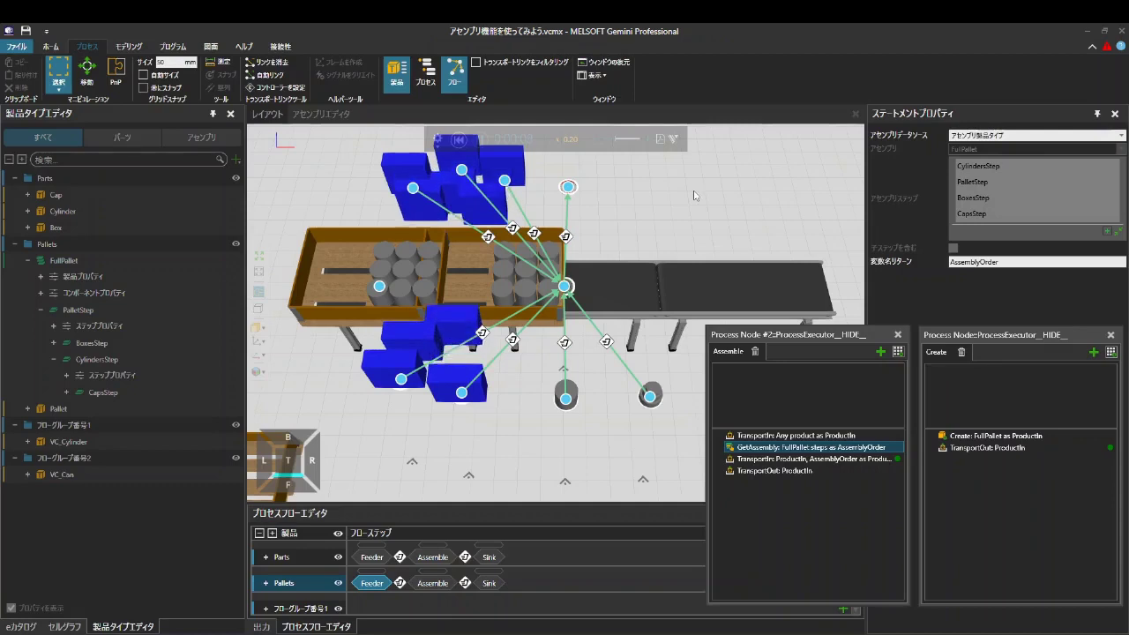